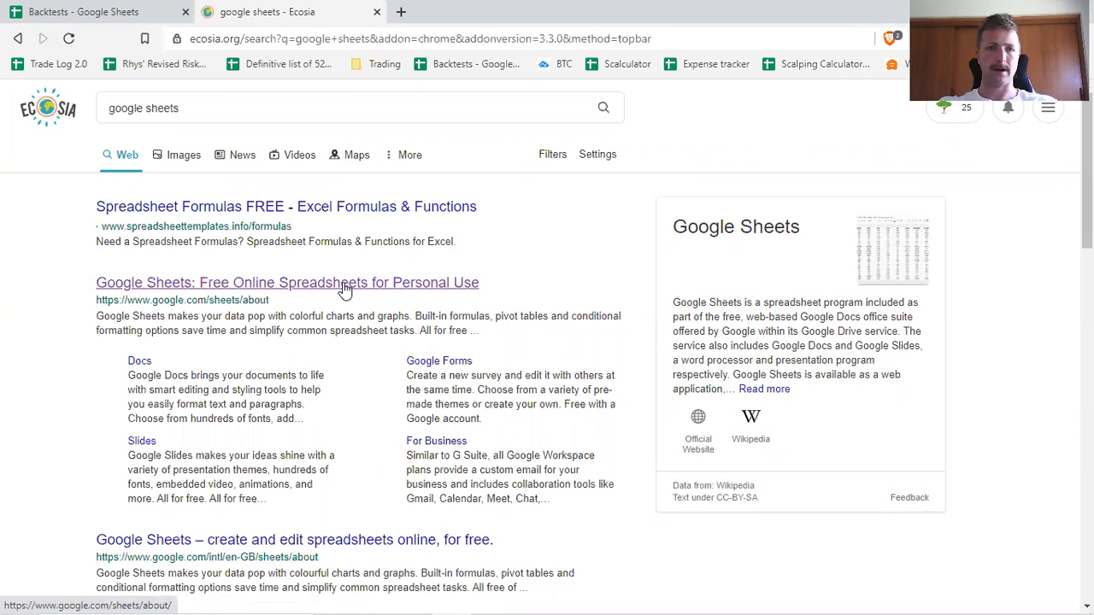
# View the Google Sheets landing page from the search results, then close it.
pyautogui.click(266, 287)
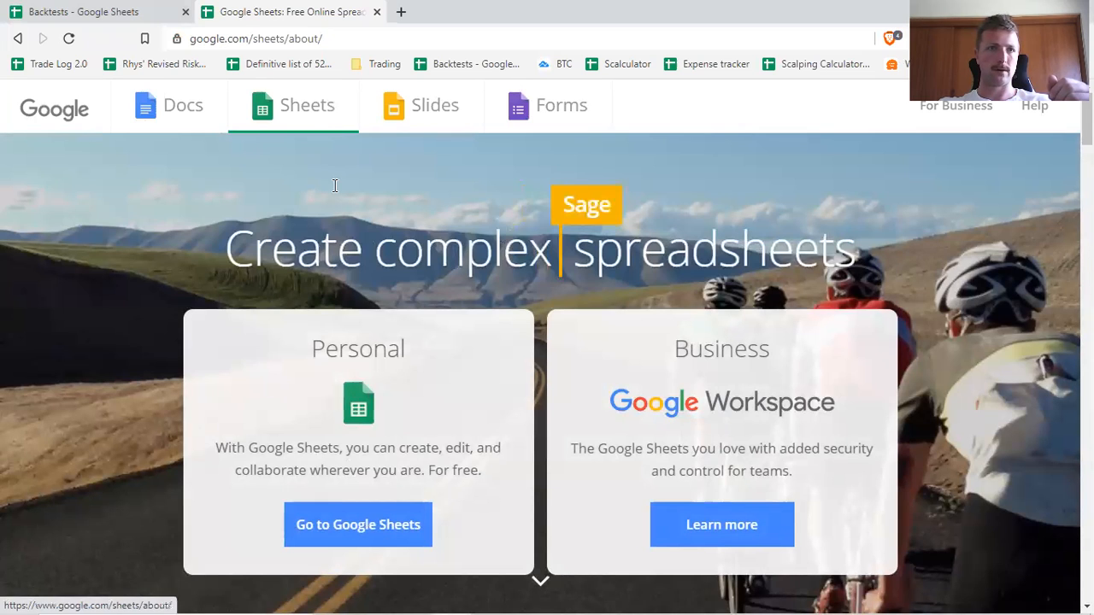
pyautogui.click(376, 11)
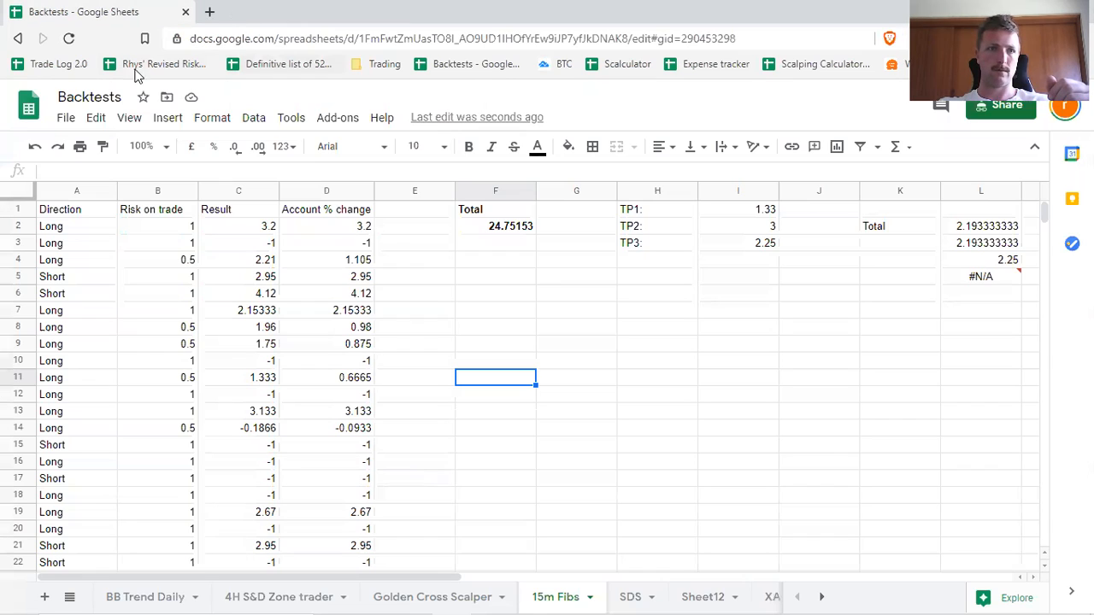
# Create a new blank spreadsheet from the Backtests spreadsheet.
pyautogui.click(66, 117)
pyautogui.moveTo(158, 188)
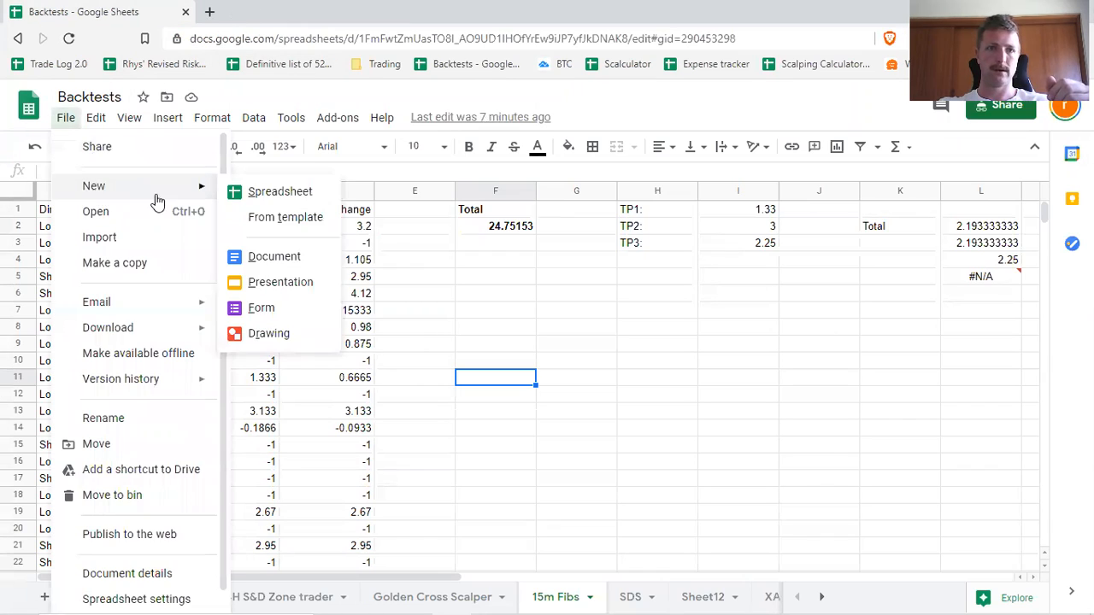
pyautogui.click(282, 193)
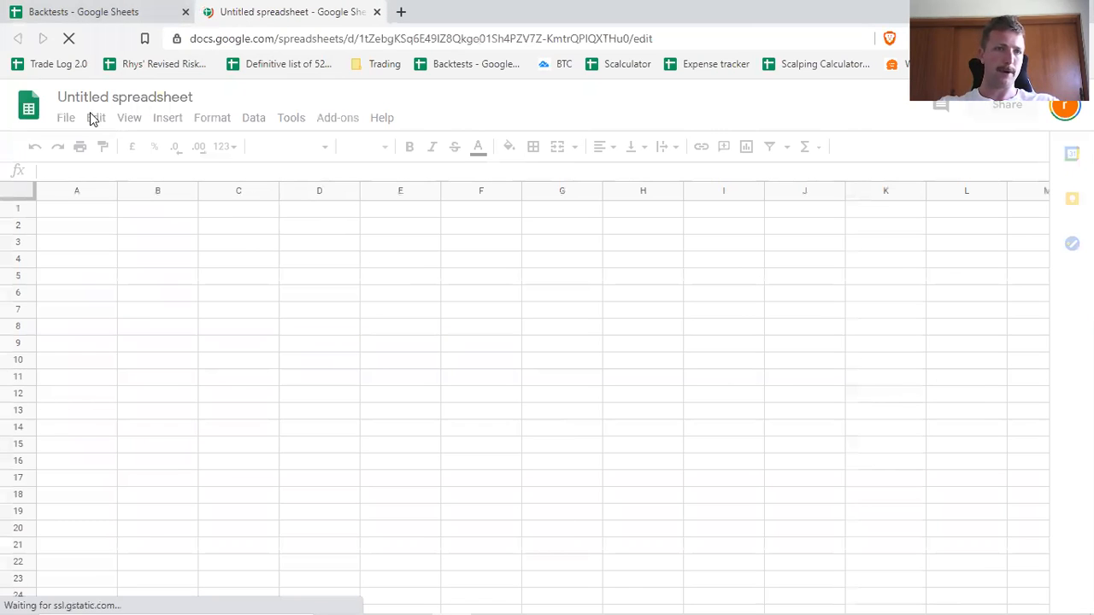
# Rename the untitled spreadsheet as 15m Fibs.
pyautogui.click(175, 97)
pyautogui.write('15')
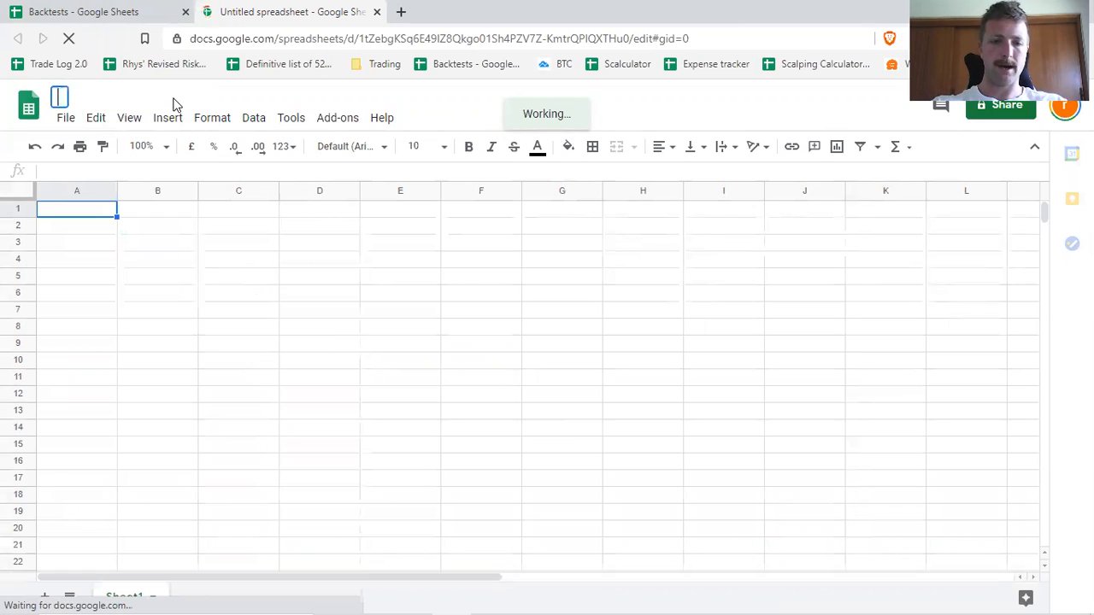
pyautogui.write('m F')
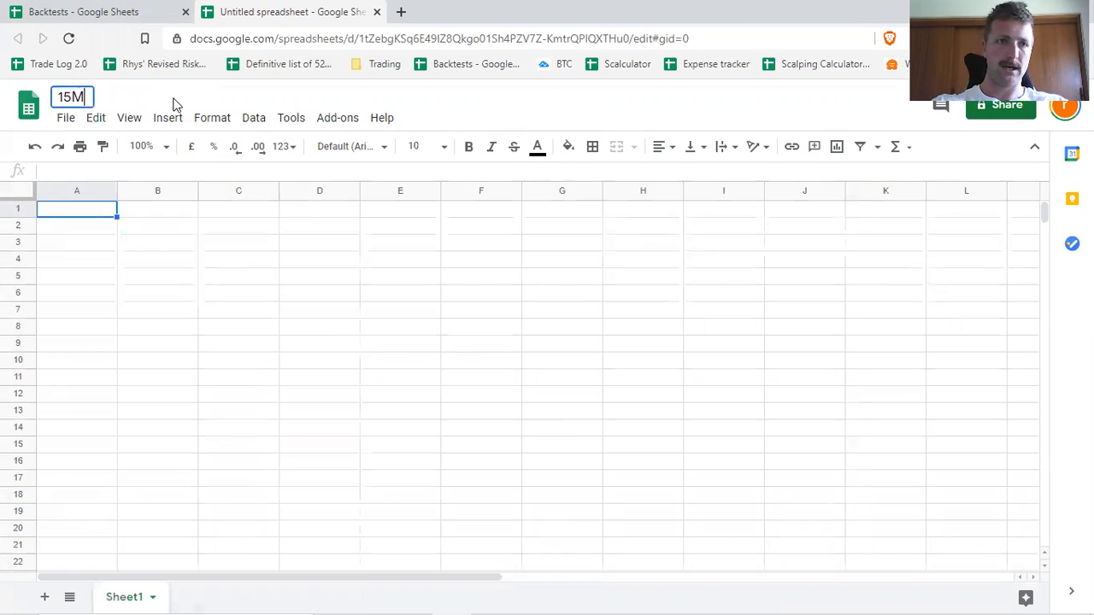
pyautogui.write('ibs')
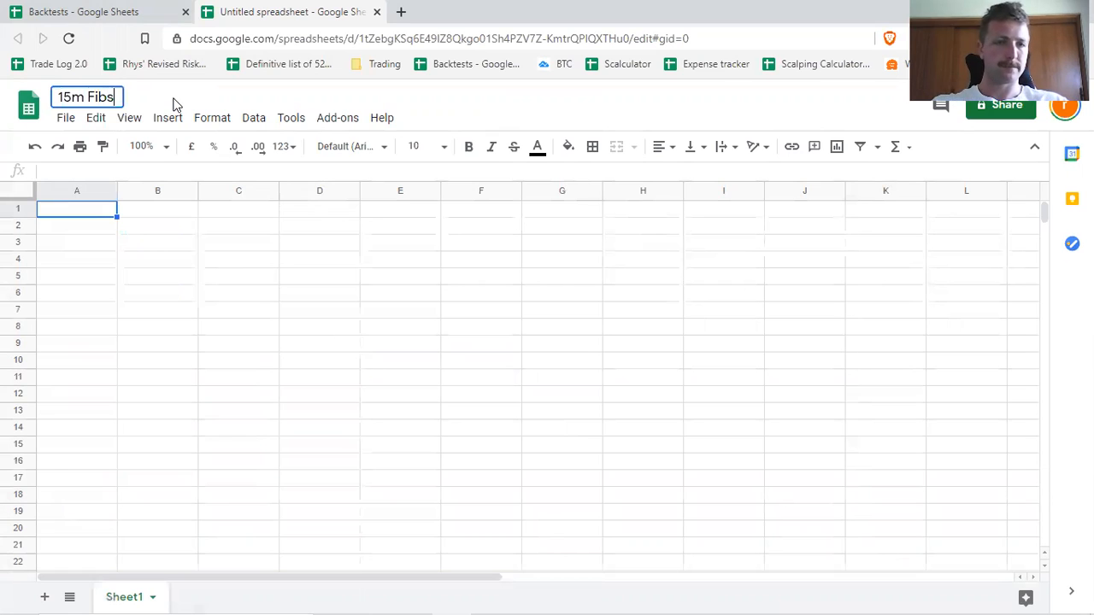
pyautogui.click(97, 311)
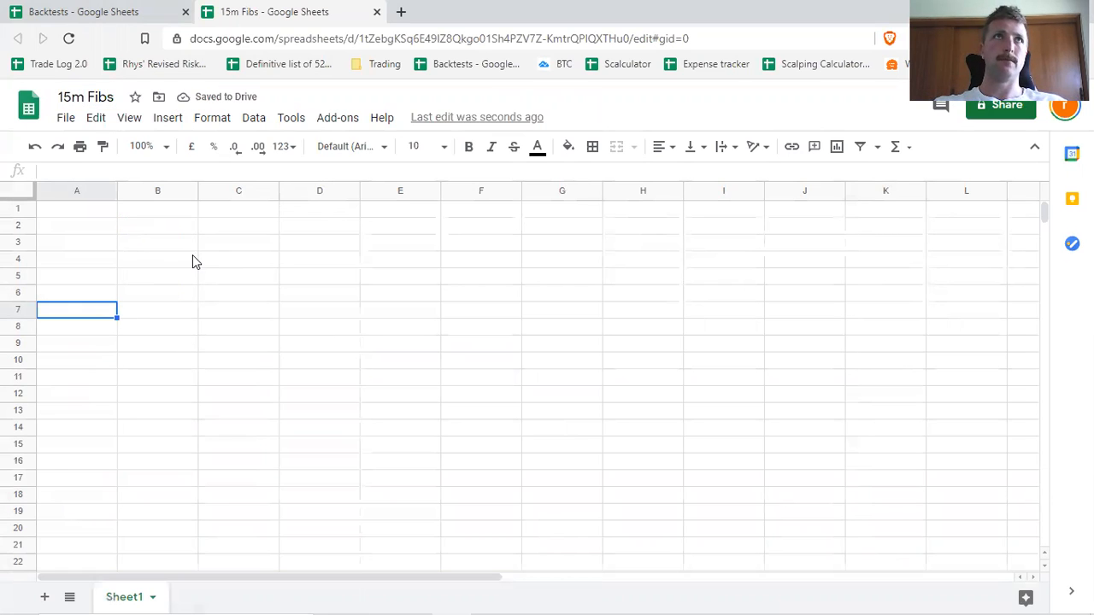
# Enter the column header Direction in cell A1.
pyautogui.click(71, 215)
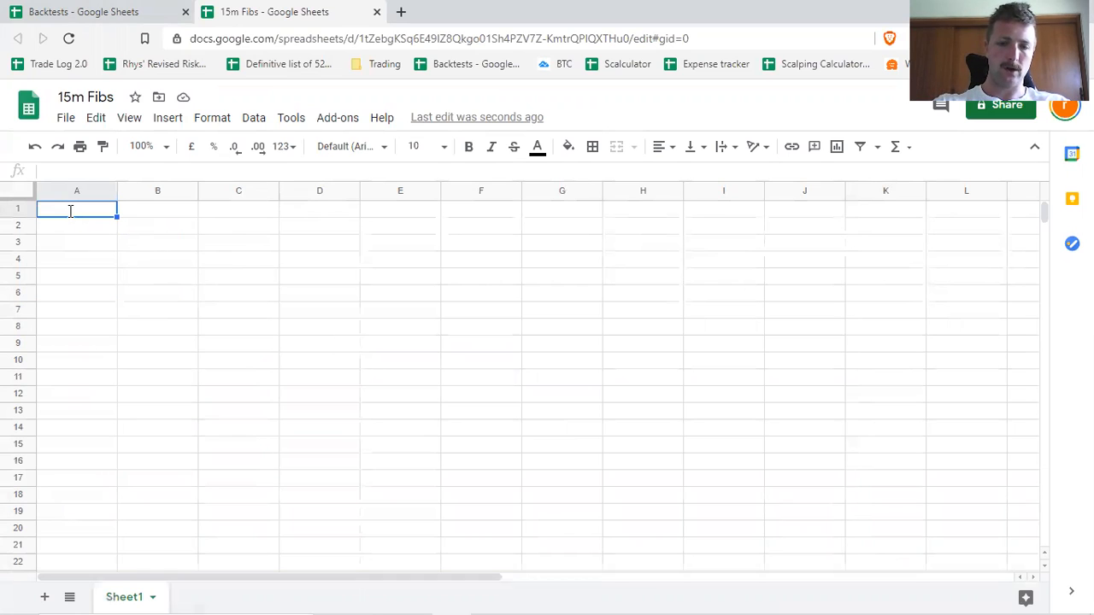
pyautogui.write('Long')
pyautogui.press('BackSpace')
pyautogui.press('BackSpace')
pyautogui.press('BackSpace')
pyautogui.write('Dier')
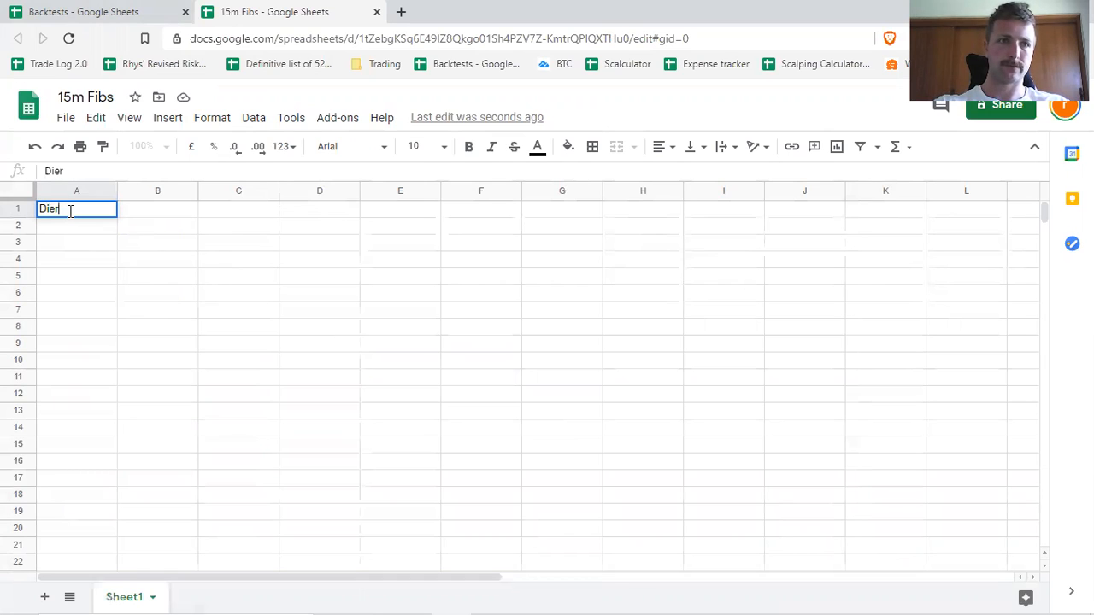
pyautogui.write('ection')
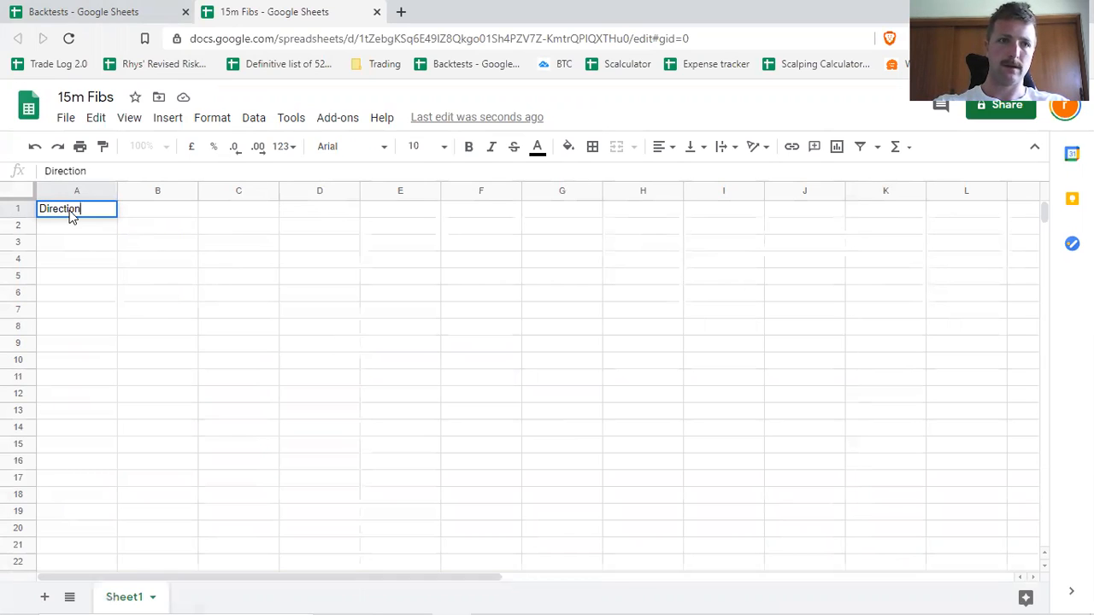
pyautogui.press('Tab')
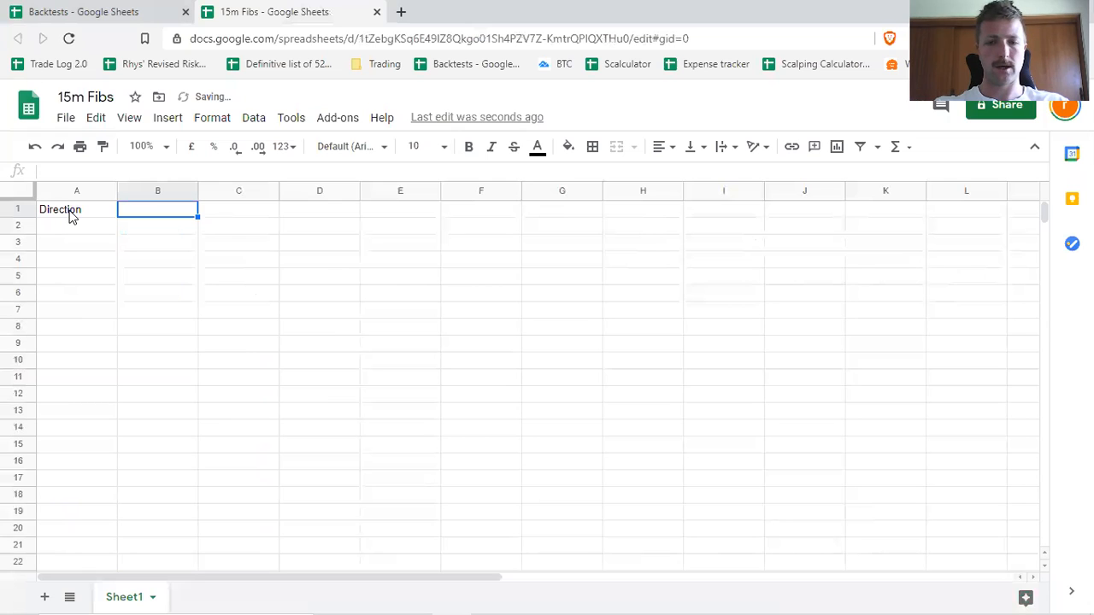
# Enter the column header Risk per trade in cell B1.
pyautogui.write('Risk On')
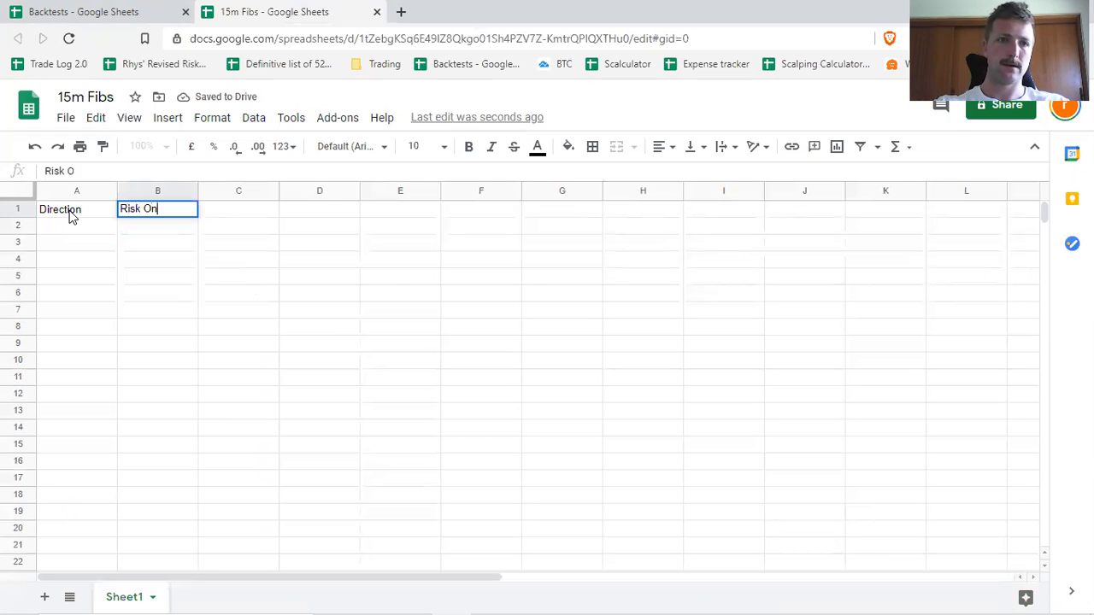
pyautogui.press('BackSpace')
pyautogui.press('BackSpace')
pyautogui.press('BackSpace')
pyautogui.write('per trade')
pyautogui.press('Tab')
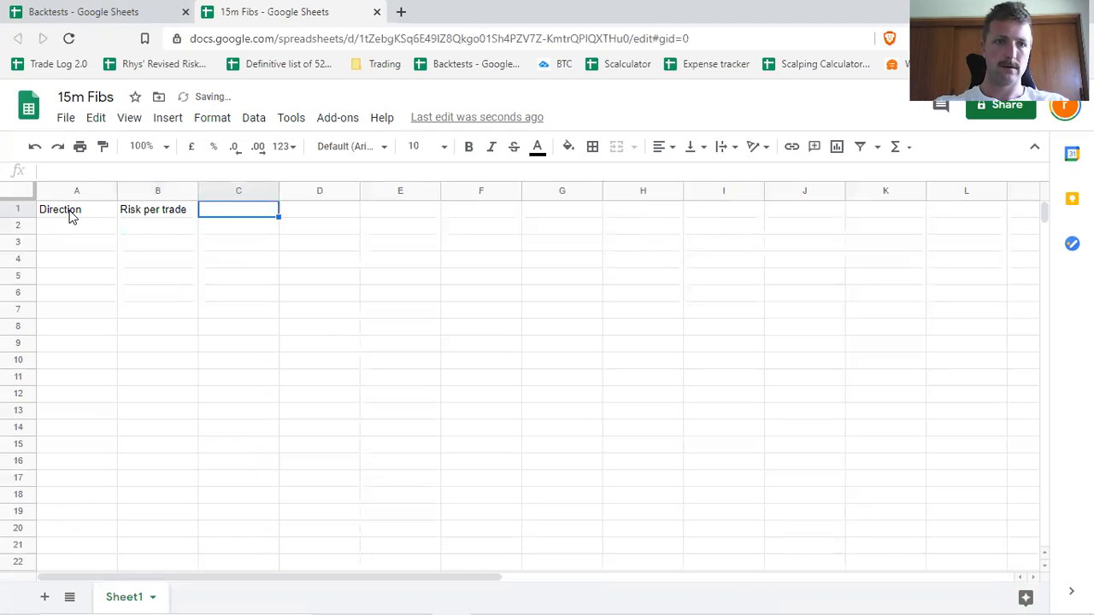
# Enter the column headers Result in cell C1 and Account Gaib in cell D1.
pyautogui.write('Result')
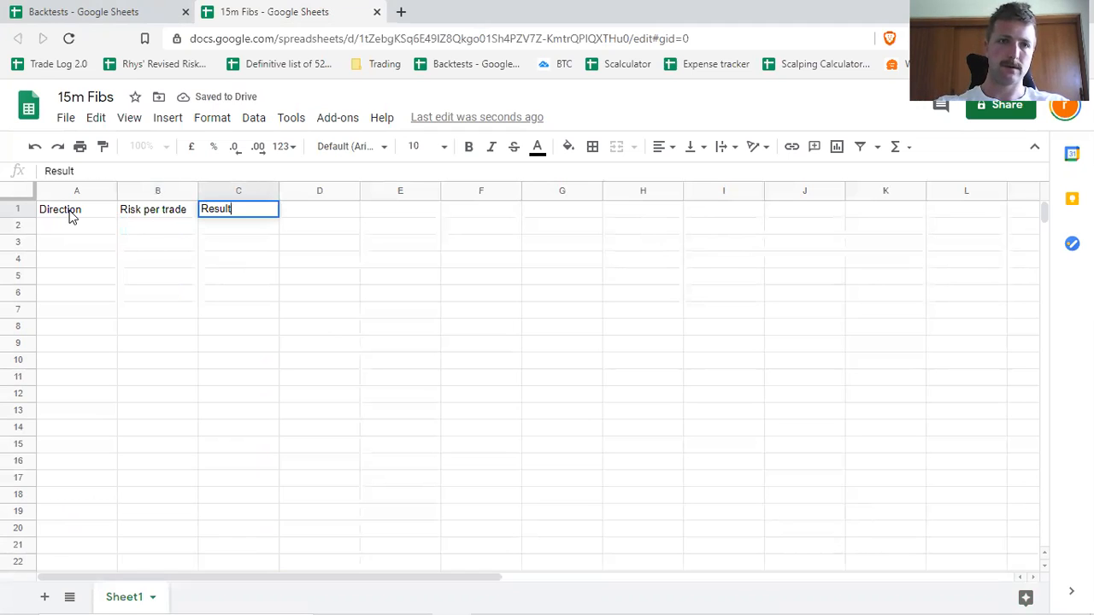
pyautogui.press('Tab')
pyautogui.write('Acco')
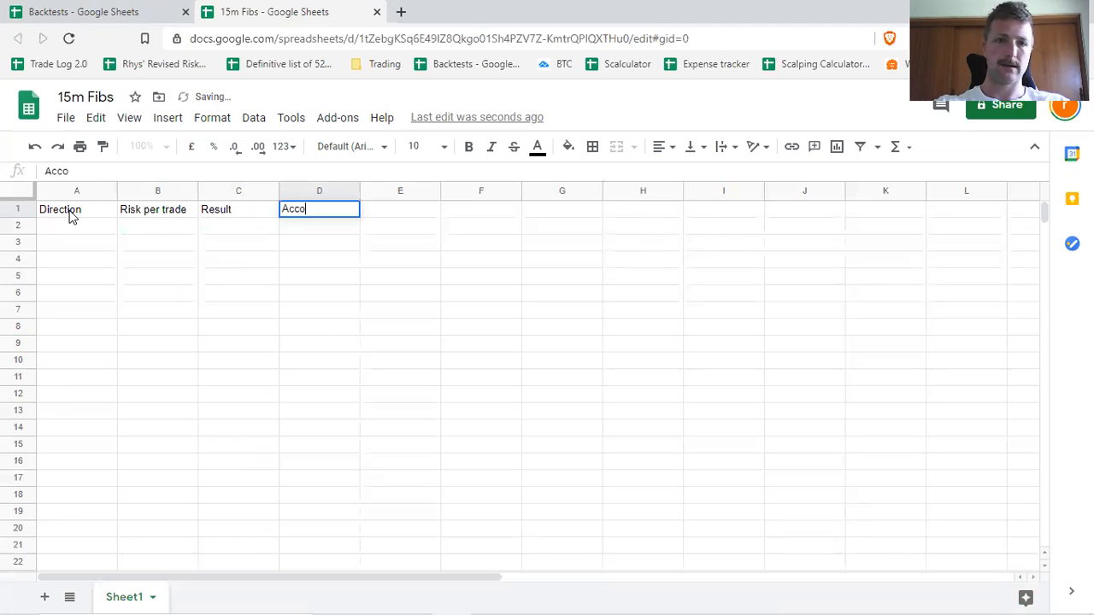
pyautogui.write('unt Gaib')
pyautogui.press('Tab')
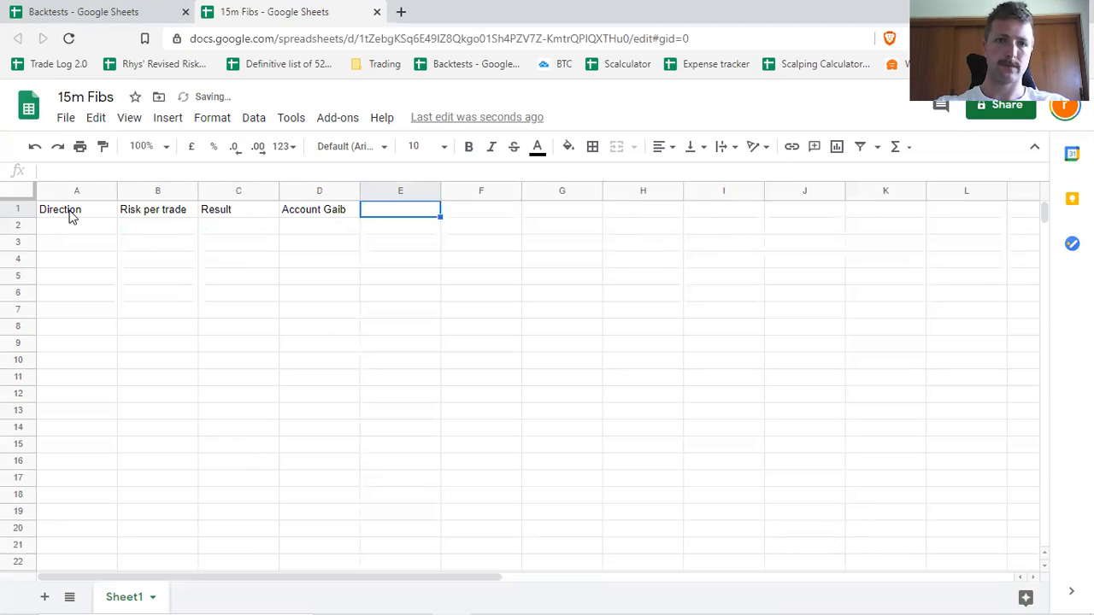
pyautogui.write('+')
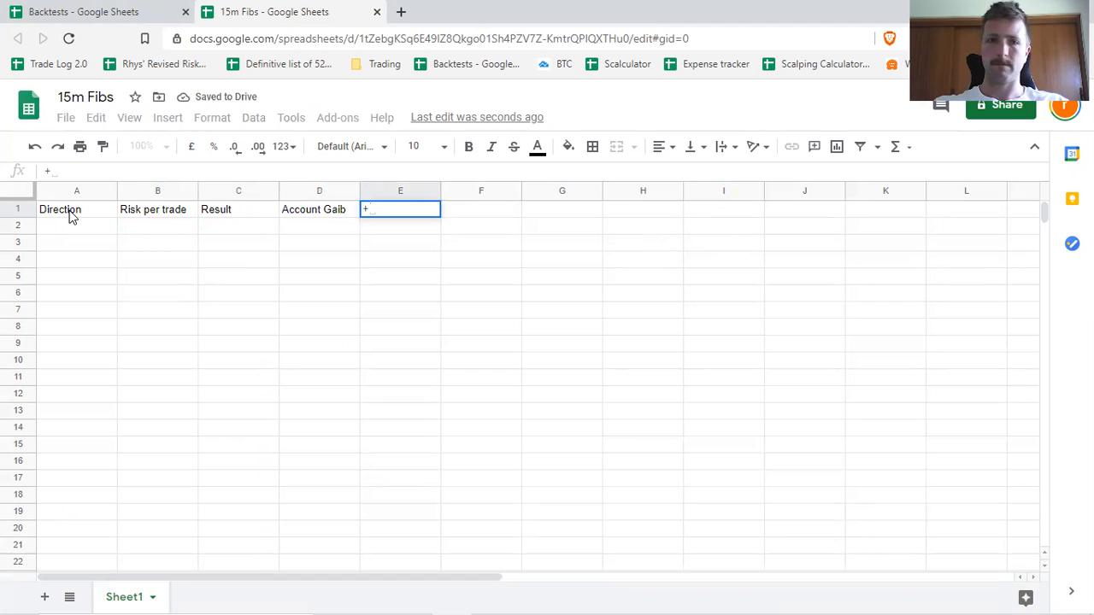
pyautogui.click(329, 211)
pyautogui.write('Accou')
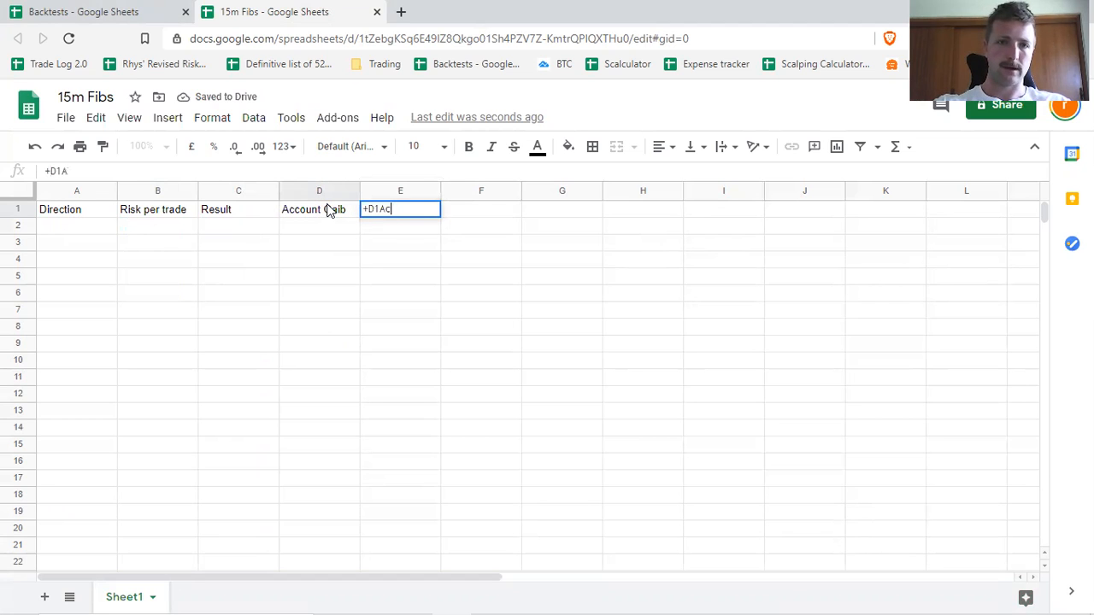
pyautogui.press('BackSpace')
pyautogui.press('BackSpace')
pyautogui.press('BackSpace')
pyautogui.press('BackSpace')
pyautogui.press('BackSpace')
pyautogui.press('BackSpace')
pyautogui.press('BackSpace')
pyautogui.press('BackSpace')
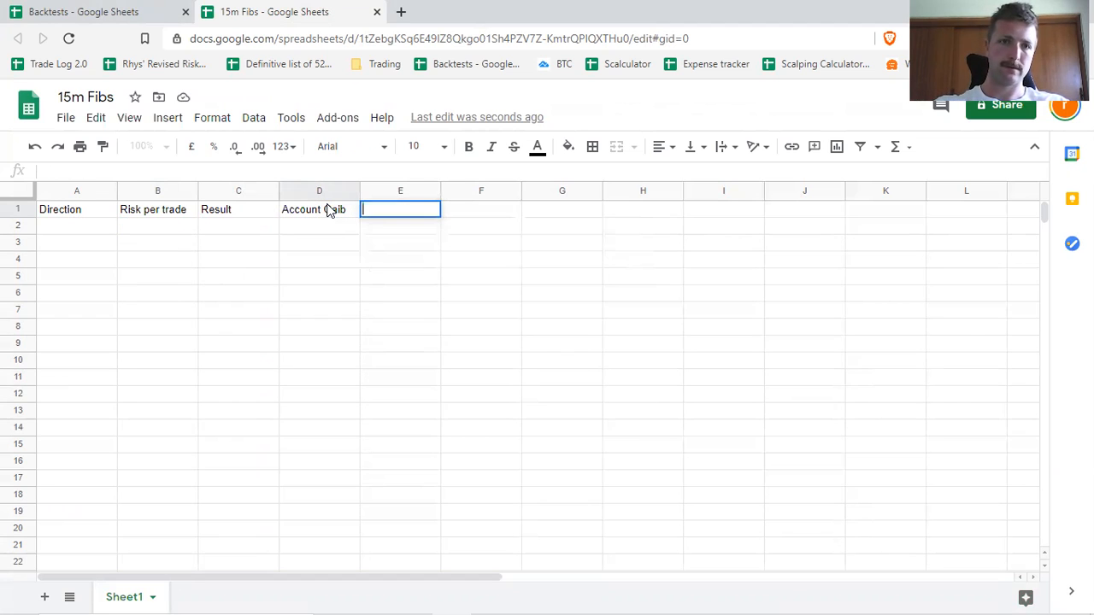
# Correct the misspelled header in cell D1 to Account Gain.
pyautogui.click(352, 206)
pyautogui.doubleClick(345, 217)
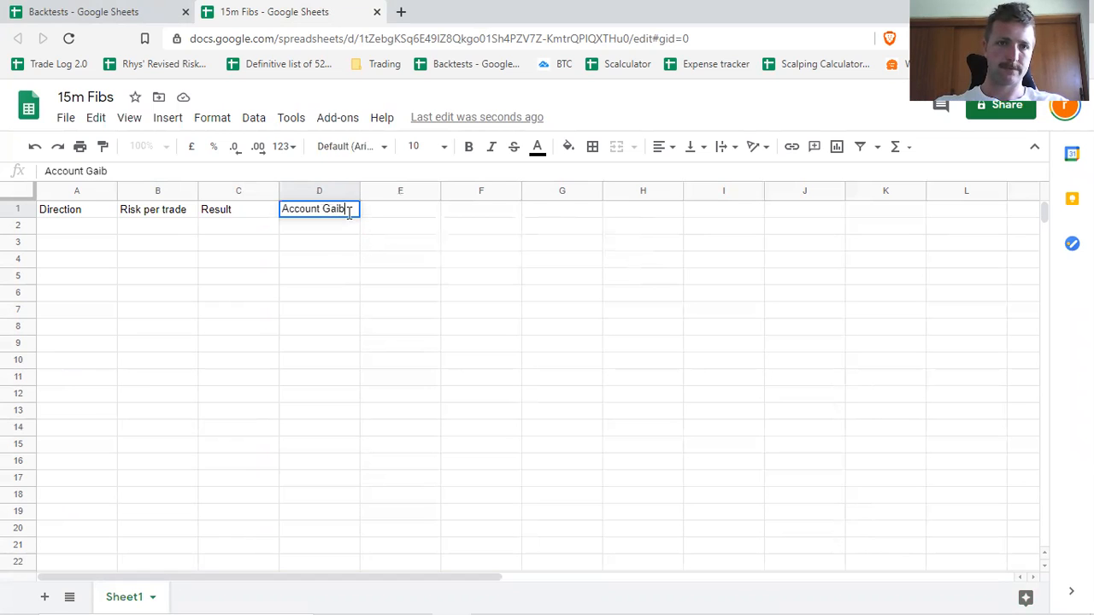
pyautogui.press('BackSpace')
pyautogui.write('n')
pyautogui.press('Tab')
pyautogui.press('Tab')
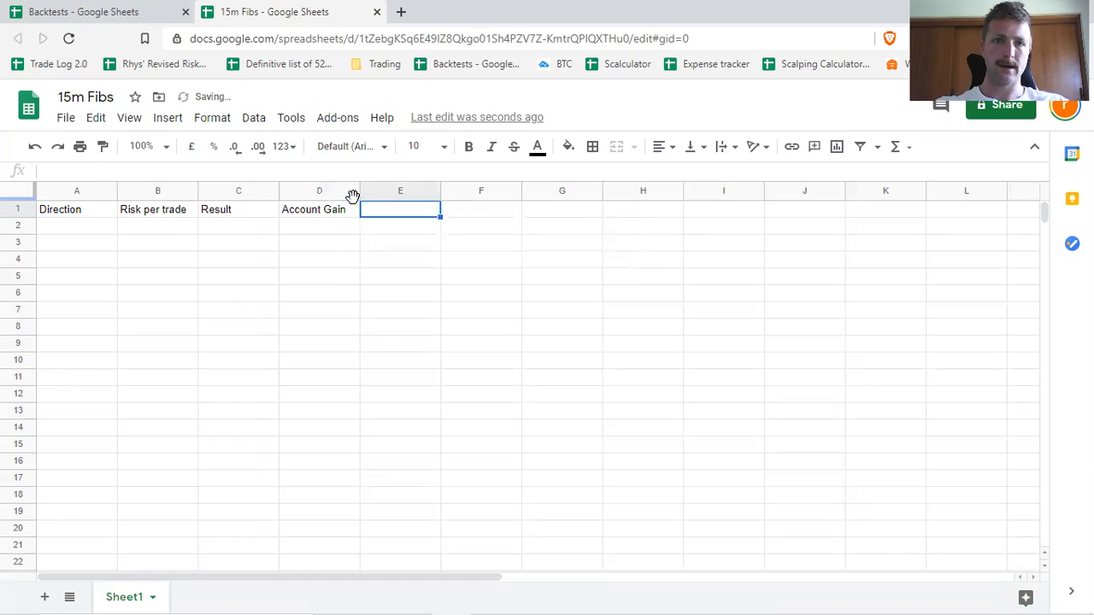
# Enter the headers Total in cell F1 and R:R Calculator in cell H1.
pyautogui.write('Total')
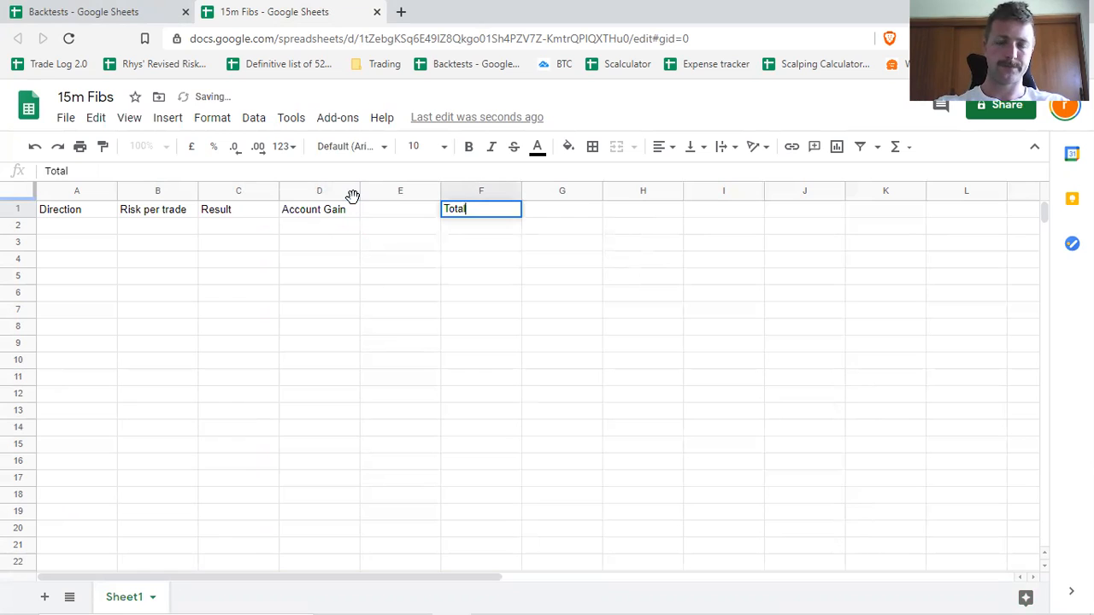
pyautogui.press('Tab')
pyautogui.press('Tab')
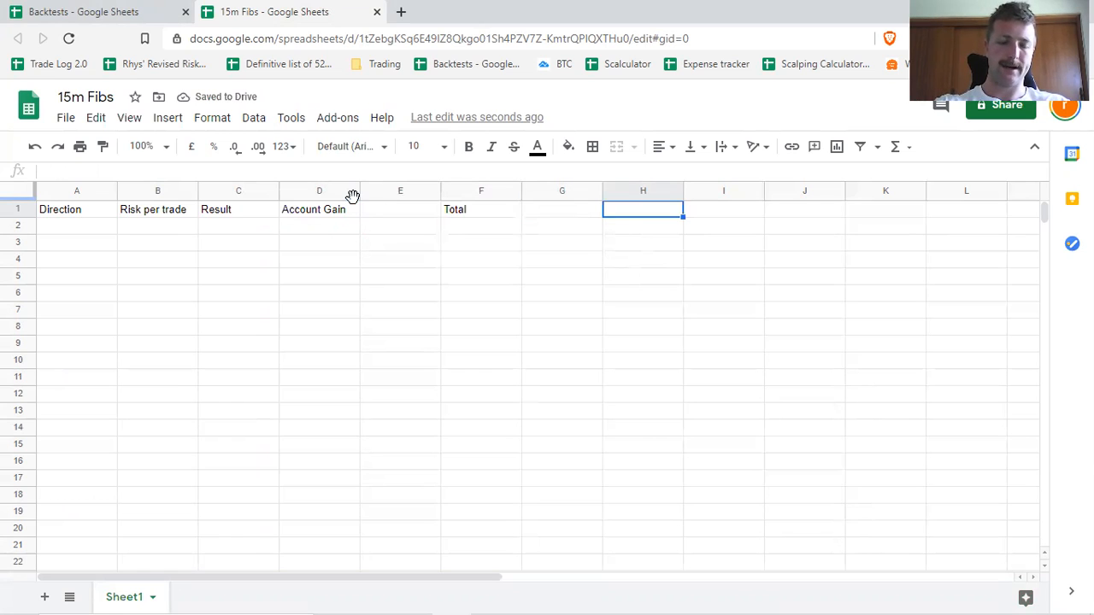
pyautogui.write('R:R Calculator')
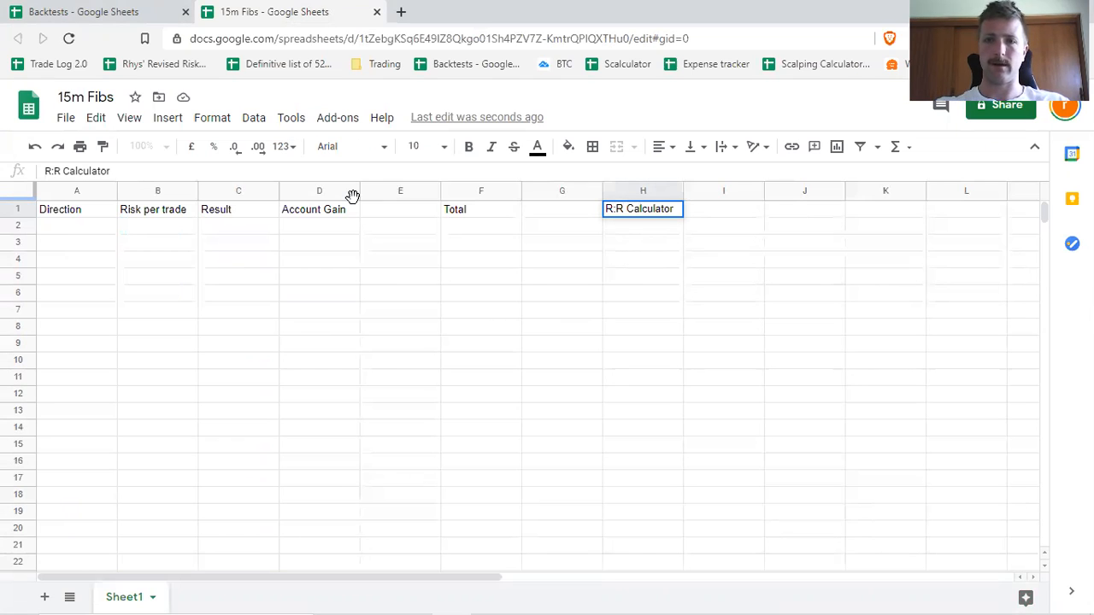
pyautogui.press('Return')
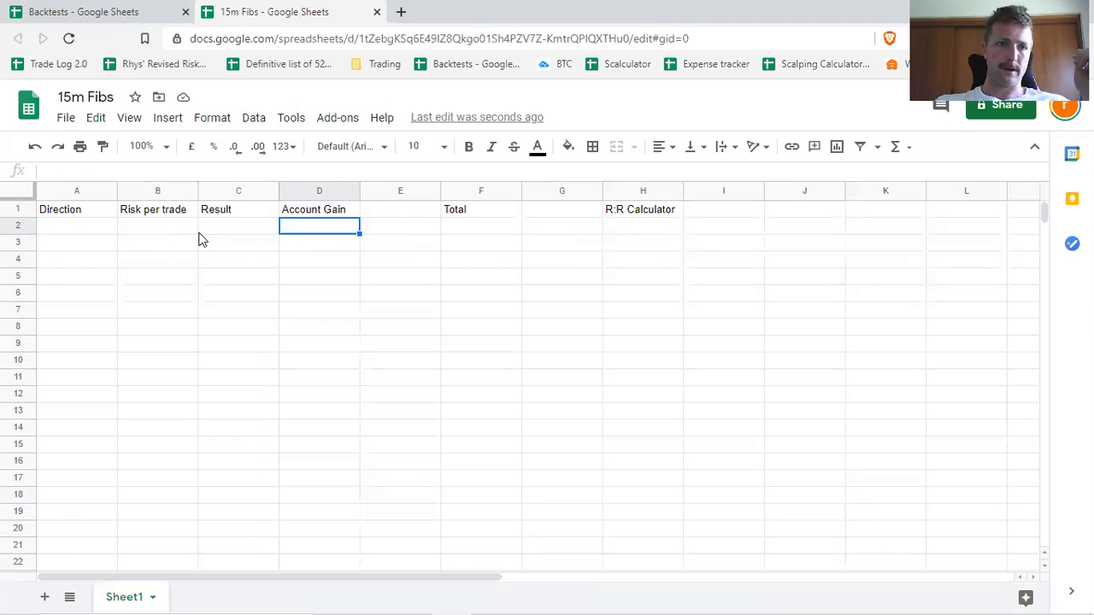
# Fill in an example trade in row 2 with a risk per trade of 1 and a result of 2.
pyautogui.click(157, 228)
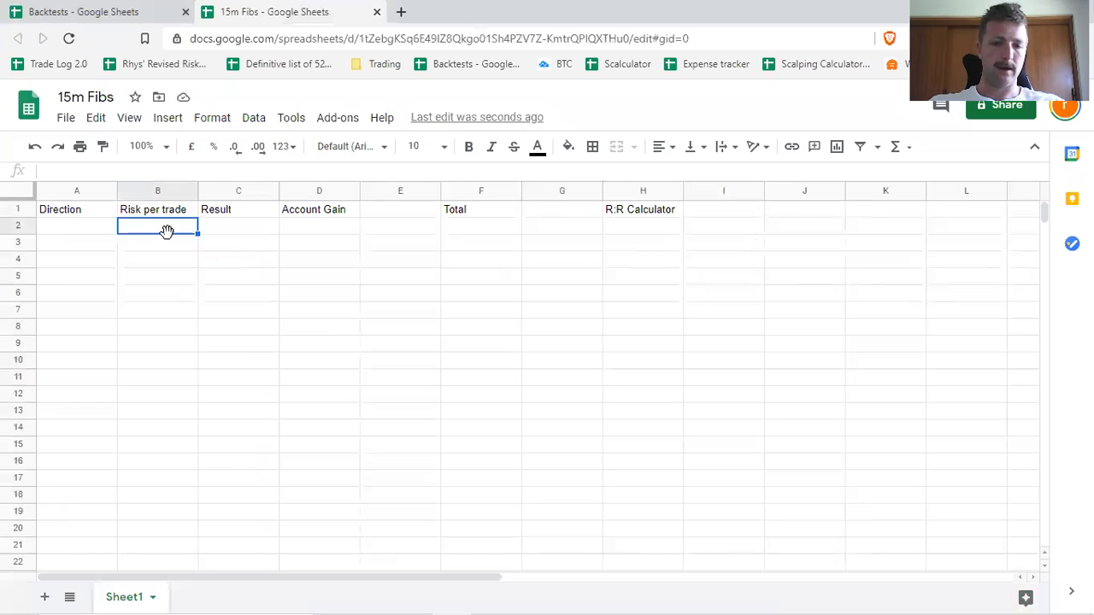
pyautogui.write('1')
pyautogui.press('Tab')
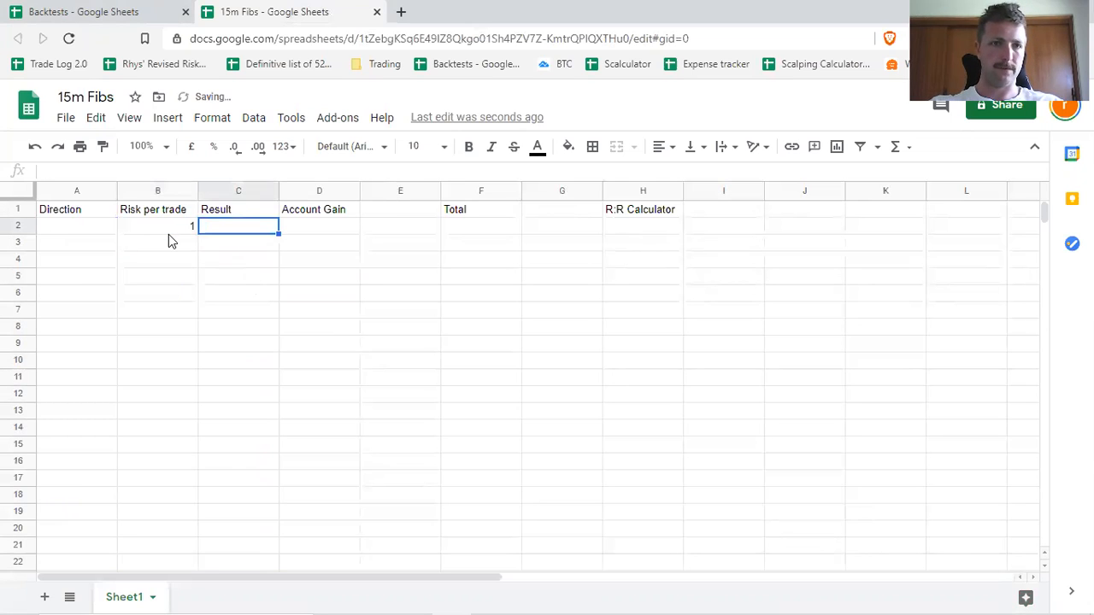
pyautogui.write('2')
pyautogui.press('Return')
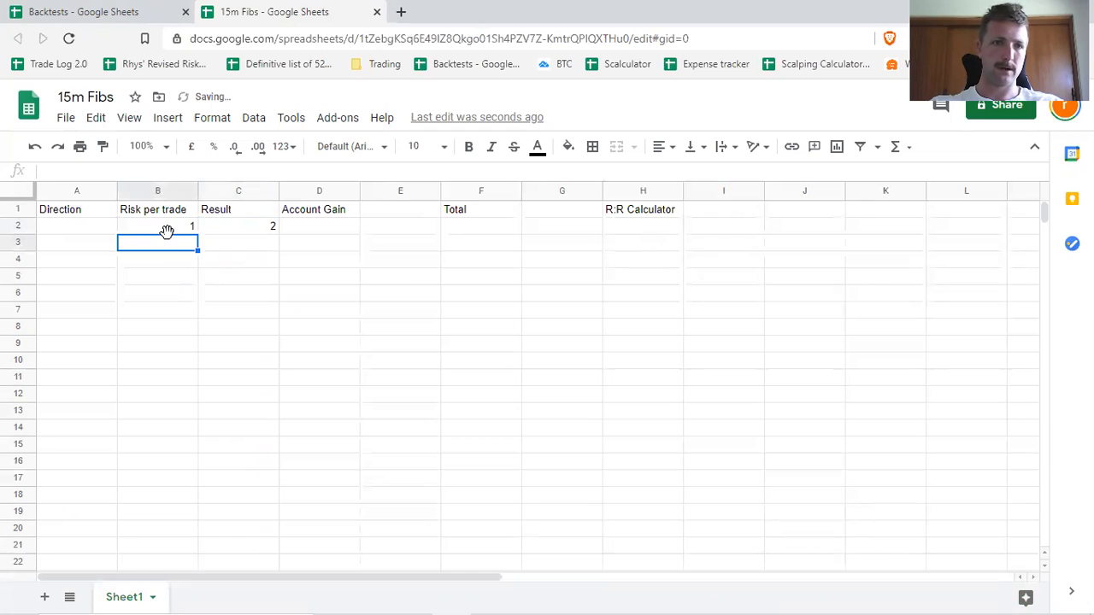
# Fill in an example trade in row 3 with a risk per trade of 0.5 and a result of 2.
pyautogui.write('0.5')
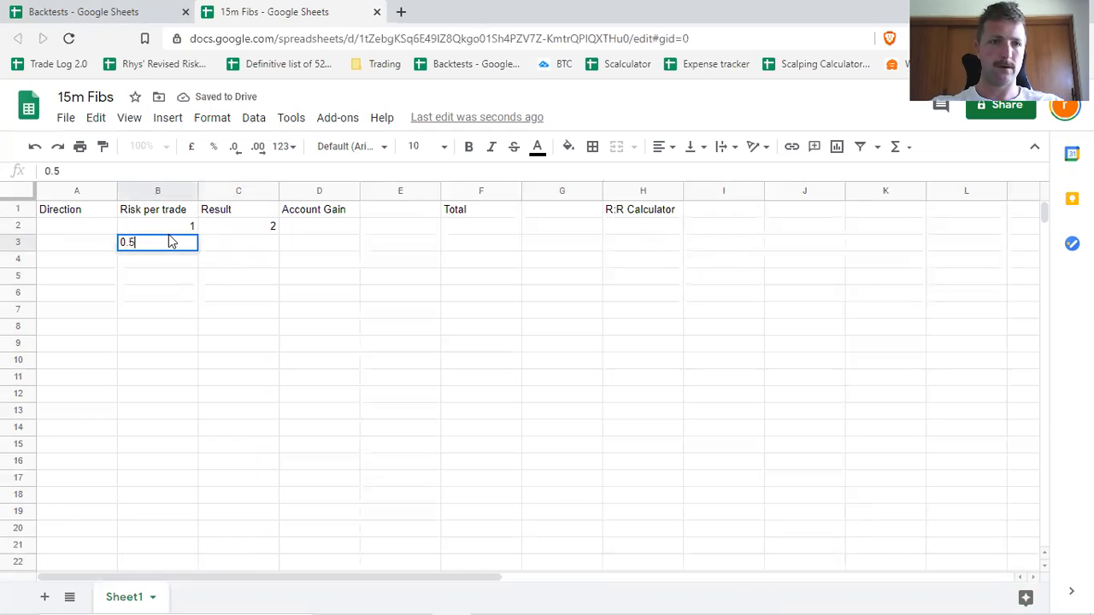
pyautogui.press('Tab')
pyautogui.write('24')
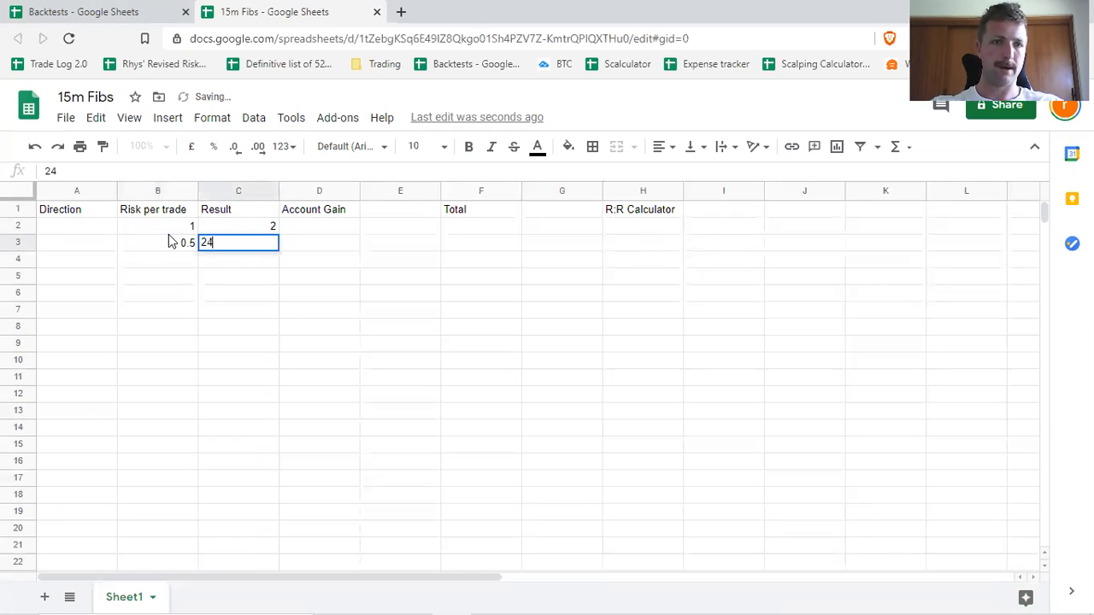
pyautogui.press('BackSpace')
pyautogui.press('Return')
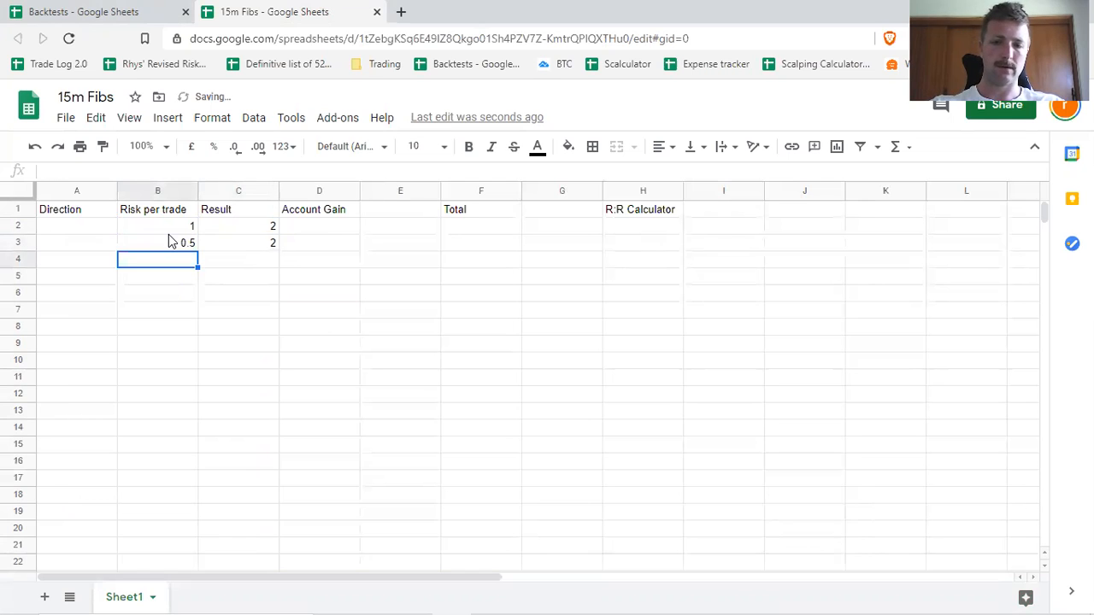
# Fill in an example trade in row 4 with a risk per trade of 1 and a result of -1.
pyautogui.write('1')
pyautogui.press('Return')
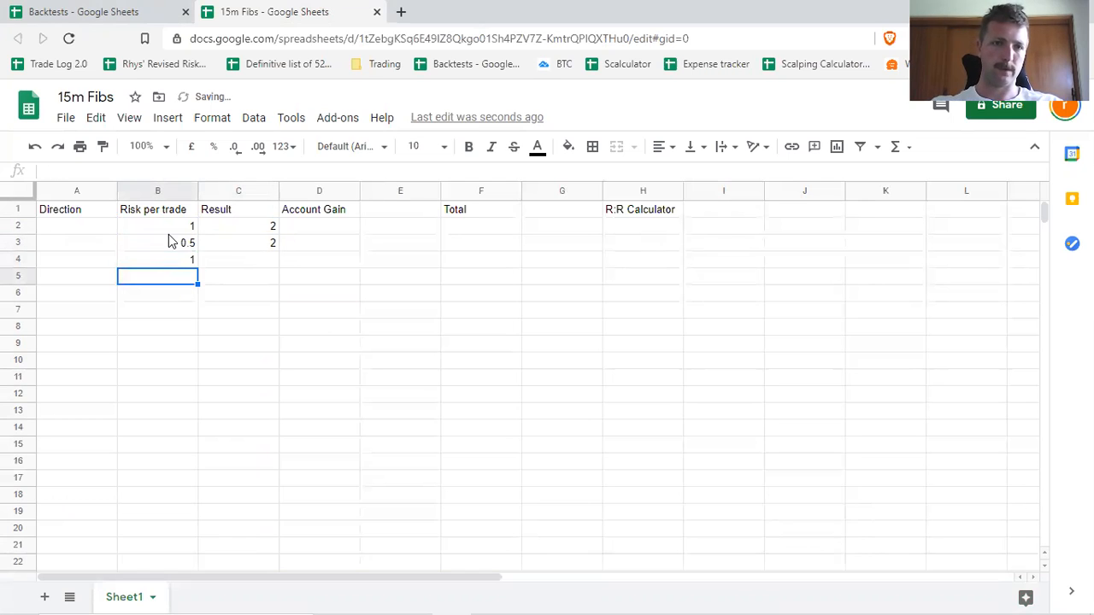
pyautogui.click(225, 264)
pyautogui.write('-1')
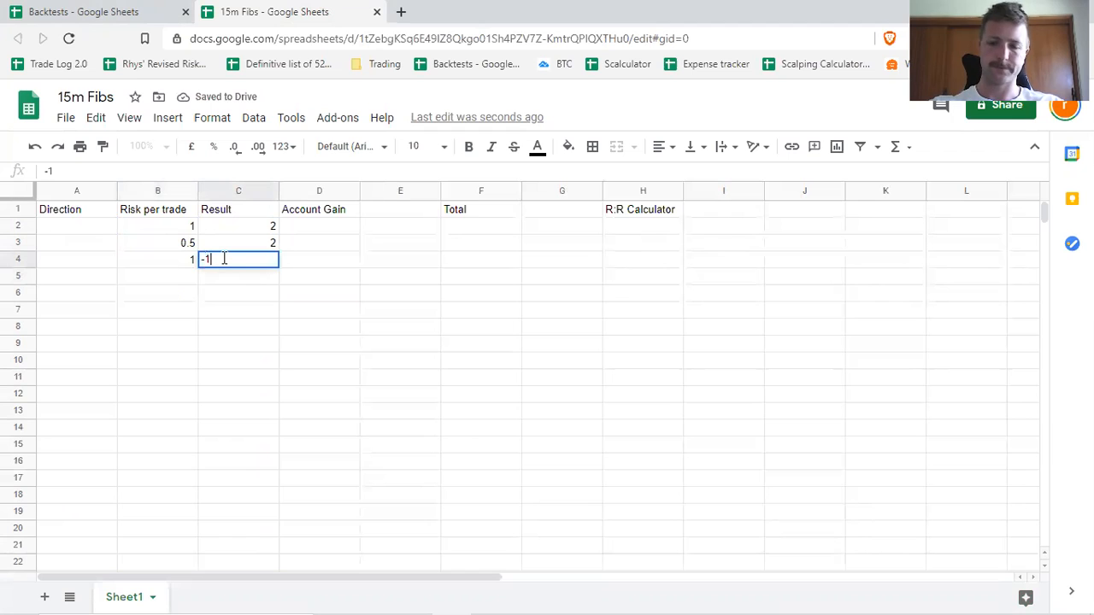
pyautogui.press('Return')
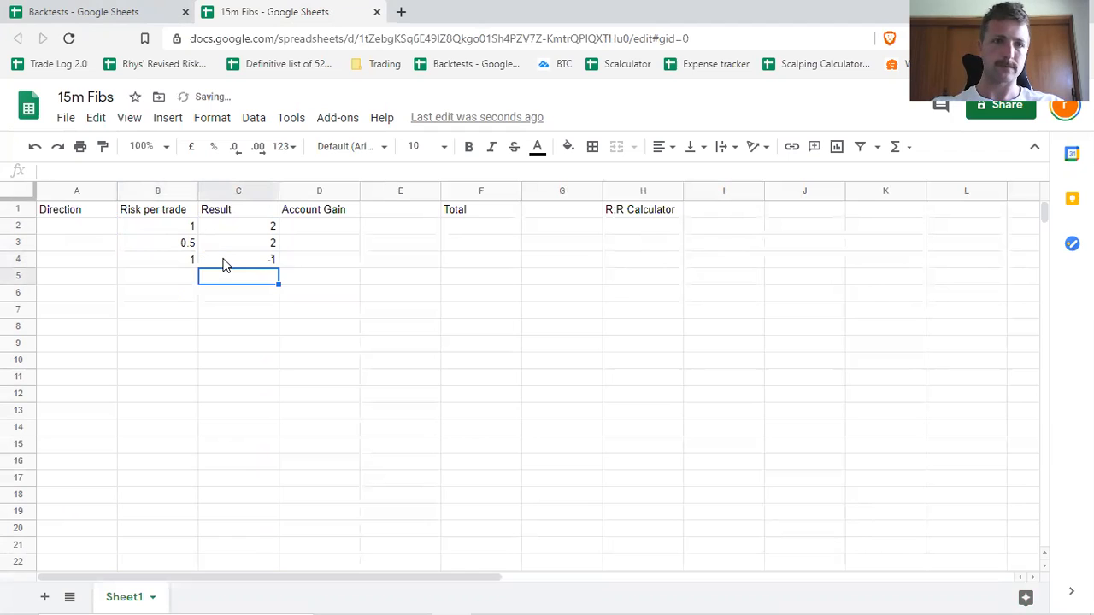
# Enter the formula =Product(B2:C2) in cell D2 under Account Gain.
pyautogui.click(331, 230)
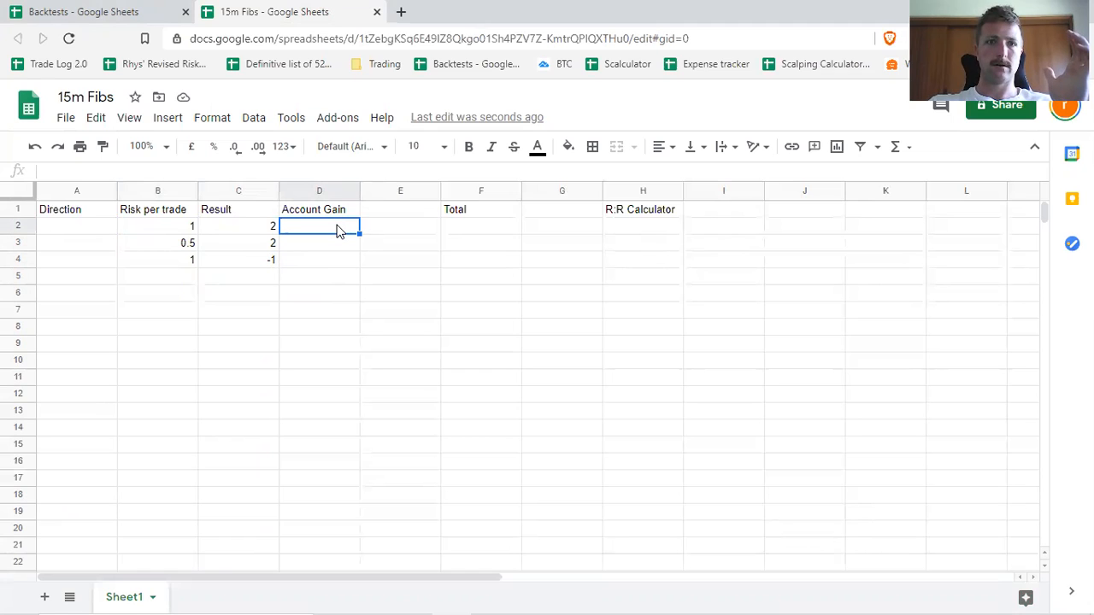
pyautogui.doubleClick(338, 229)
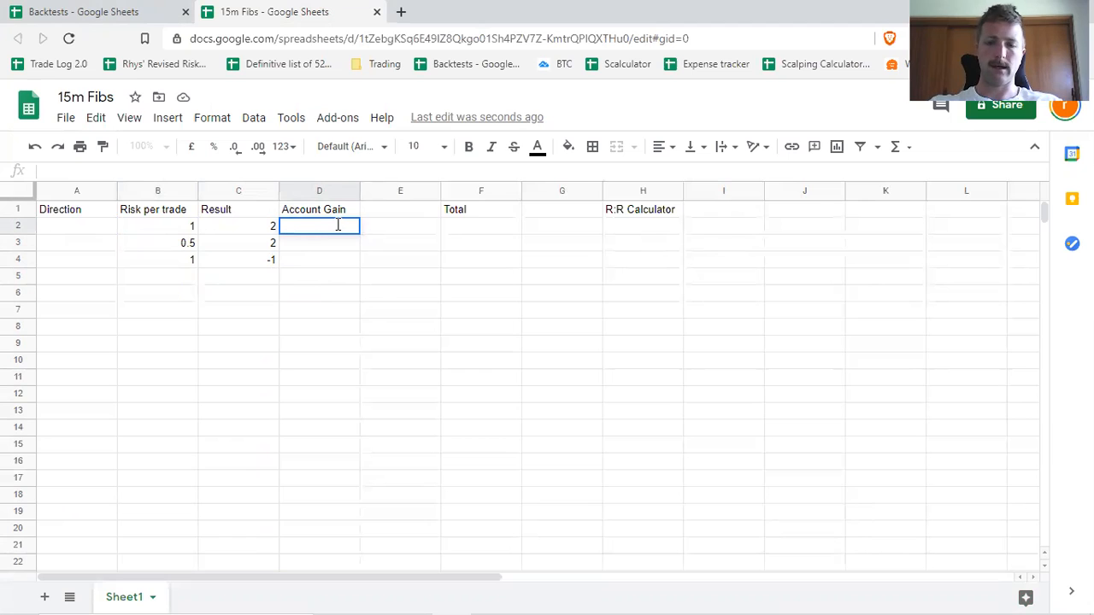
pyautogui.write('=')
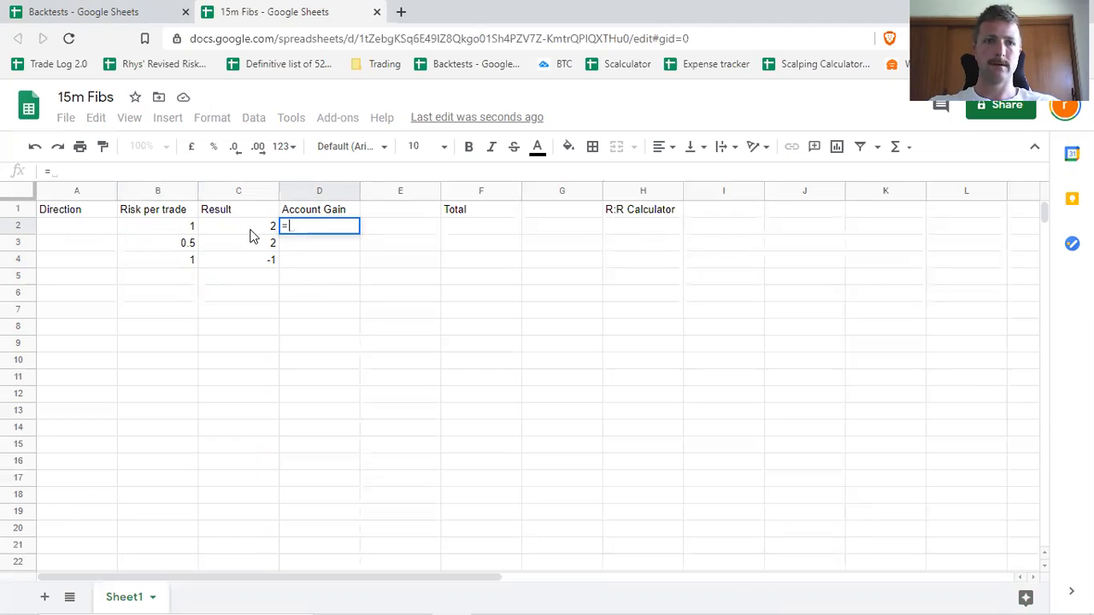
pyautogui.write('Produc')
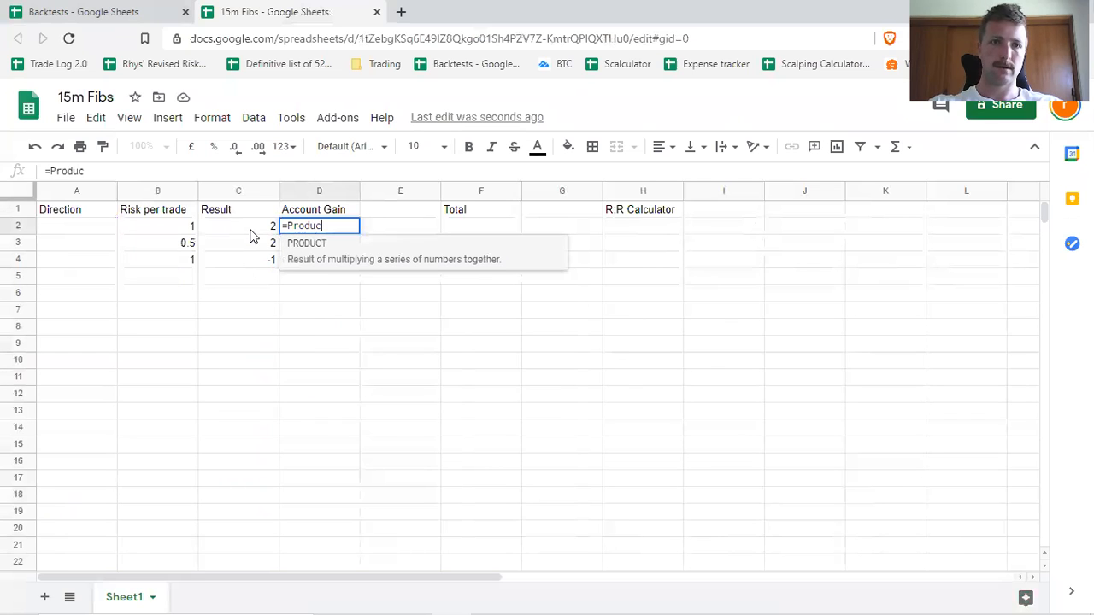
pyautogui.write('t(')
pyautogui.click(251, 235)
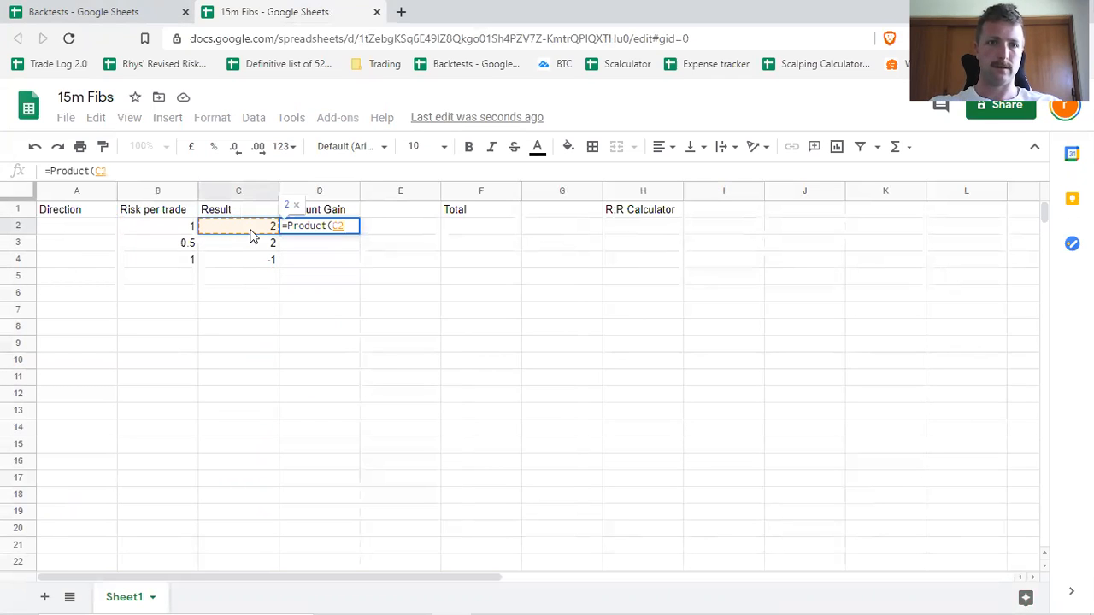
pyautogui.moveTo(211, 231); pyautogui.dragTo(174, 227)
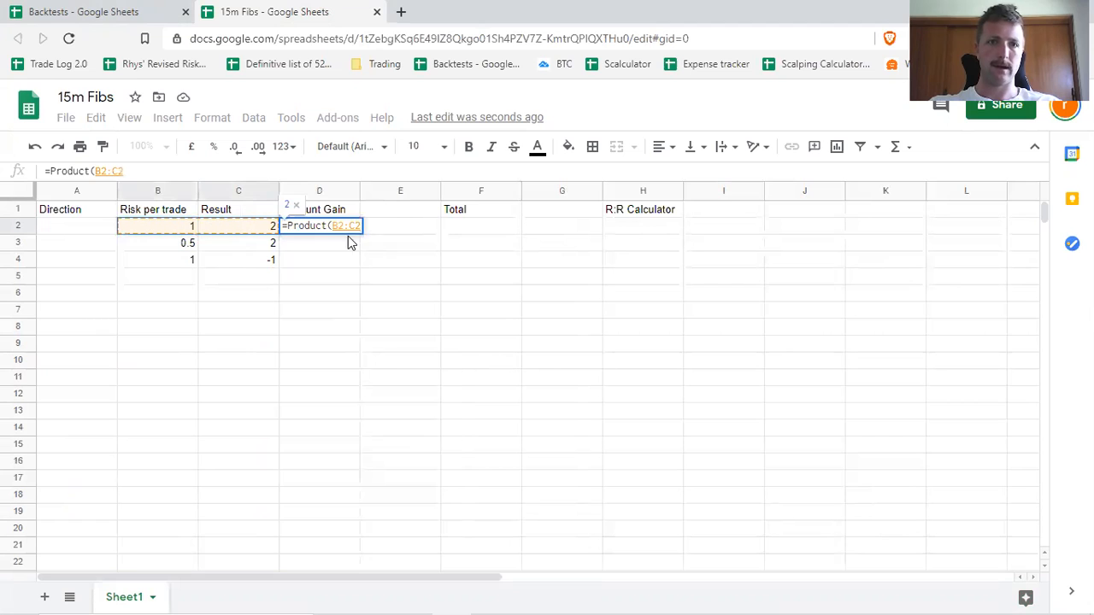
pyautogui.write(')')
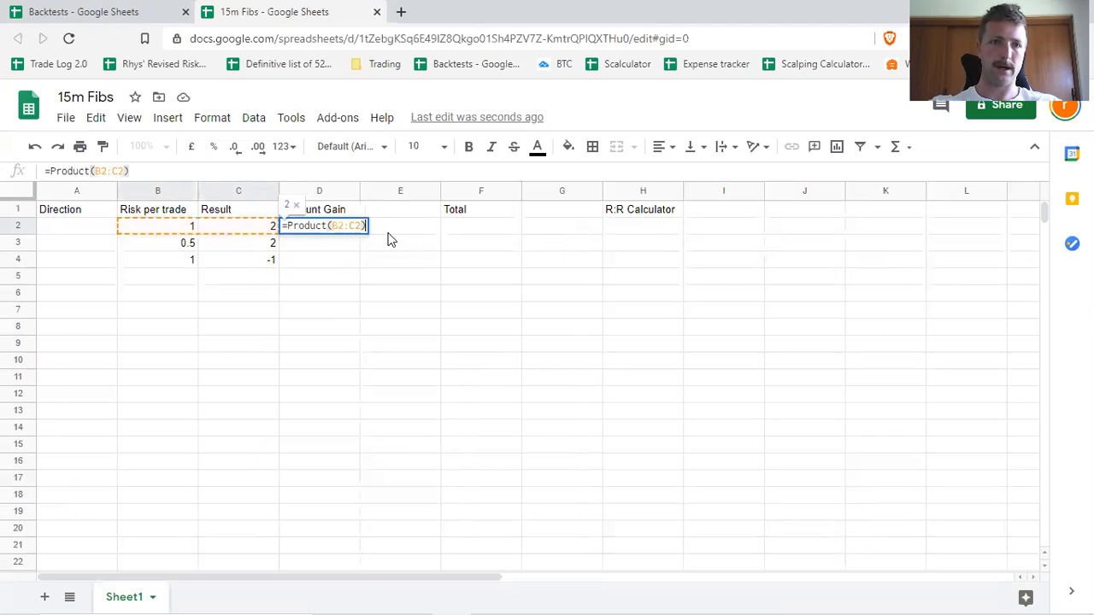
pyautogui.press('Return')
# Replace the Account Gain formula in cell D2 with =B2*C2.
pyautogui.click(356, 230)
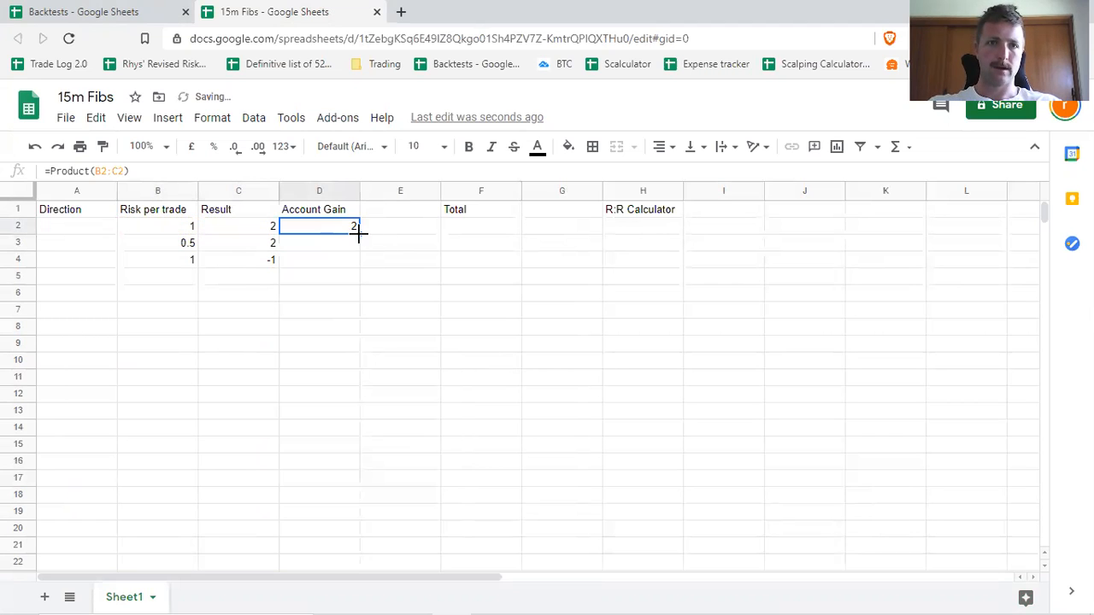
pyautogui.doubleClick(361, 229)
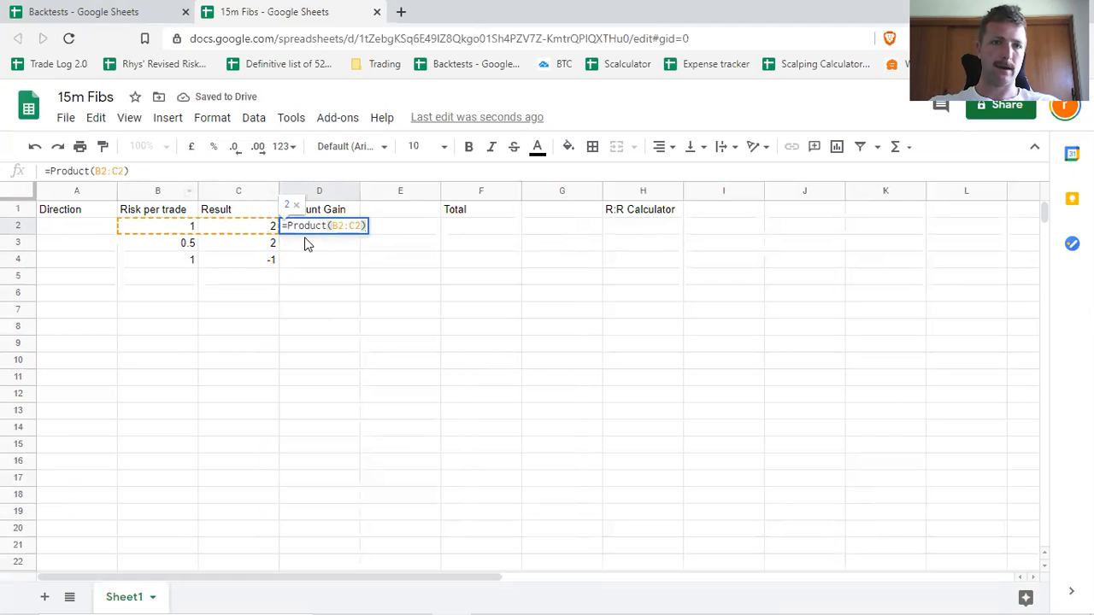
pyautogui.moveTo(293, 227); pyautogui.dragTo(373, 232)
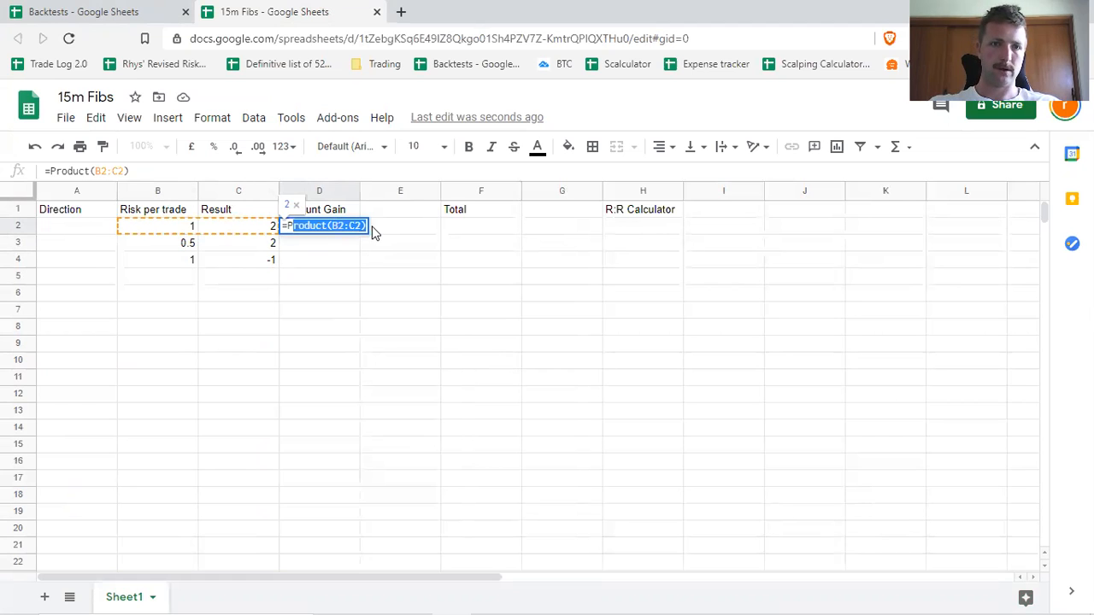
pyautogui.press('BackSpace')
pyautogui.press('BackSpace')
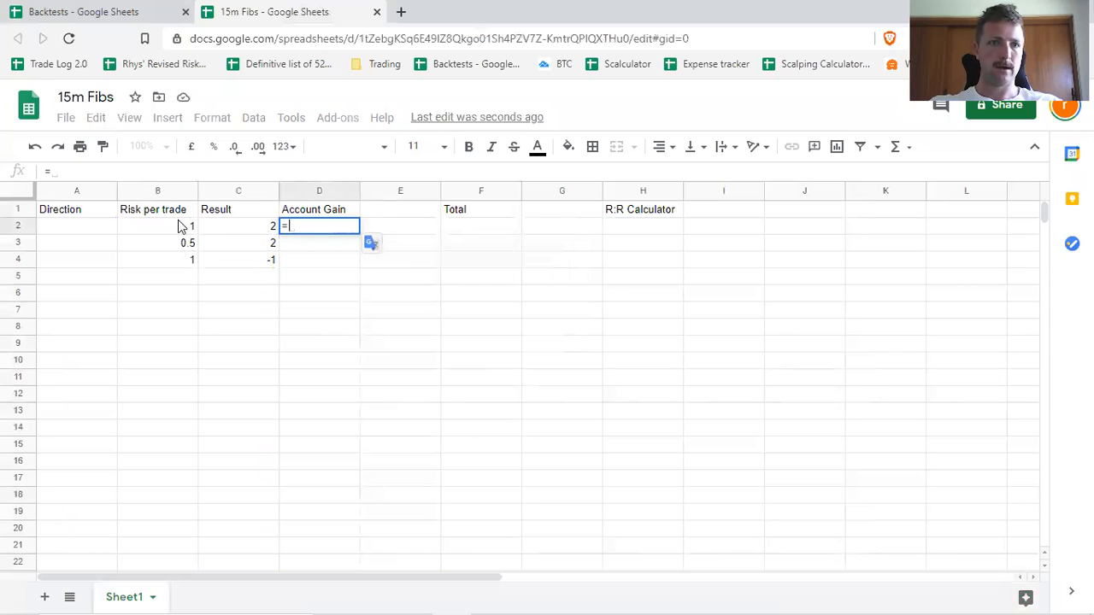
pyautogui.click(169, 229)
pyautogui.write('*')
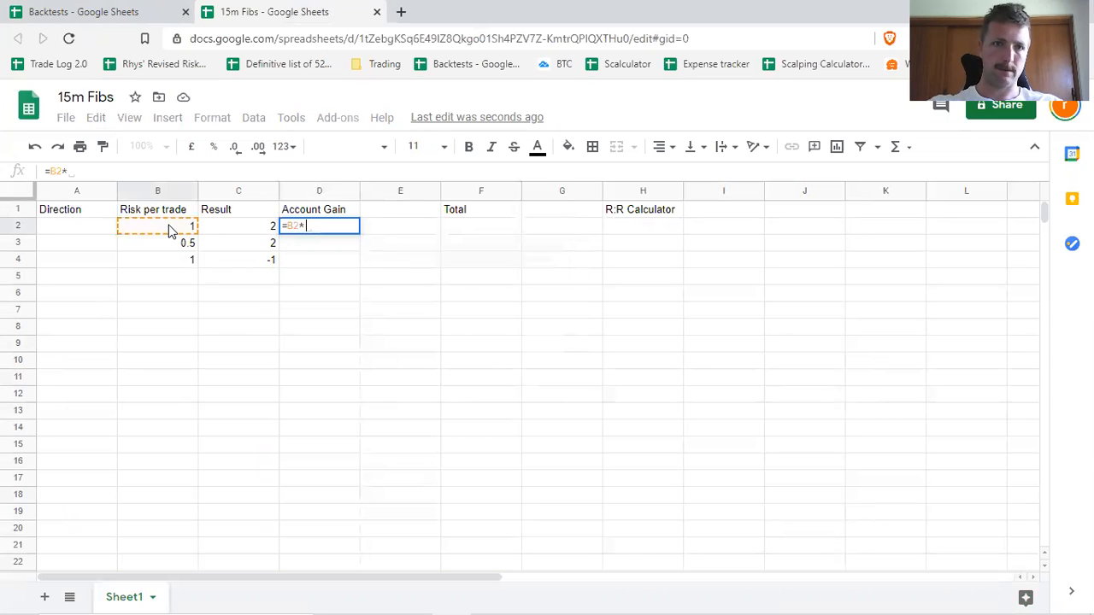
pyautogui.click(220, 212)
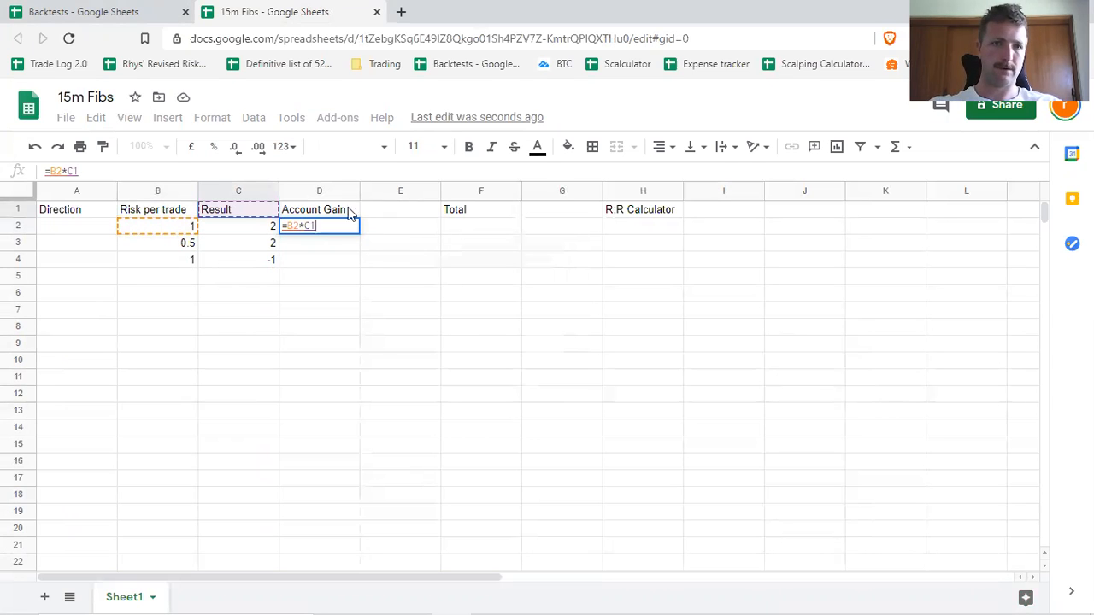
pyautogui.press('BackSpace')
pyautogui.write('2')
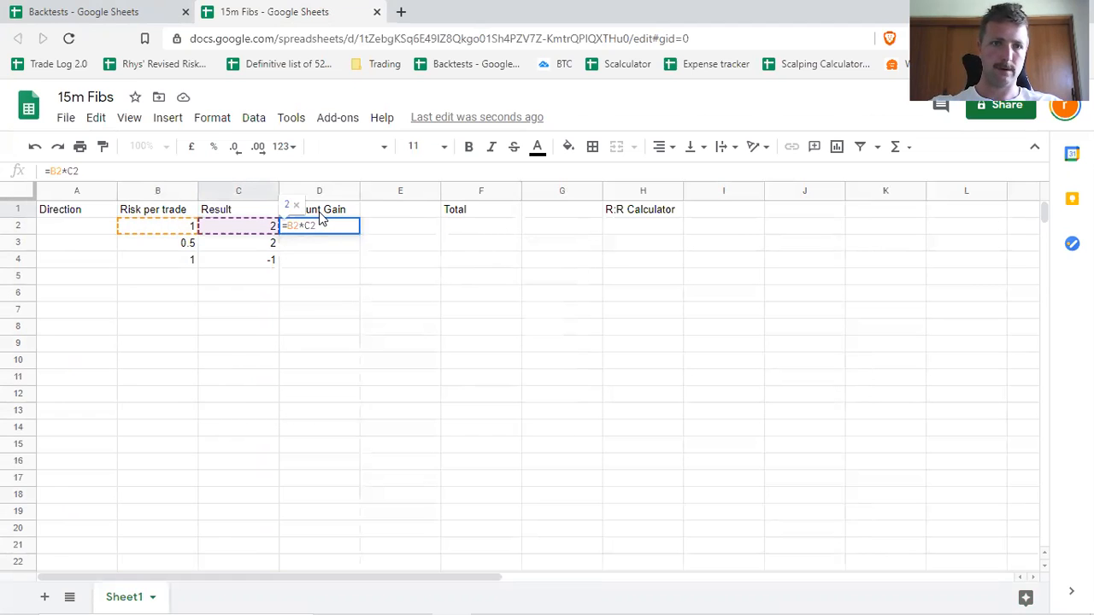
pyautogui.press('Return')
pyautogui.click(350, 231)
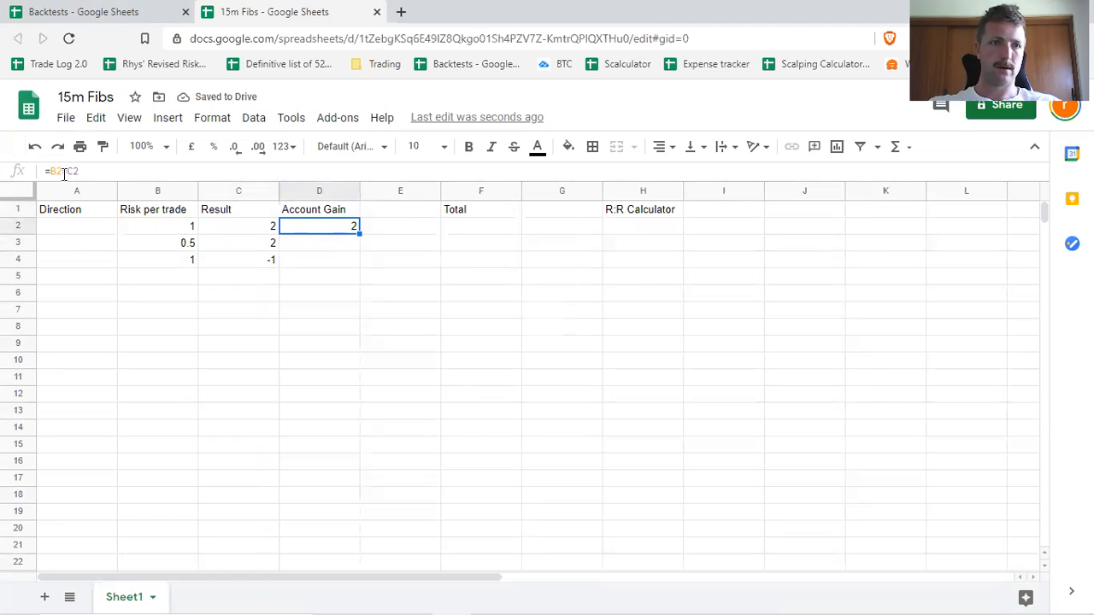
pyautogui.click(328, 441)
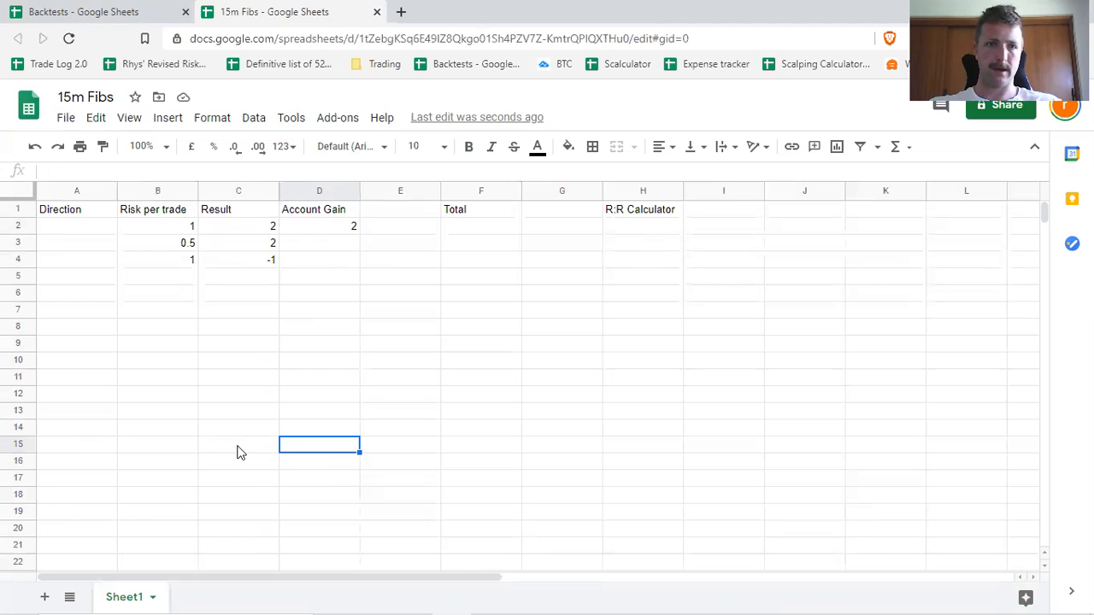
# Fill the Account Gain formula from cell D2 down through D18.
pyautogui.click(349, 227)
pyautogui.moveTo(360, 233); pyautogui.dragTo(352, 503)
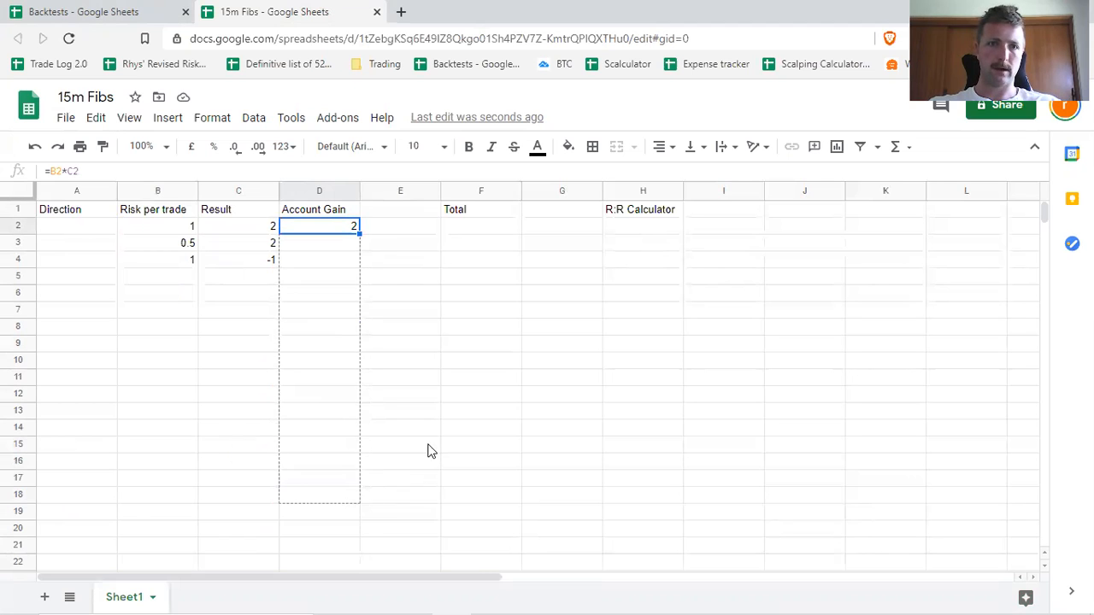
pyautogui.click(405, 331)
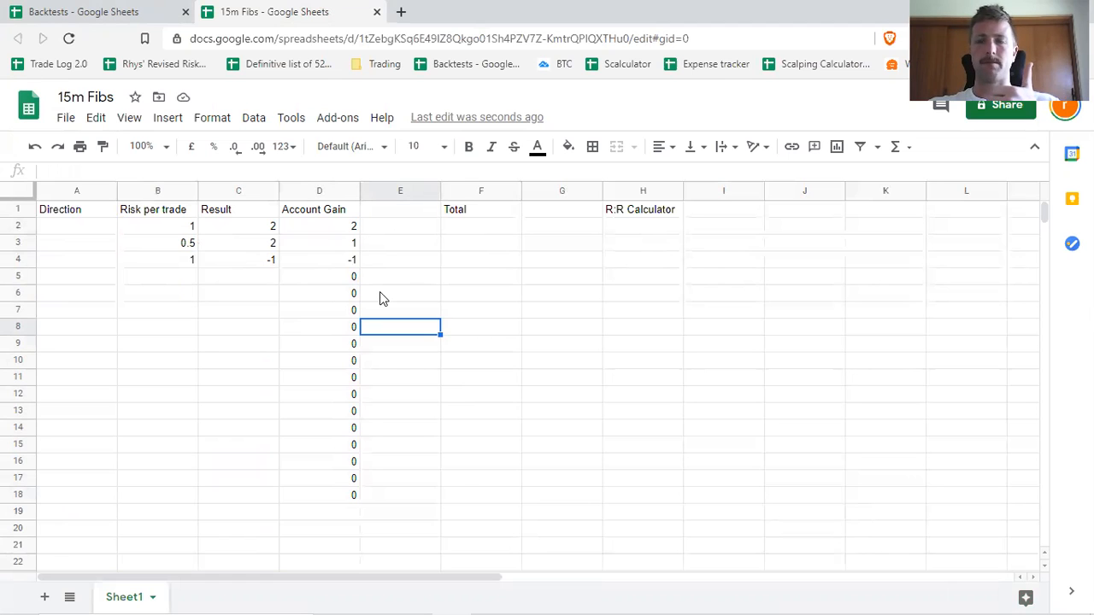
# Enter the formula =Sum(D2:D200) in cell F2 under Total to add up the account gains.
pyautogui.click(482, 231)
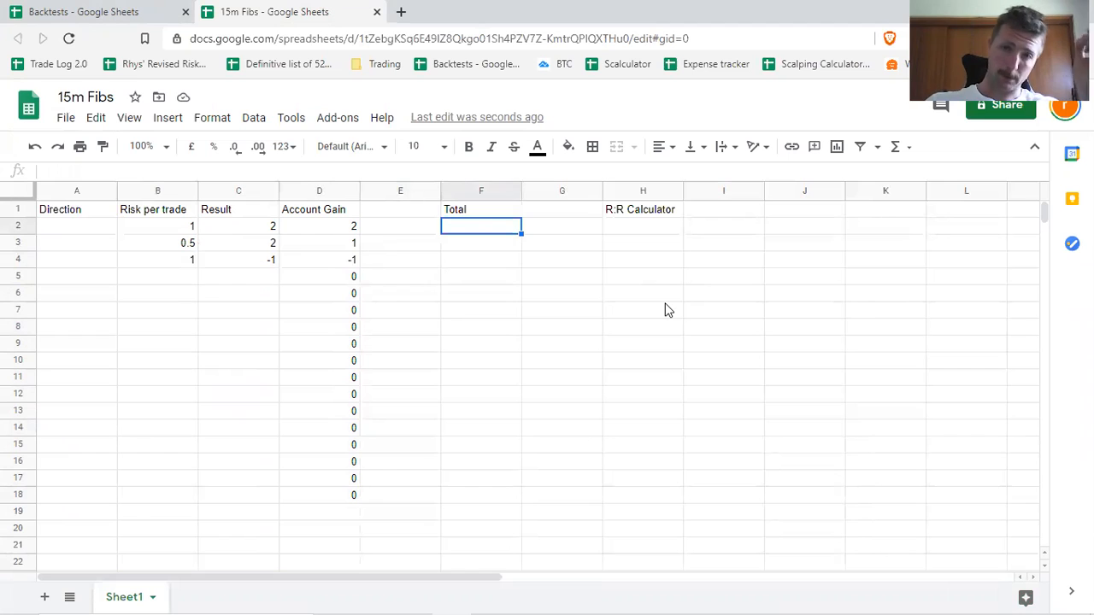
pyautogui.write('Sum')
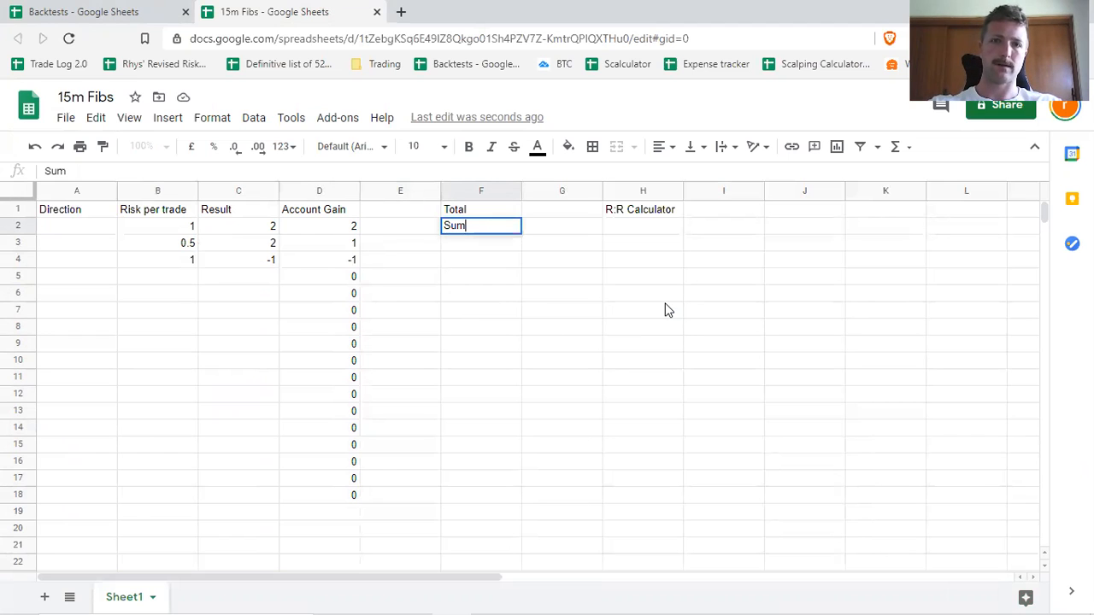
pyautogui.press('BackSpace')
pyautogui.press('BackSpace')
pyautogui.press('BackSpace')
pyautogui.write('=Sum')
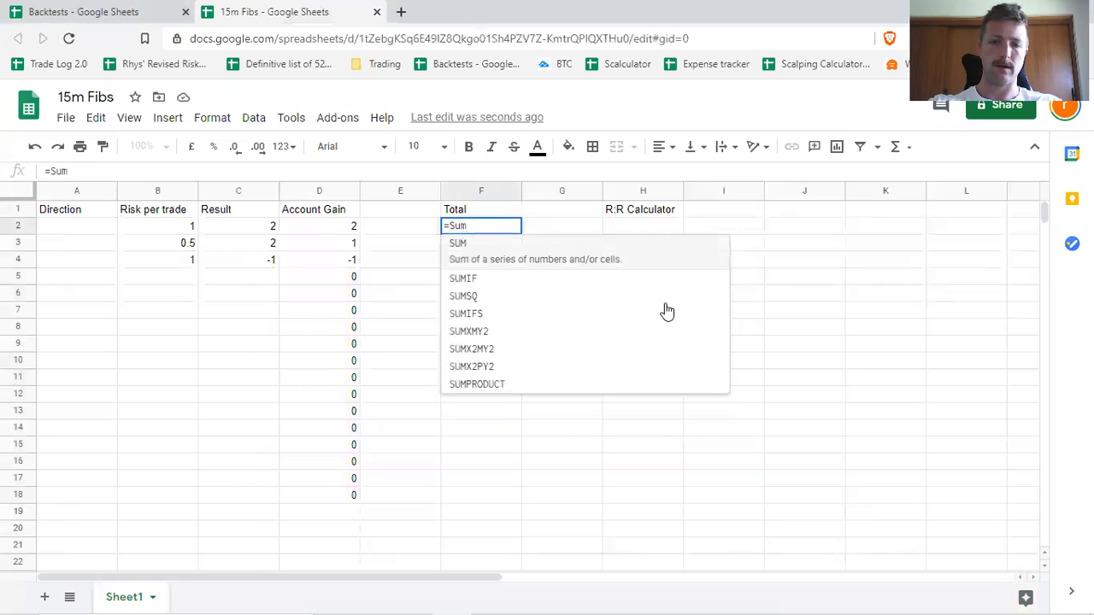
pyautogui.write('(')
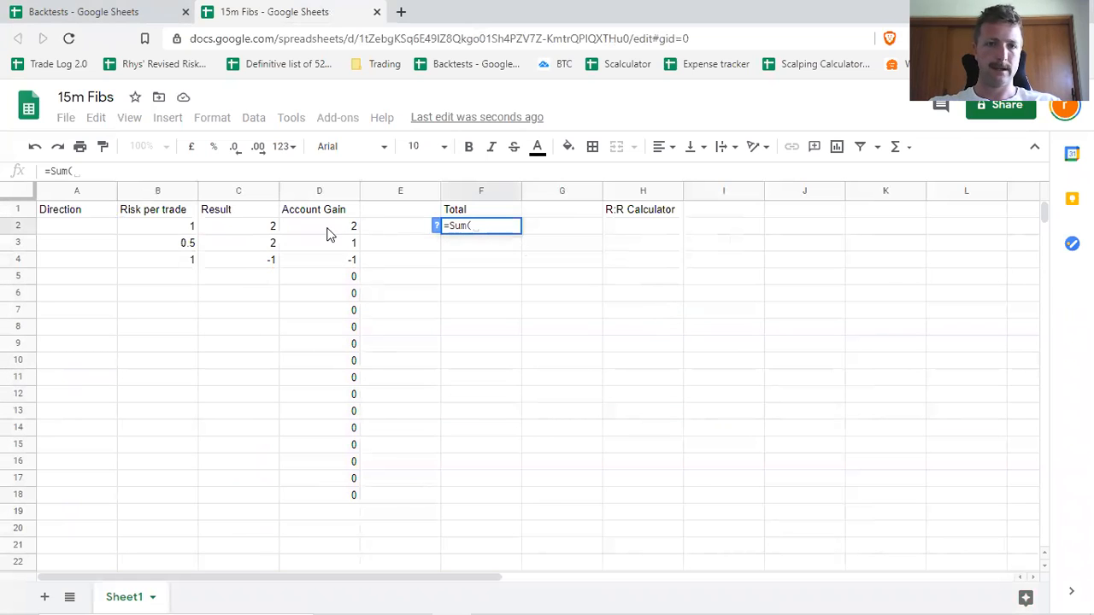
pyautogui.moveTo(335, 231); pyautogui.dragTo(336, 532)
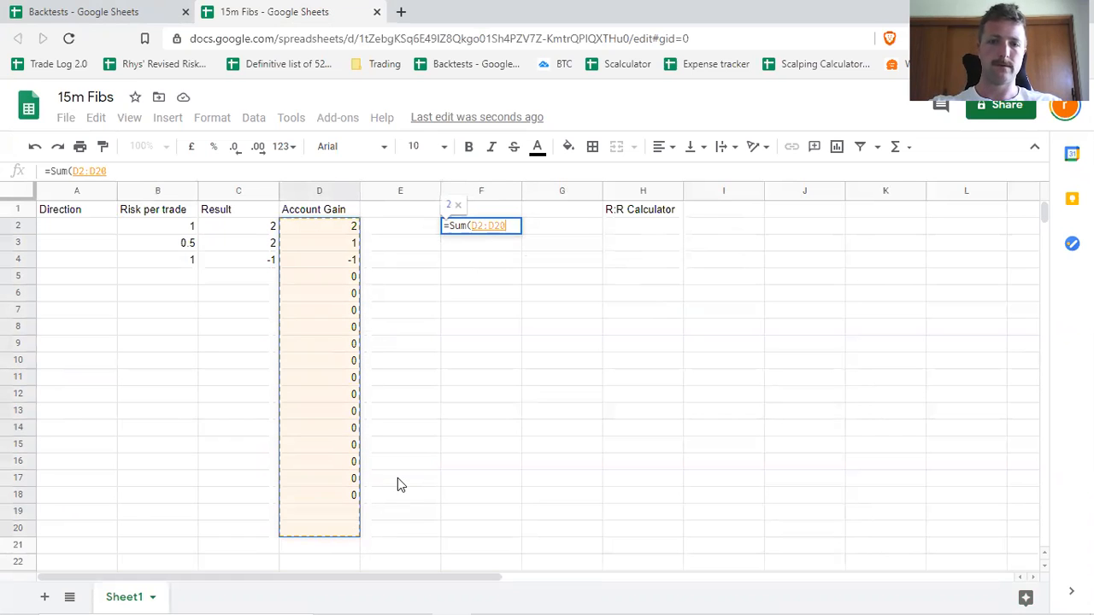
pyautogui.write(')')
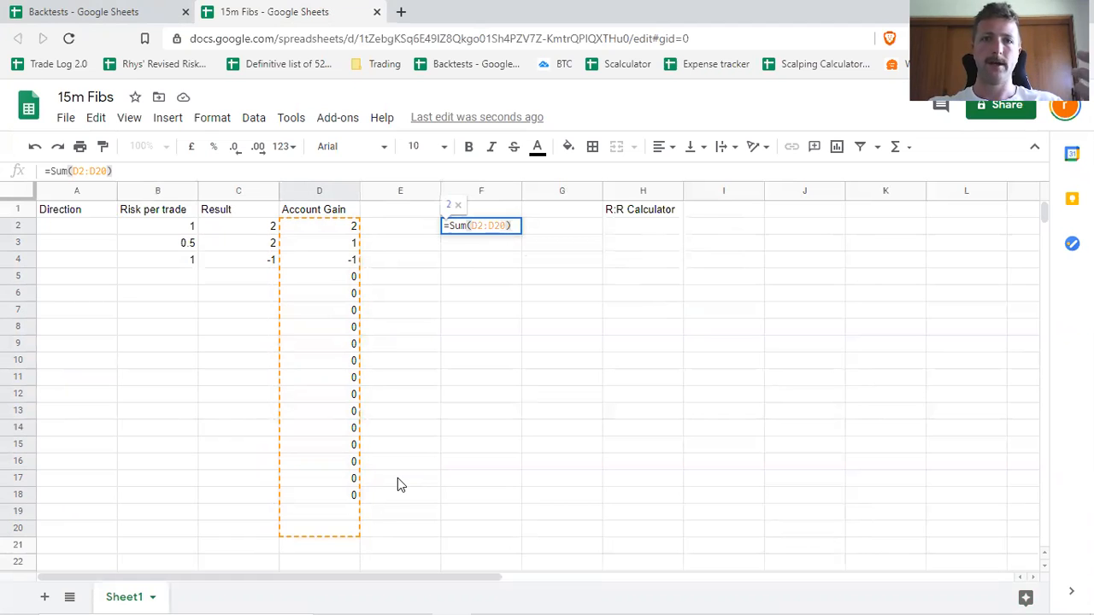
pyautogui.click(507, 225)
pyautogui.write('0')
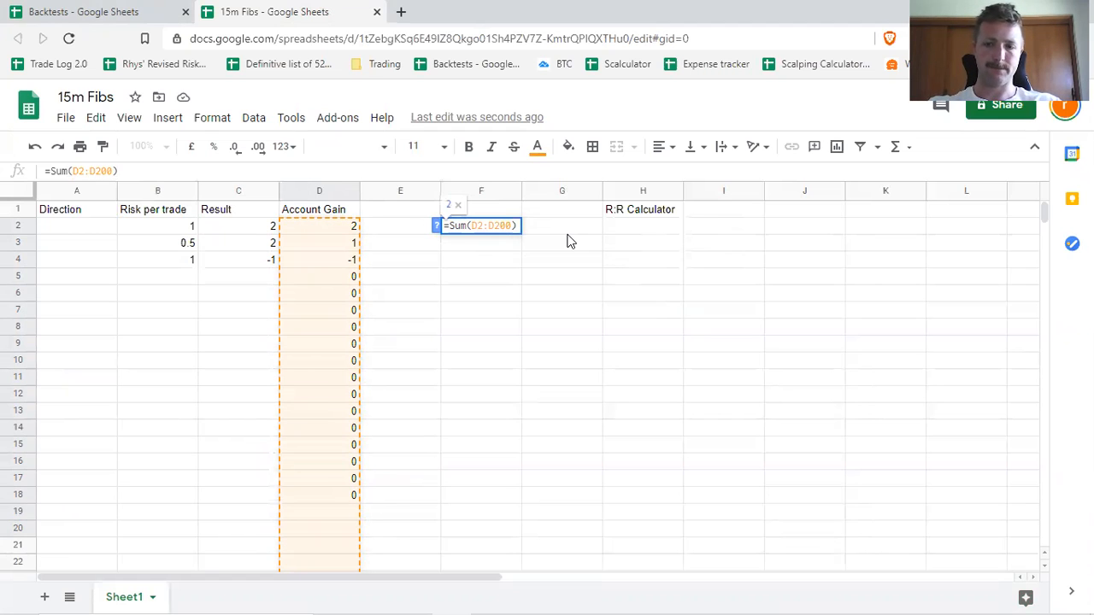
pyautogui.press('Return')
pyautogui.click(515, 228)
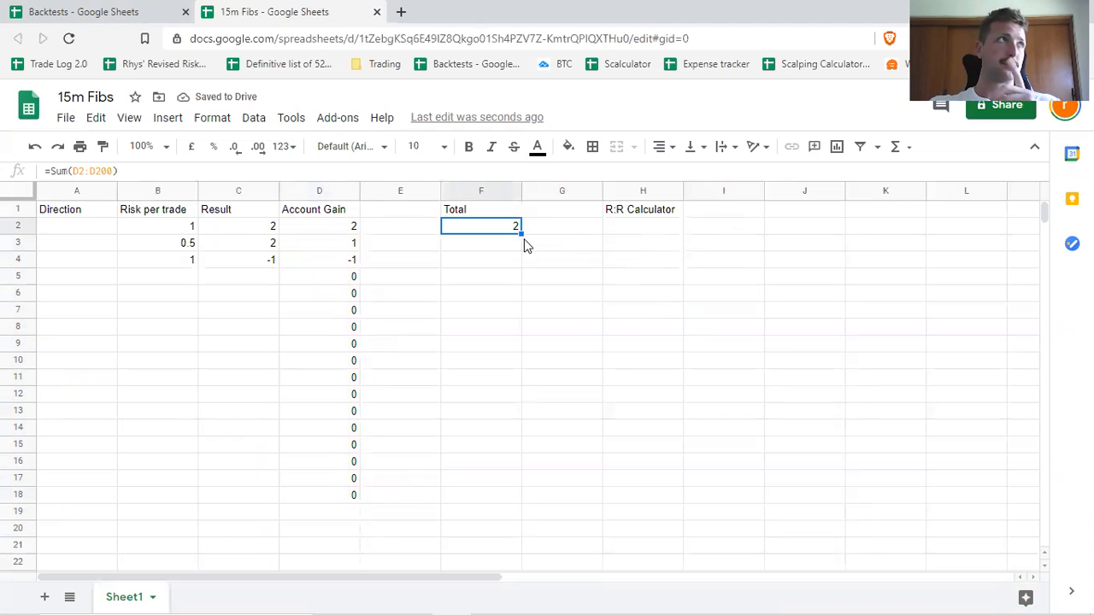
# Enter the labels TP1:, TP2: and TP3: in cells H3 to H5 under R:R Calculator.
pyautogui.click(654, 246)
pyautogui.write('ta')
pyautogui.press('BackSpace')
pyautogui.press('BackSpace')
pyautogui.write('TP')
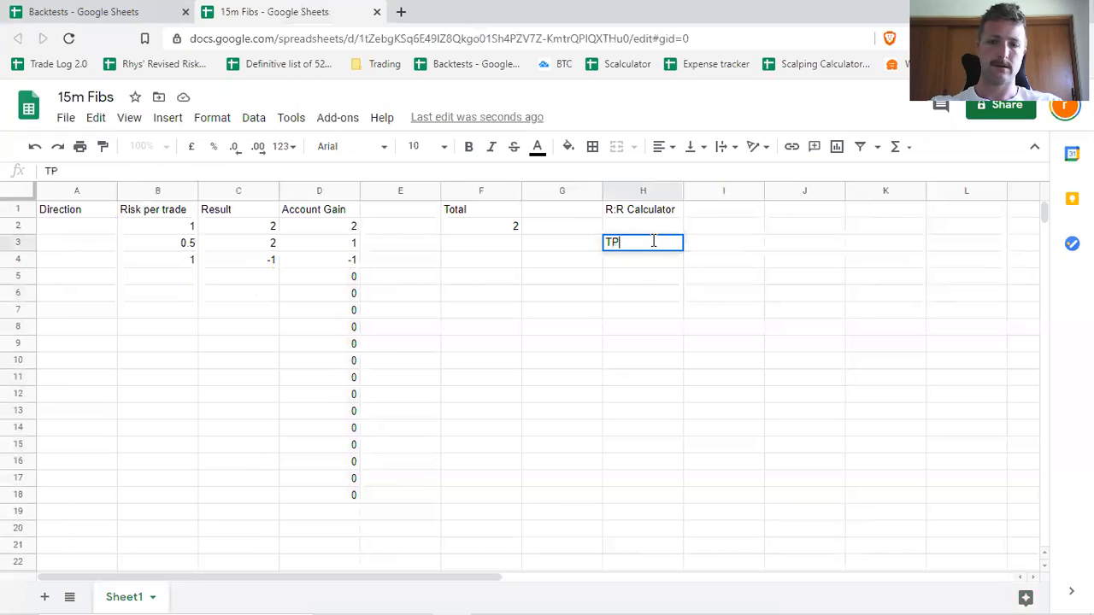
pyautogui.write('1:')
pyautogui.press('Return')
pyautogui.write('TP2:')
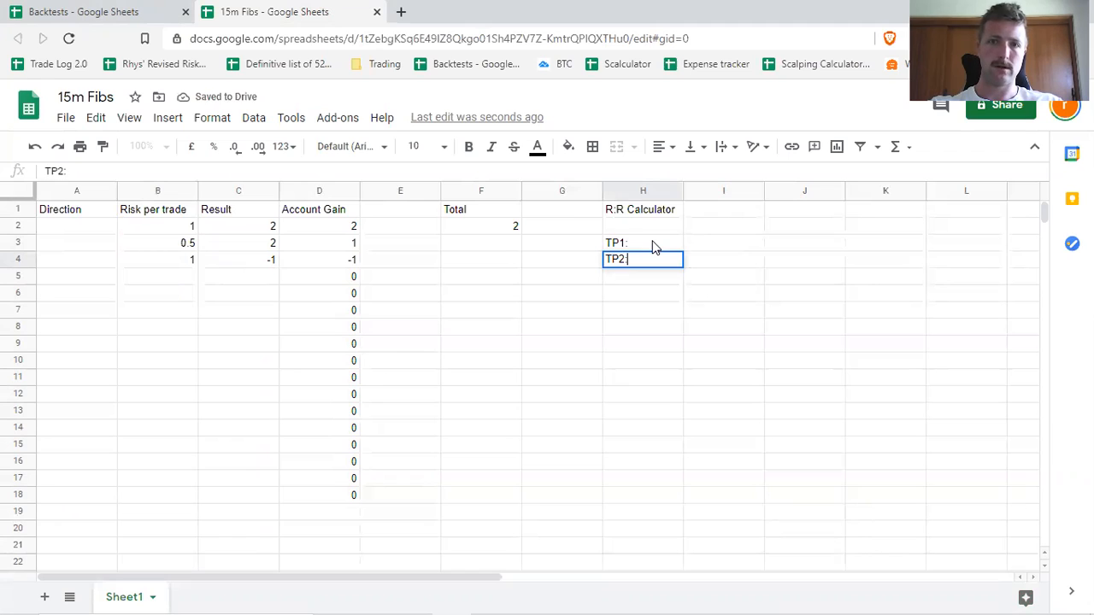
pyautogui.press('Return')
pyautogui.write('TP3:')
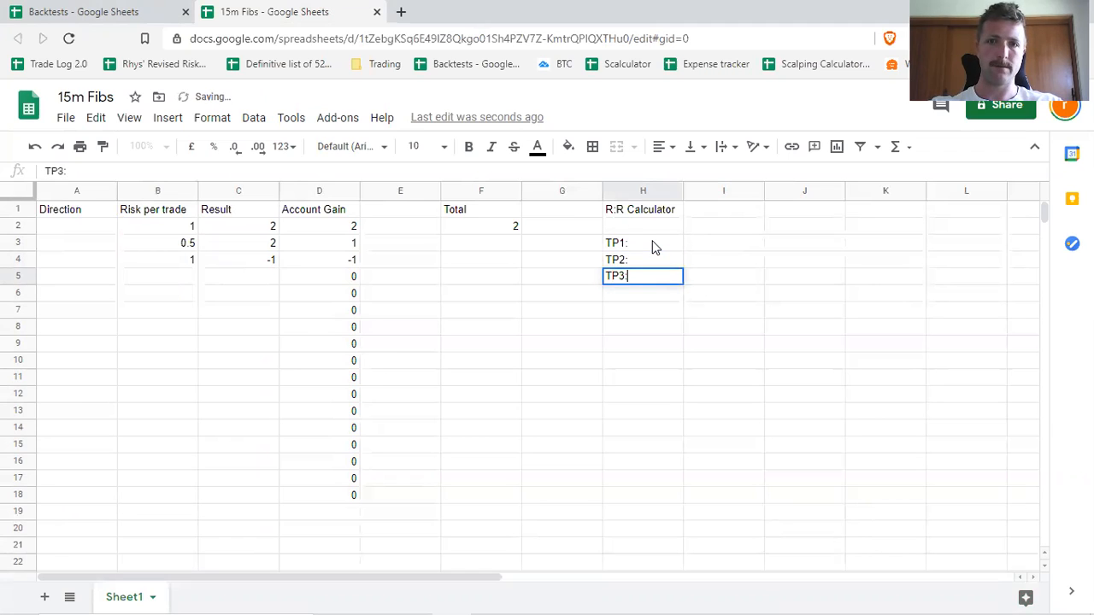
pyautogui.press('Tab')
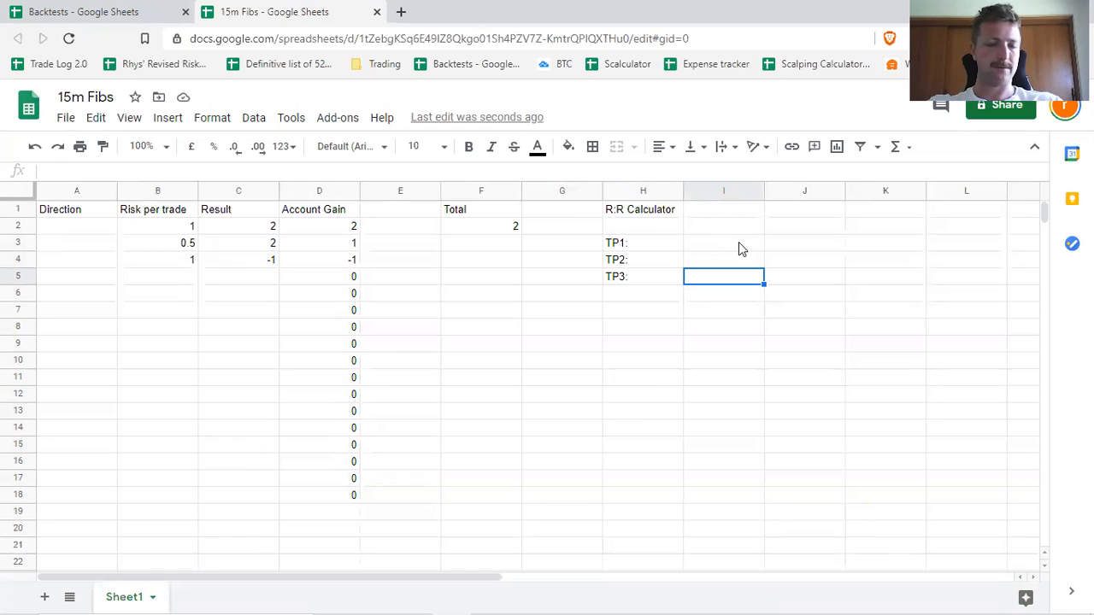
# Enter the header Total in cell J2 of the R:R calculator.
pyautogui.click(802, 247)
pyautogui.write('T')
pyautogui.click(826, 225)
pyautogui.write('Total')
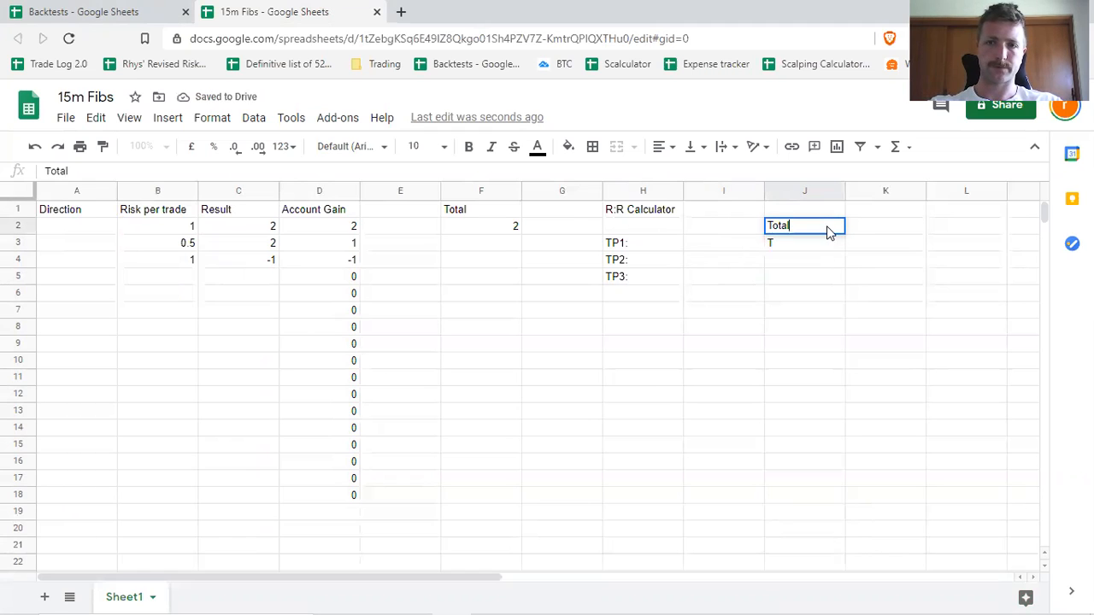
pyautogui.press('Return')
# Enter the example values 2, 2 and 8 for TP1, TP2 and TP3 in cells I3 to I5.
pyautogui.click(701, 246)
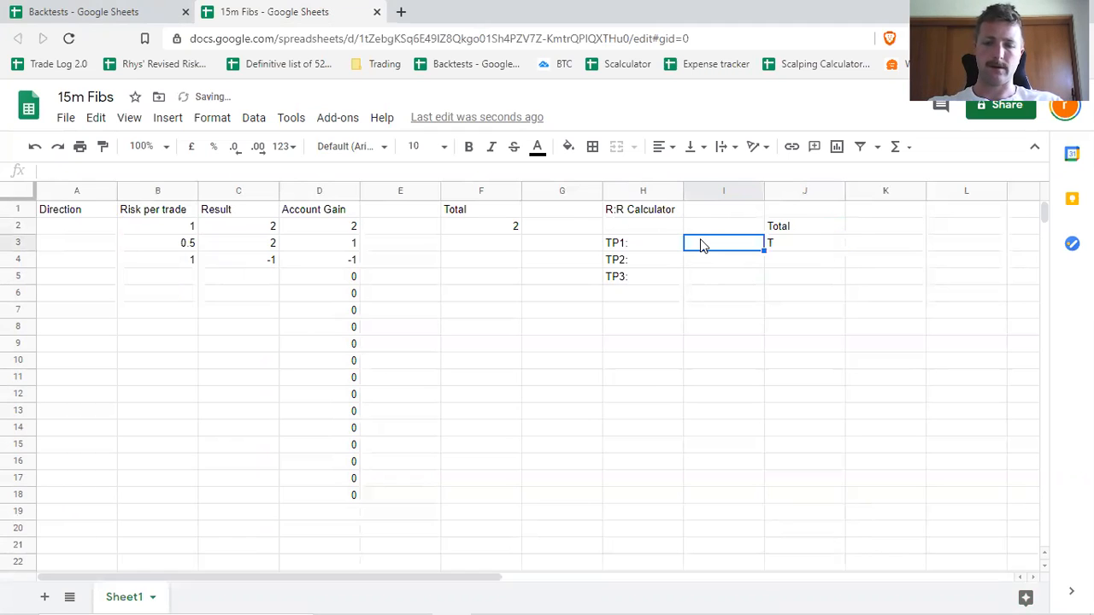
pyautogui.write('2')
pyautogui.press('Return')
pyautogui.write('4')
pyautogui.press('Return')
pyautogui.press('Up')
pyautogui.write('2')
pyautogui.press('Return')
pyautogui.write('8')
pyautogui.press('Return')
# Clear the stray T from cell J3 below the calculator's Total header.
pyautogui.click(824, 246)
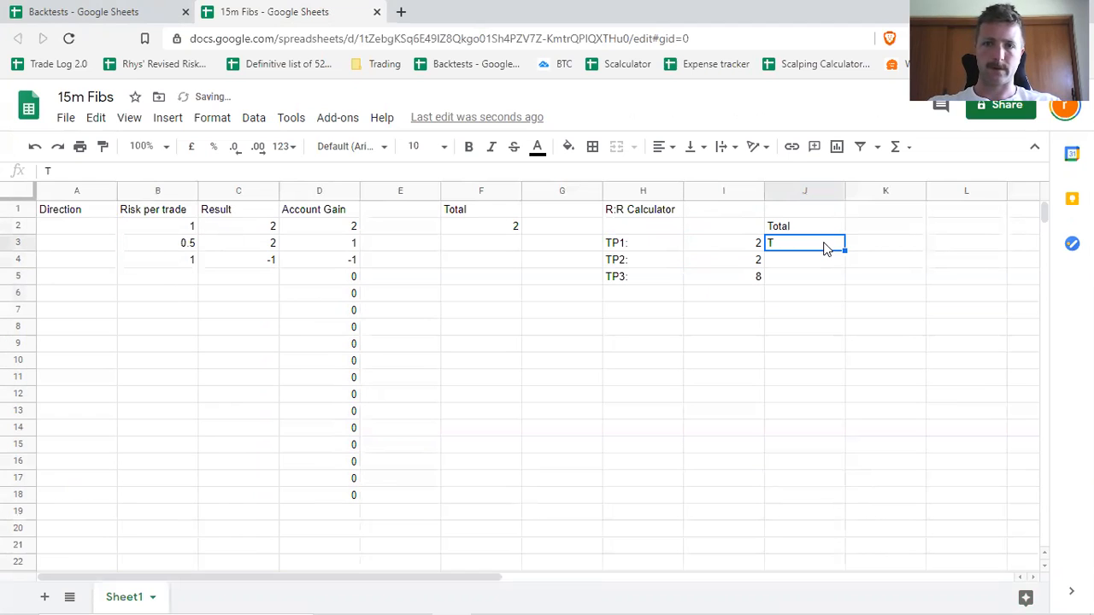
pyautogui.press('BackSpace')
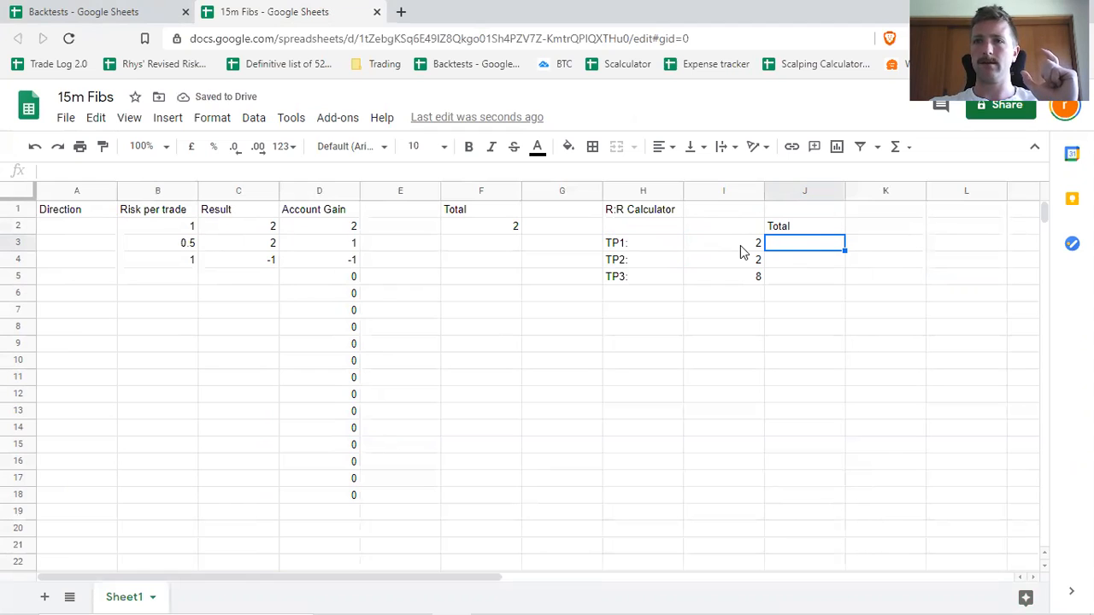
pyautogui.click(822, 232)
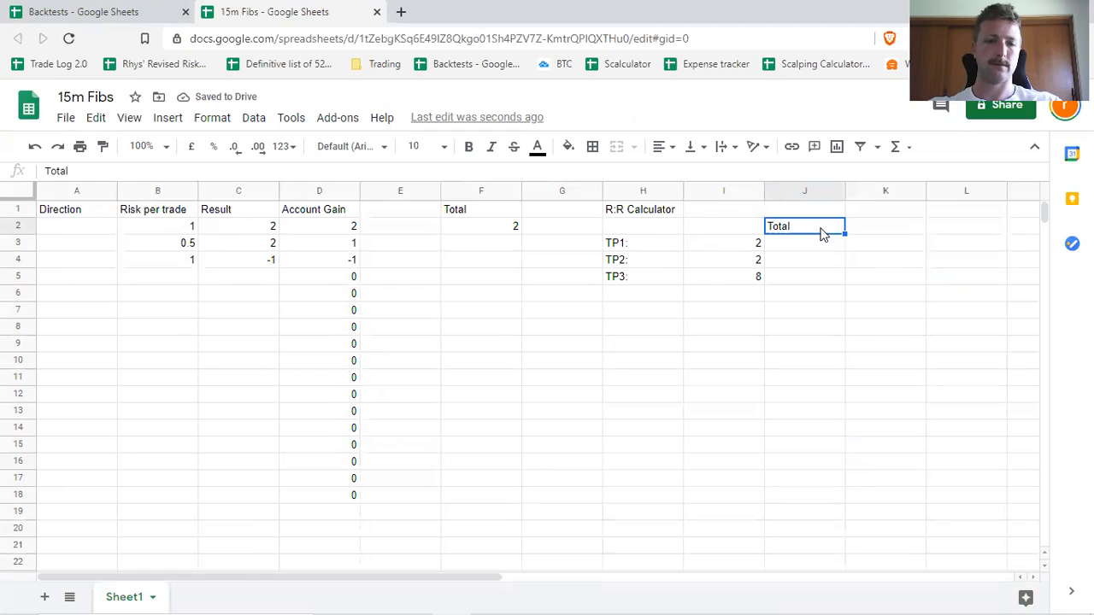
# Replace the Total header in cell J2 of the R:R calculator with Average.
pyautogui.write('Average')
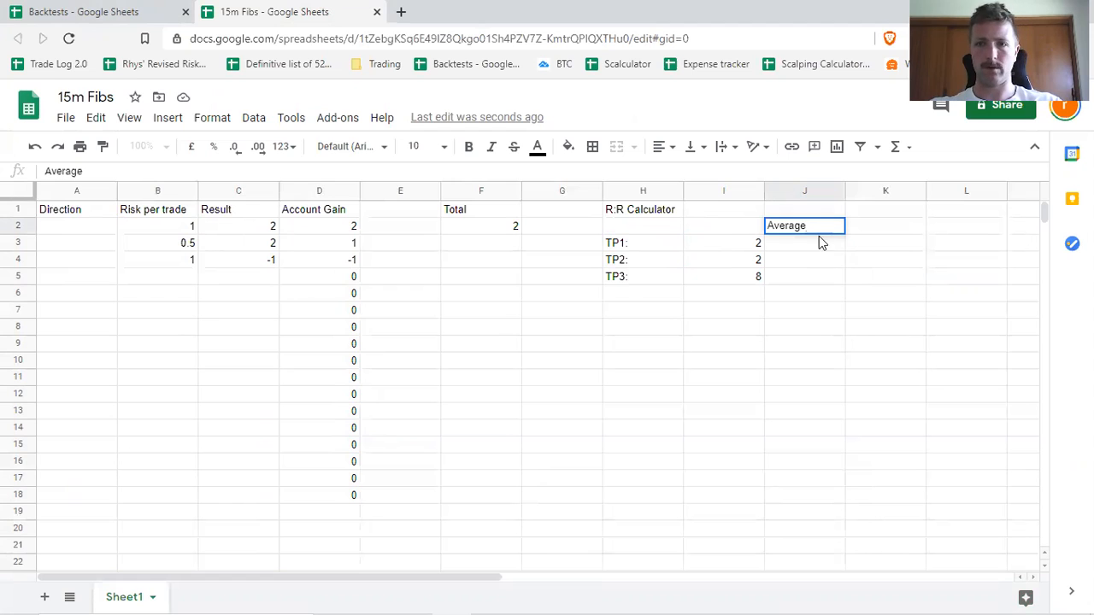
pyautogui.press('Return')
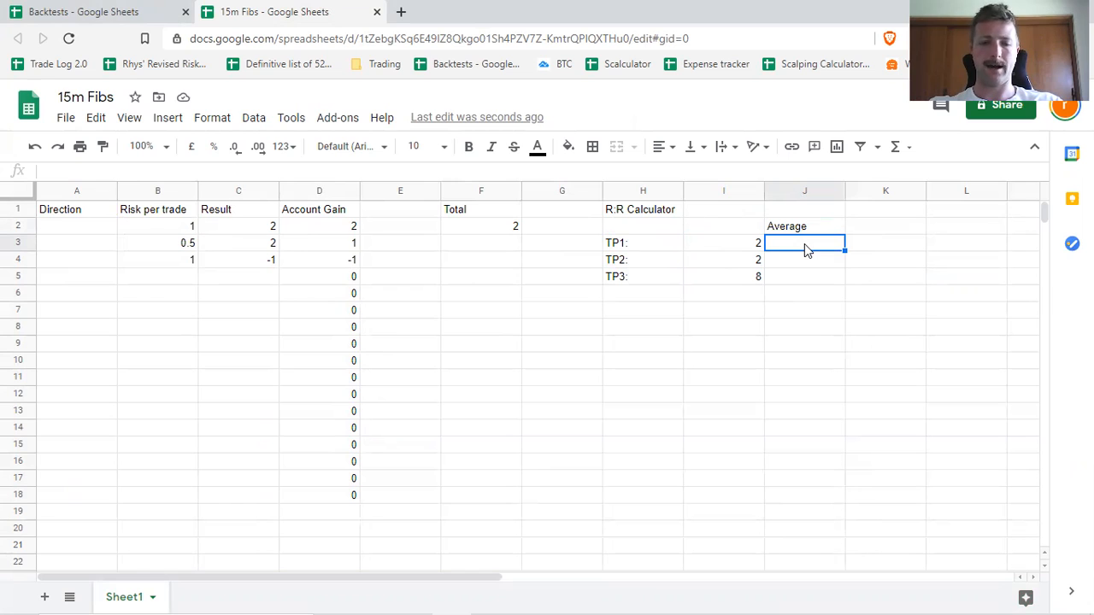
# Enter the formula =Sum(I3:I5)/Count(I3:I5) in cell J3 to average the take-profit values.
pyautogui.write('Sum(')
pyautogui.press('BackSpace')
pyautogui.press('BackSpace')
pyautogui.press('BackSpace')
pyautogui.press('BackSpace')
pyautogui.write('====')
pyautogui.press('BackSpace')
pyautogui.press('BackSpace')
pyautogui.press('BackSpace')
pyautogui.press('BackSpace')
pyautogui.write('=')
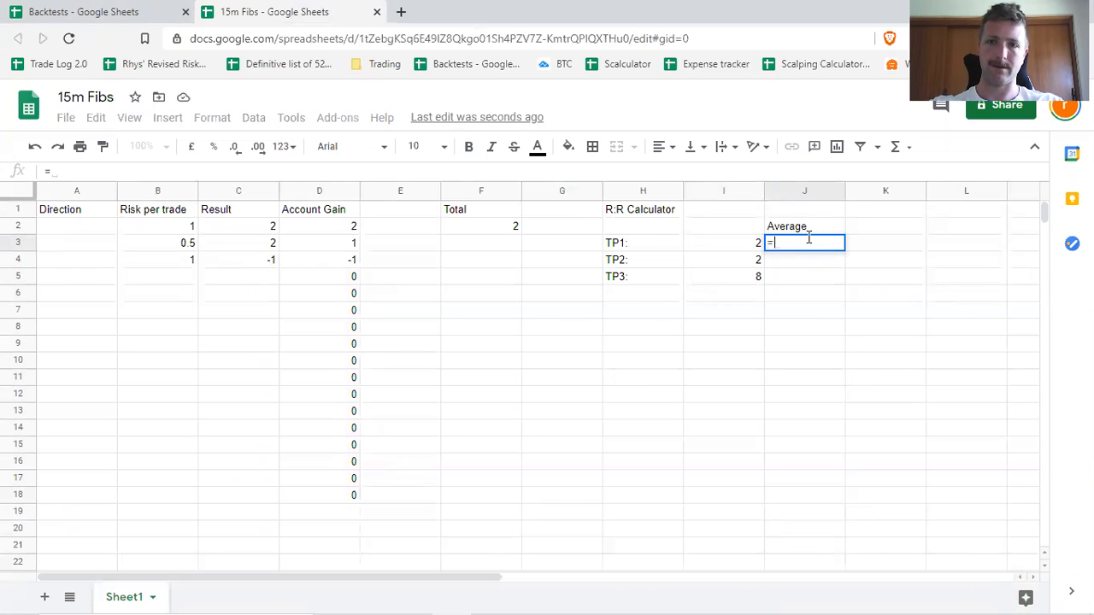
pyautogui.write('Sum(')
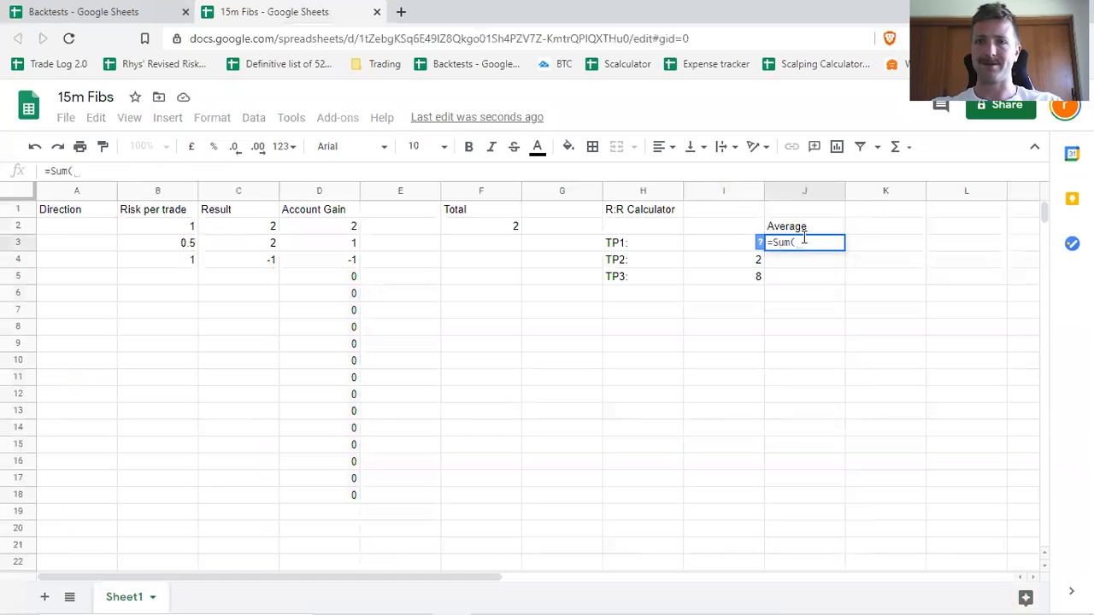
pyautogui.moveTo(738, 248); pyautogui.dragTo(723, 278)
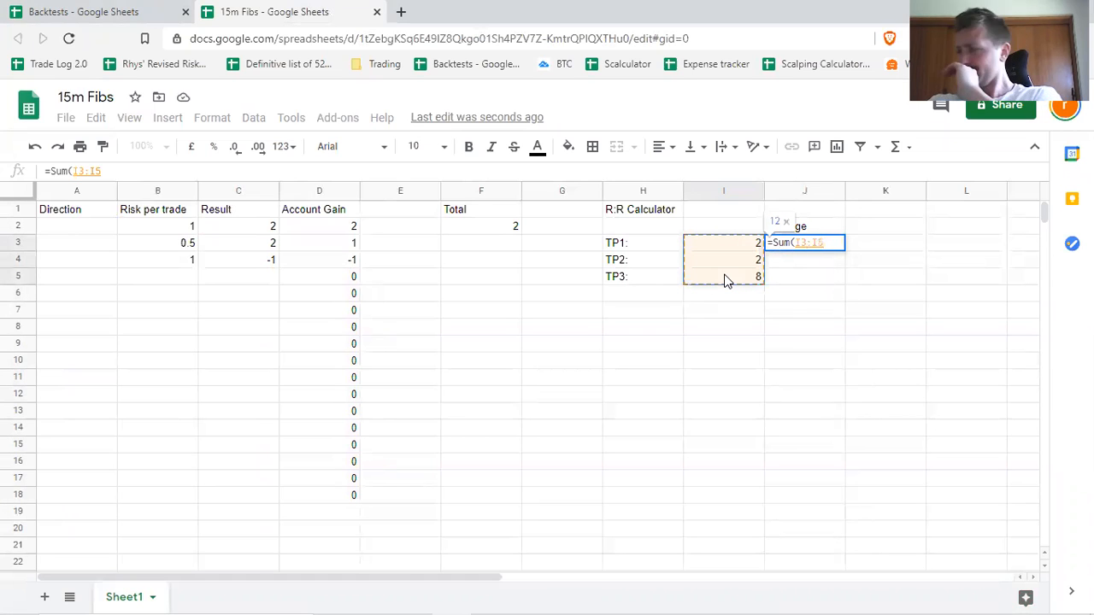
pyautogui.write(')')
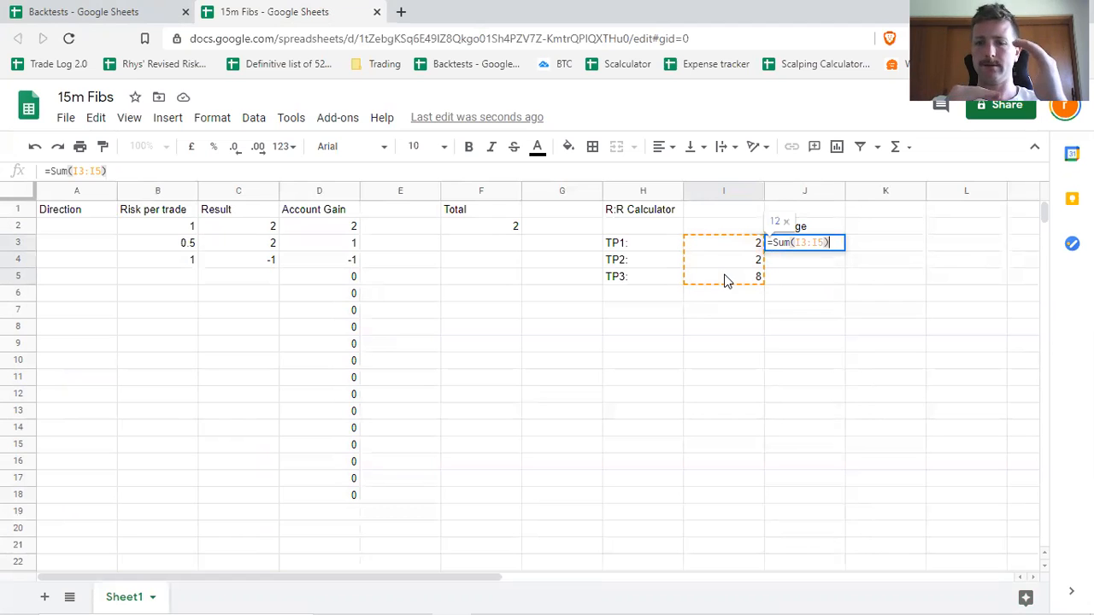
pyautogui.write('/Count(')
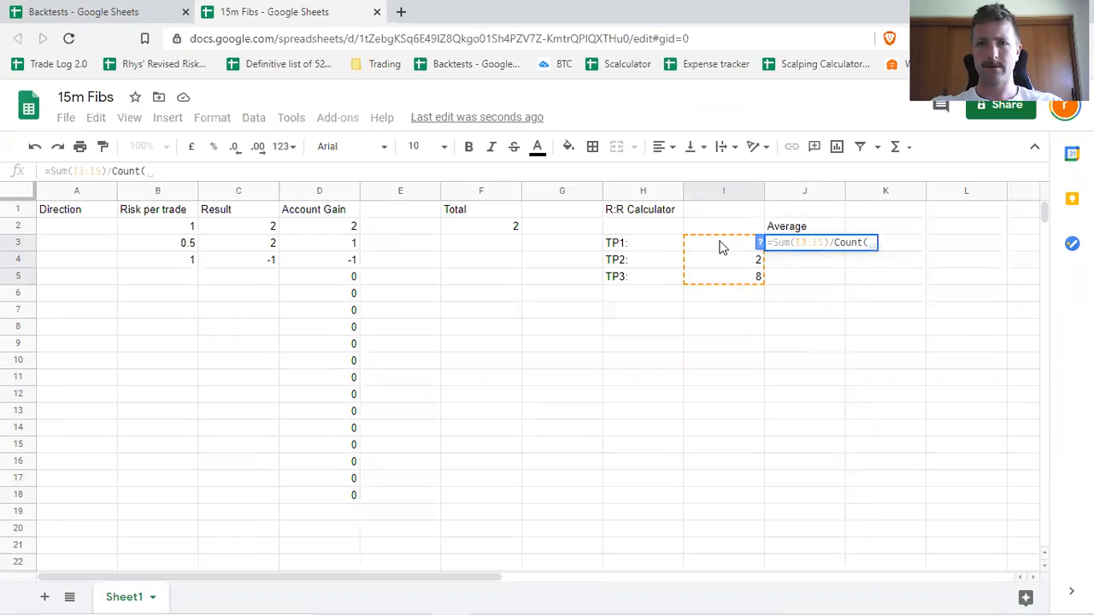
pyautogui.moveTo(720, 244); pyautogui.dragTo(723, 278)
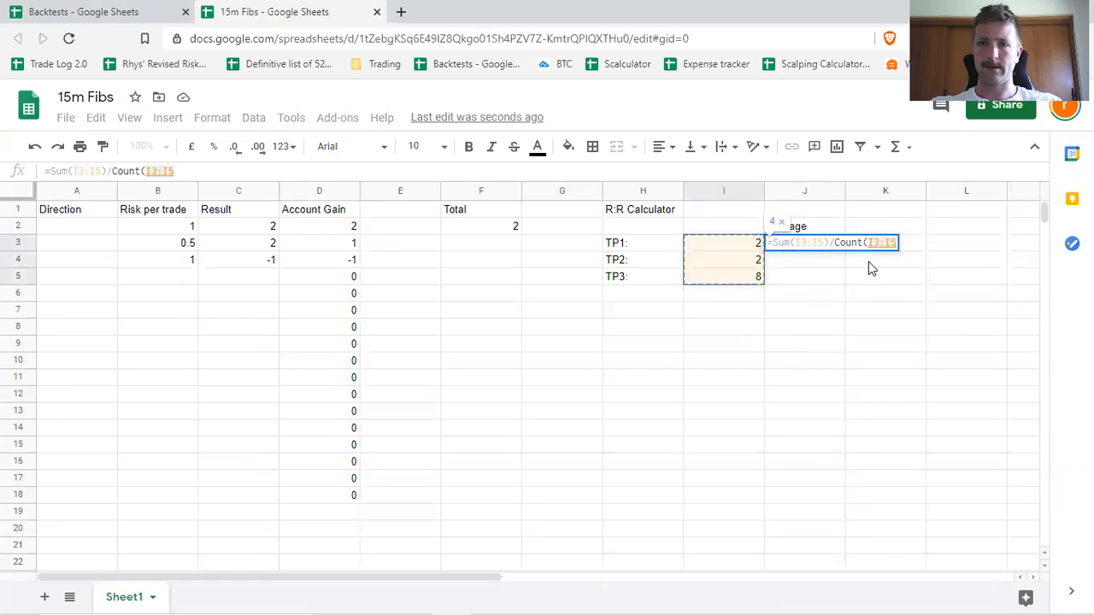
pyautogui.write(')')
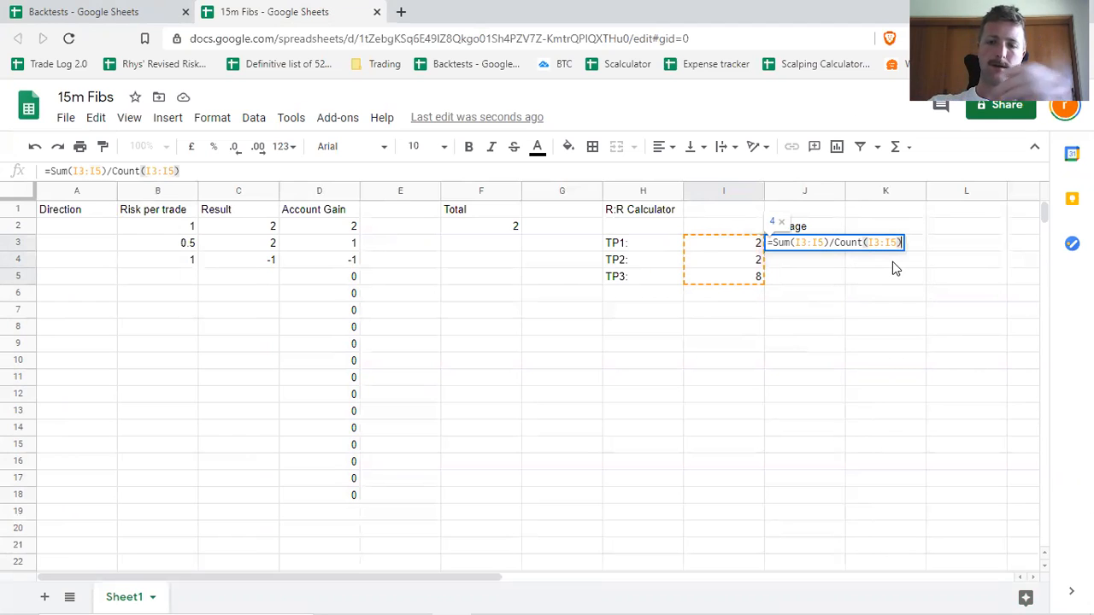
pyautogui.press('Return')
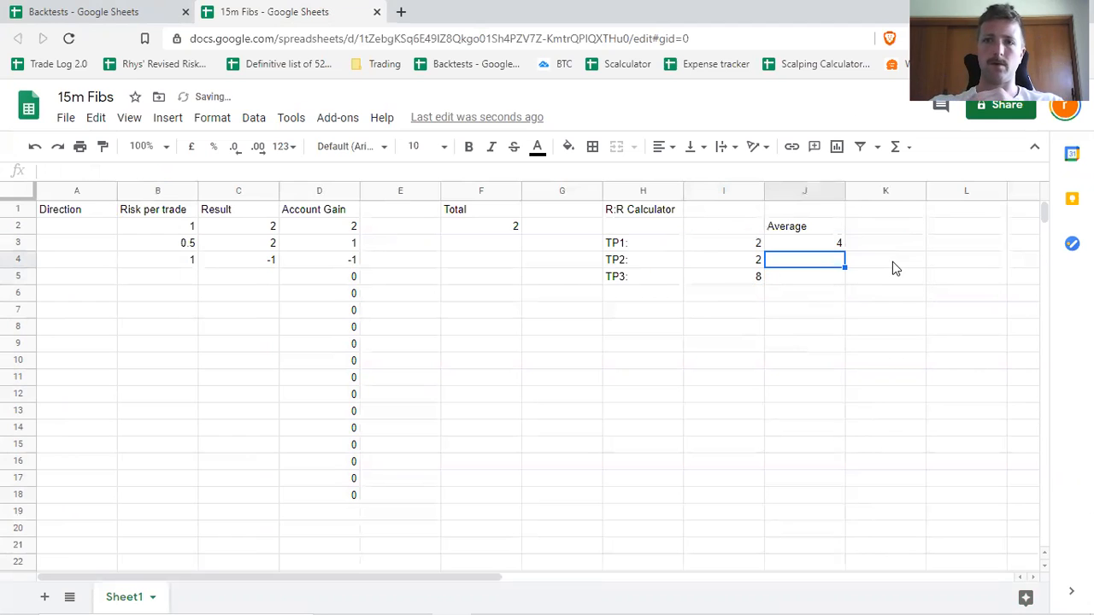
# Replace the formula in cell J3 with an Average function over the take-profit values I3:I5.
pyautogui.click(833, 244)
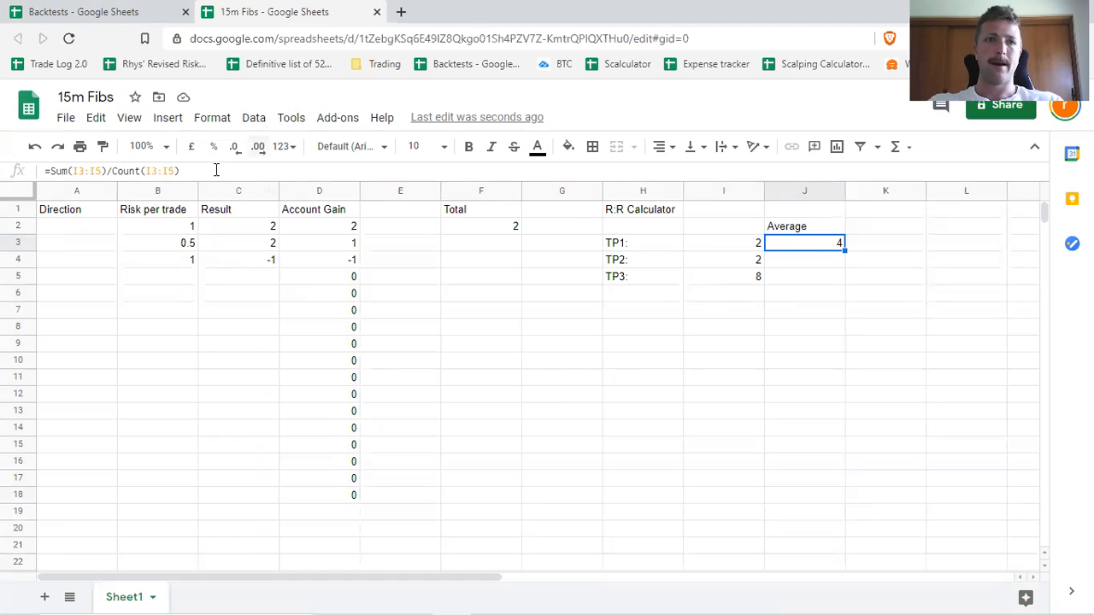
pyautogui.moveTo(234, 173); pyautogui.dragTo(51, 171)
pyautogui.press('BackSpace')
pyautogui.write('Averag')
pyautogui.press('BackSpace')
pyautogui.press('BackSpace')
pyautogui.press('BackSpace')
pyautogui.press('BackSpace')
pyautogui.press('BackSpace')
pyautogui.press('BackSpace')
pyautogui.press('BackSpace')
pyautogui.press('BackSpace')
pyautogui.press('BackSpace')
pyautogui.press('BackSpace')
pyautogui.press('BackSpace')
pyautogui.press('BackSpace')
pyautogui.press('BackSpace')
pyautogui.press('BackSpace')
pyautogui.press('BackSpace')
pyautogui.press('BackSpace')
pyautogui.press('BackSpace')
pyautogui.press('BackSpace')
pyautogui.press('BackSpace')
pyautogui.press('BackSpace')
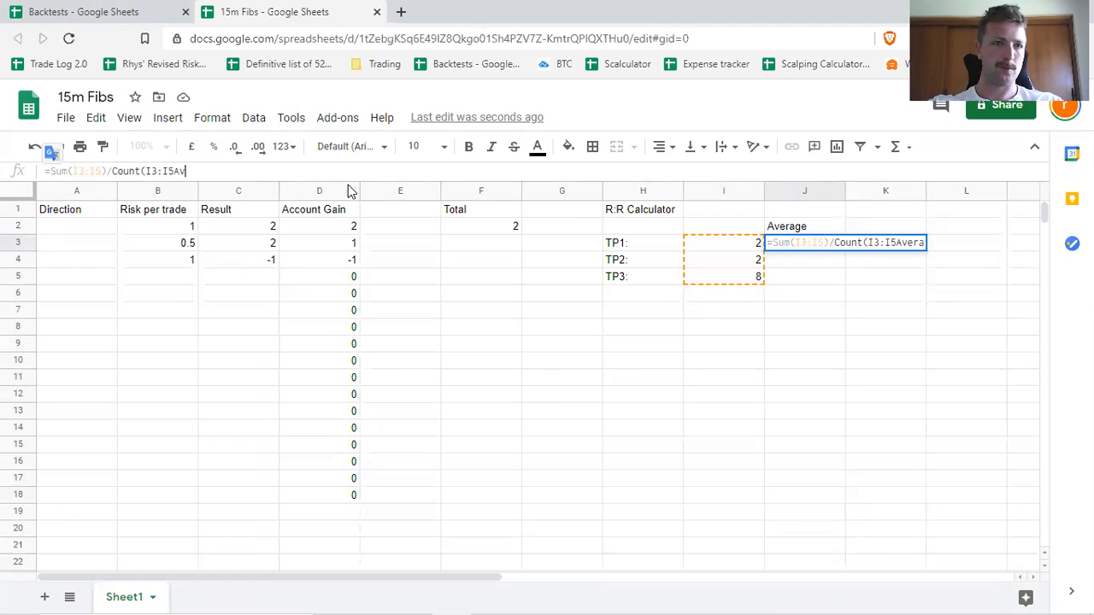
pyautogui.press('BackSpace')
pyautogui.write('A')
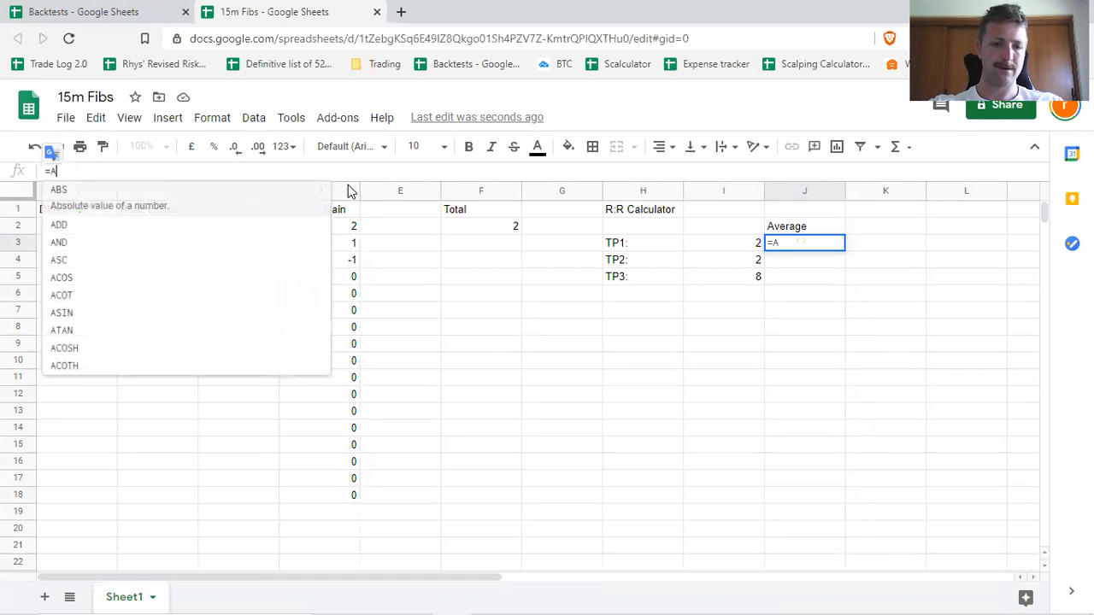
pyautogui.write('verage(')
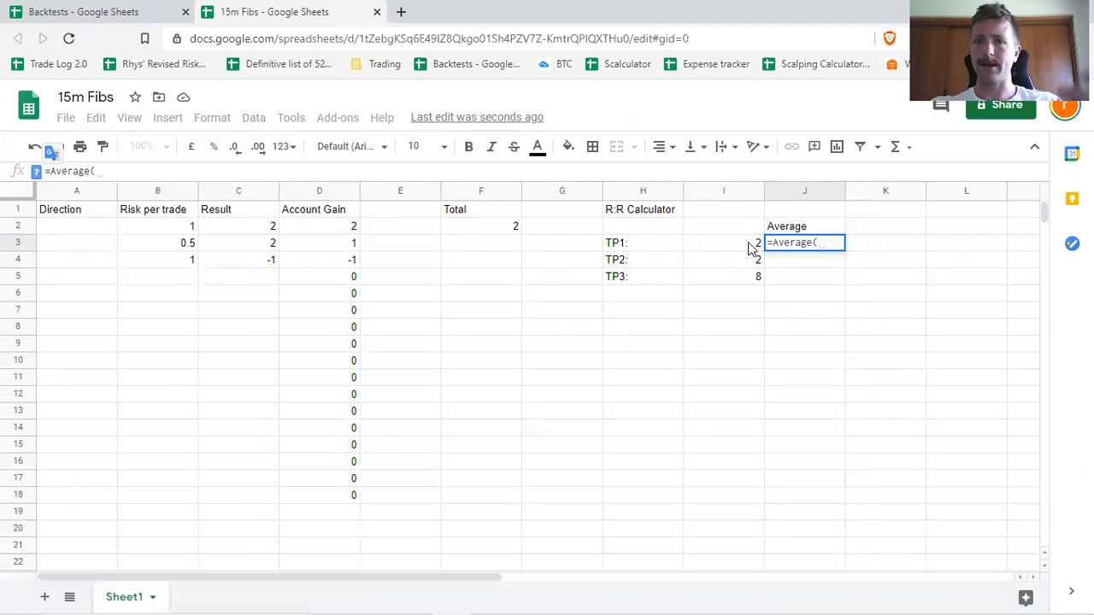
pyautogui.moveTo(748, 246); pyautogui.dragTo(752, 275)
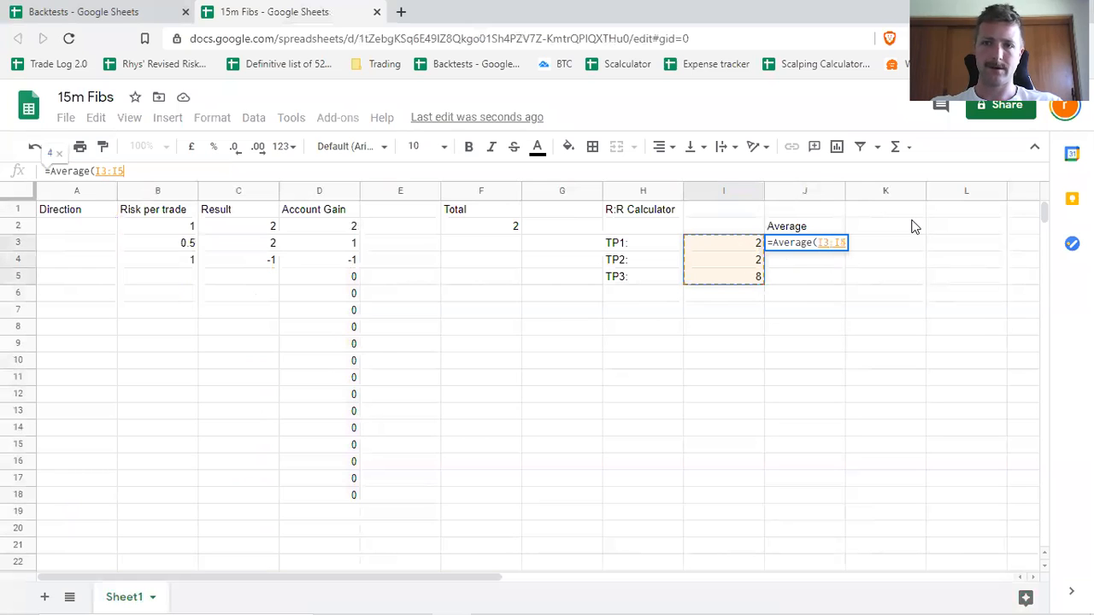
pyautogui.press('Return')
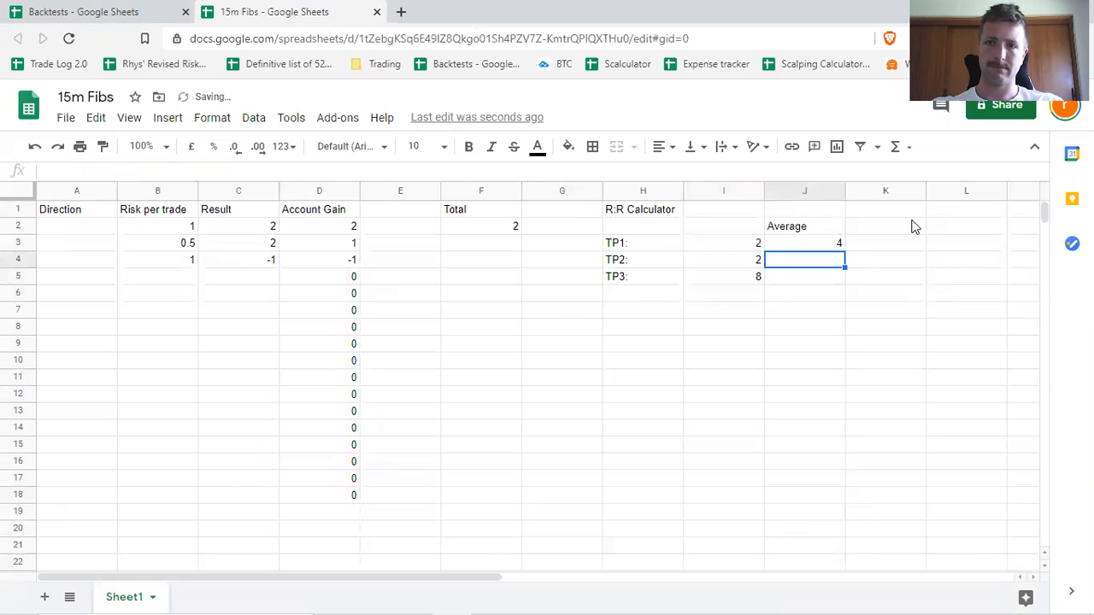
pyautogui.click(876, 306)
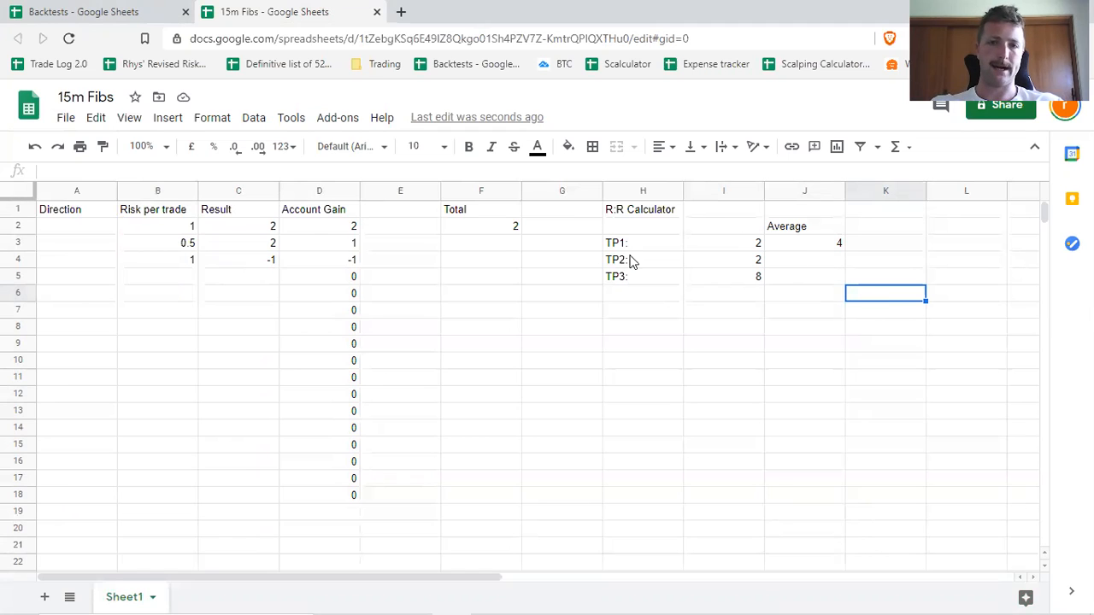
# Search the web in a new browser tab for "google sheets how to make rows alternating colours" and return to the 15m Fibs spreadsheet.
pyautogui.click(509, 231)
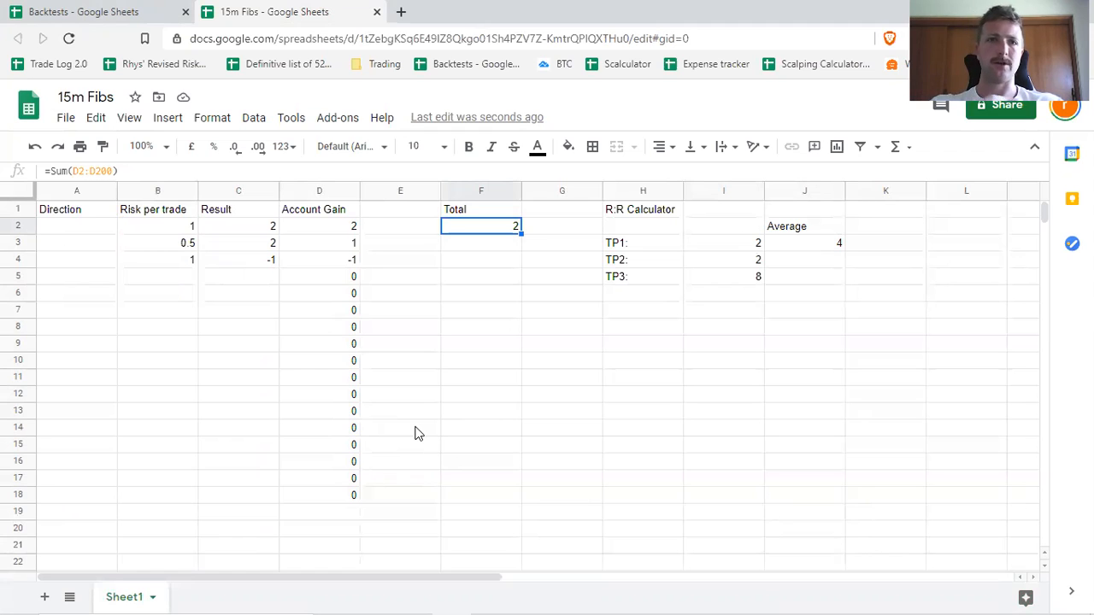
pyautogui.click(401, 14)
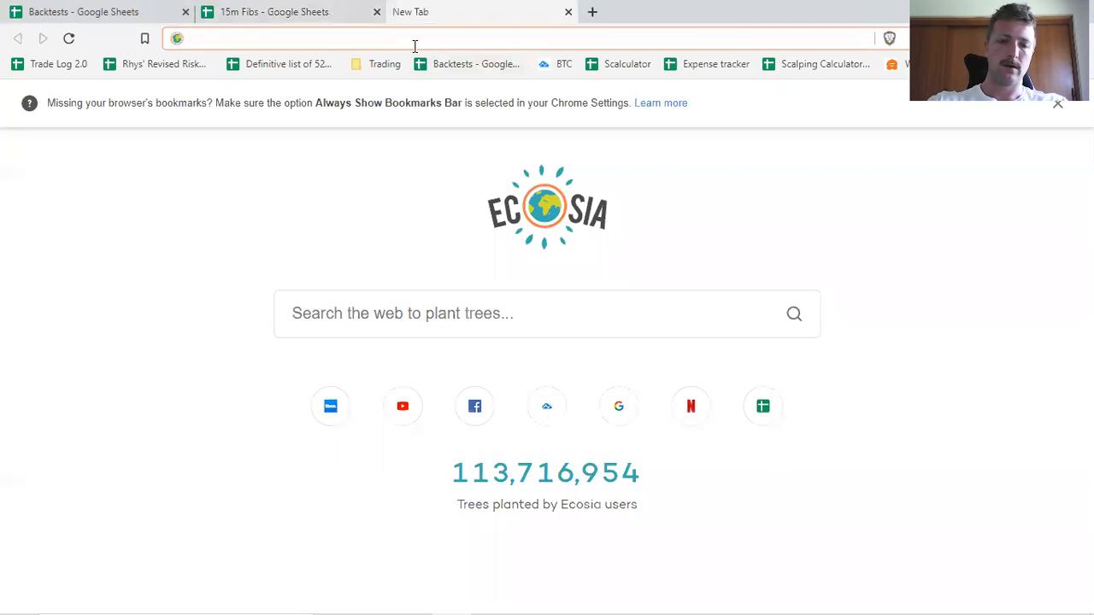
pyautogui.write('google sheets h')
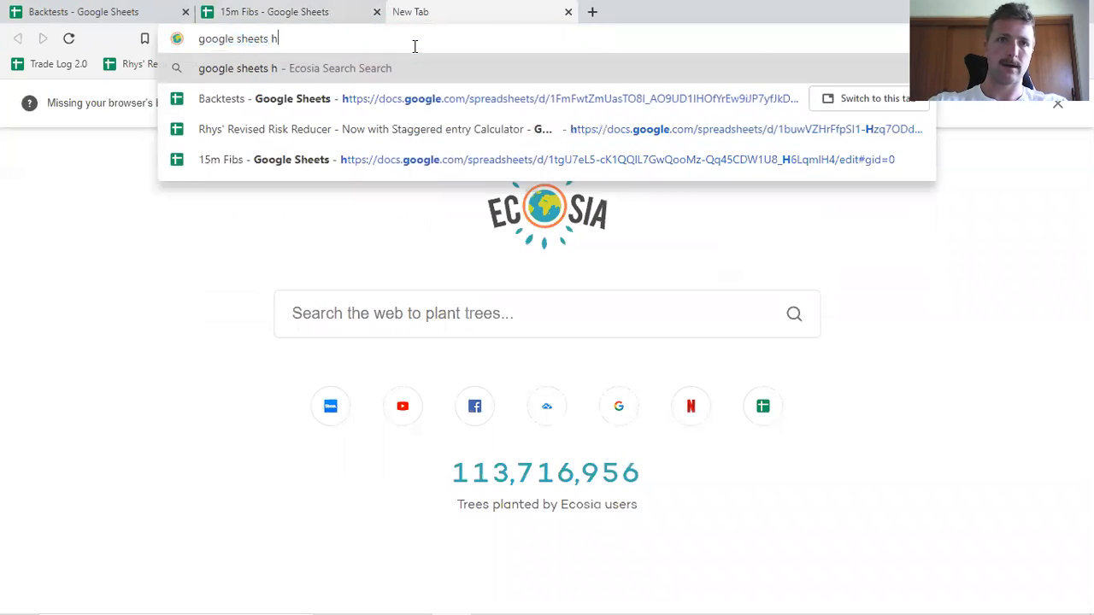
pyautogui.write('ow to make rows alternating colours')
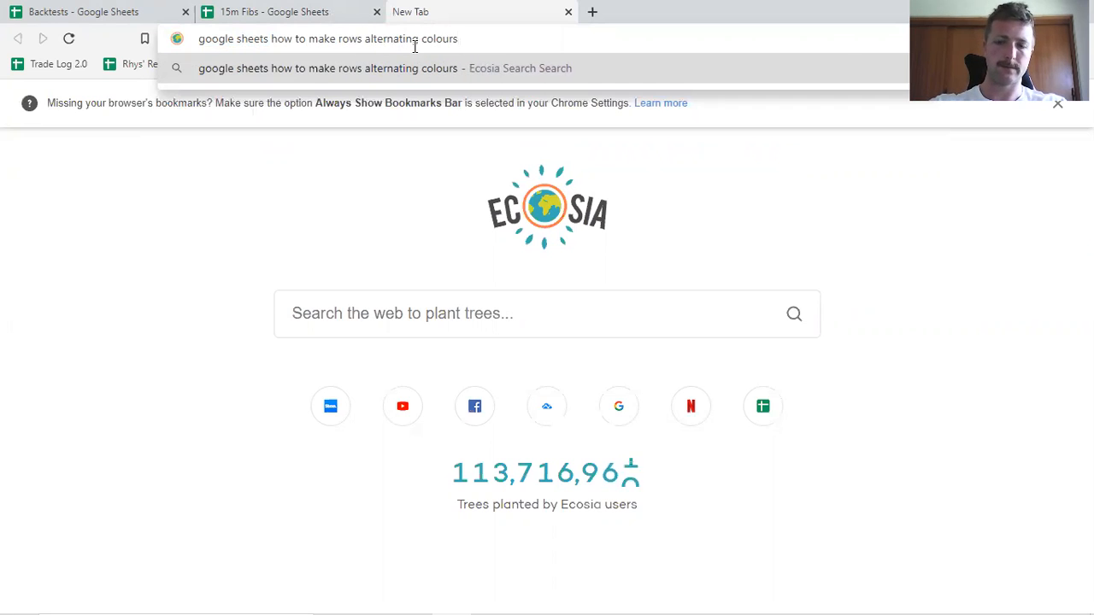
pyautogui.press('Return')
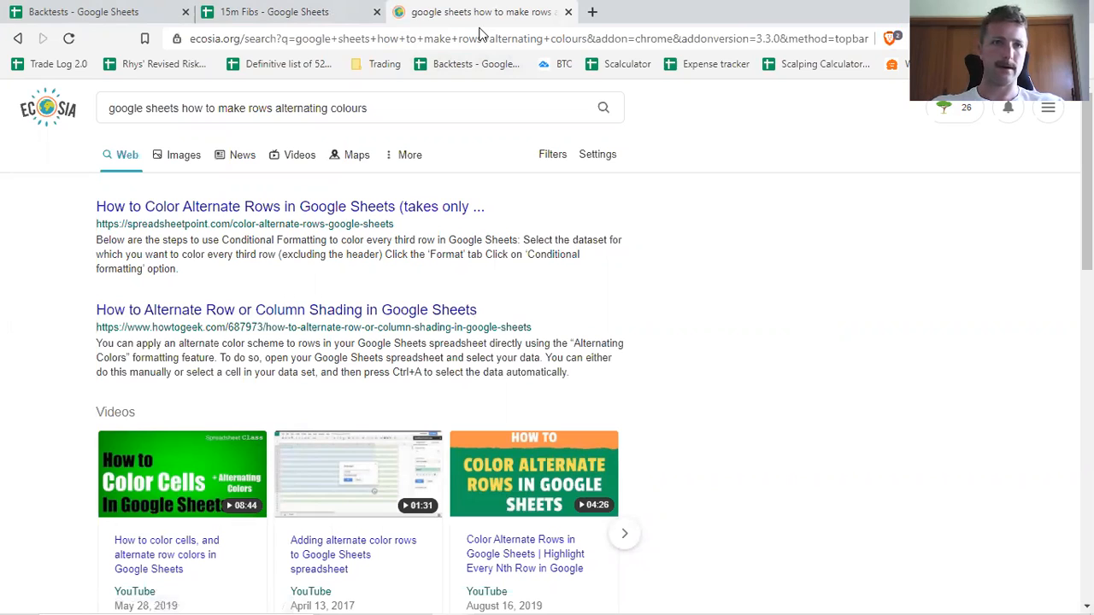
pyautogui.click(203, 8)
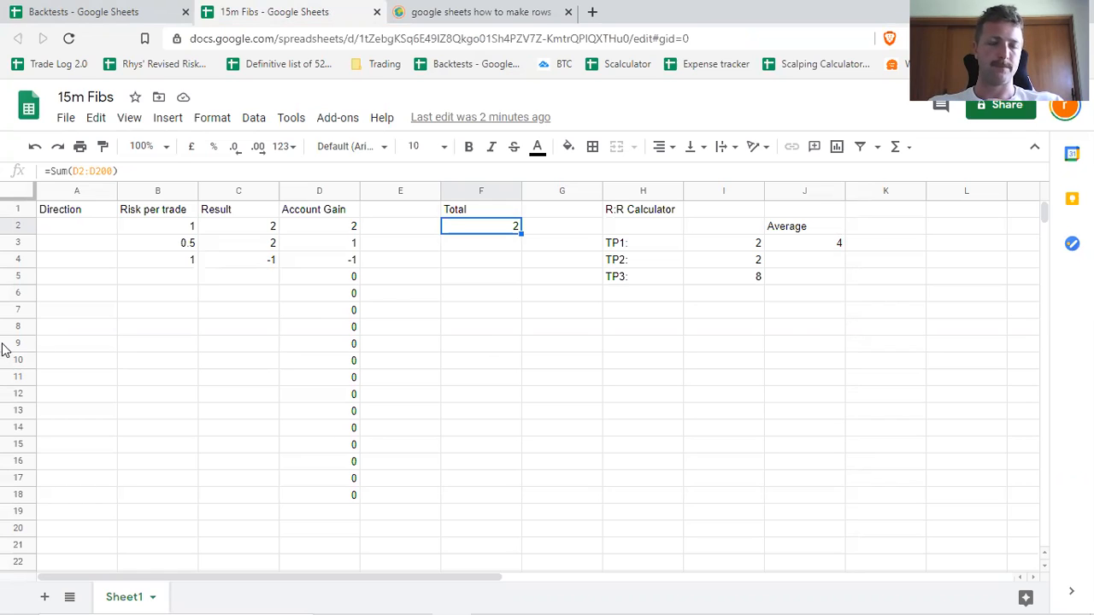
# Format header row 1 with a blue fill, bold text and font size 12.
pyautogui.click(18, 209)
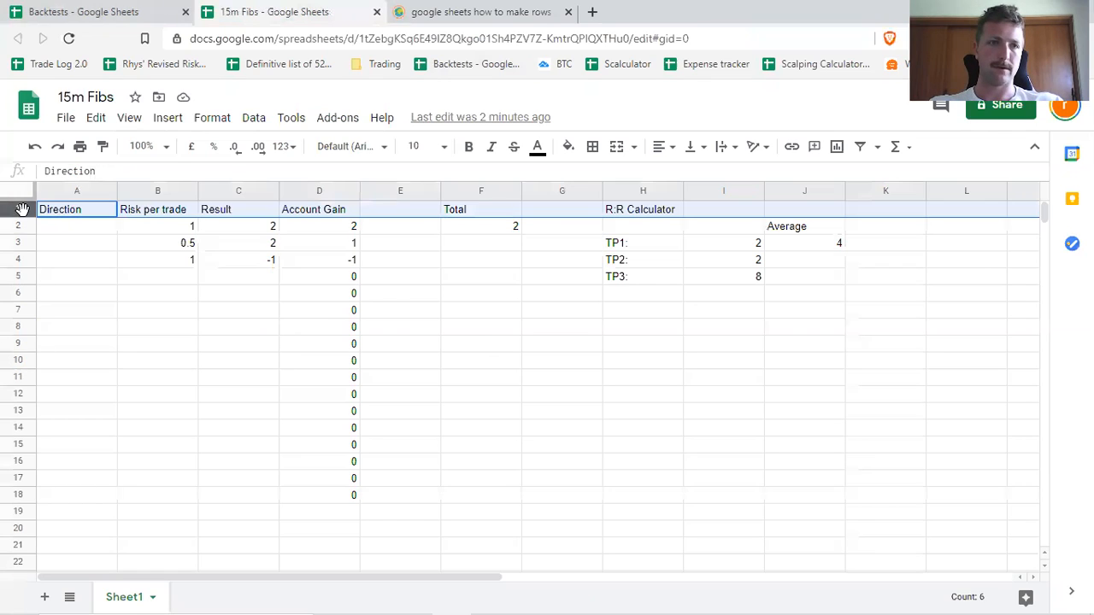
pyautogui.click(575, 151)
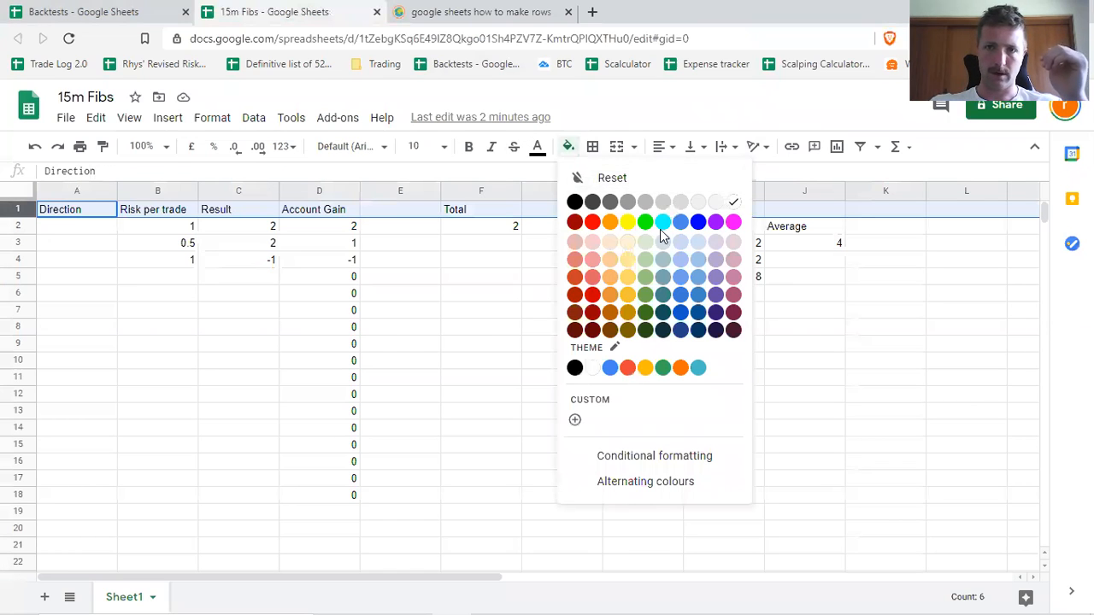
pyautogui.click(683, 298)
pyautogui.click(470, 149)
pyautogui.click(443, 147)
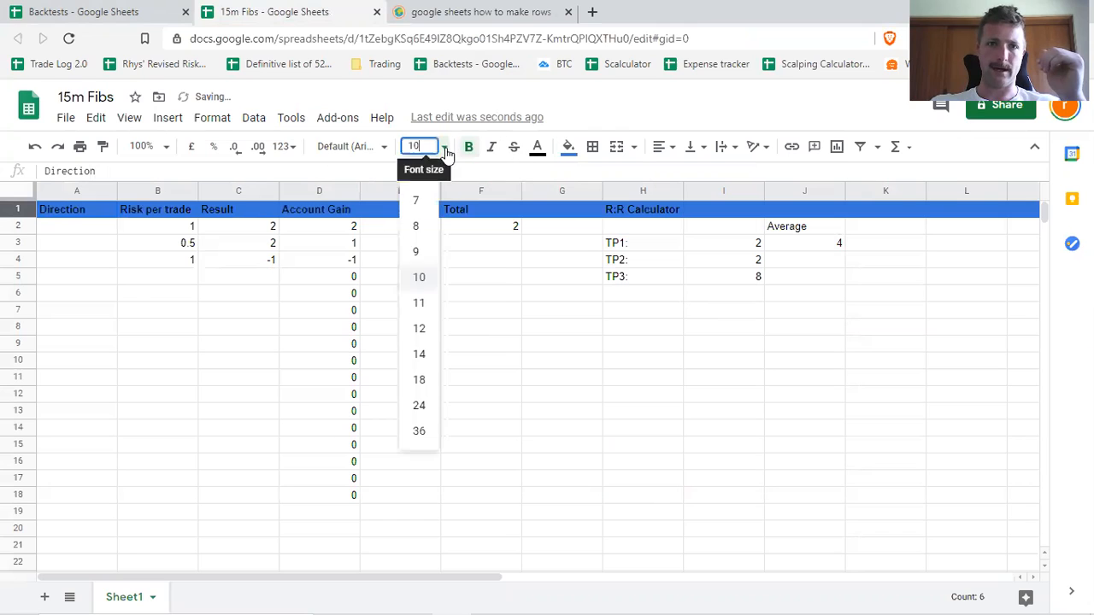
pyautogui.click(421, 331)
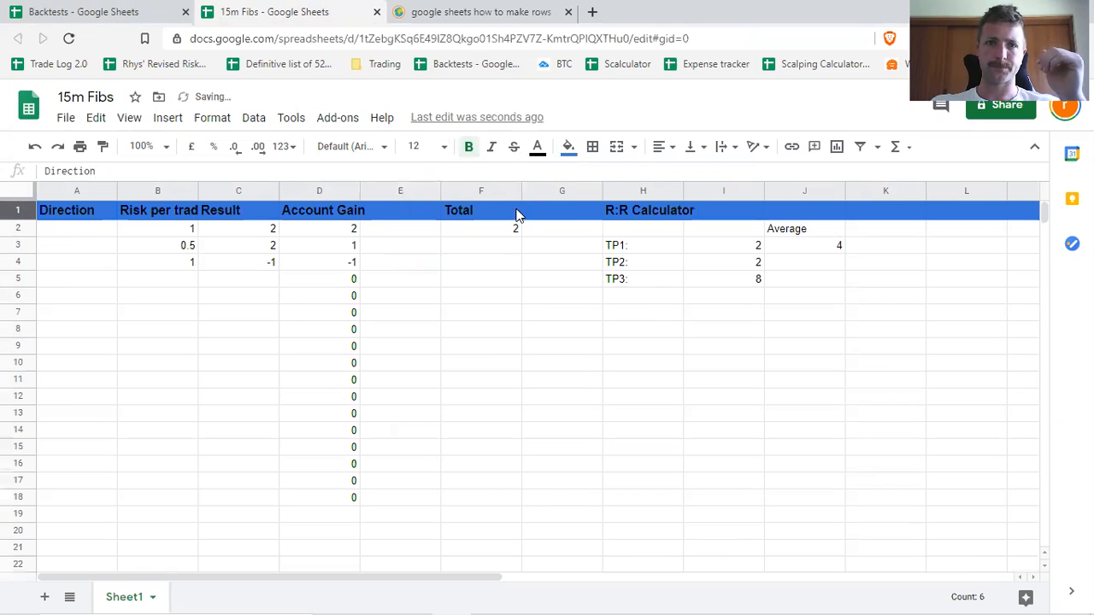
pyautogui.click(530, 415)
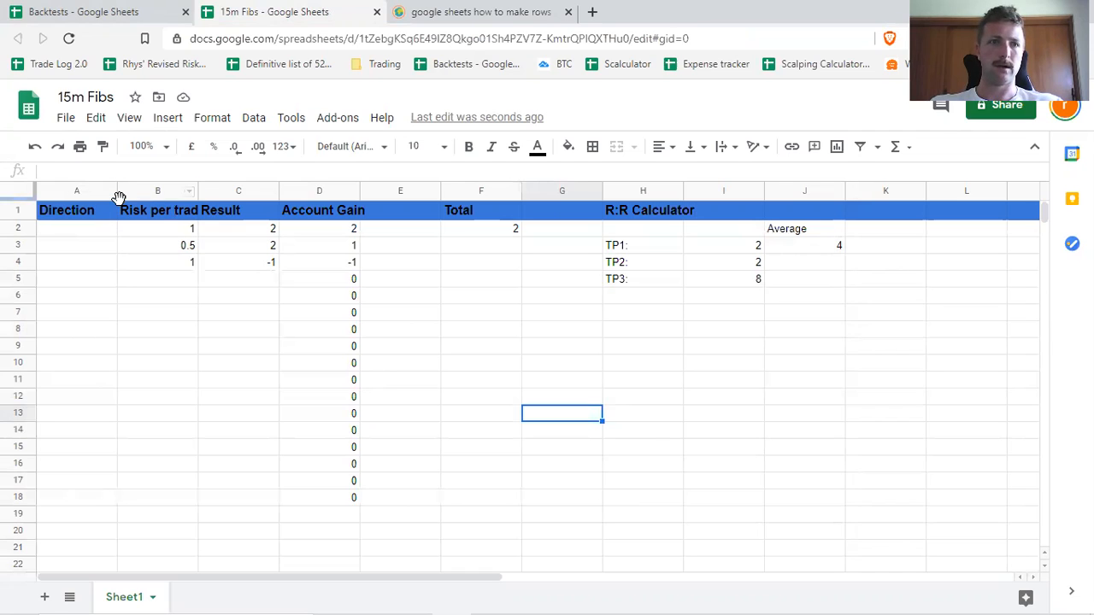
# Narrow column A and widen columns B, D and H to fit their header text.
pyautogui.moveTo(117, 194); pyautogui.dragTo(99, 193)
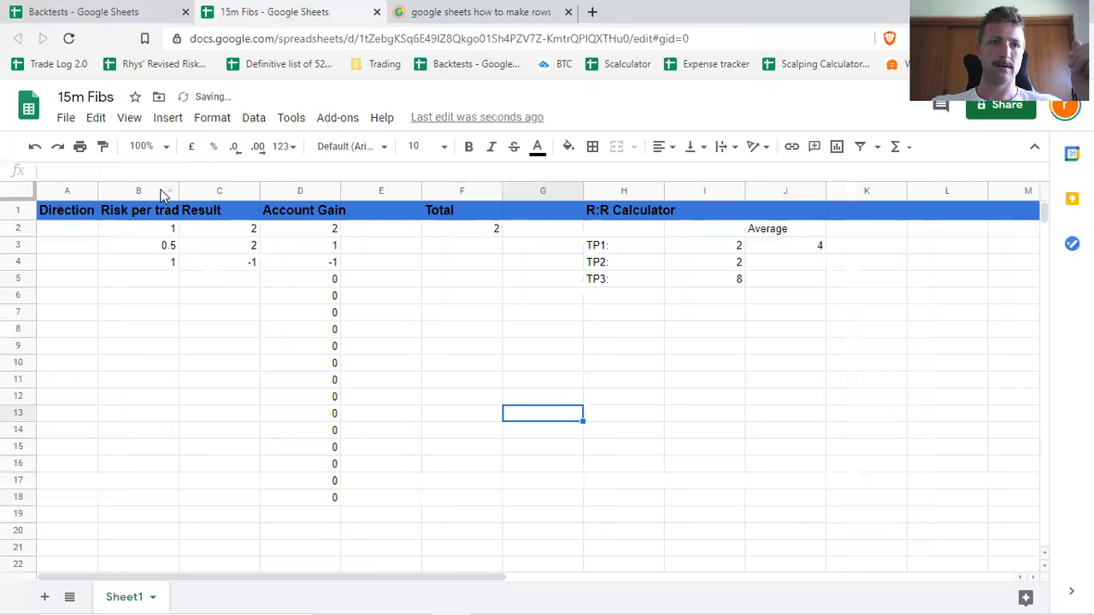
pyautogui.moveTo(178, 193); pyautogui.dragTo(189, 194)
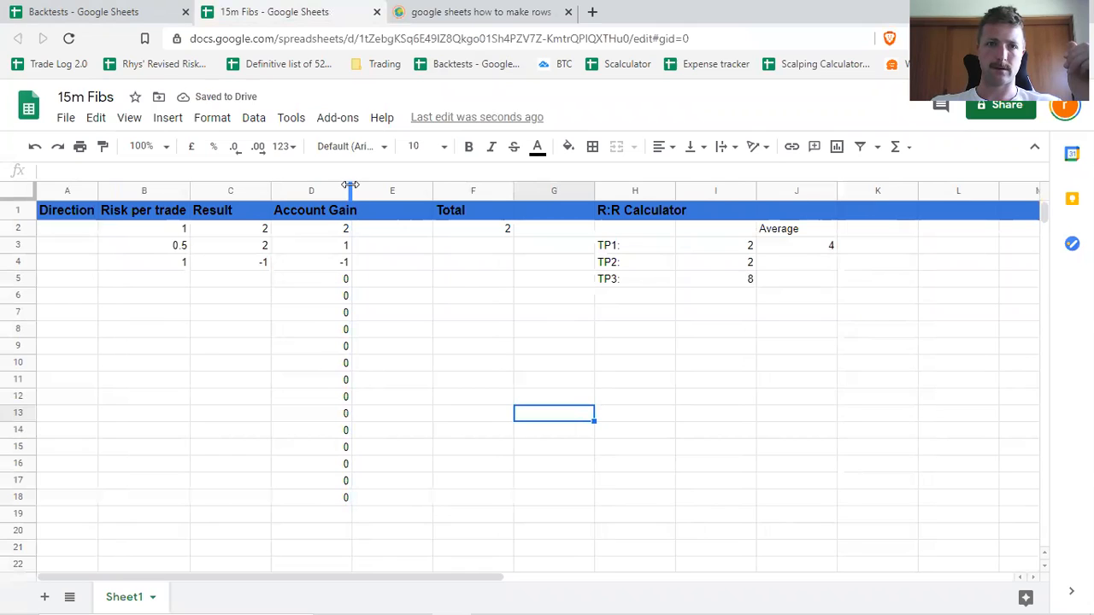
pyautogui.moveTo(351, 192); pyautogui.dragTo(361, 192)
pyautogui.moveTo(684, 191); pyautogui.dragTo(702, 191)
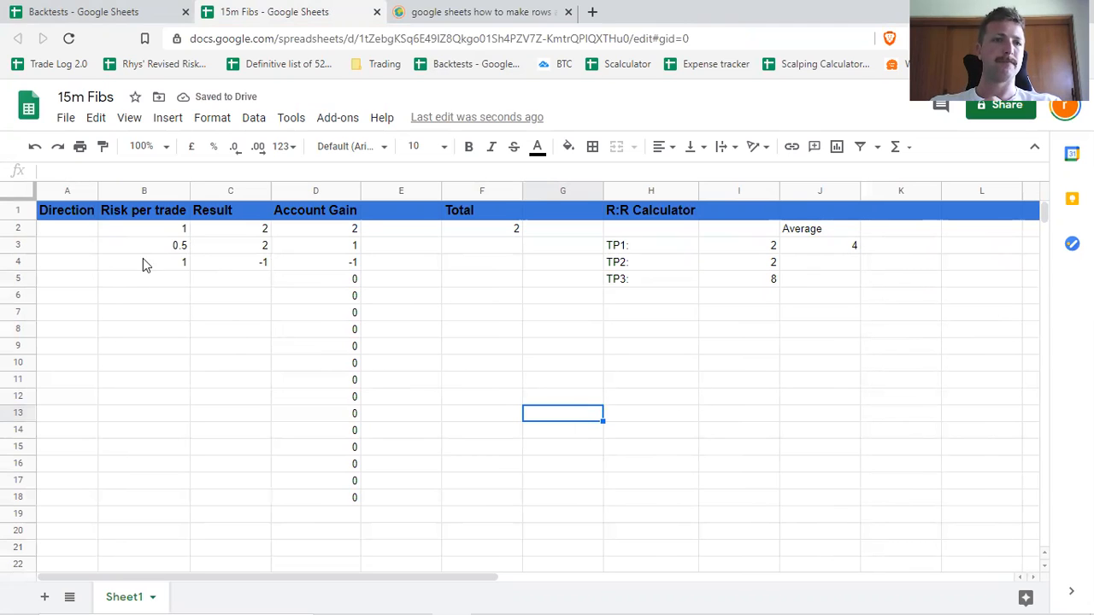
# Freeze the first row so the headers stay in place when scrolling.
pyautogui.click(17, 210)
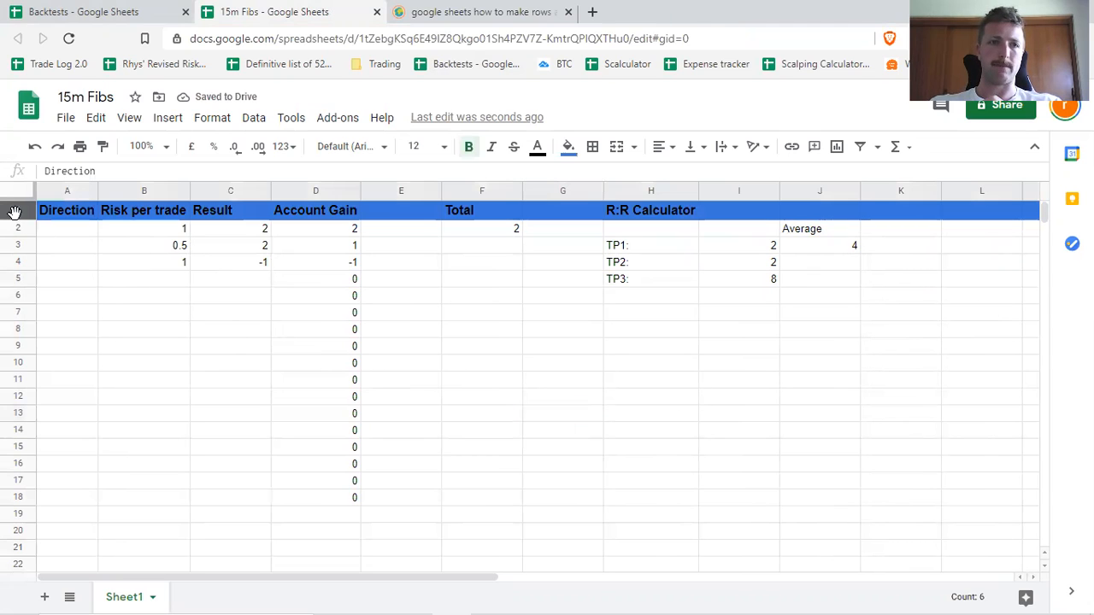
pyautogui.click(130, 120)
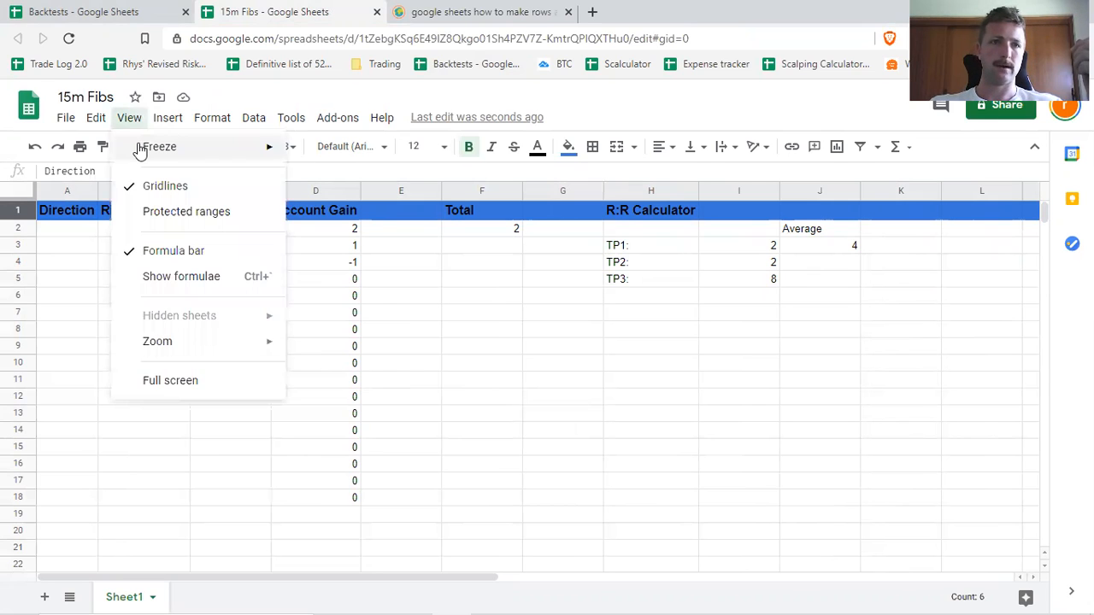
pyautogui.moveTo(144, 146)
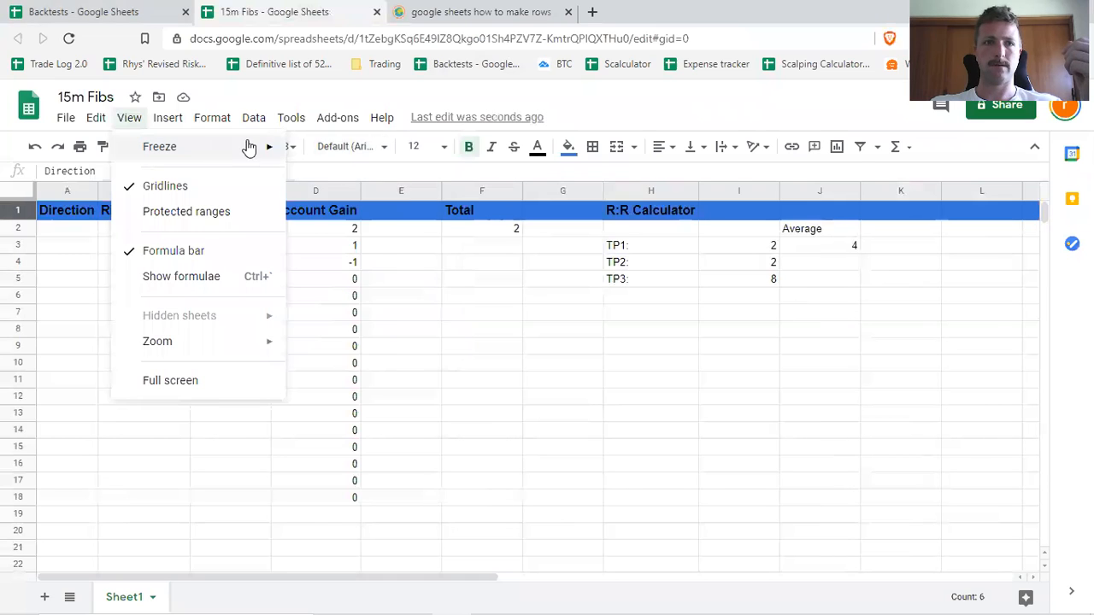
pyautogui.click(335, 178)
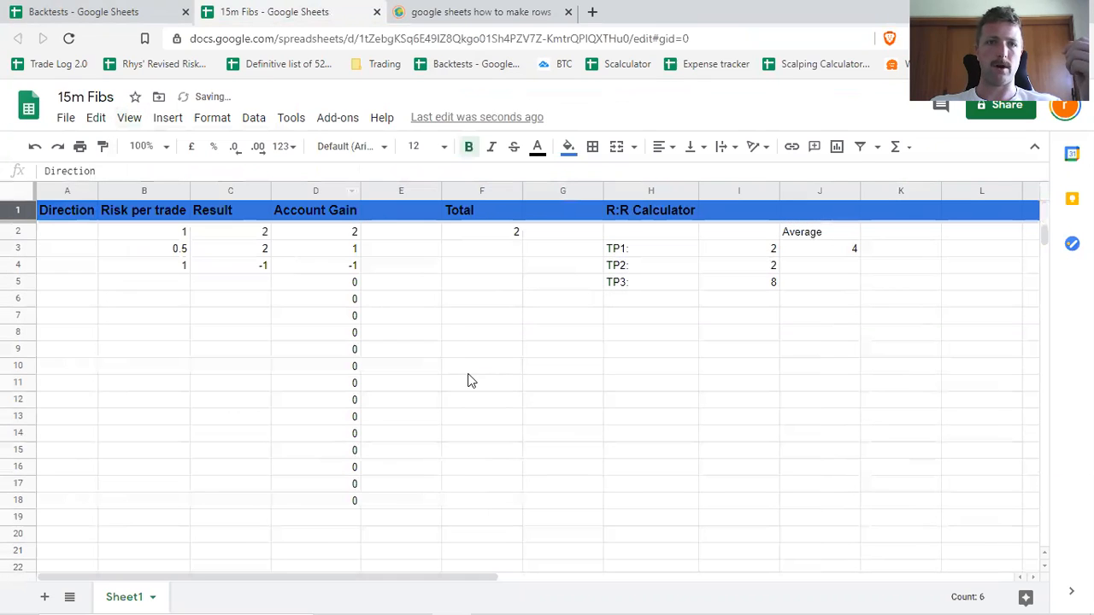
# Check that the header row stays in place while scrolling through the 15m Fibs sheet.
pyautogui.scroll(-8, 357, 399)
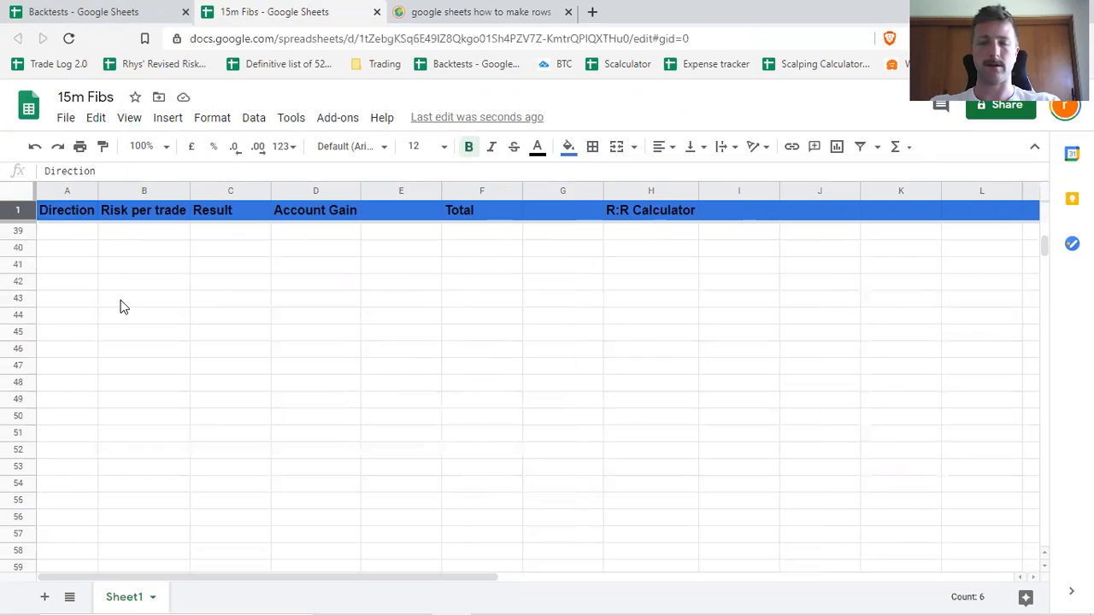
pyautogui.scroll(8, 120, 307)
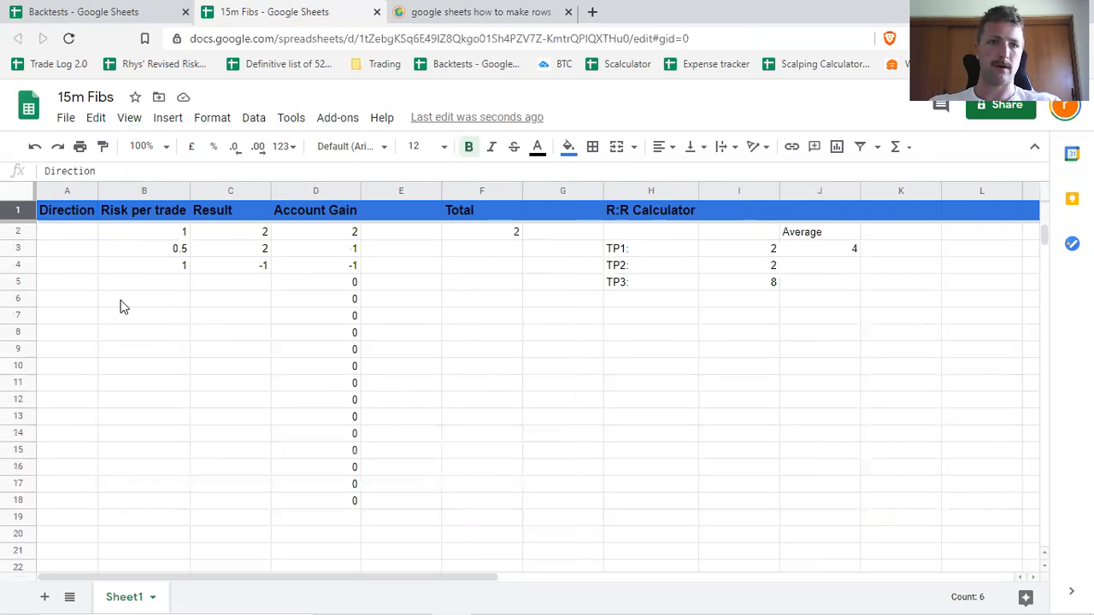
pyautogui.click(128, 309)
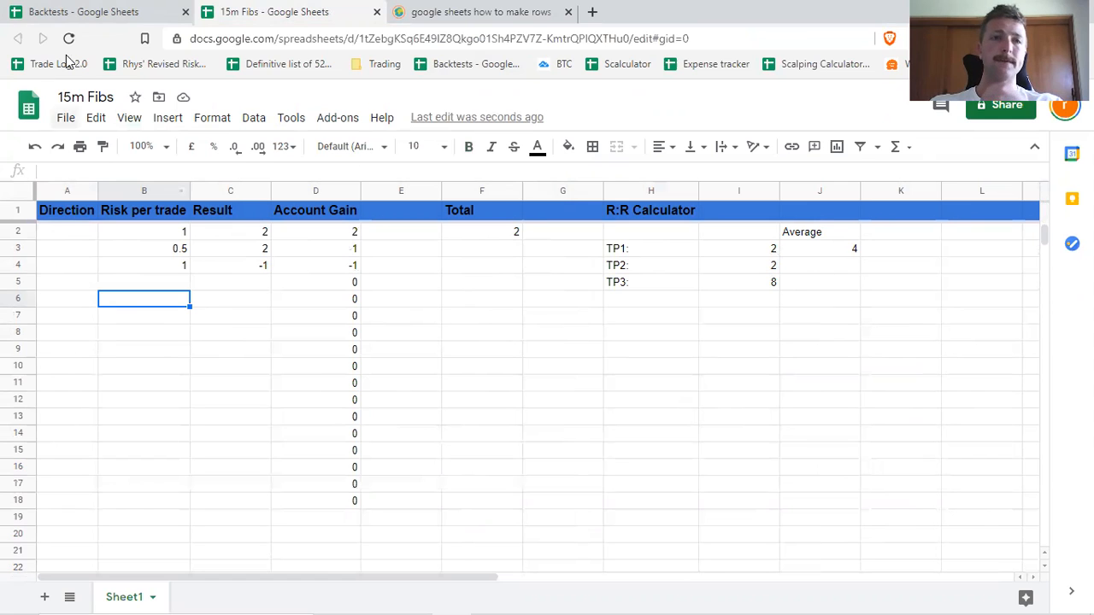
# Switch to the Backtests spreadsheet and label cell F7 of its 15m Fibs sheet EV.
pyautogui.click(117, 12)
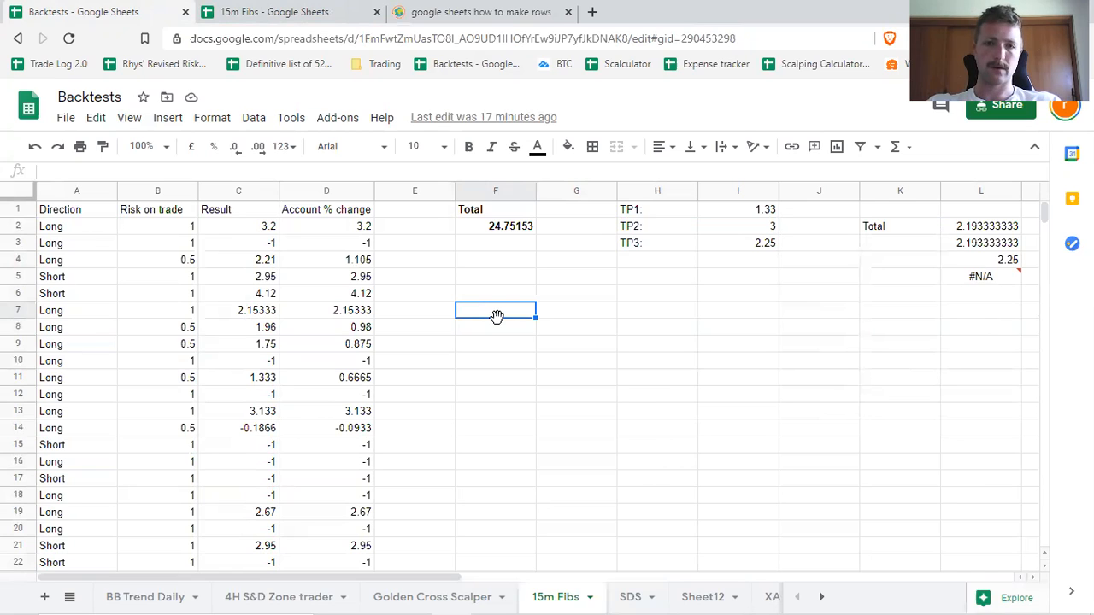
pyautogui.write('EV')
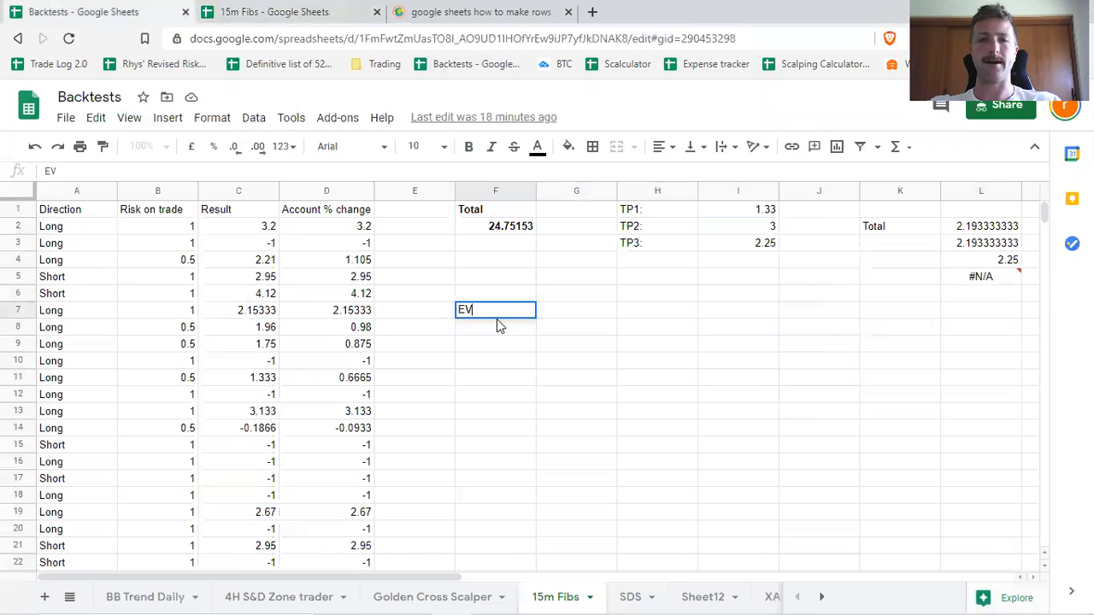
pyautogui.press('Return')
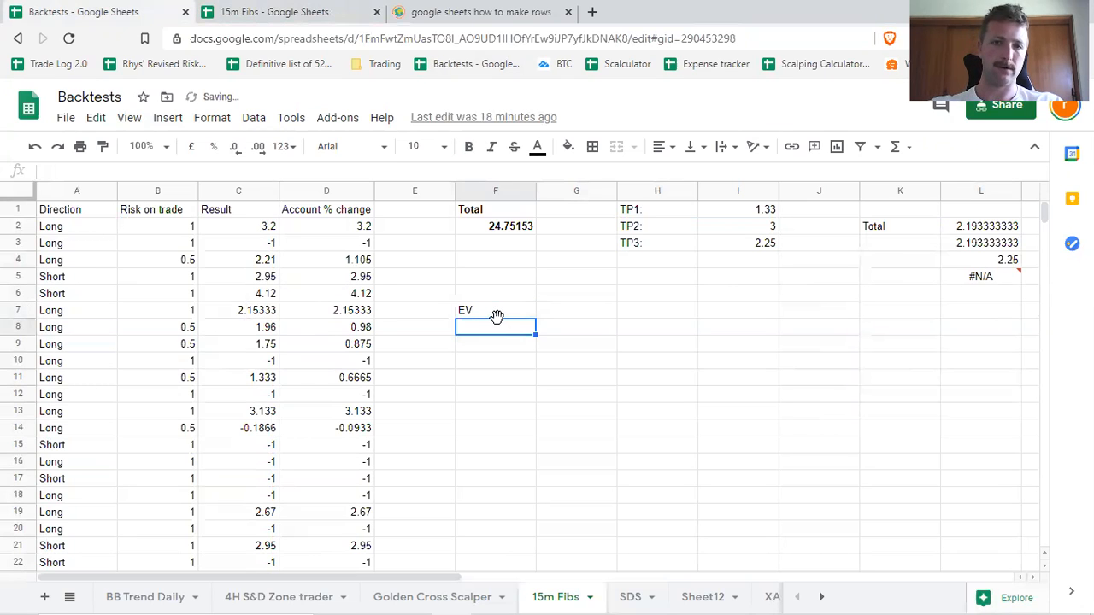
# Average the account % changes in D2:D51 with an Average formula in F8 below the EV label.
pyautogui.write('=')
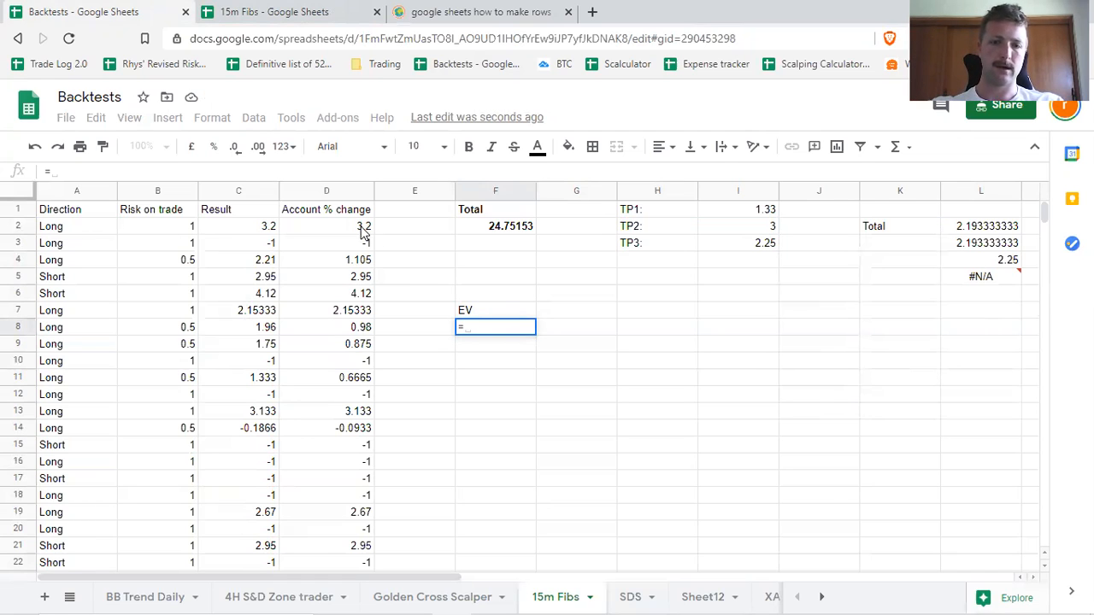
pyautogui.write('Avera')
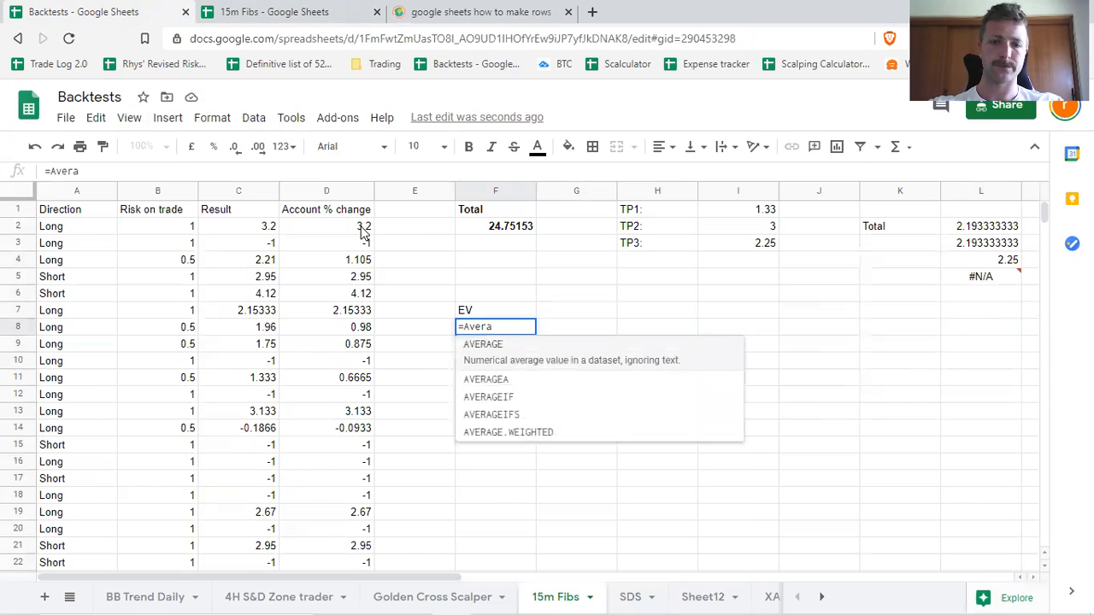
pyautogui.write('ge(')
pyautogui.moveTo(363, 229); pyautogui.dragTo(332, 254)
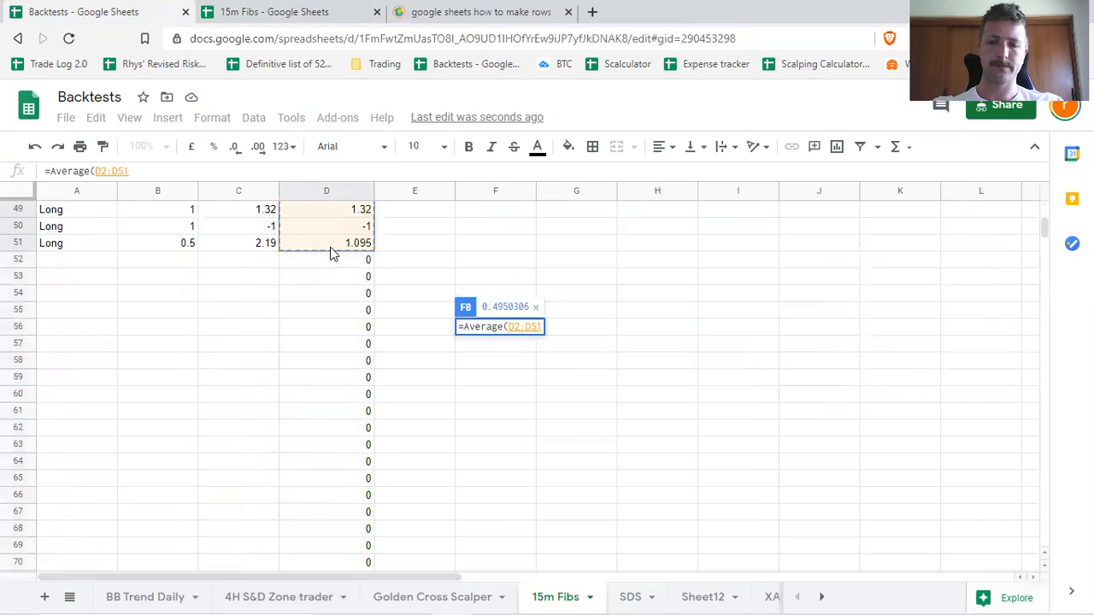
pyautogui.press('Return')
pyautogui.scroll(2, 571, 349)
pyautogui.click(510, 327)
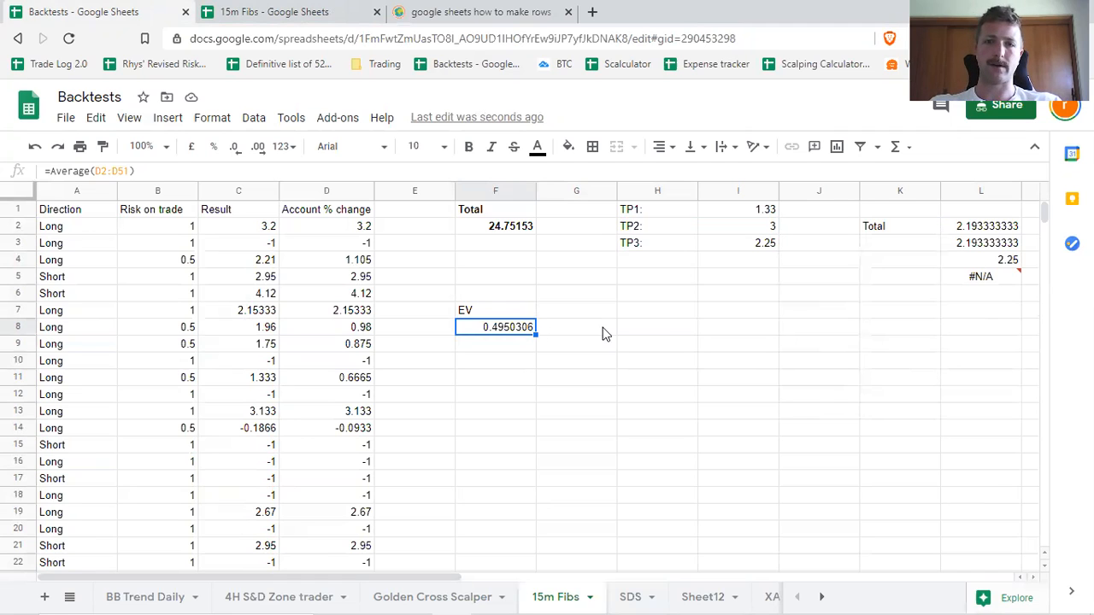
# Multiply the EV by the number of trades in H8 with the formula =F8*Count(D2:D51).
pyautogui.click(623, 334)
pyautogui.write('=')
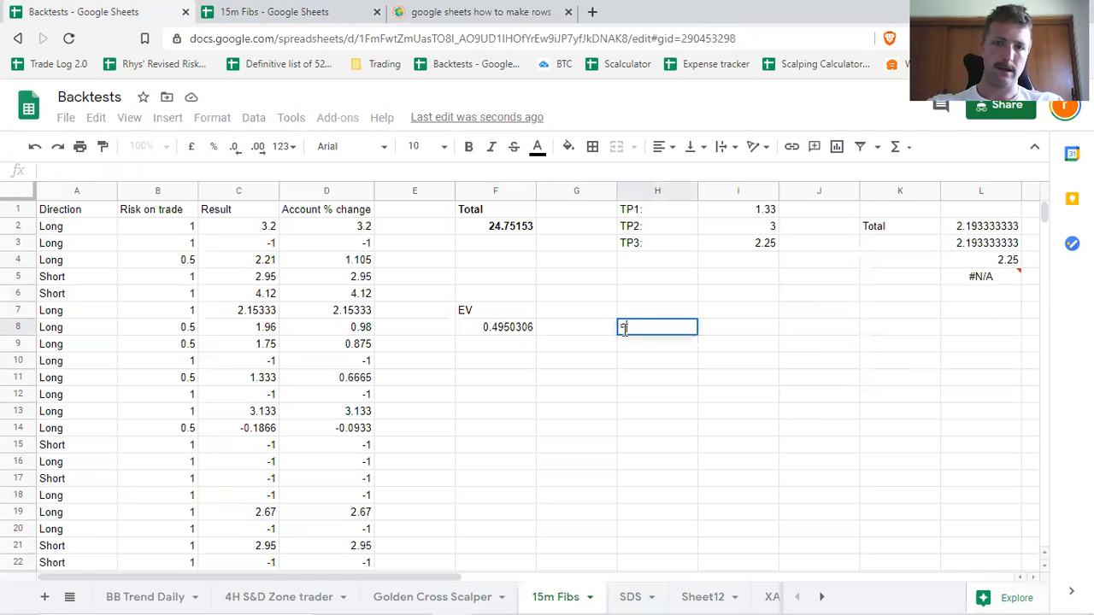
pyautogui.click(486, 330)
pyautogui.write('*')
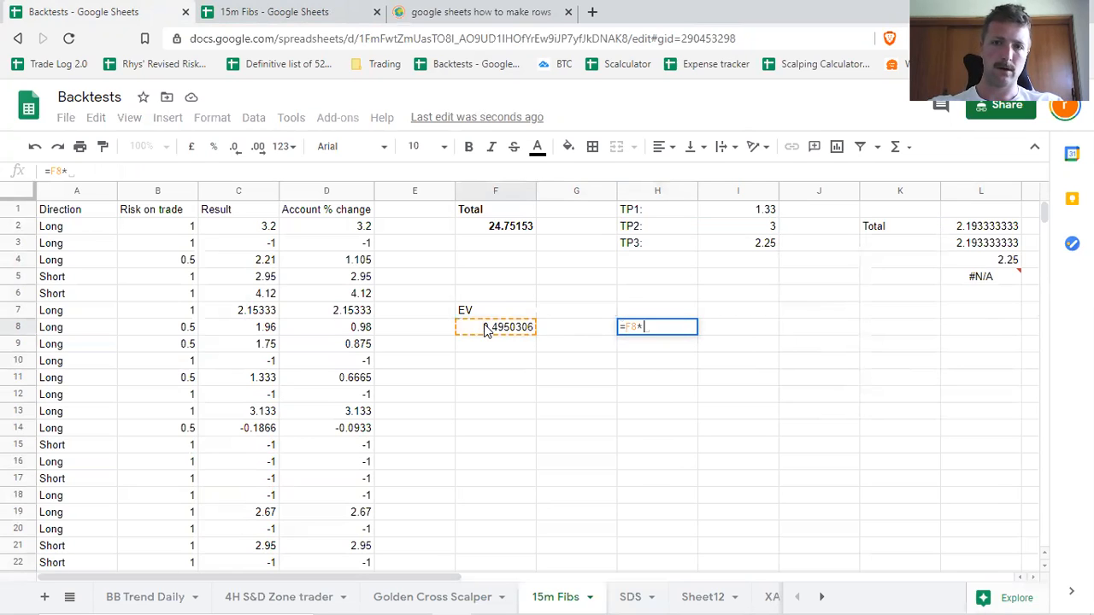
pyautogui.write('Count')
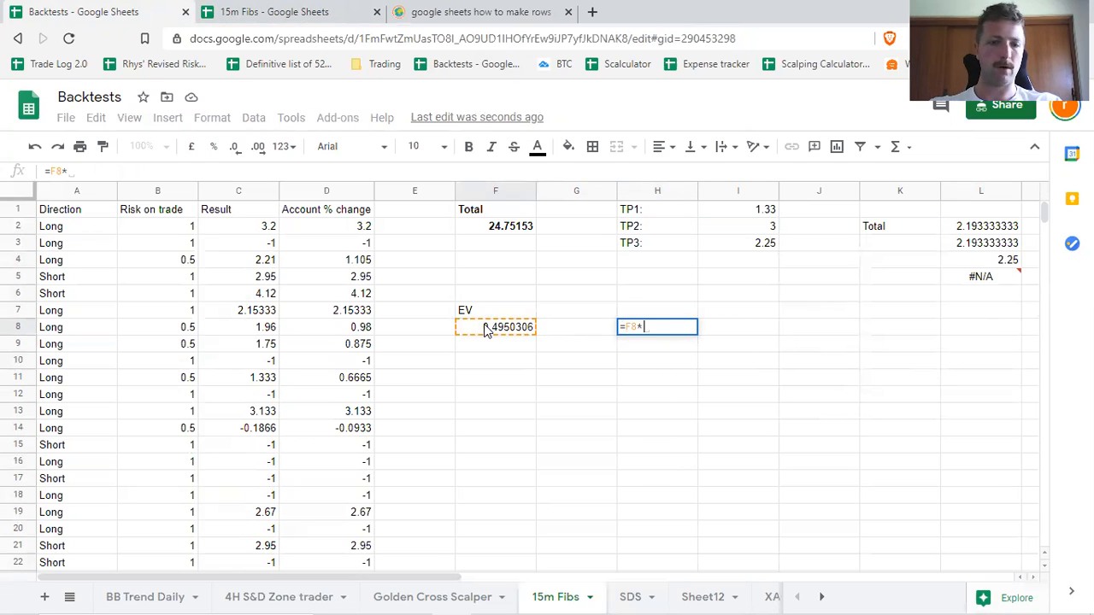
pyautogui.write('(')
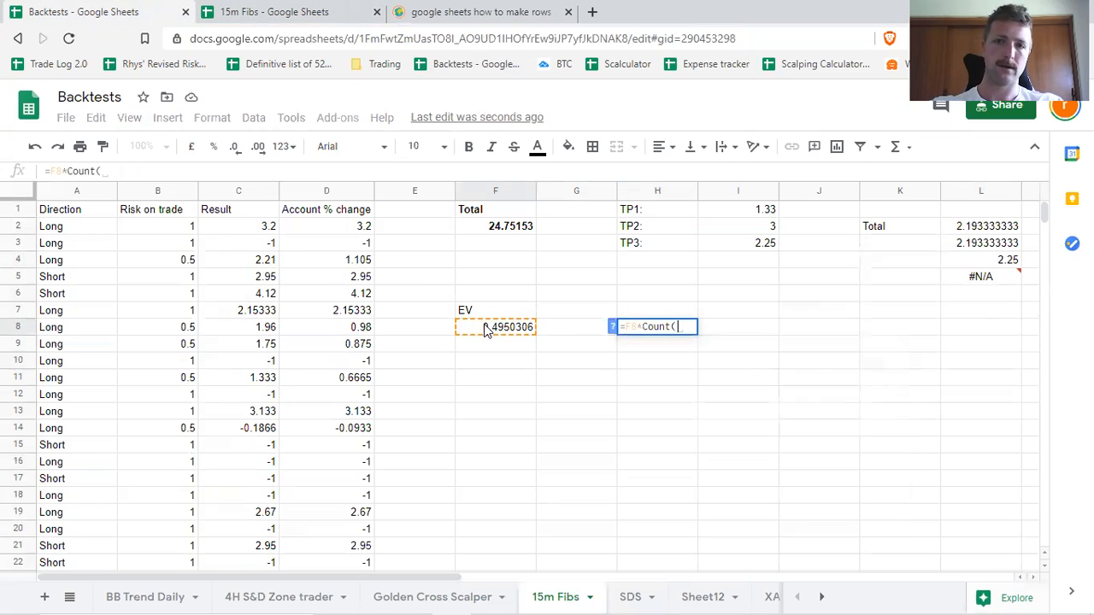
pyautogui.click(347, 232)
pyautogui.moveTo(348, 231); pyautogui.dragTo(334, 388)
pyautogui.press('Return')
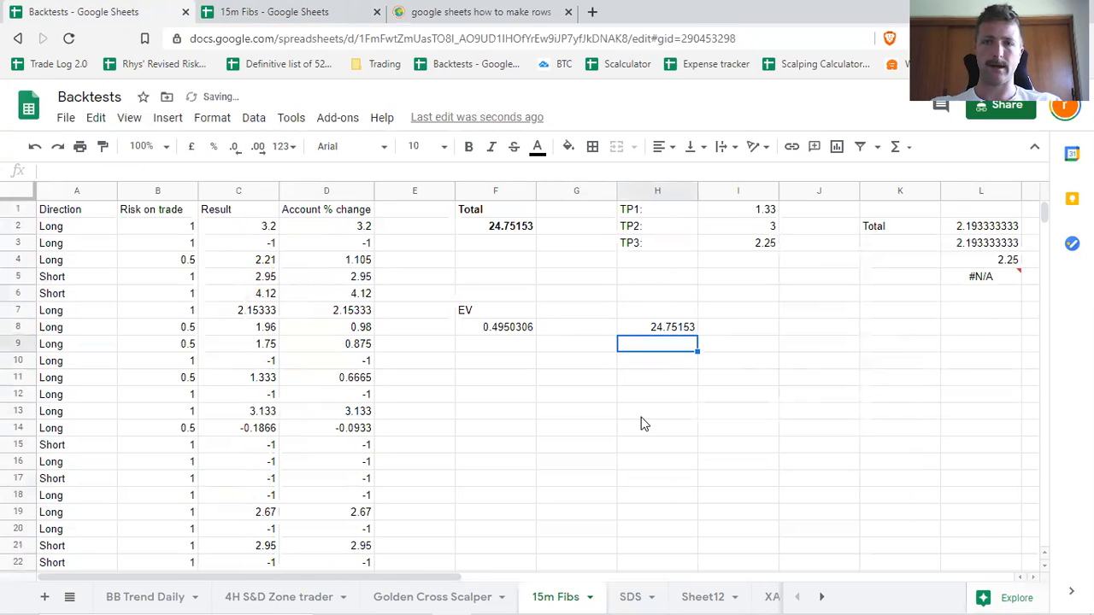
# Compare the formulas and results of Total in F2, EV in F8 and the EV-times-count check in H8.
pyautogui.click(495, 230)
pyautogui.click(695, 326)
pyautogui.click(504, 224)
pyautogui.click(660, 326)
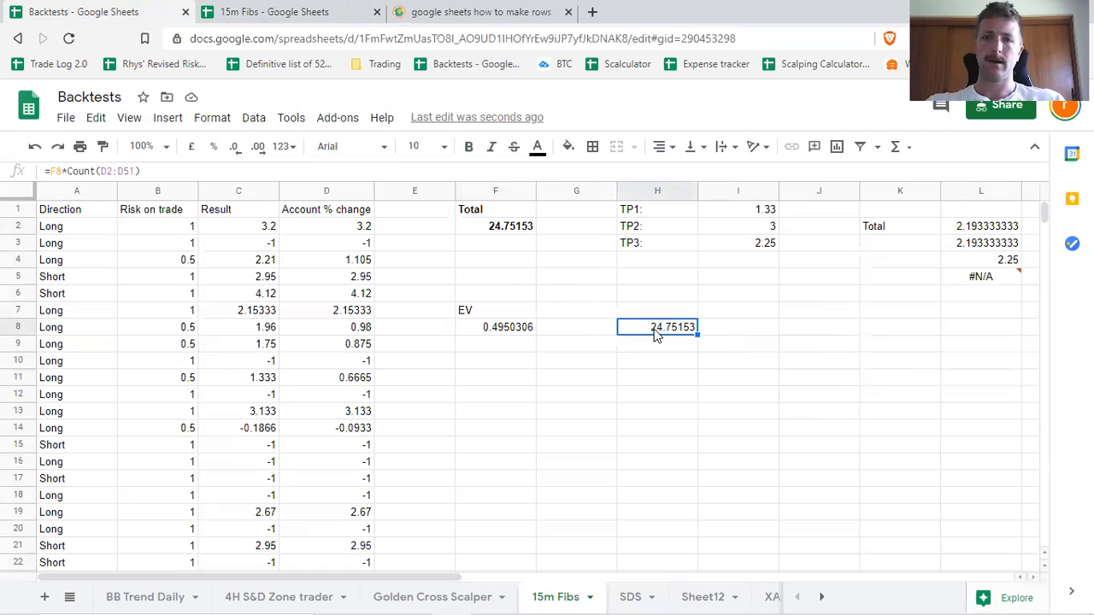
pyautogui.click(498, 331)
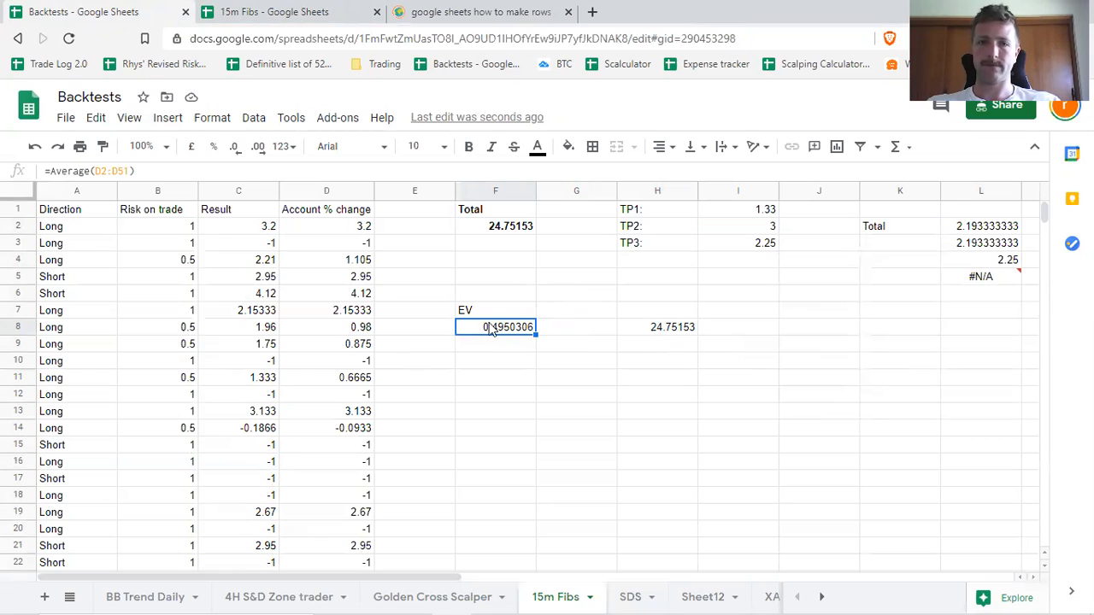
pyautogui.click(680, 336)
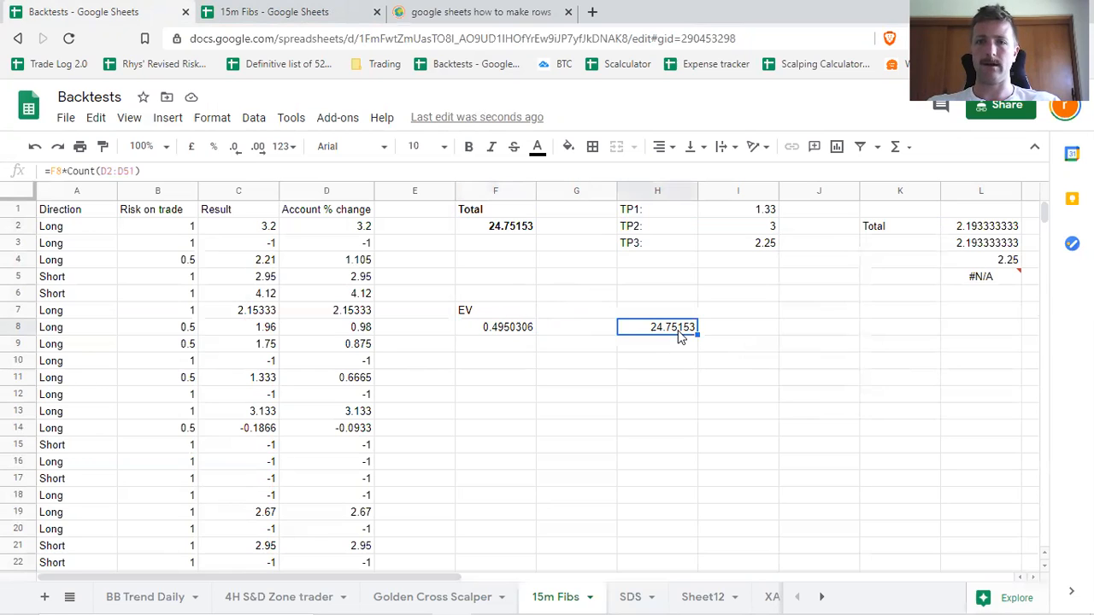
pyautogui.click(520, 228)
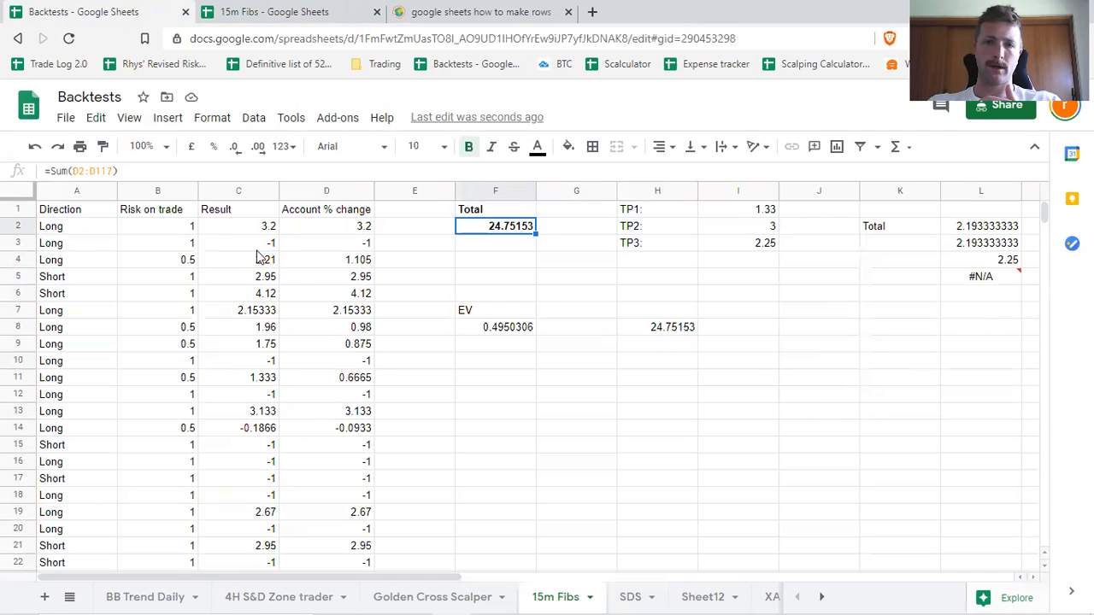
pyautogui.click(520, 333)
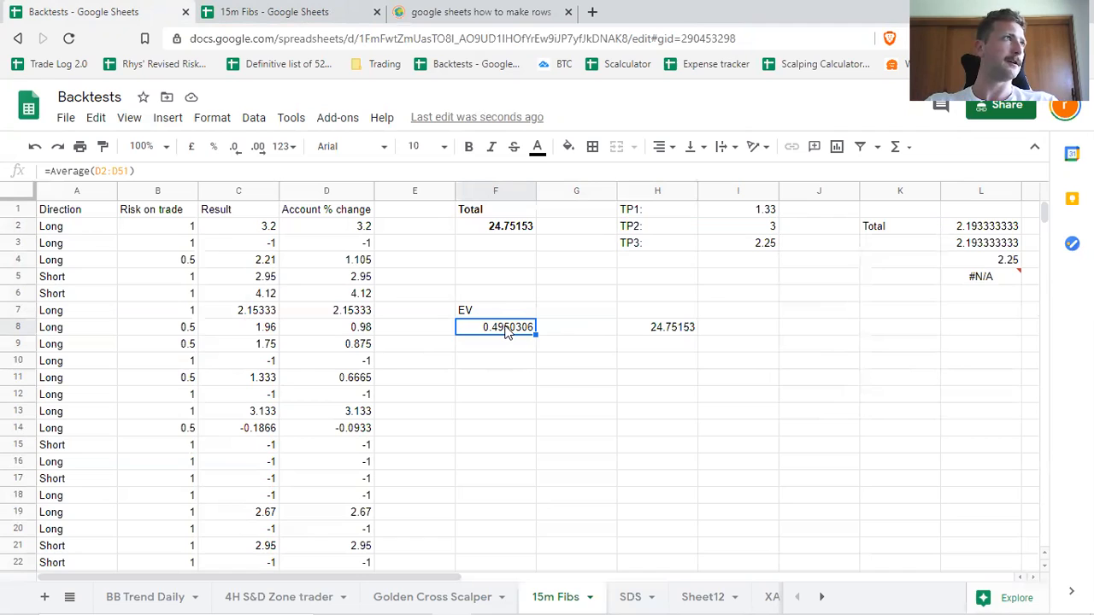
# Label cell F10 Hit Rate and begin a formula in F11.
pyautogui.click(518, 359)
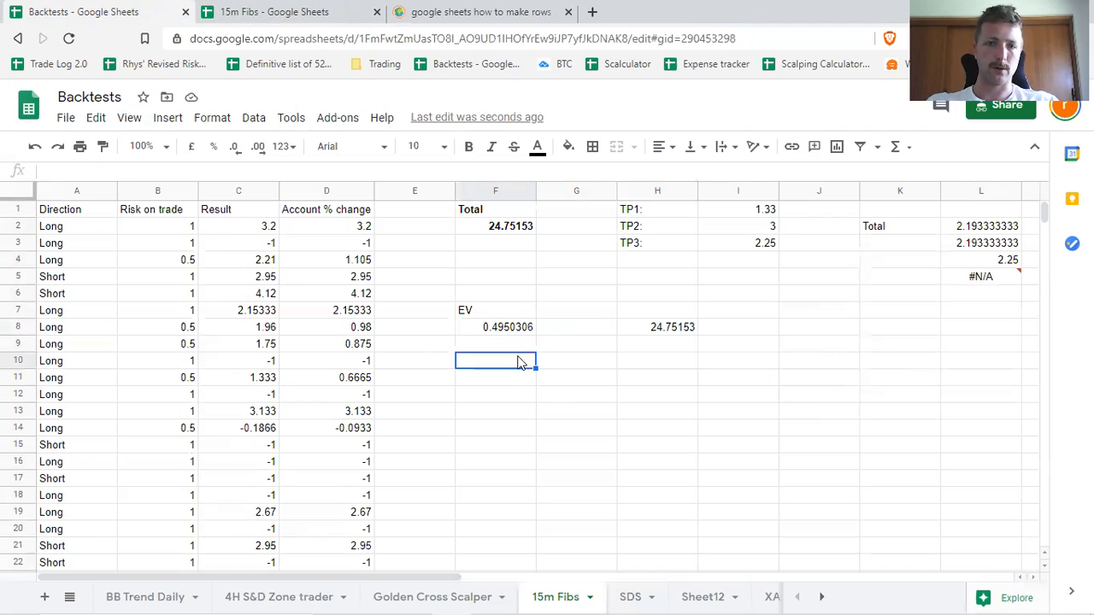
pyautogui.write('Hit Ratew')
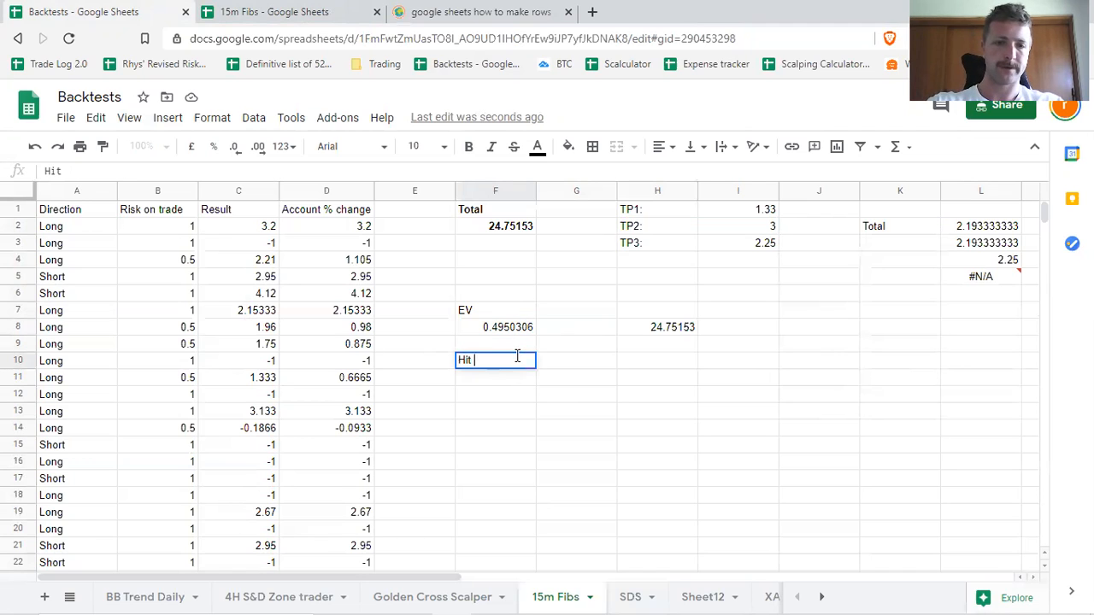
pyautogui.press('BackSpace')
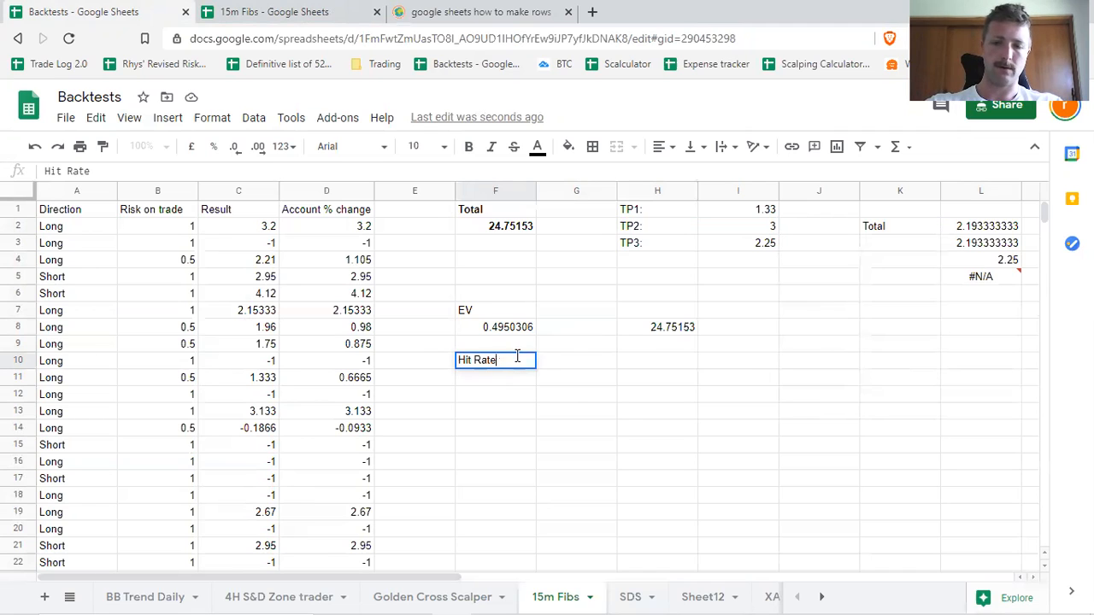
pyautogui.press('Return')
pyautogui.write('=')
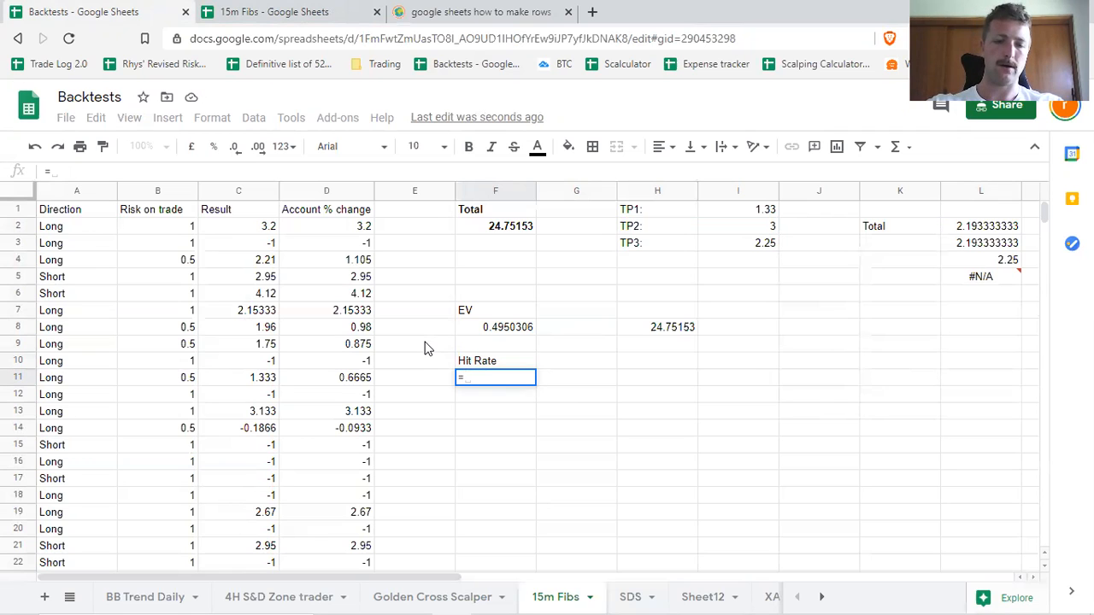
pyautogui.write('Sum')
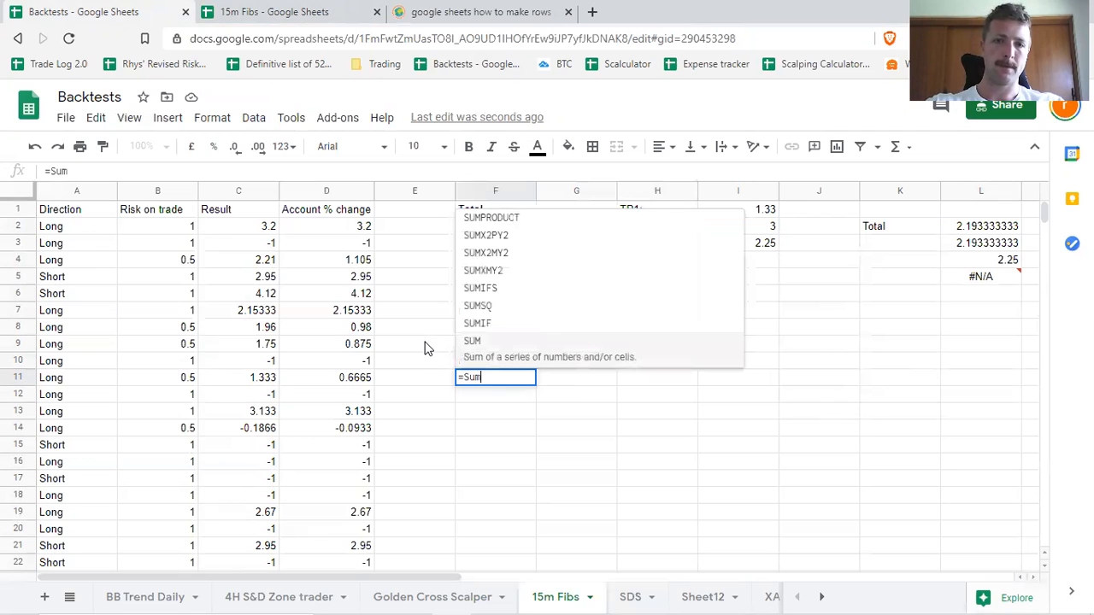
pyautogui.press('BackSpace')
pyautogui.press('BackSpace')
pyautogui.press('BackSpace')
# Count the winning trades in F11 with the formula =Countif(D2:D51,">0").
pyautogui.write('Countif')
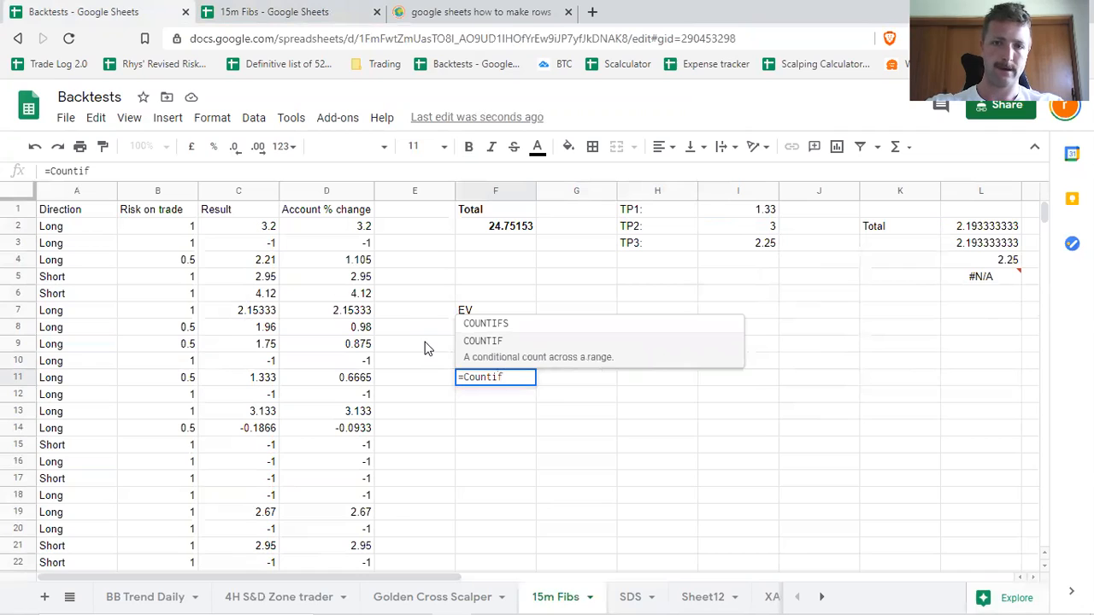
pyautogui.write('(')
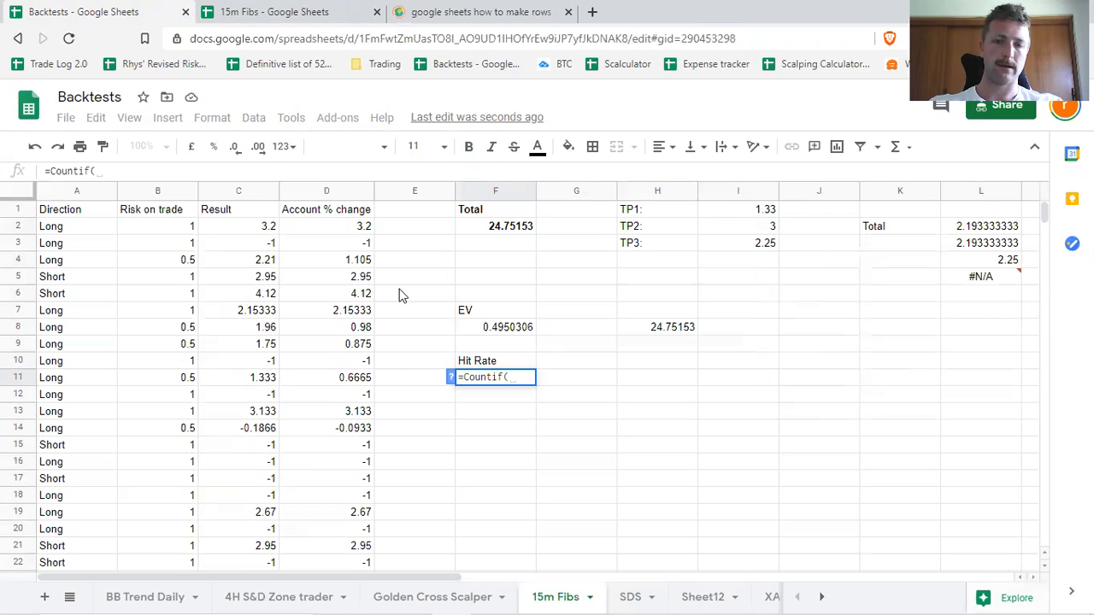
pyautogui.moveTo(361, 229); pyautogui.dragTo(345, 358)
pyautogui.scroll(10, 581, 308)
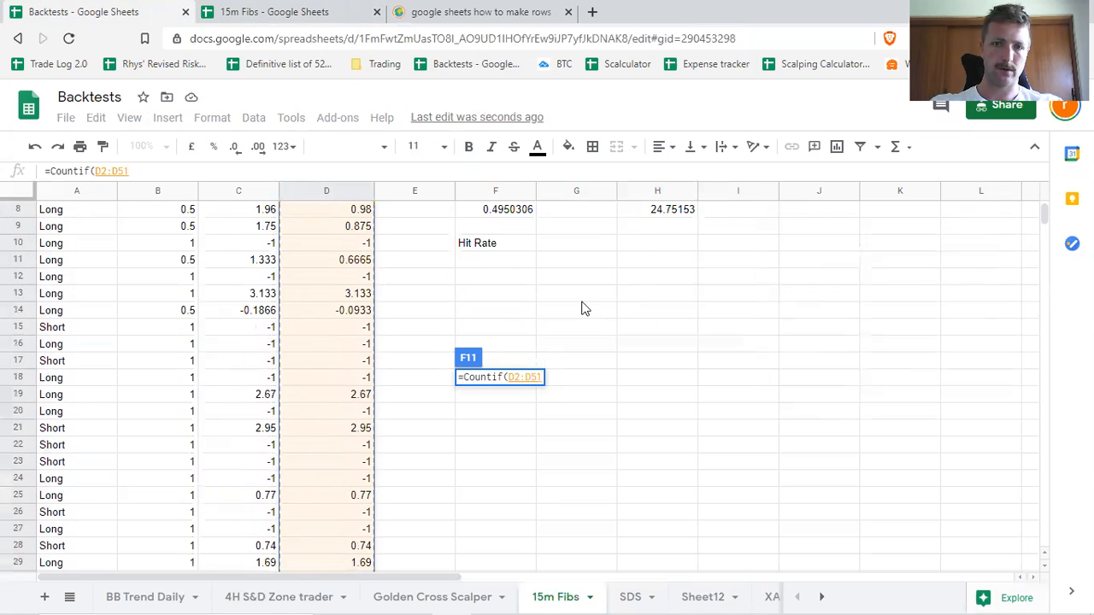
pyautogui.write(',')
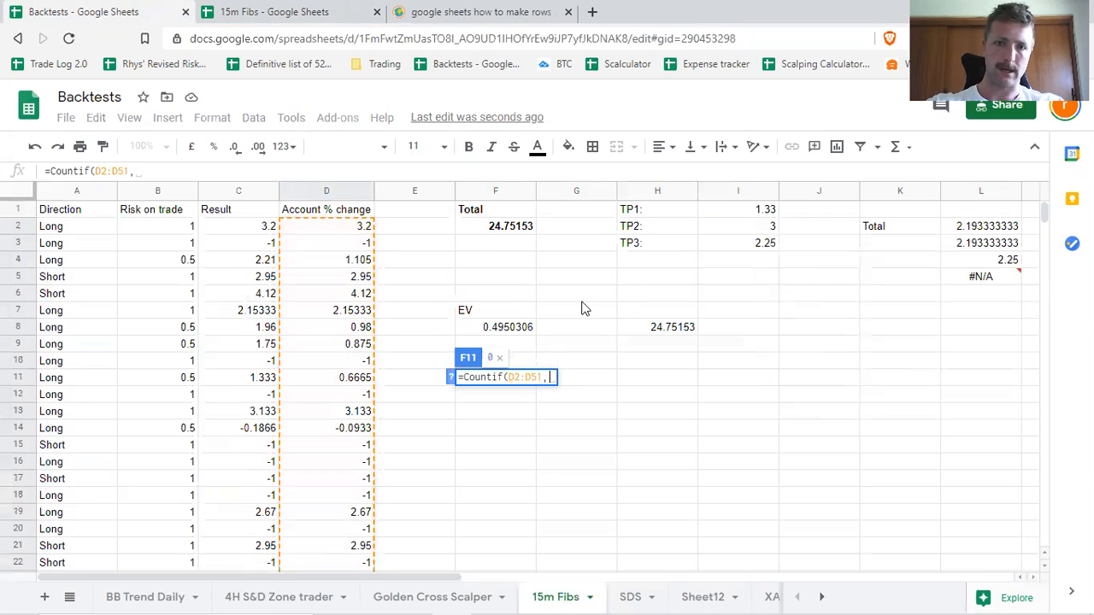
pyautogui.write('"')
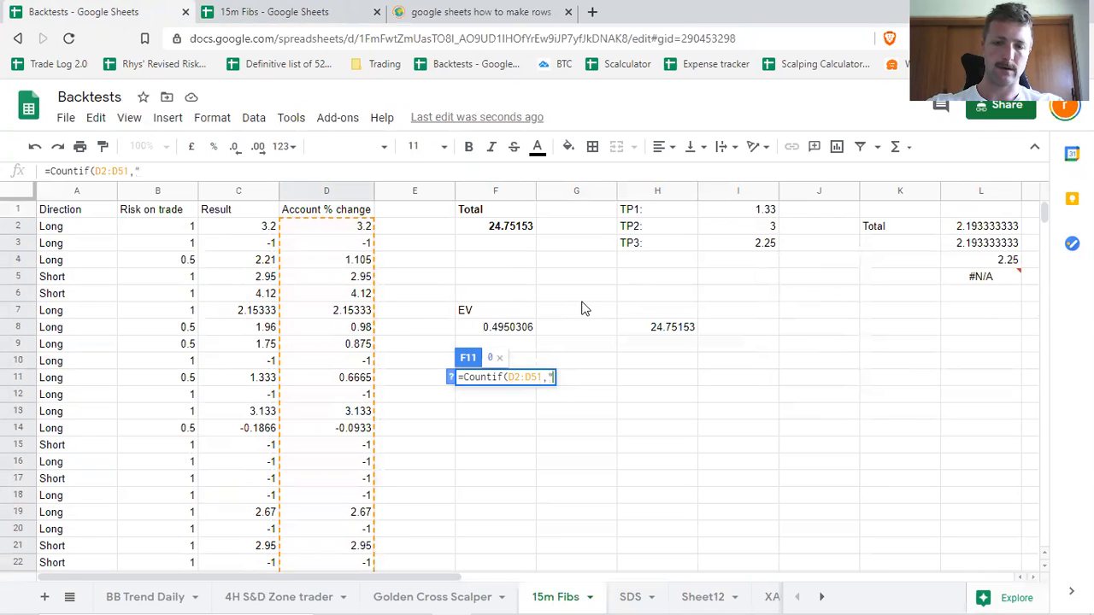
pyautogui.write('>0')
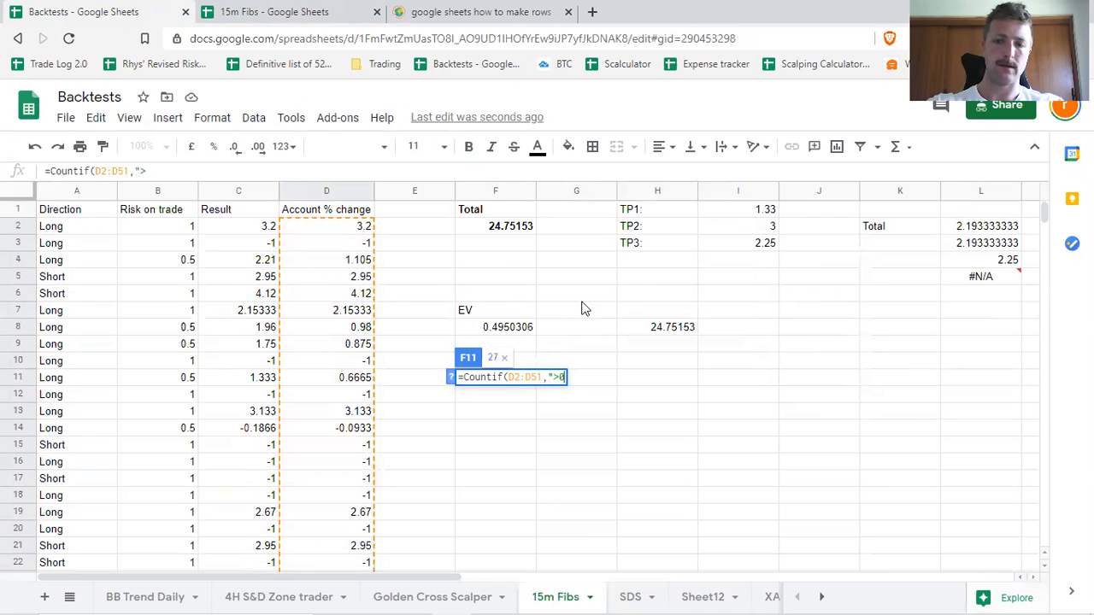
pyautogui.write('"')
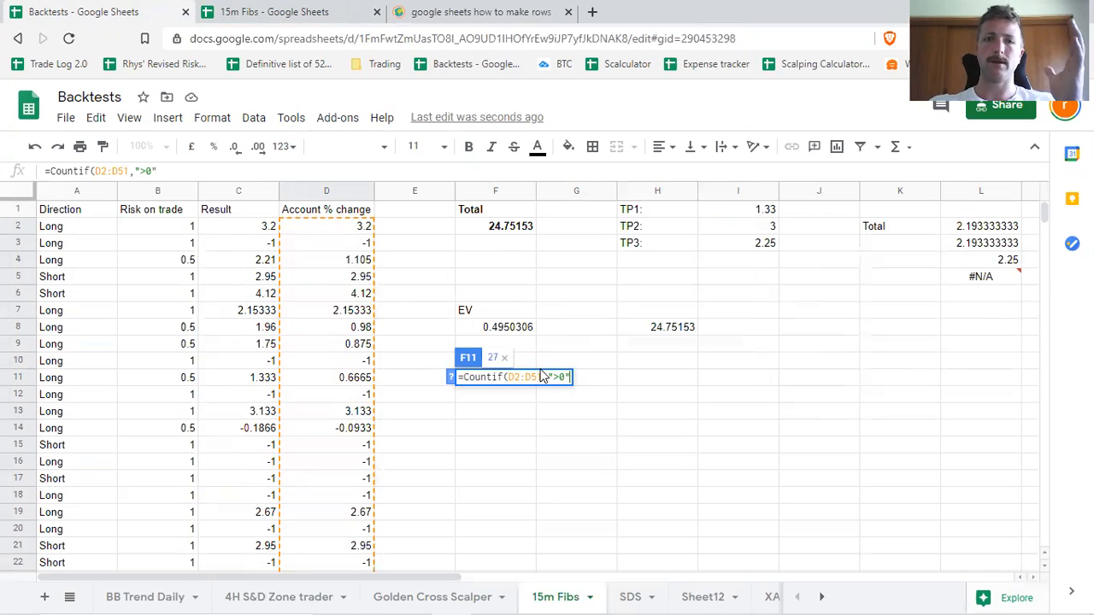
pyautogui.write(')')
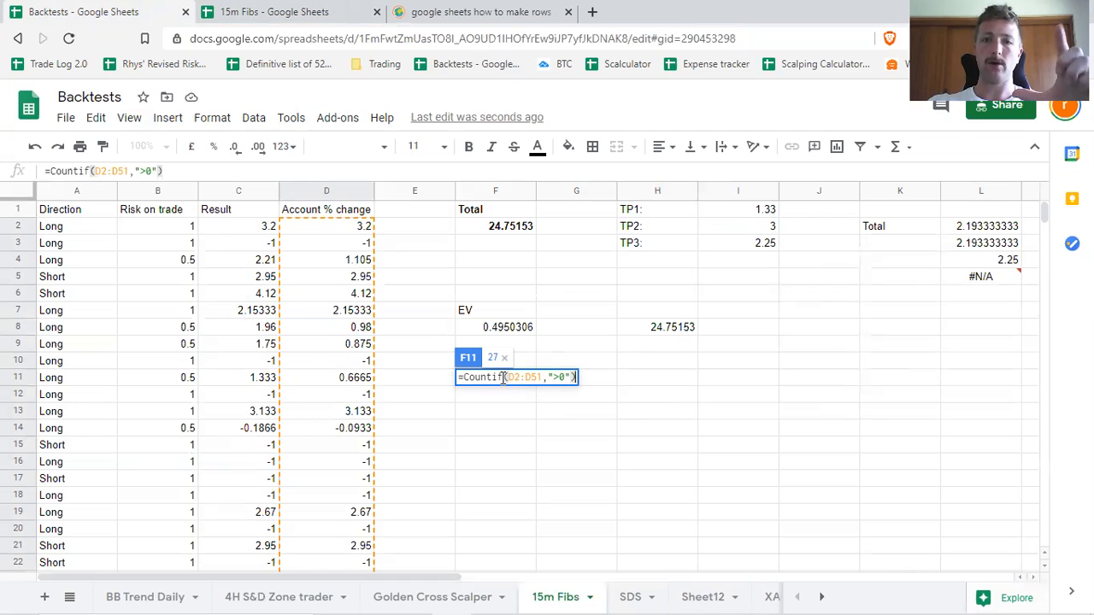
# Divide the winning-trade count in F11 by the total number of trades, Count(D2:D51), and commit the hit rate formula.
pyautogui.moveTo(503, 377); pyautogui.dragTo(538, 377)
pyautogui.click(547, 377)
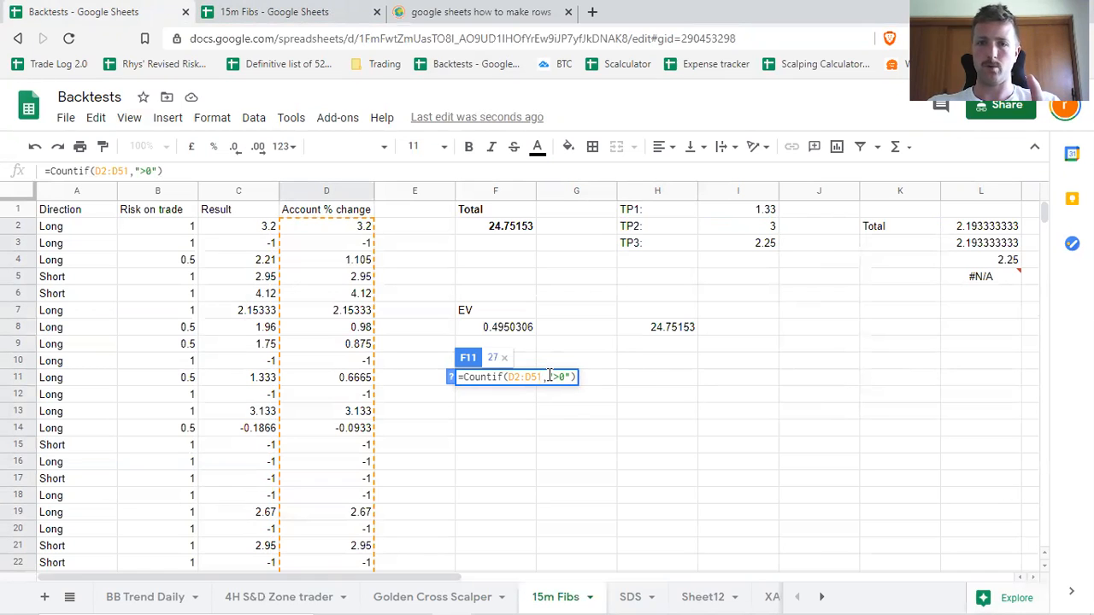
pyautogui.click(555, 378)
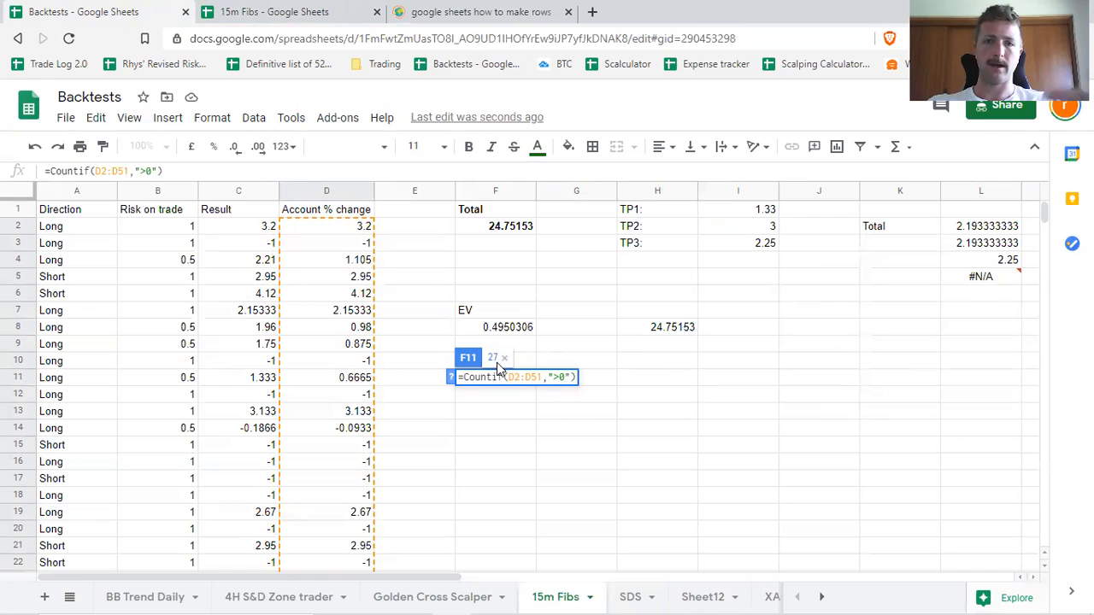
pyautogui.click(575, 378)
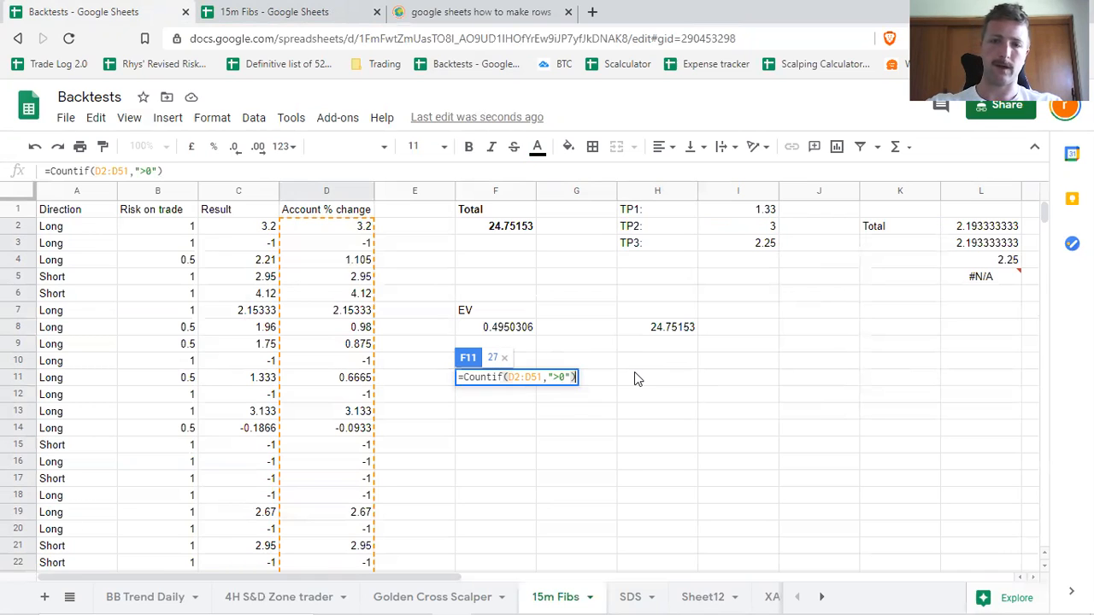
pyautogui.write('/Count(')
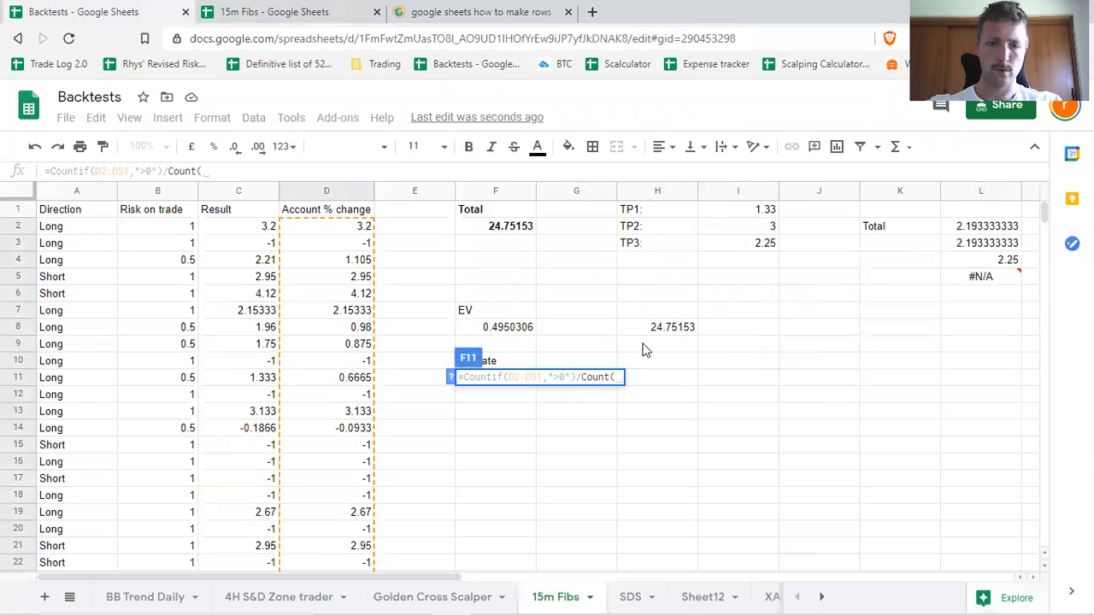
pyautogui.write('D2:')
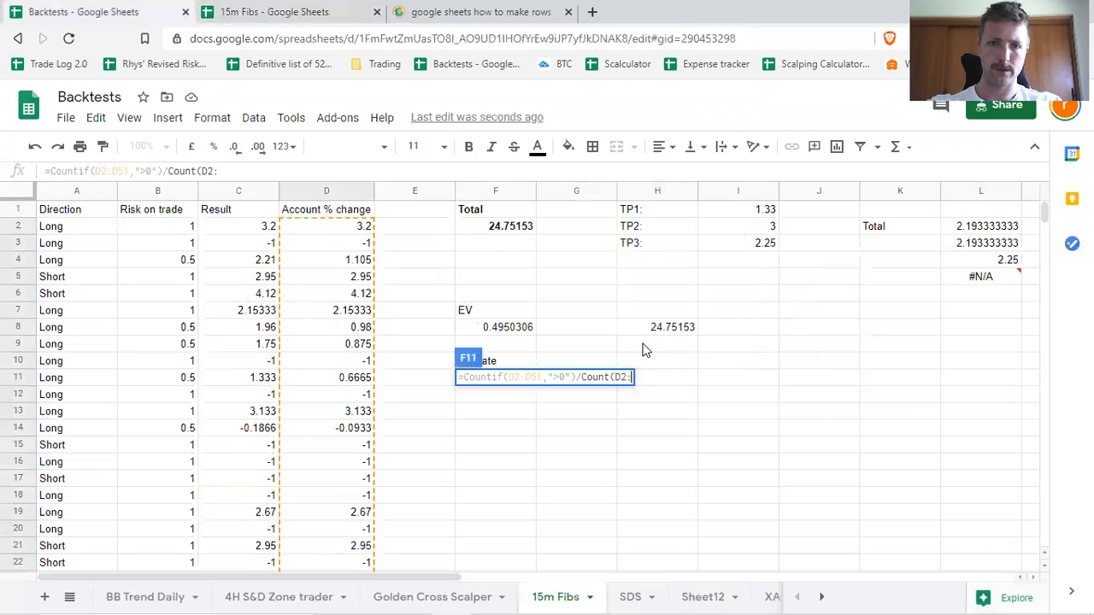
pyautogui.write('D51')
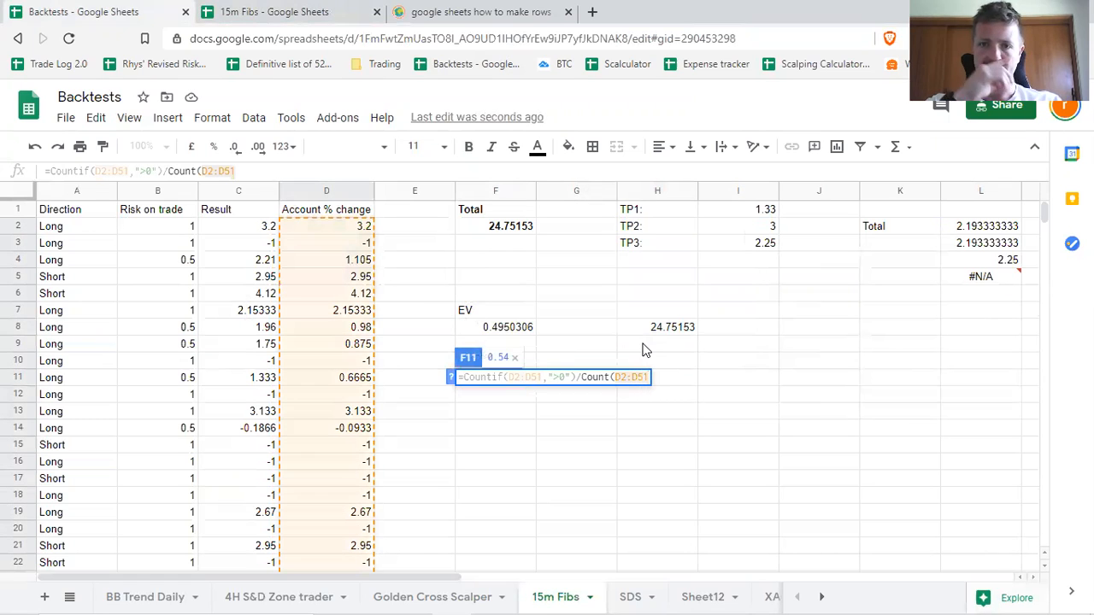
pyautogui.write(')')
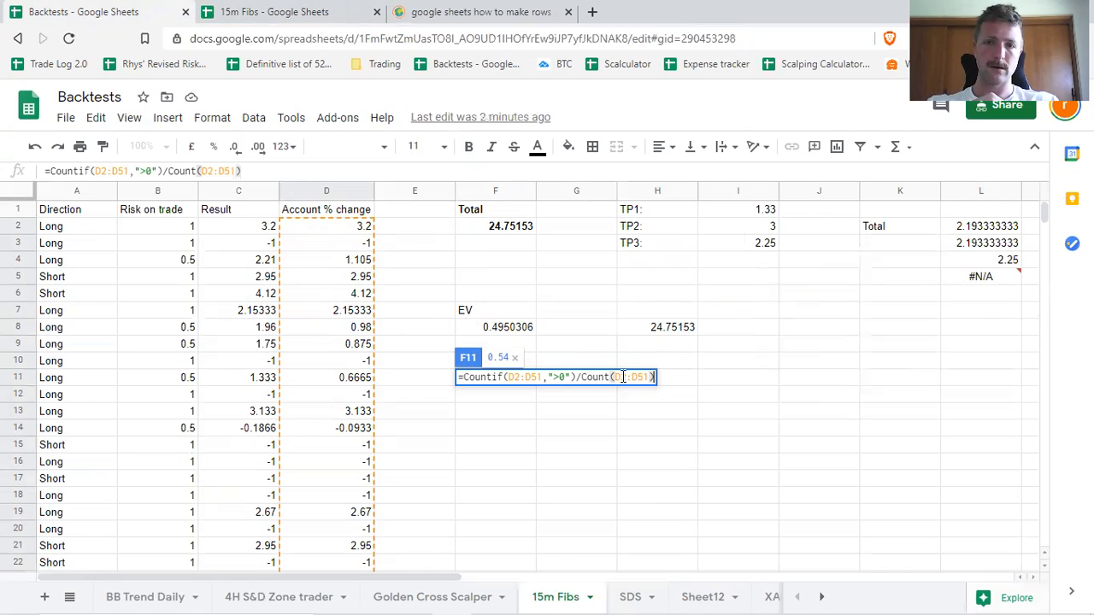
pyautogui.press('Return')
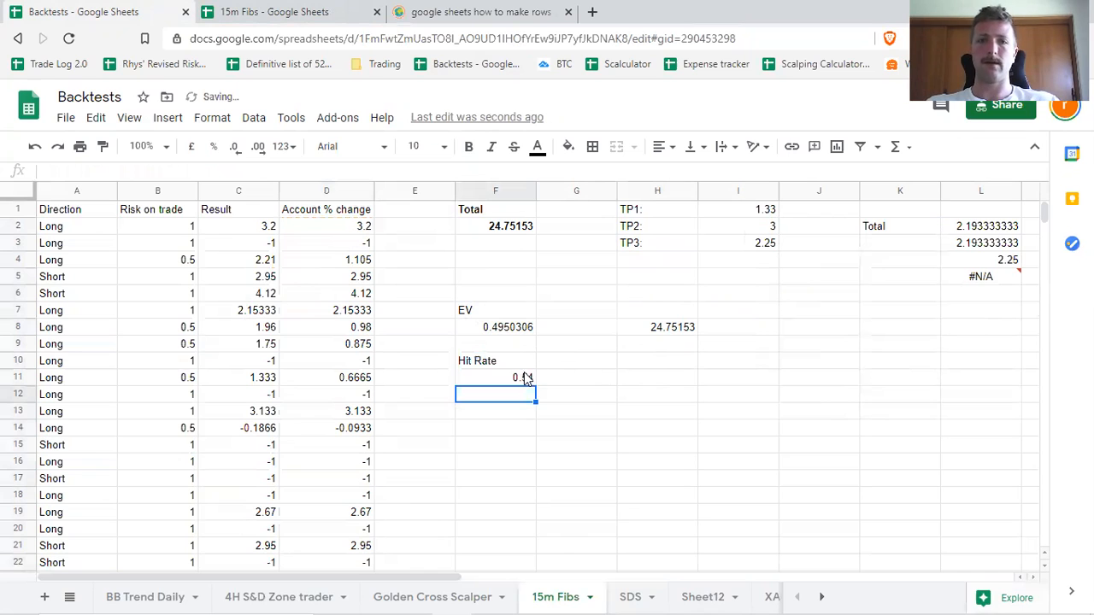
# Format the hit rate in F11 as a percentage.
pyautogui.click(523, 374)
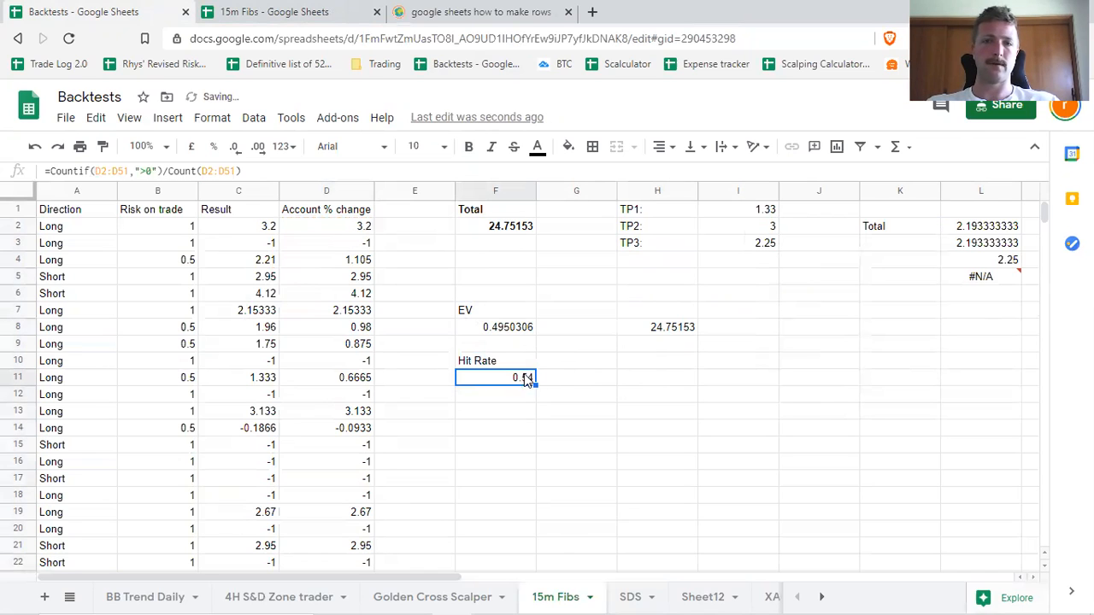
pyautogui.click(175, 117)
pyautogui.moveTo(195, 117)
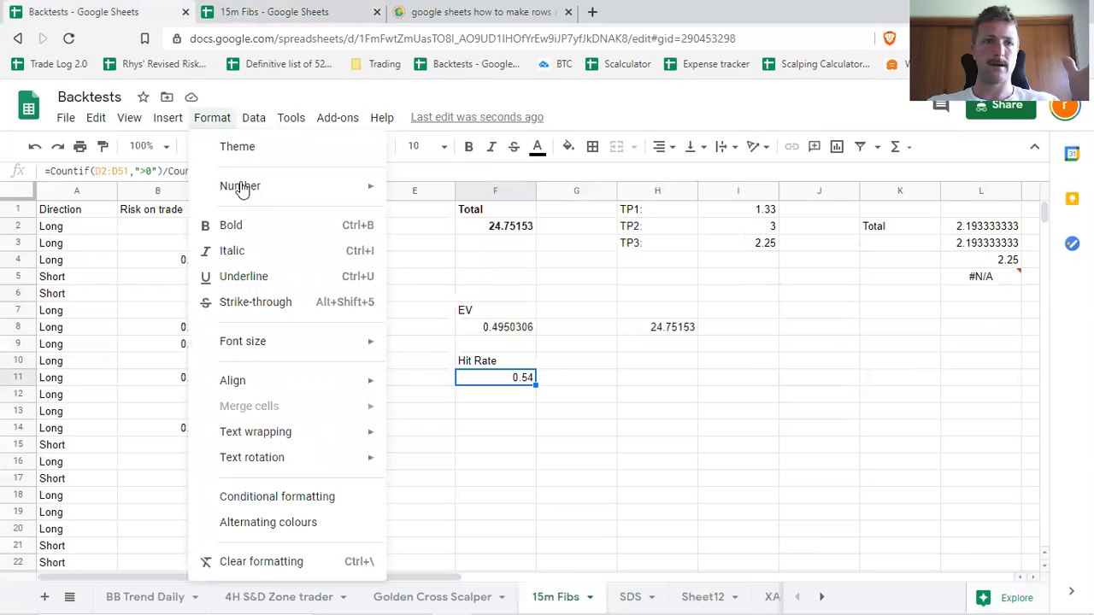
pyautogui.moveTo(244, 188)
pyautogui.click(401, 234)
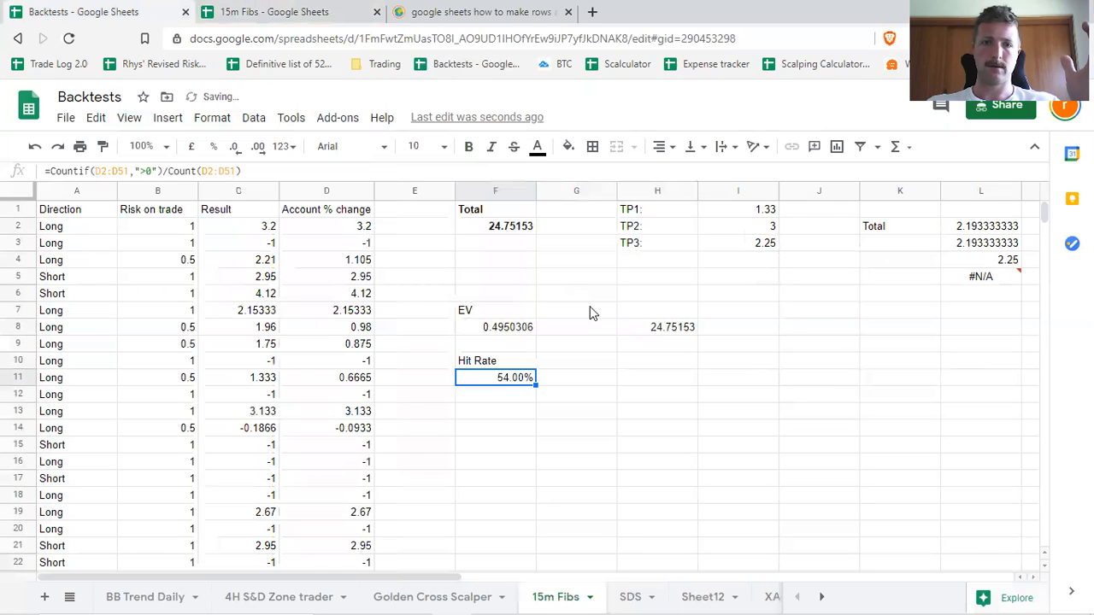
pyautogui.click(515, 368)
pyautogui.click(524, 385)
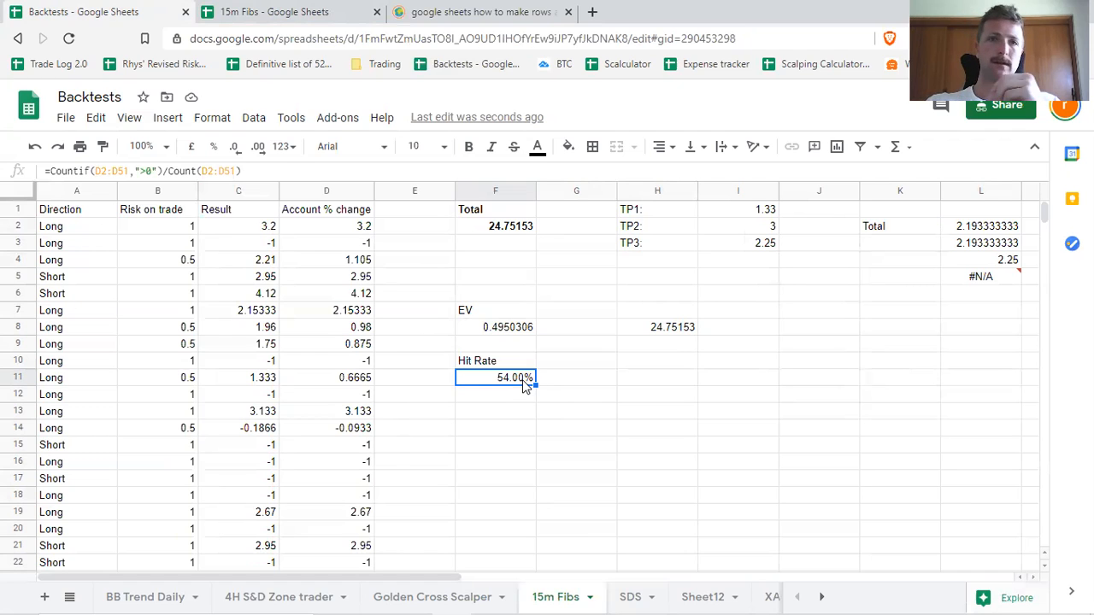
# Switch to the 15m Fibs spreadsheet, review the Account Gain formulas in D2:D4, and fill the Total formula from F2 down to F21.
pyautogui.click(282, 12)
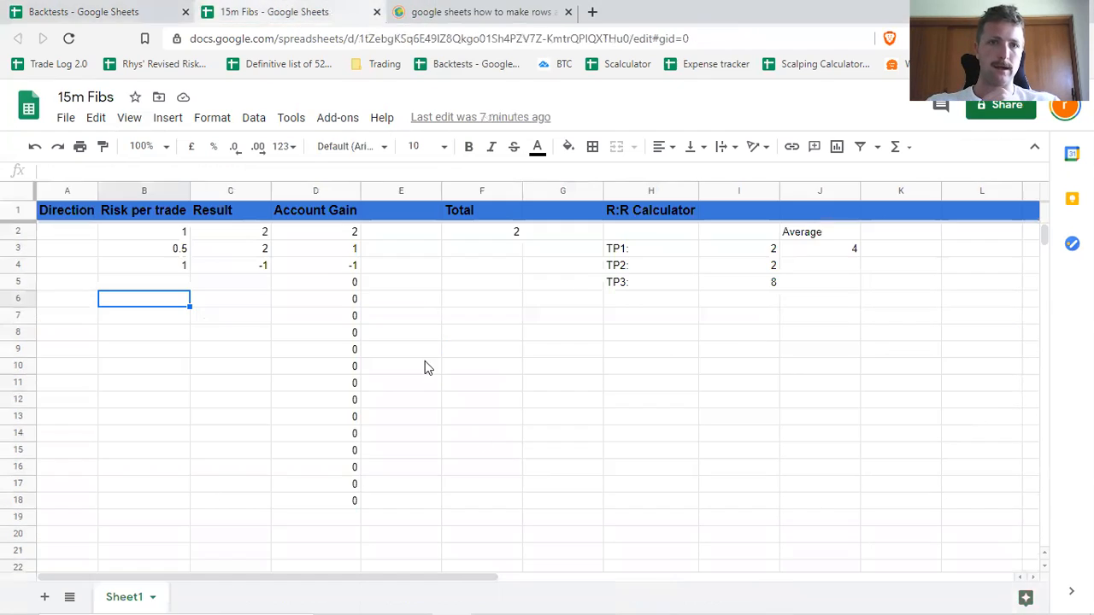
pyautogui.click(340, 235)
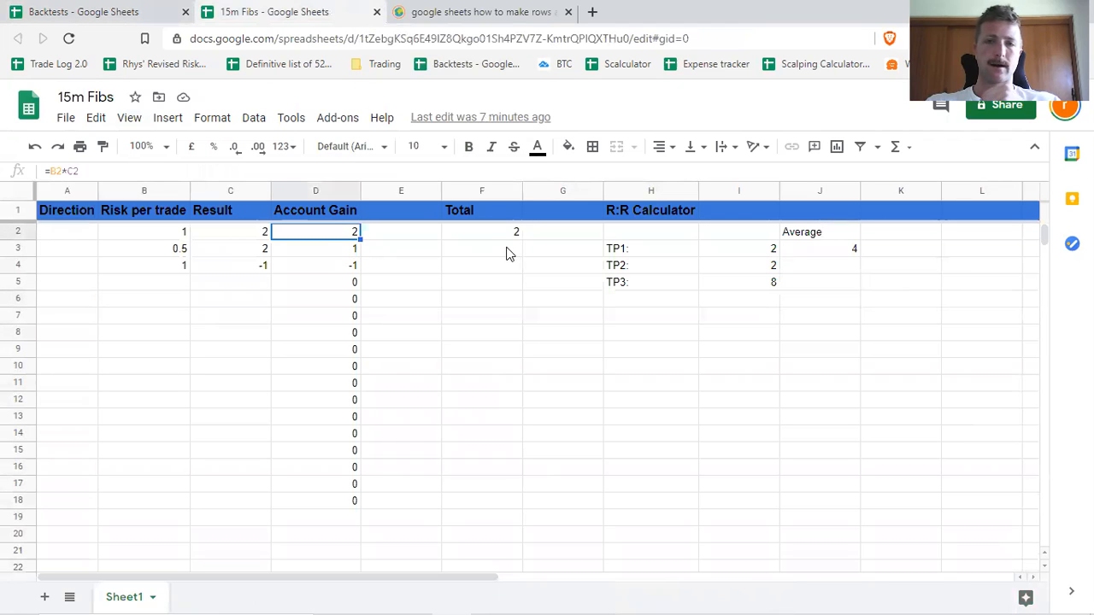
pyautogui.click(340, 250)
pyautogui.click(344, 266)
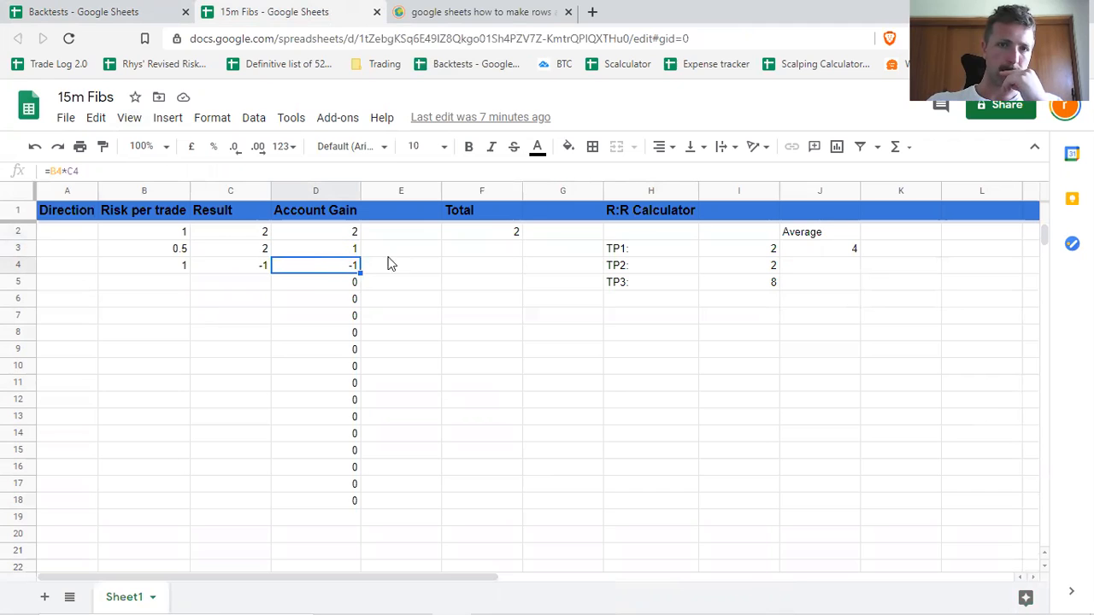
pyautogui.click(515, 233)
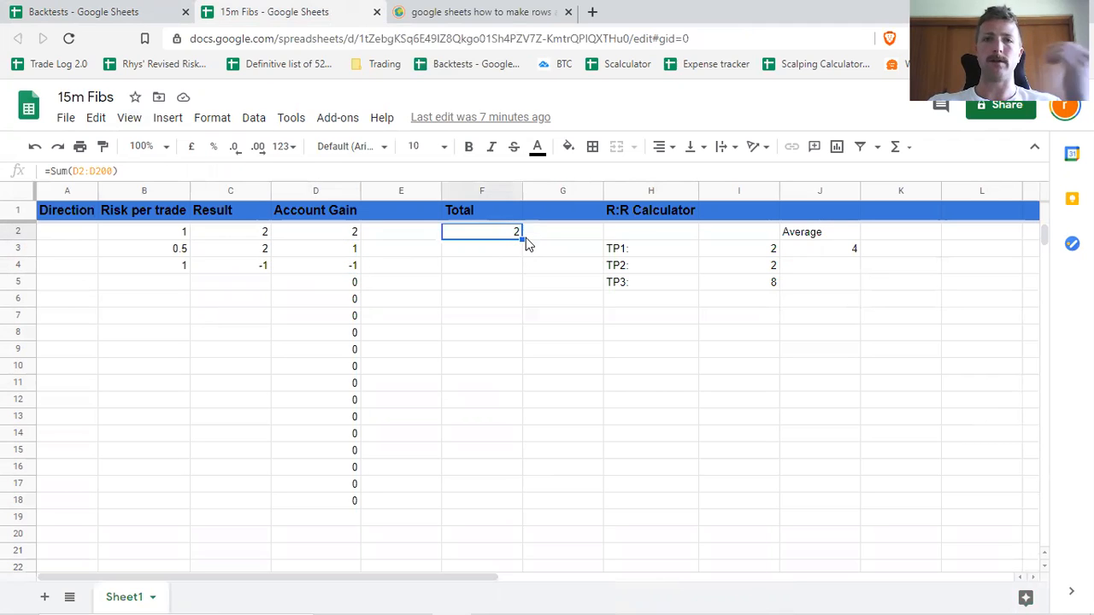
pyautogui.moveTo(520, 236); pyautogui.dragTo(496, 555)
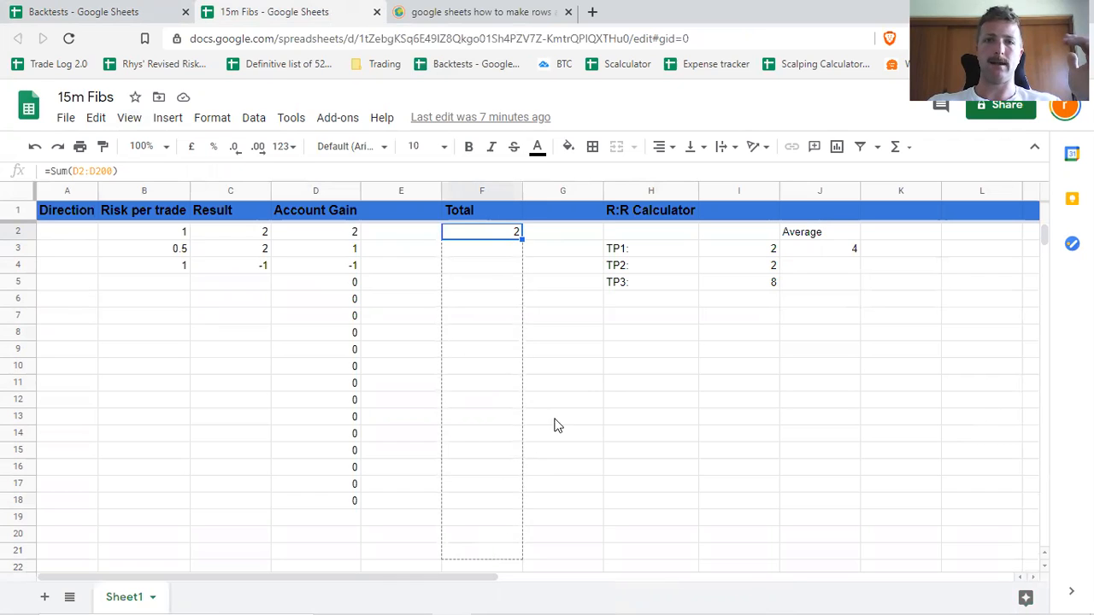
# Compare the Sum ranges in Total cells F2, F3, F4 and F7 to examine how the copied references shift.
pyautogui.click(490, 236)
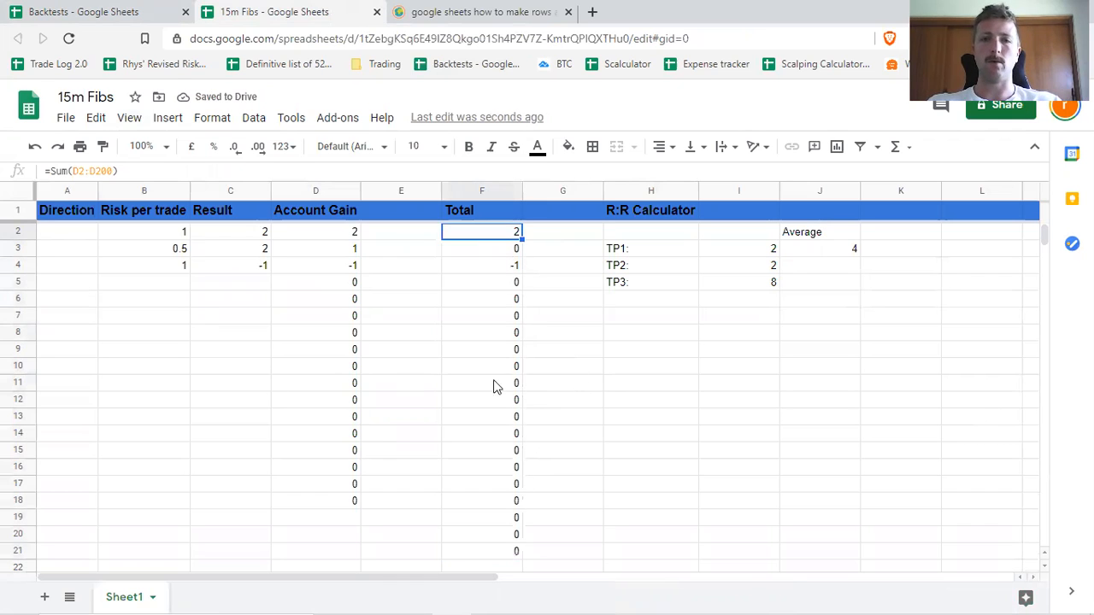
pyautogui.click(505, 253)
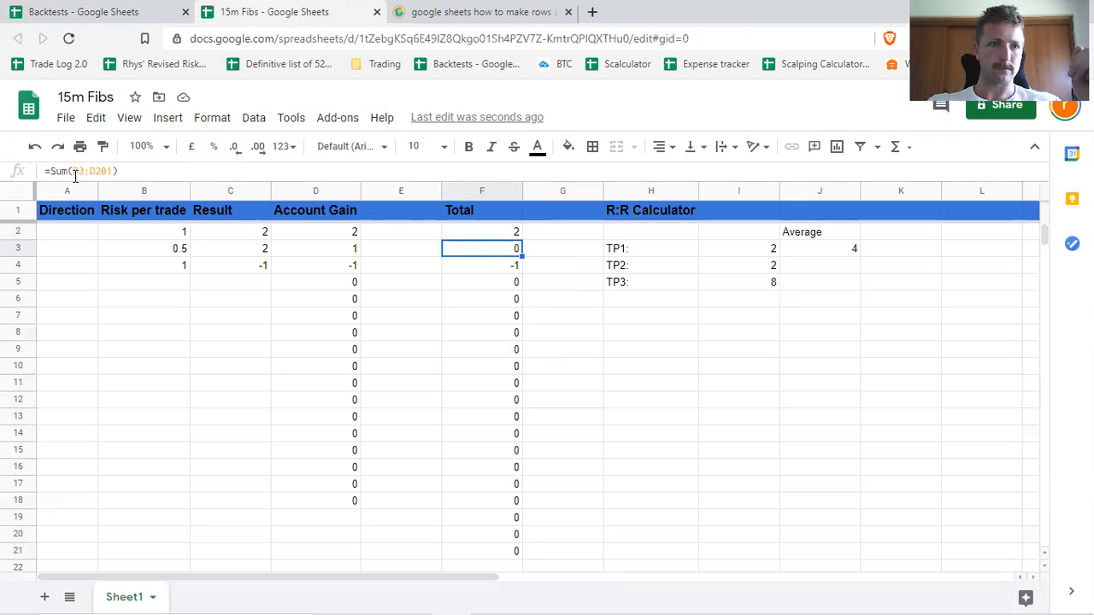
pyautogui.click(75, 172)
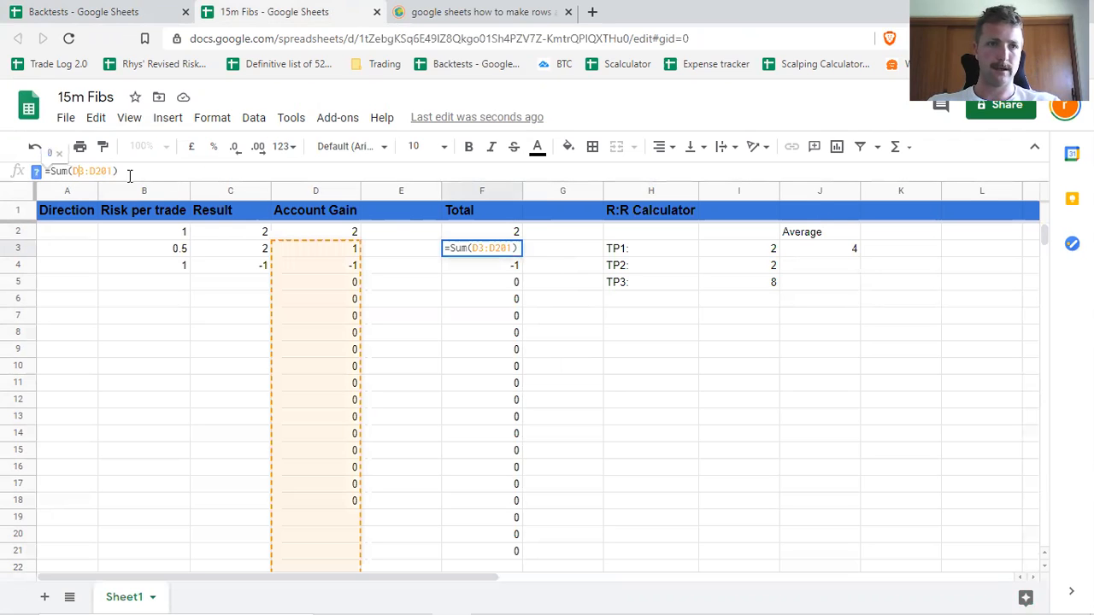
pyautogui.click(516, 318)
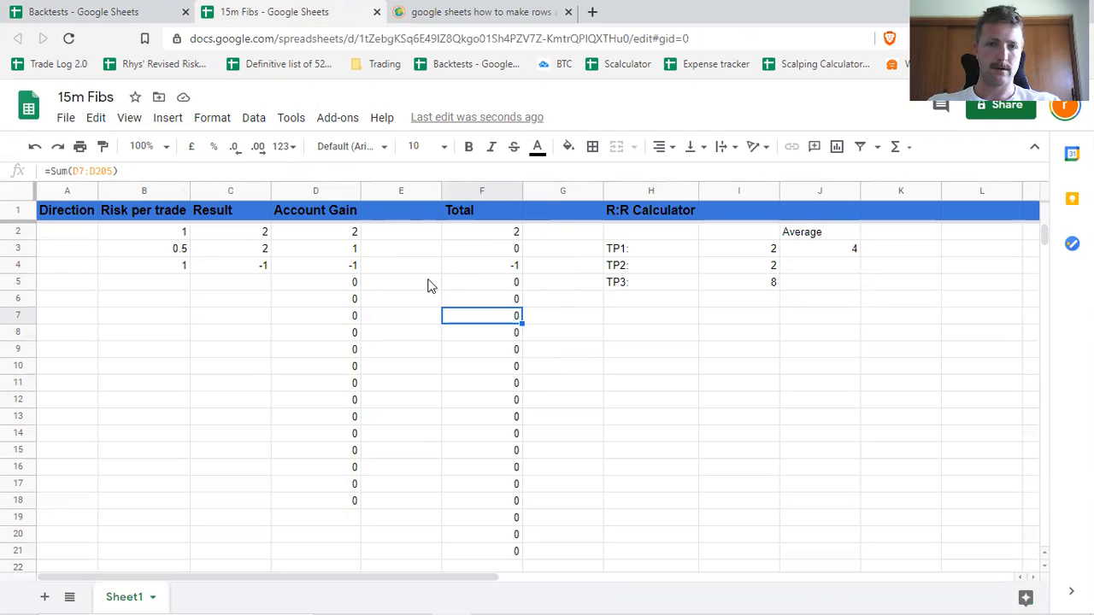
pyautogui.click(516, 266)
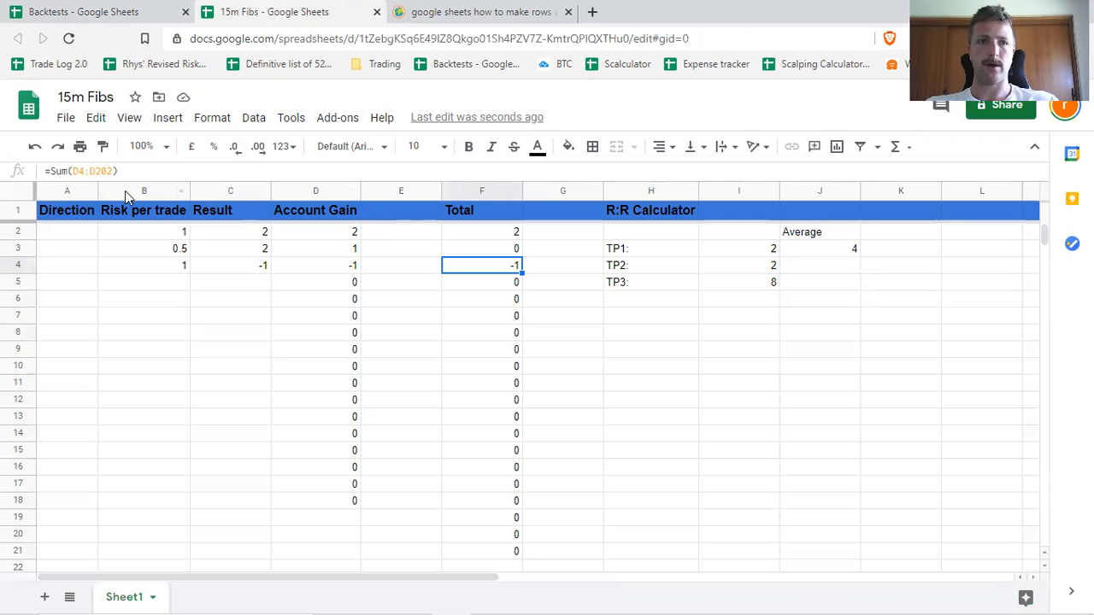
pyautogui.click(504, 231)
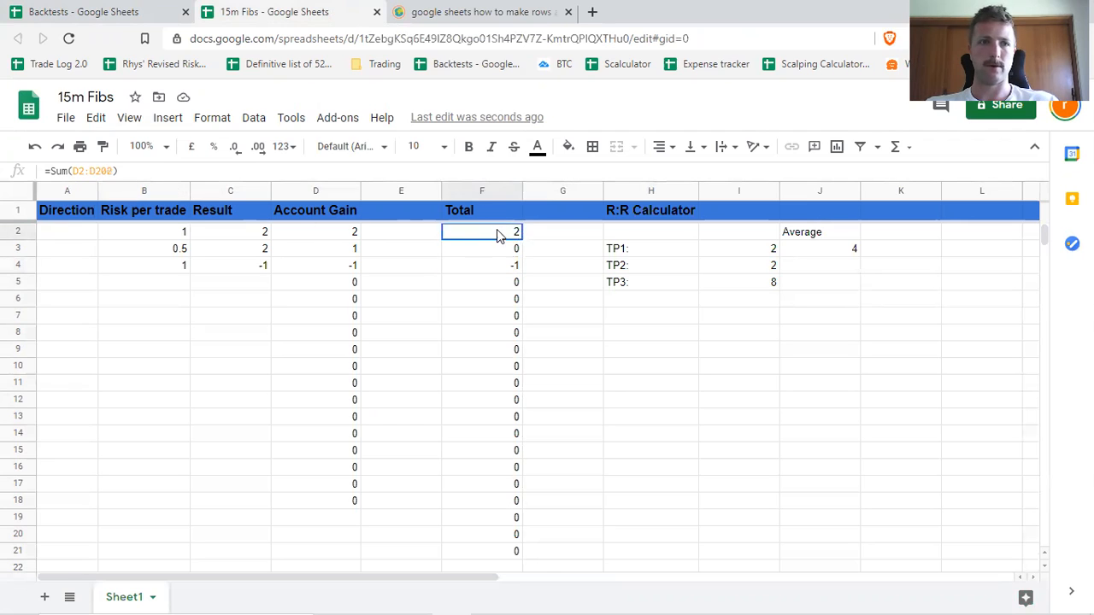
pyautogui.click(506, 265)
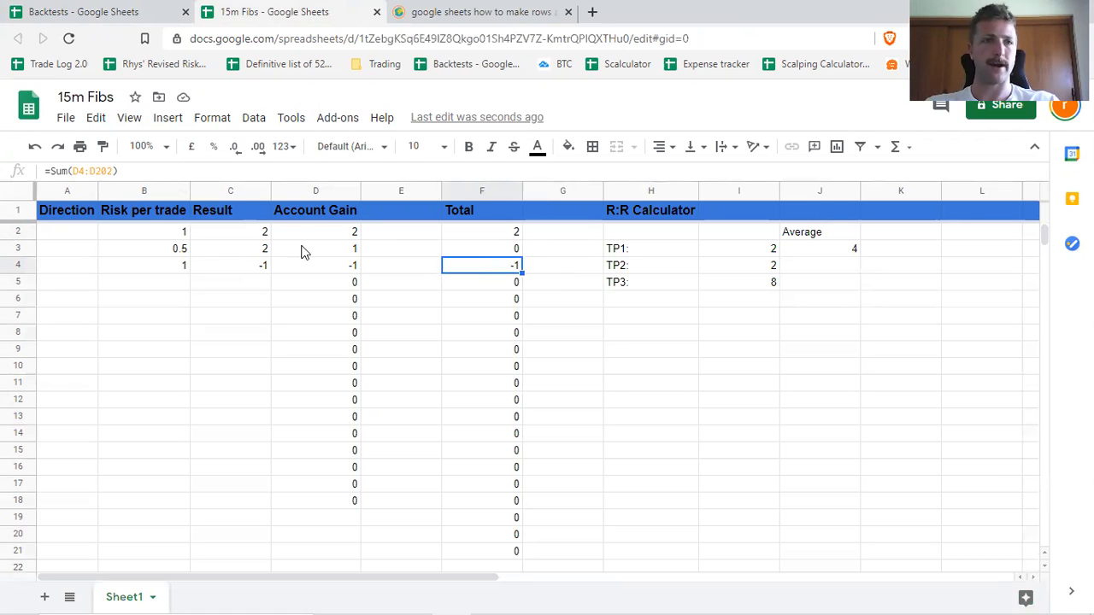
# Lock the start reference of the Total formula in F2 so that it reads =Sum($D$2:D200).
pyautogui.click(482, 230)
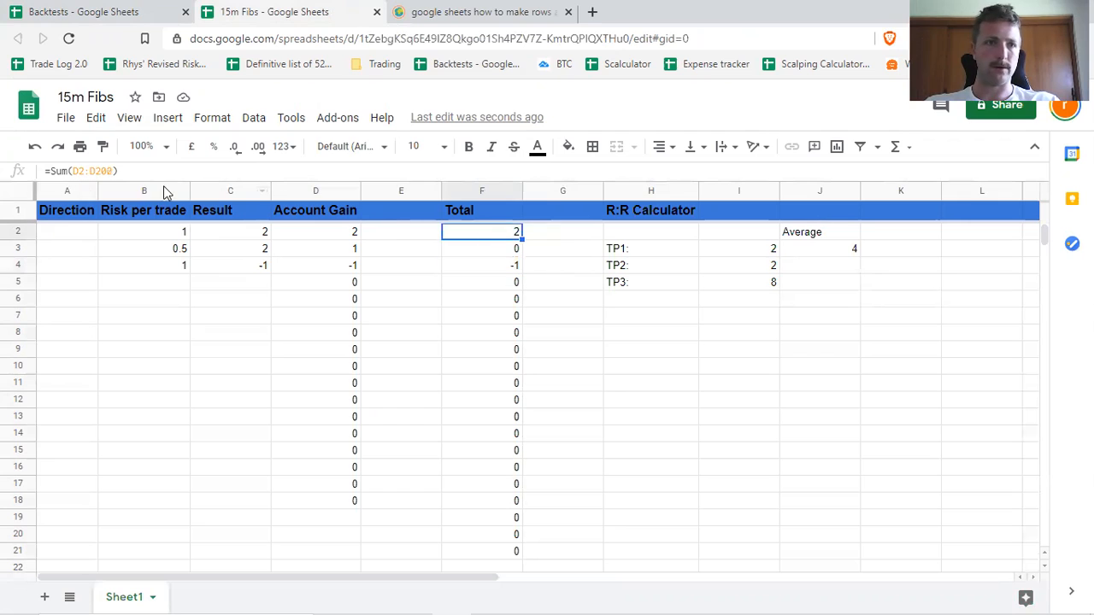
pyautogui.click(75, 170)
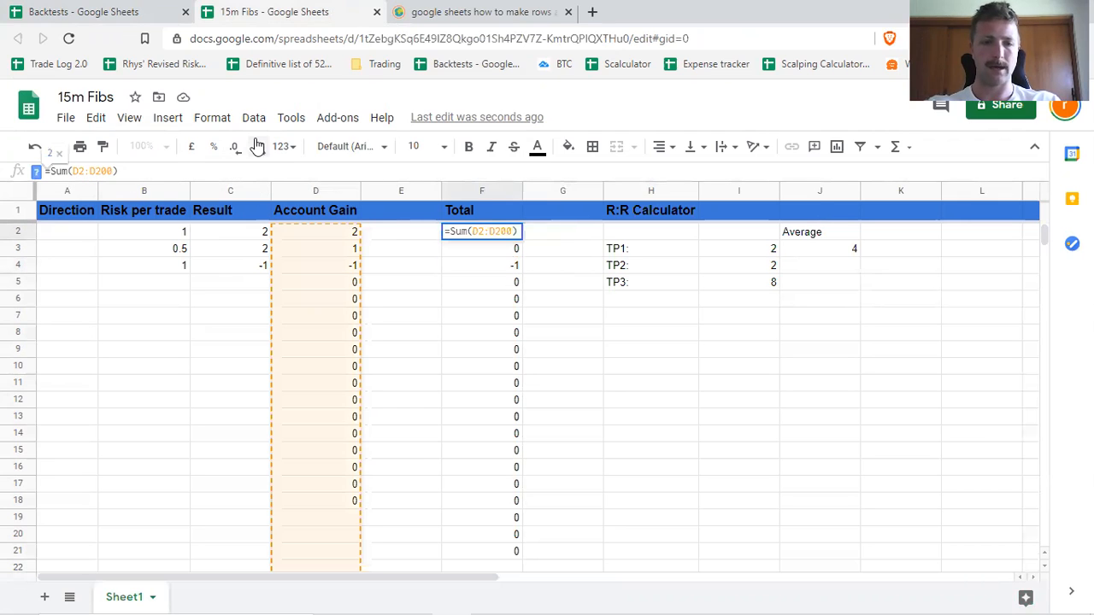
pyautogui.write('$')
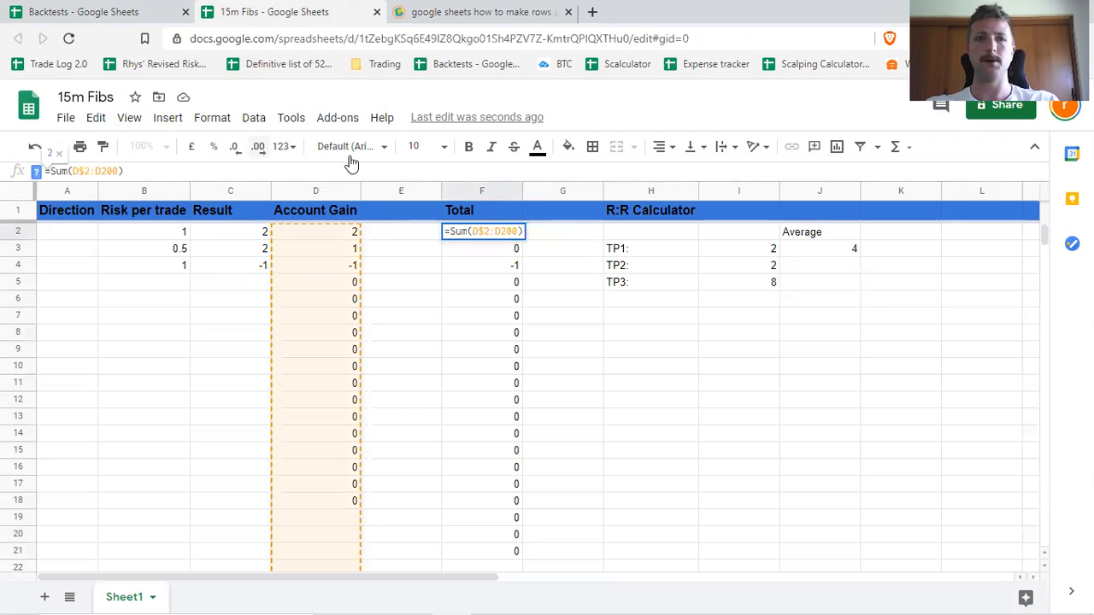
pyautogui.click(72, 172)
pyautogui.press('Right')
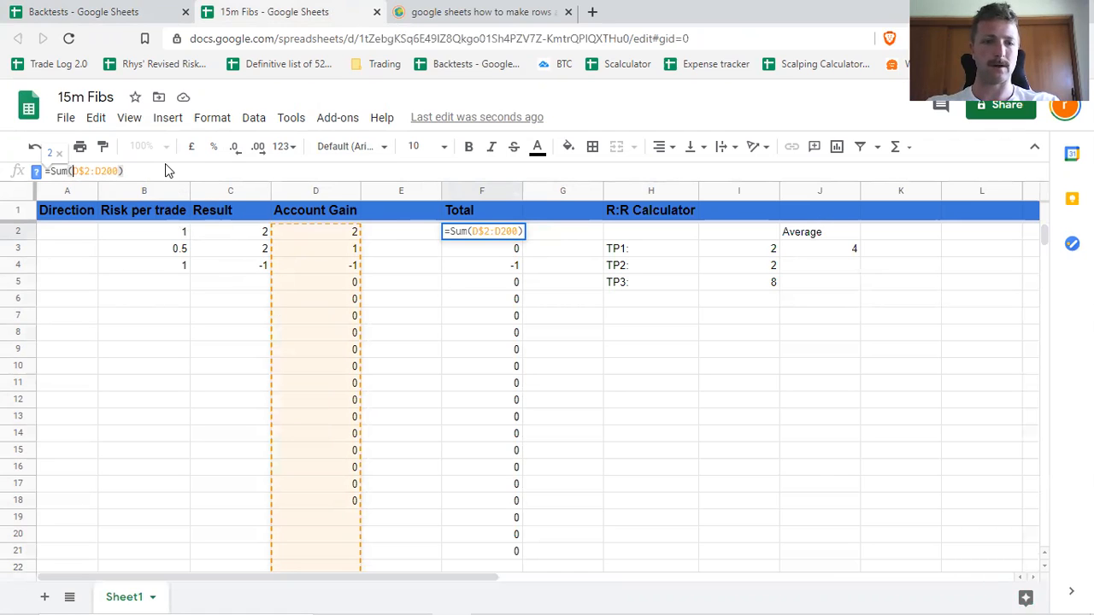
pyautogui.write('$')
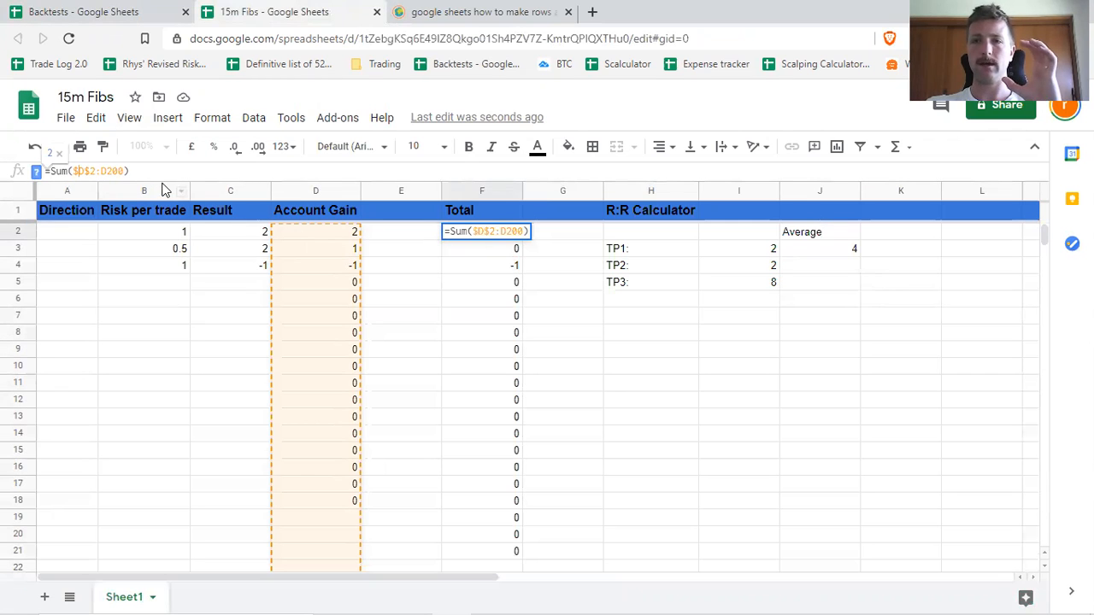
pyautogui.press('Return')
# Fill the locked Total formula from F2 down to F20.
pyautogui.click(502, 236)
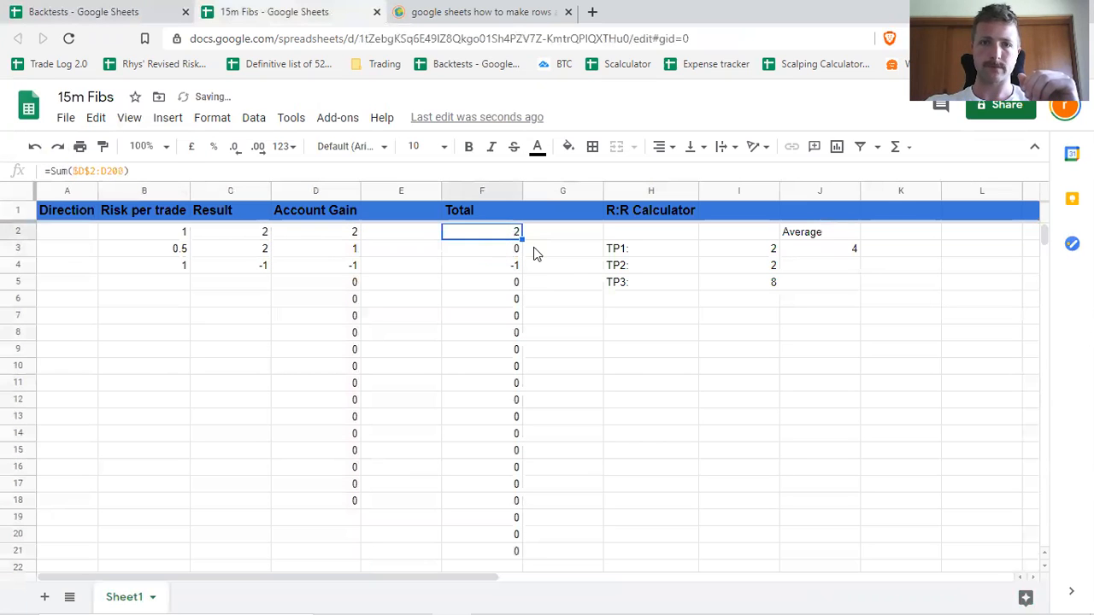
pyautogui.moveTo(519, 236); pyautogui.dragTo(481, 534)
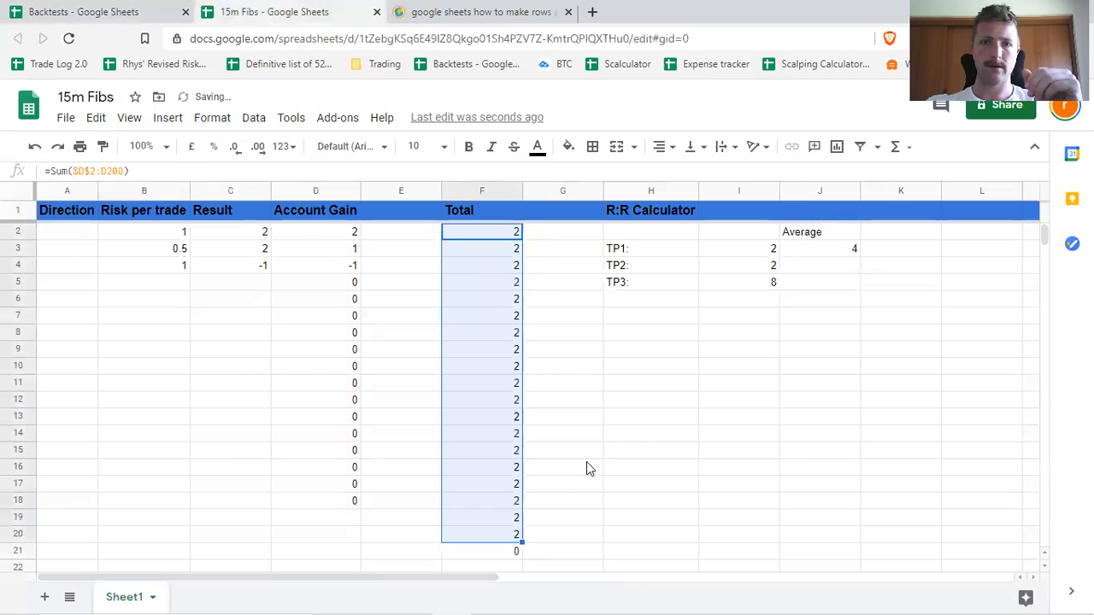
pyautogui.click(516, 265)
# Change the end of the Sum range in Total cell F3 to D3, giving =Sum($D$2:D3).
pyautogui.click(510, 254)
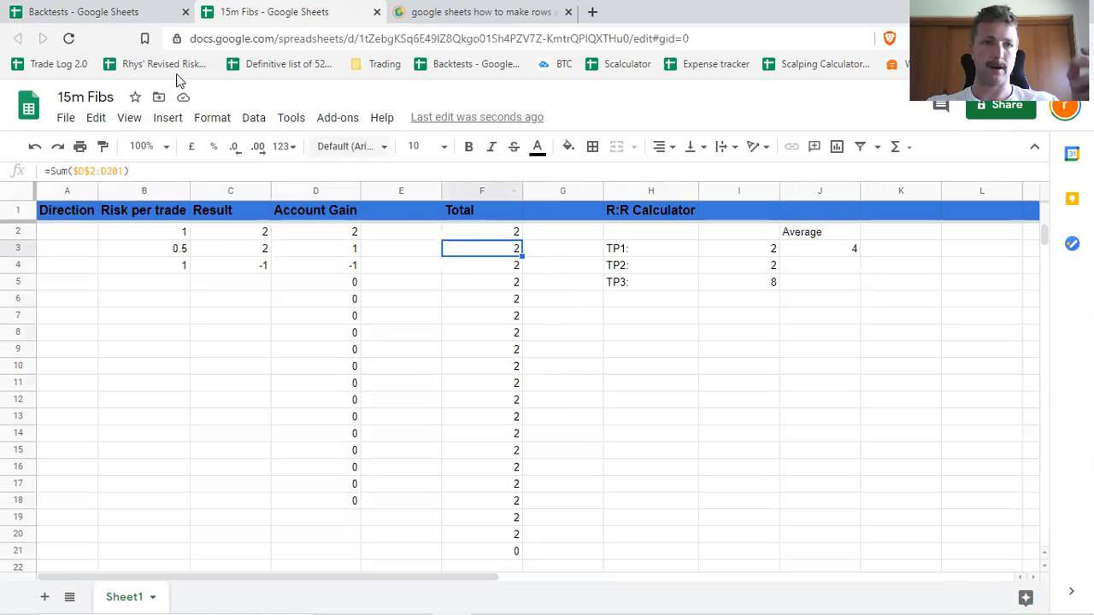
pyautogui.click(113, 171)
pyautogui.write('0')
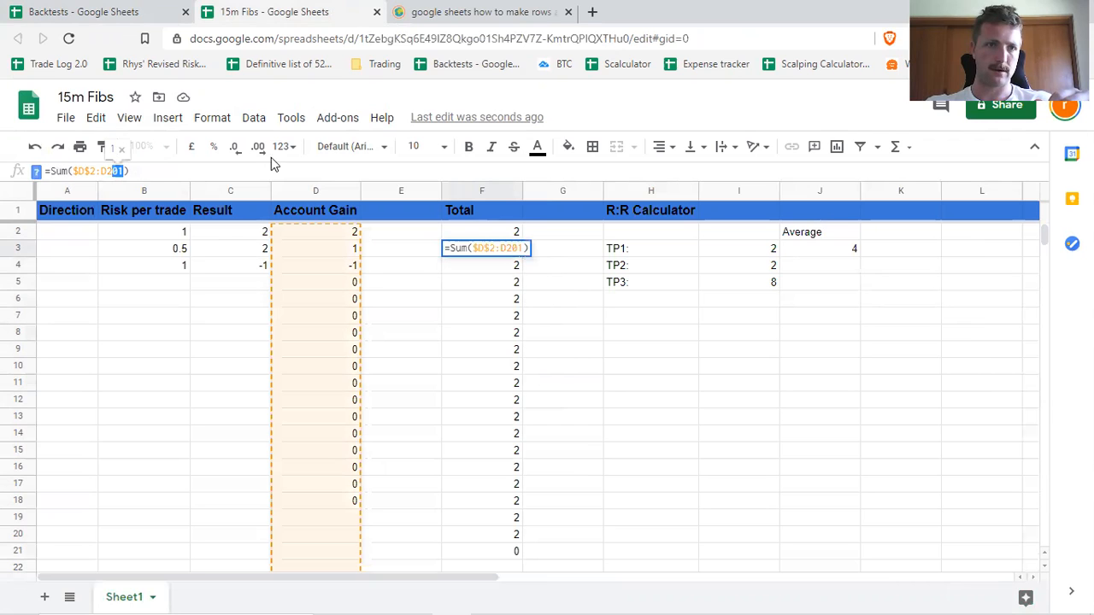
pyautogui.press('BackSpace')
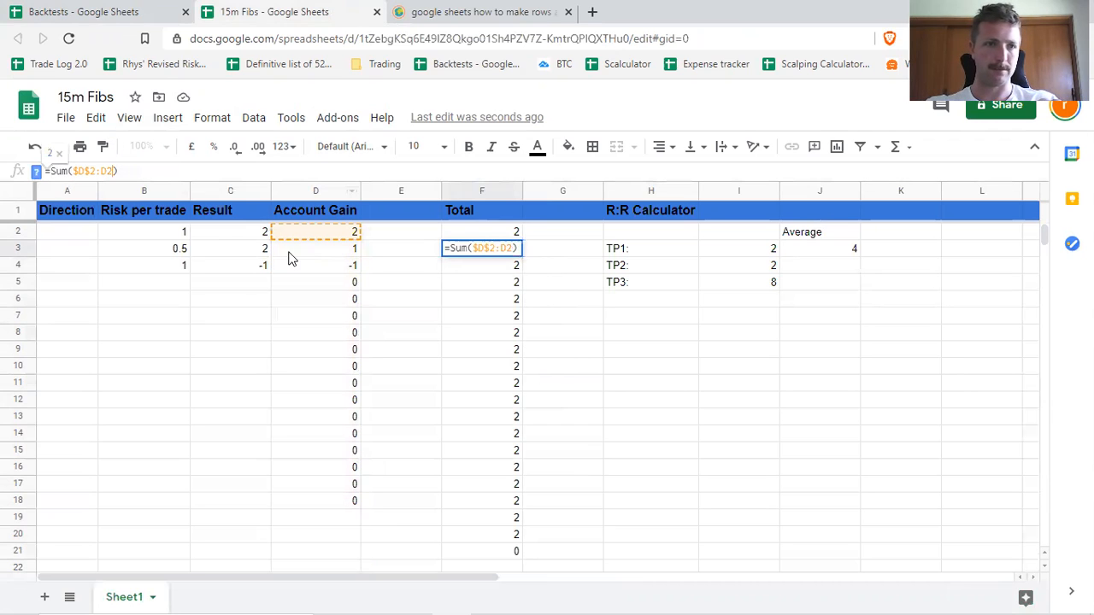
pyautogui.press('BackSpace')
pyautogui.write('3')
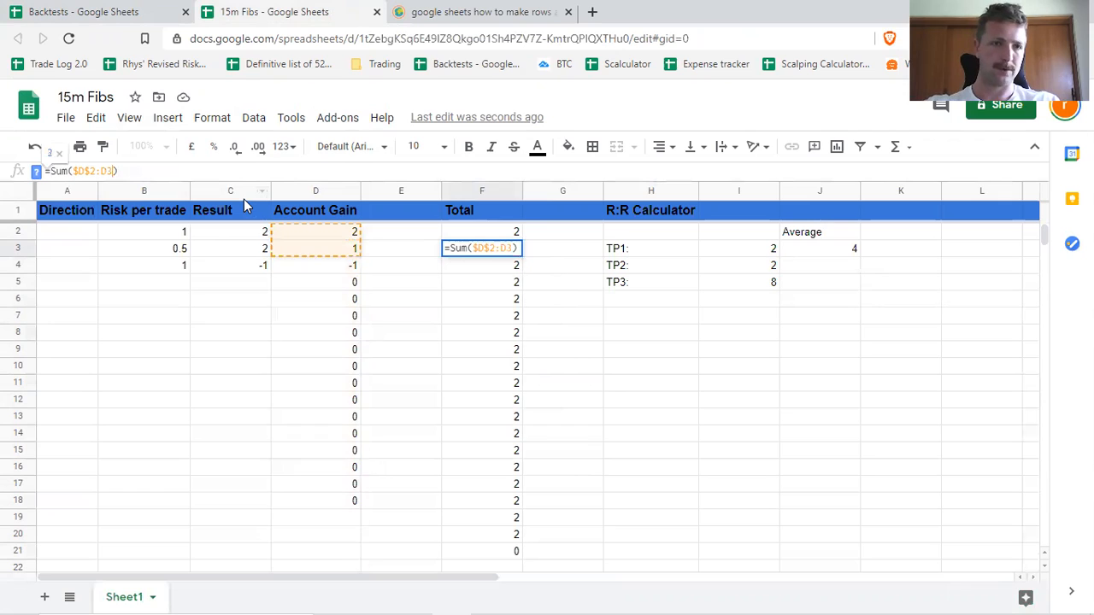
pyautogui.press('Return')
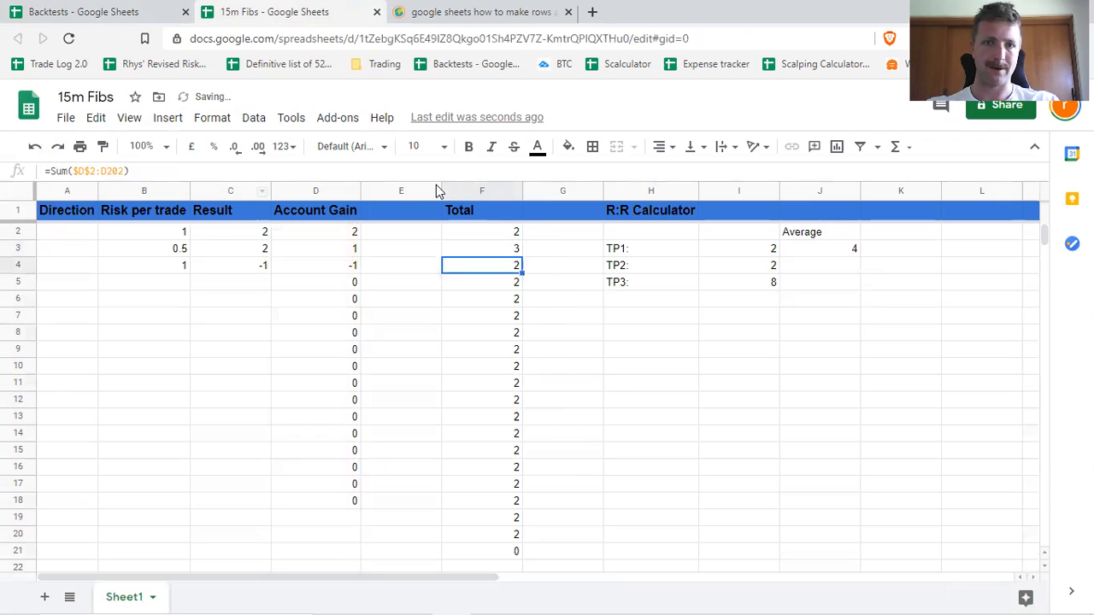
# Fill the running-total formula from F3 down the Total column over the existing formulas.
pyautogui.click(515, 248)
pyautogui.moveTo(520, 255); pyautogui.dragTo(526, 273)
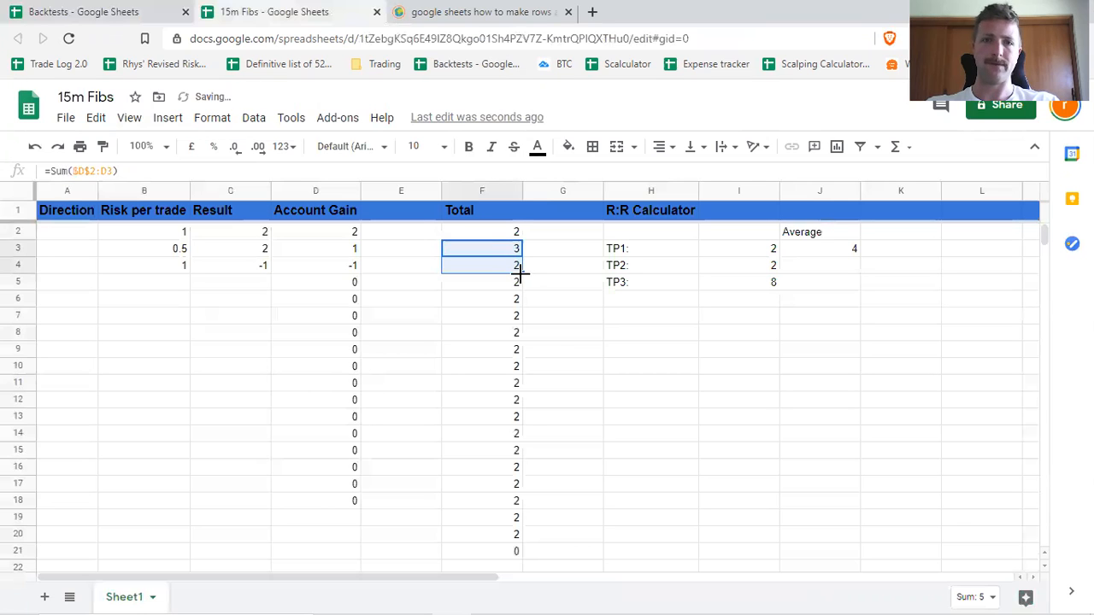
pyautogui.click(632, 332)
# Examine the Sum ranges in Total cells F4 and F10, and compare Total and Account Gain in row 8.
pyautogui.click(500, 268)
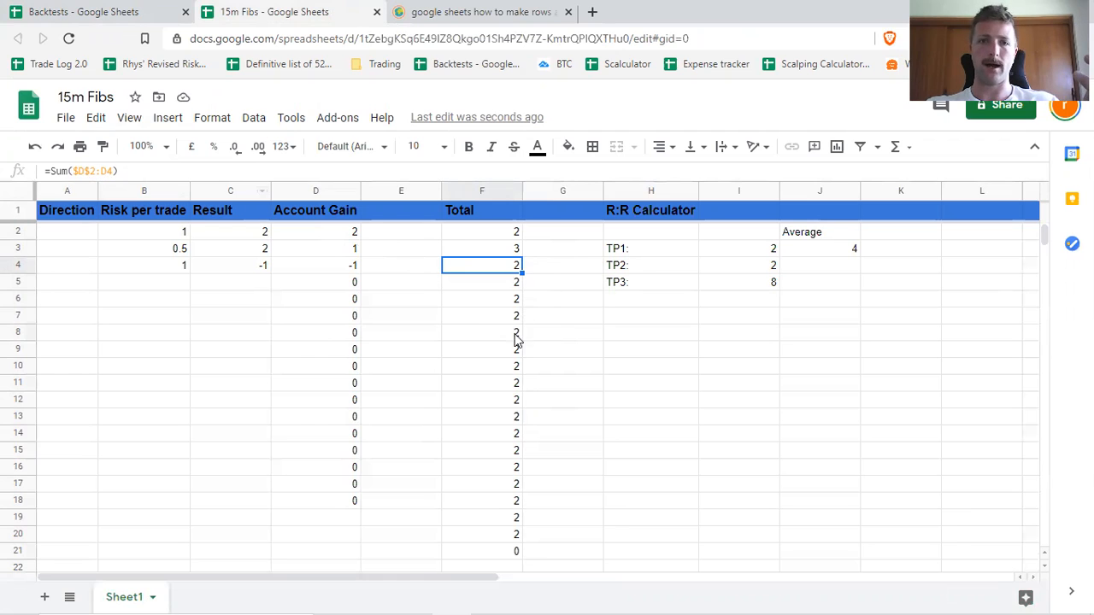
pyautogui.click(508, 368)
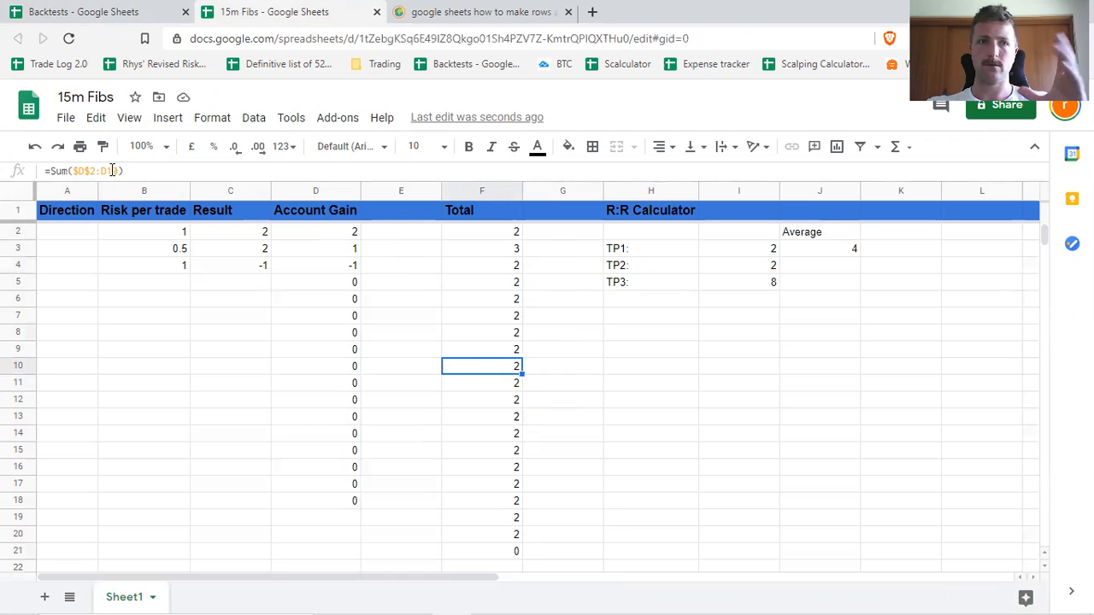
pyautogui.click(643, 427)
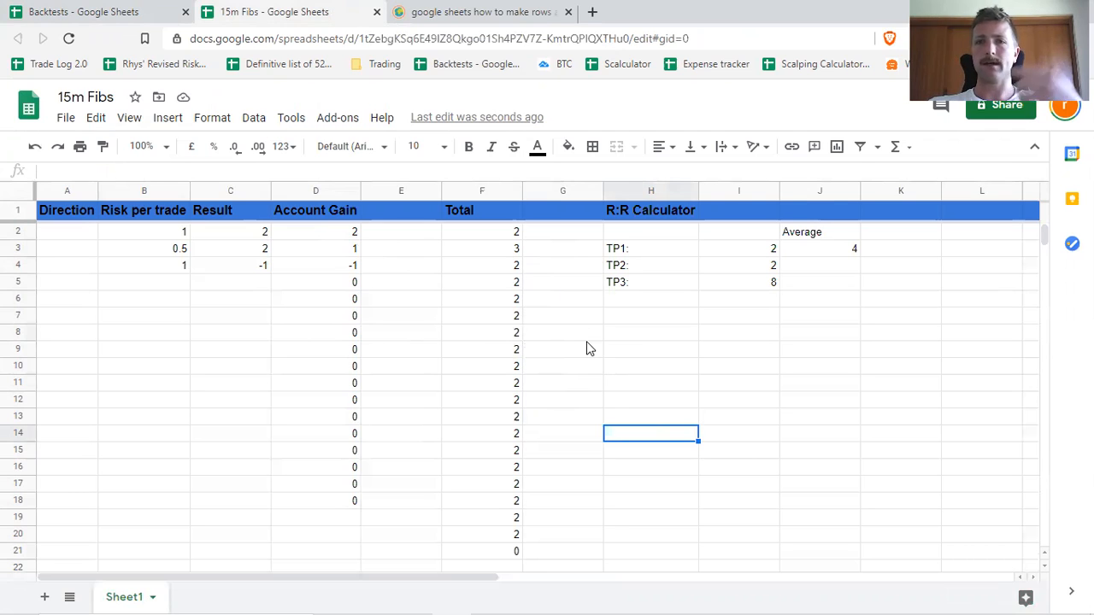
pyautogui.click(324, 333)
pyautogui.click(524, 334)
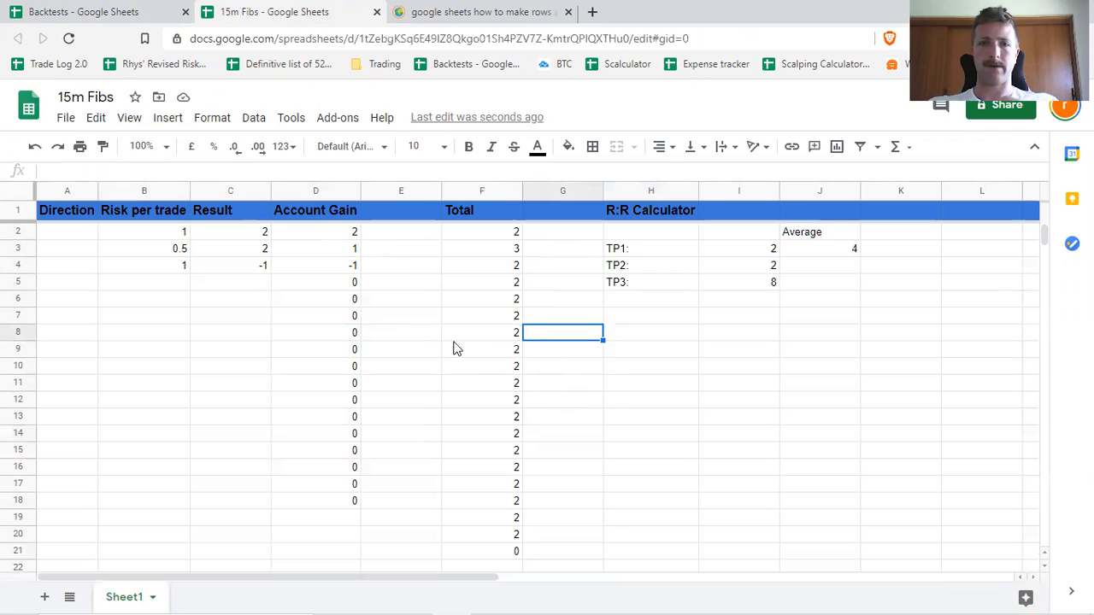
pyautogui.click(512, 336)
pyautogui.click(309, 333)
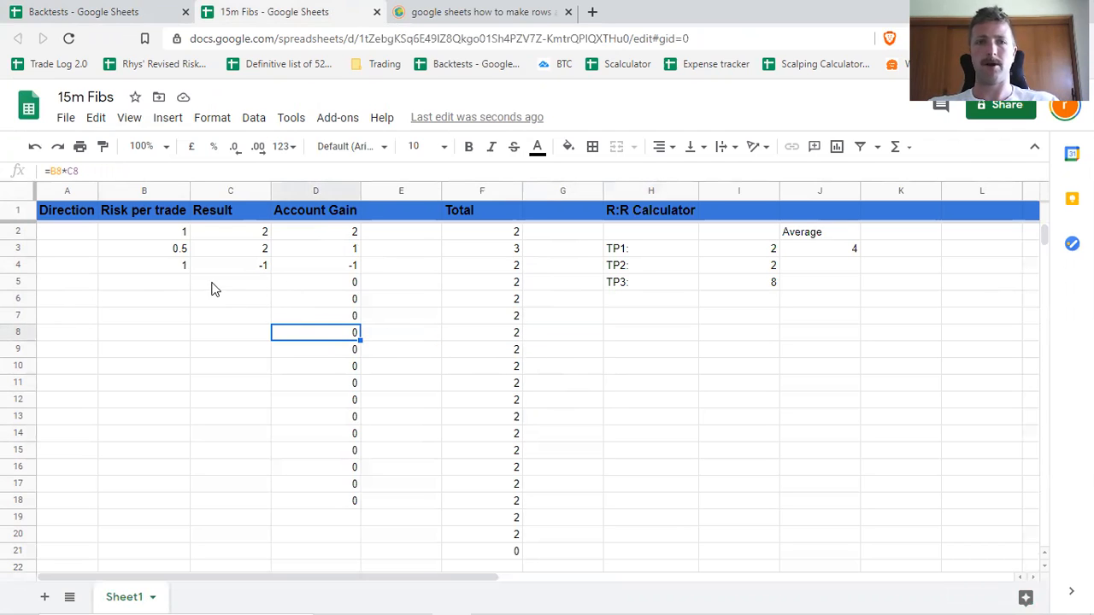
# Clear the Account Gain formulas in D5:D18 and enter a row 5 trade with a risk of 5 and a result of 10.
pyautogui.moveTo(350, 284); pyautogui.dragTo(339, 501)
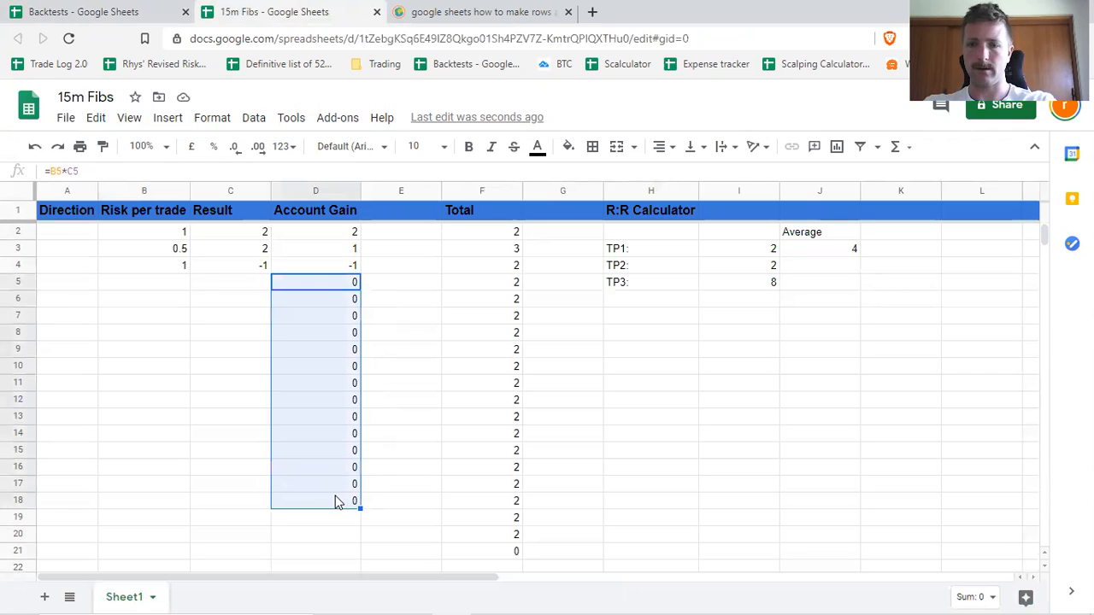
pyautogui.press('Delete')
pyautogui.click(171, 289)
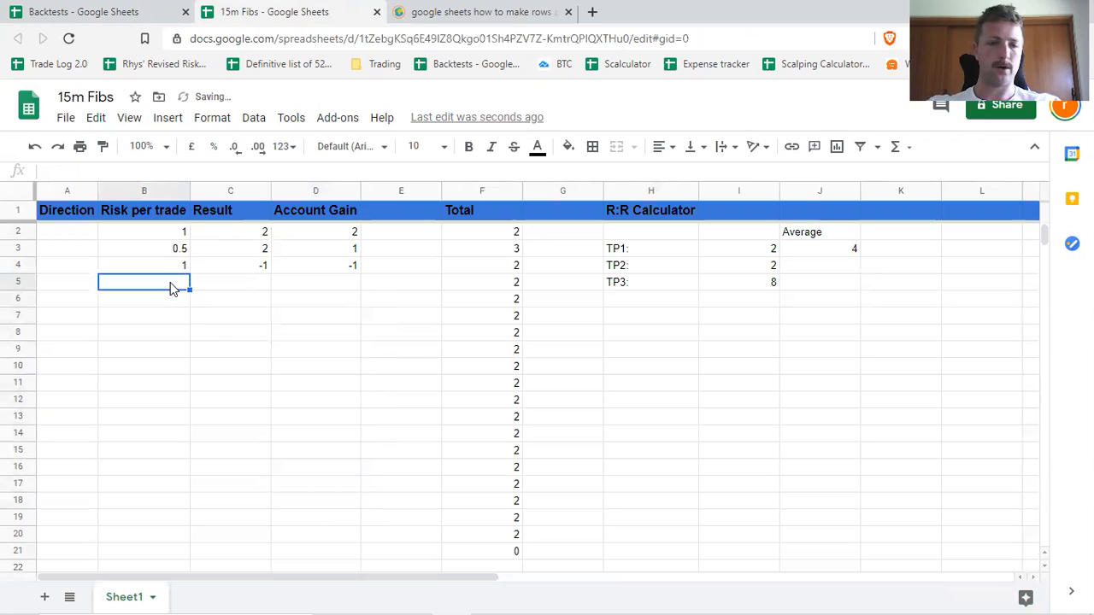
pyautogui.write('5')
pyautogui.press('Tab')
pyautogui.write('10')
pyautogui.press('Tab')
# Extend the Account Gain formula from D4 down to D5.
pyautogui.click(351, 269)
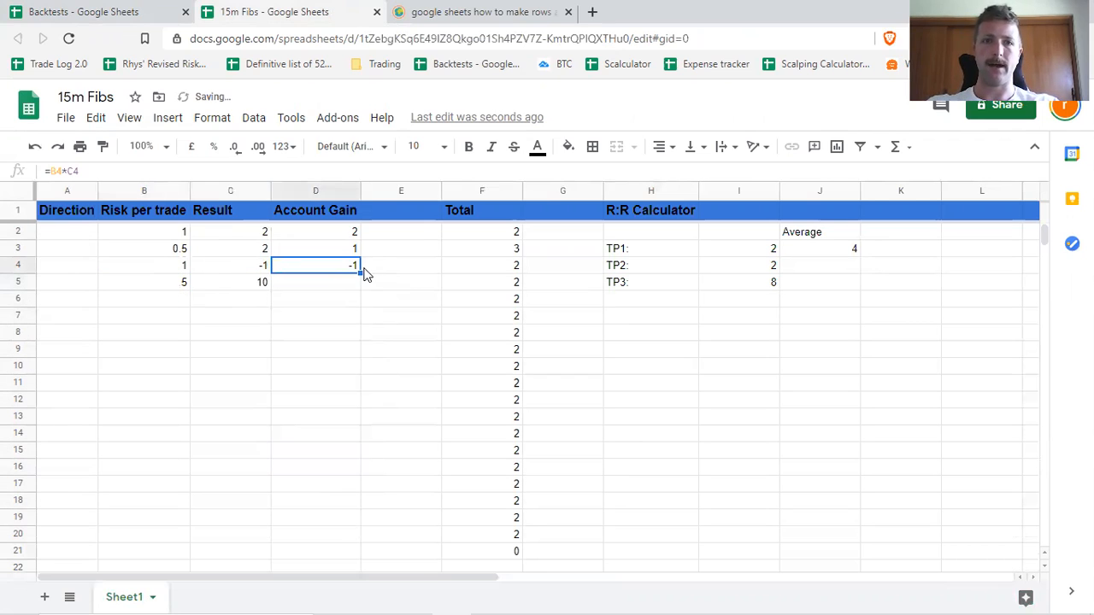
pyautogui.doubleClick(360, 274)
pyautogui.click(392, 267)
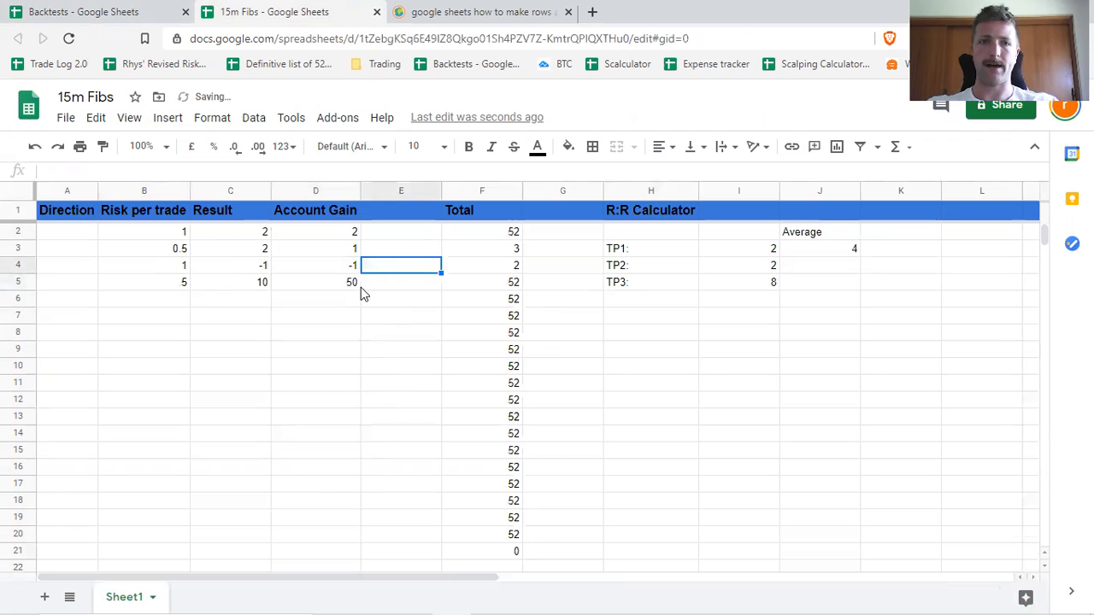
pyautogui.click(357, 282)
# Insert If(isblank( before B4*C4 in the Account Gain formula in D4.
pyautogui.click(356, 268)
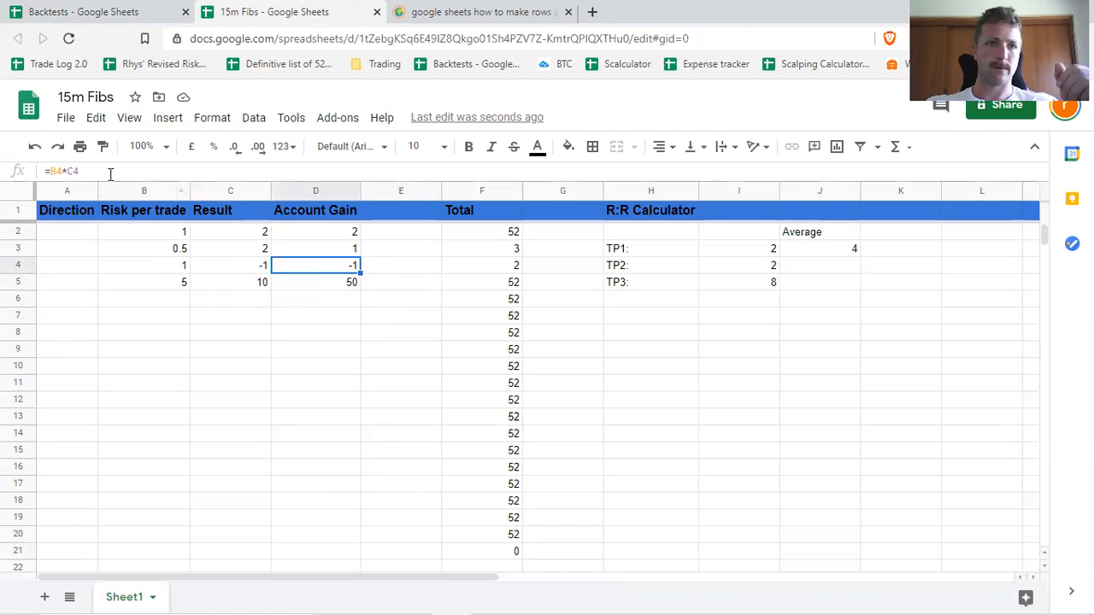
pyautogui.click(51, 171)
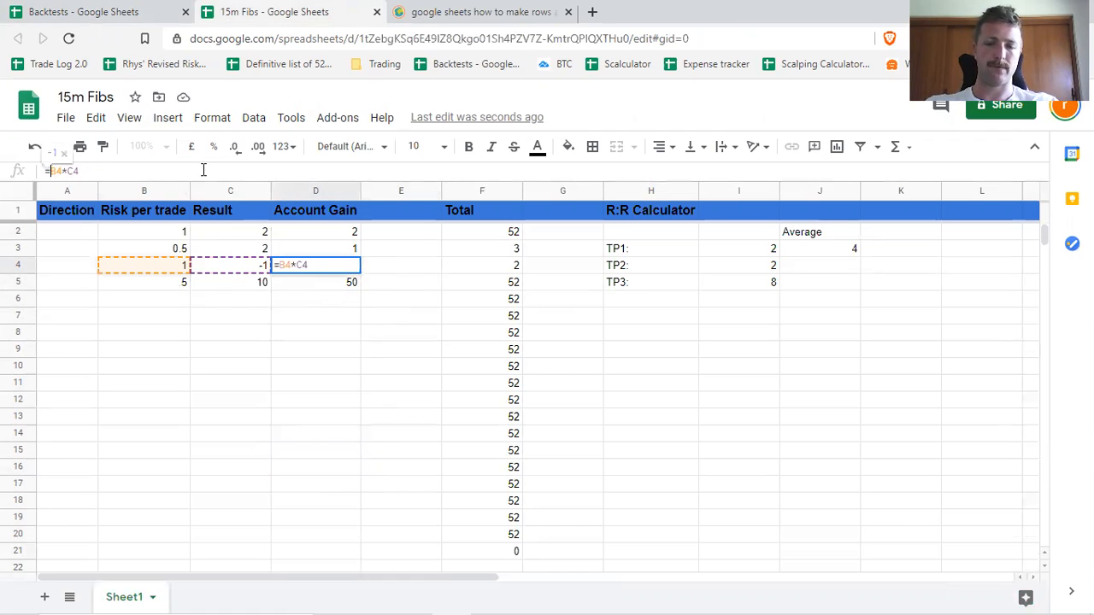
pyautogui.write('If')
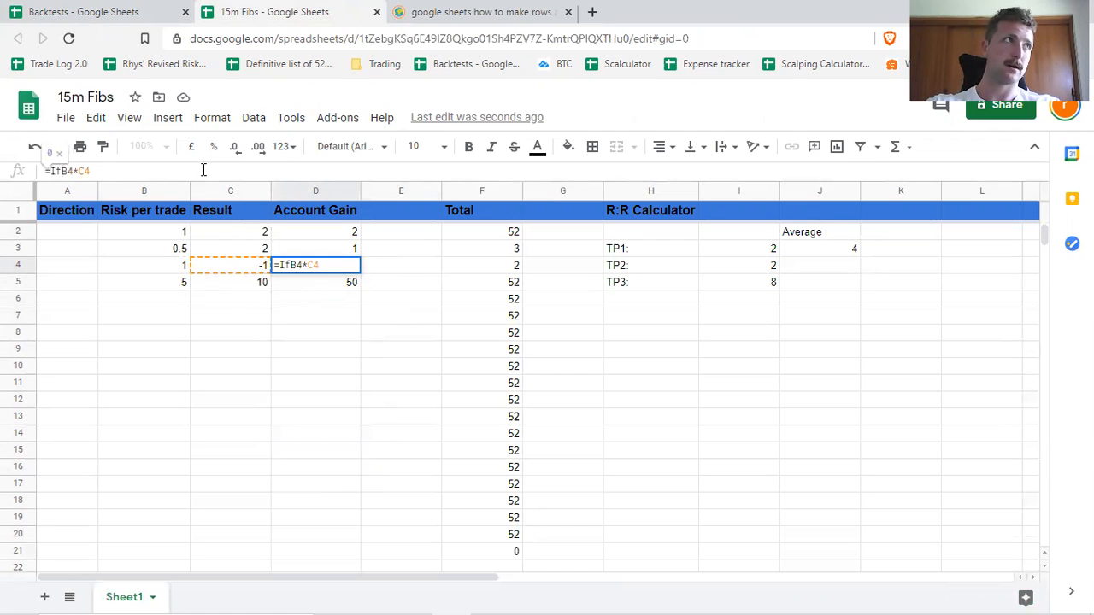
pyautogui.write('(isblan')
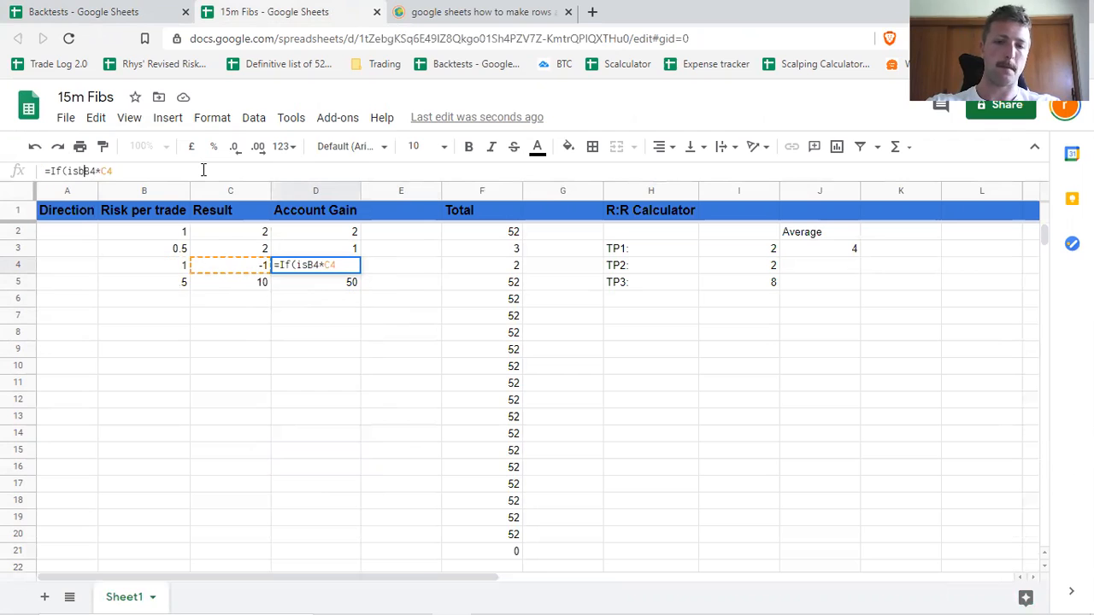
pyautogui.write('k(')
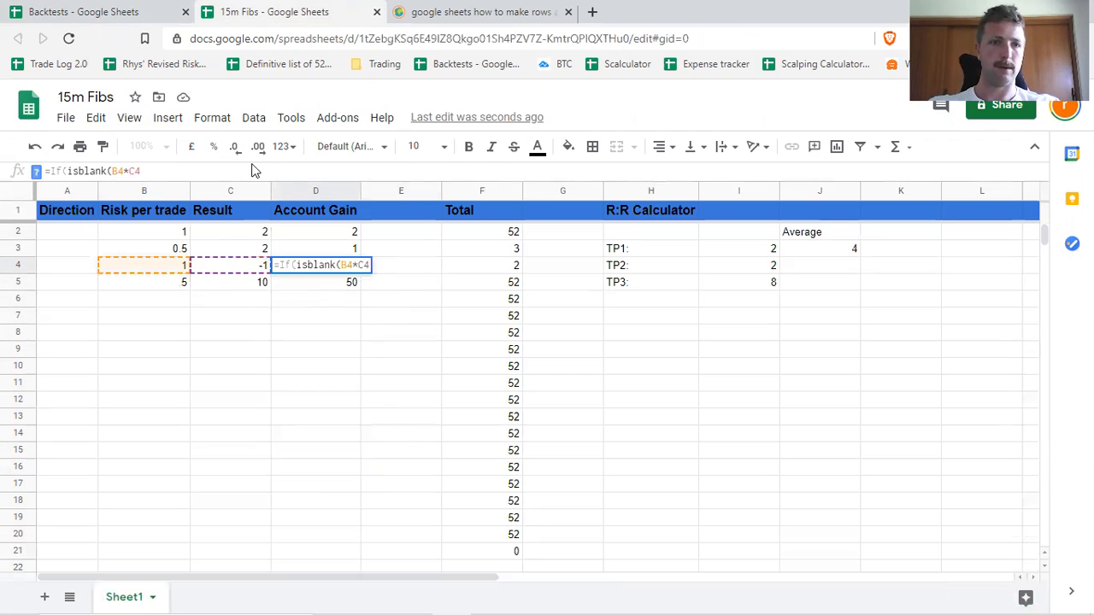
pyautogui.click(225, 270)
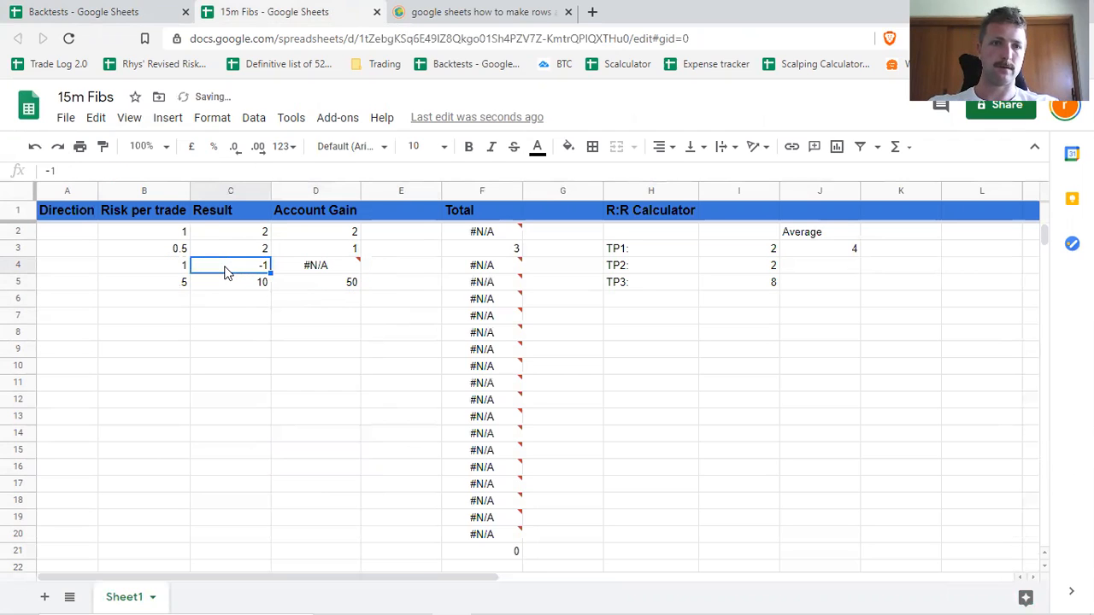
# Complete the Account Gain formula in D4 as =If(isblank(C4),"",B4*C4).
pyautogui.click(317, 267)
pyautogui.doubleClick(344, 266)
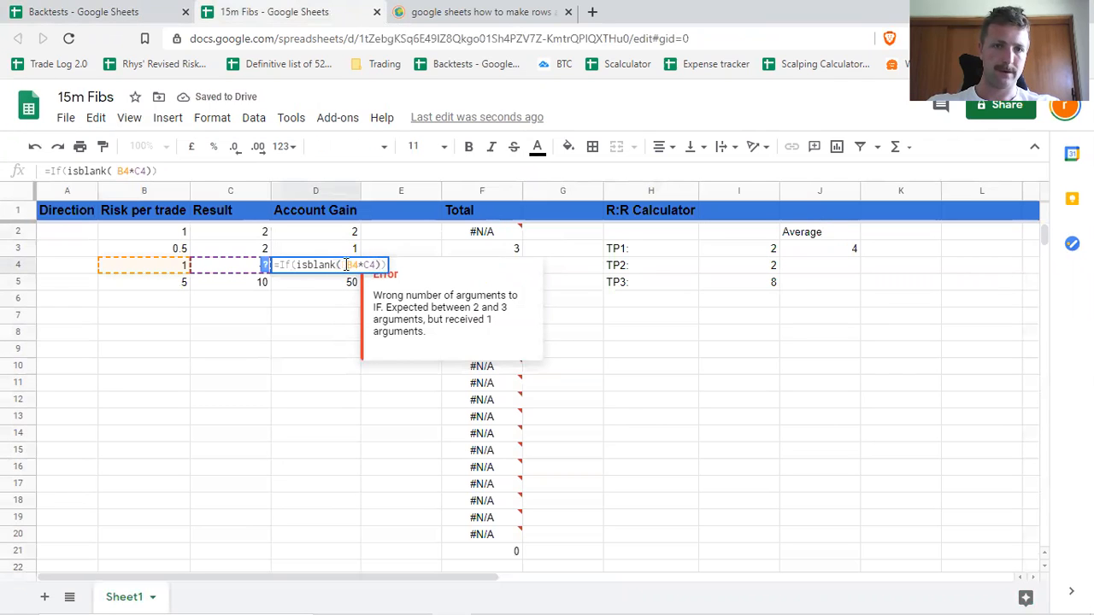
pyautogui.click(239, 264)
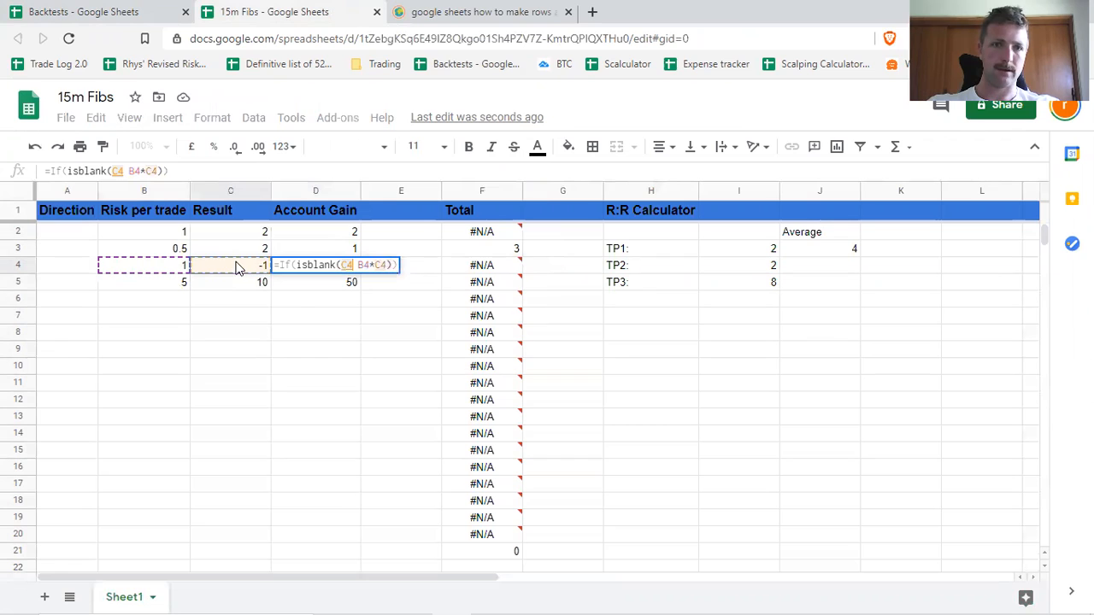
pyautogui.write(')')
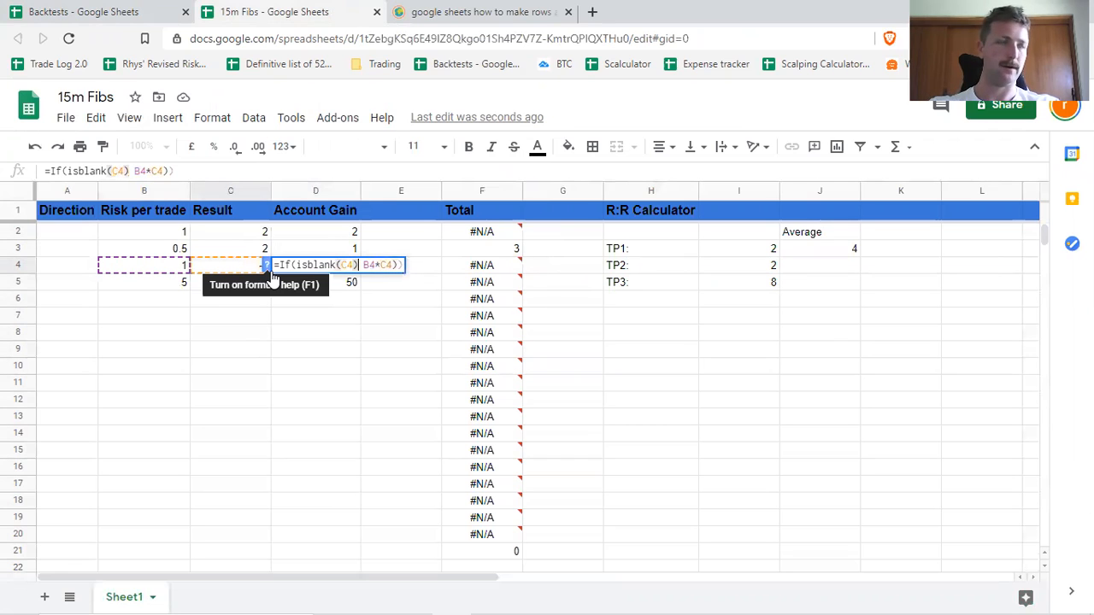
pyautogui.write(',')
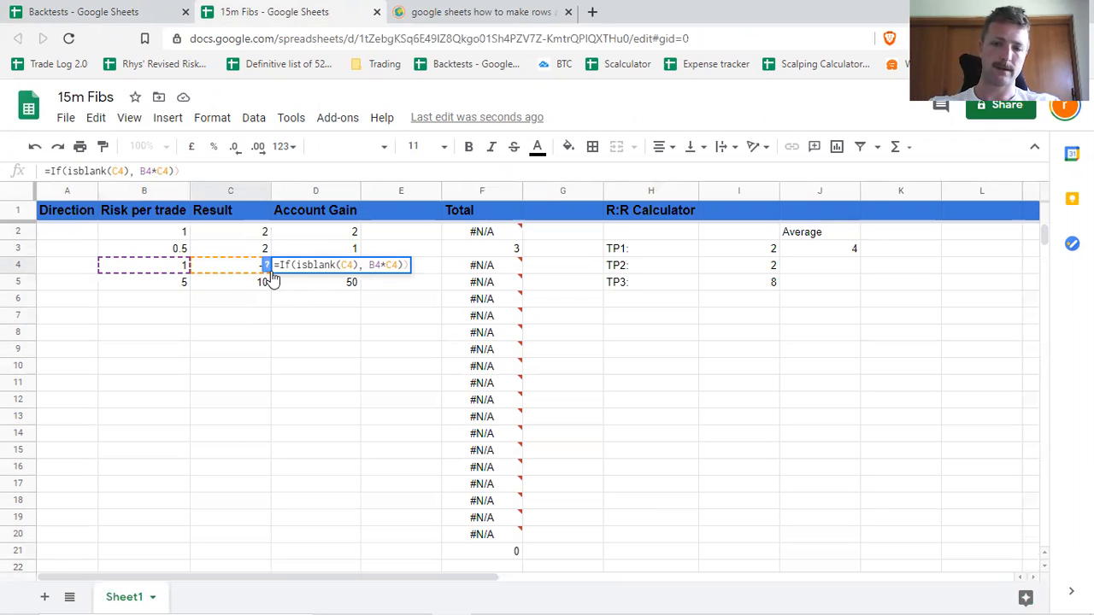
pyautogui.write('""')
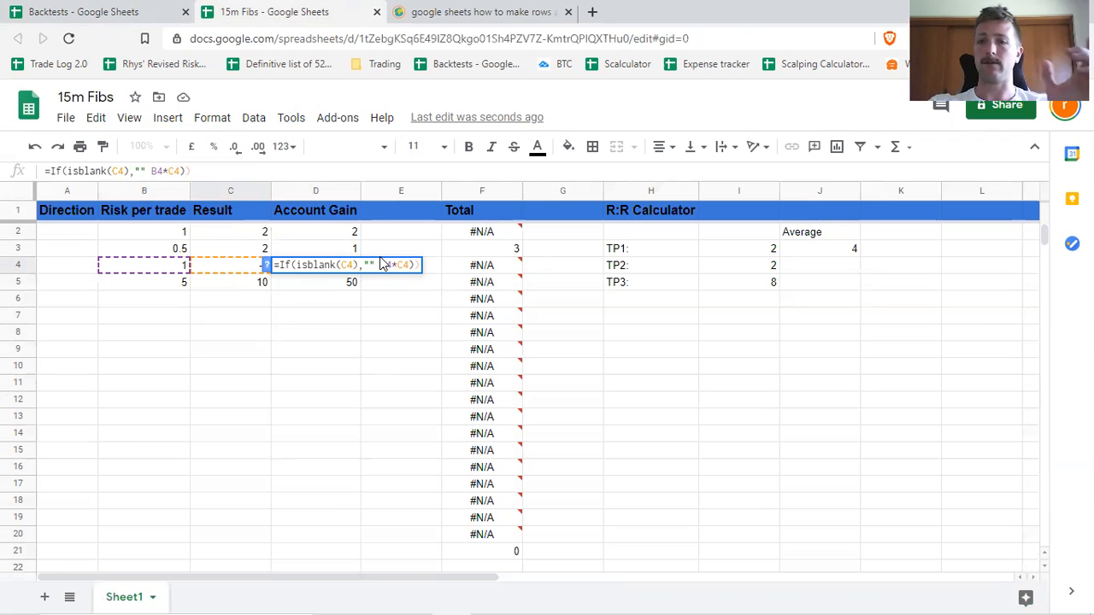
pyautogui.write(',')
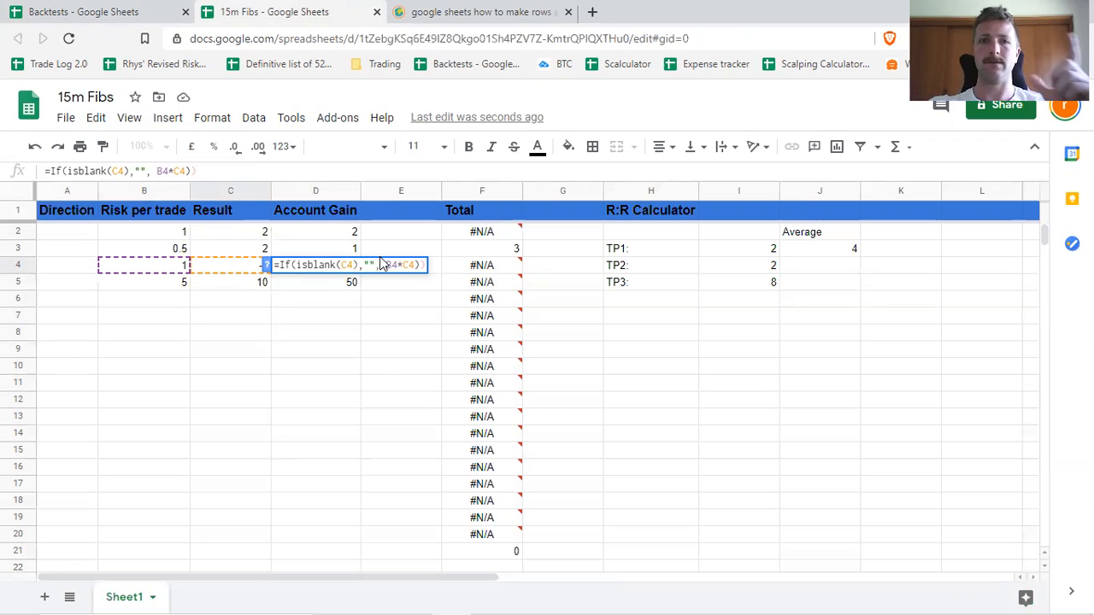
pyautogui.press('Delete')
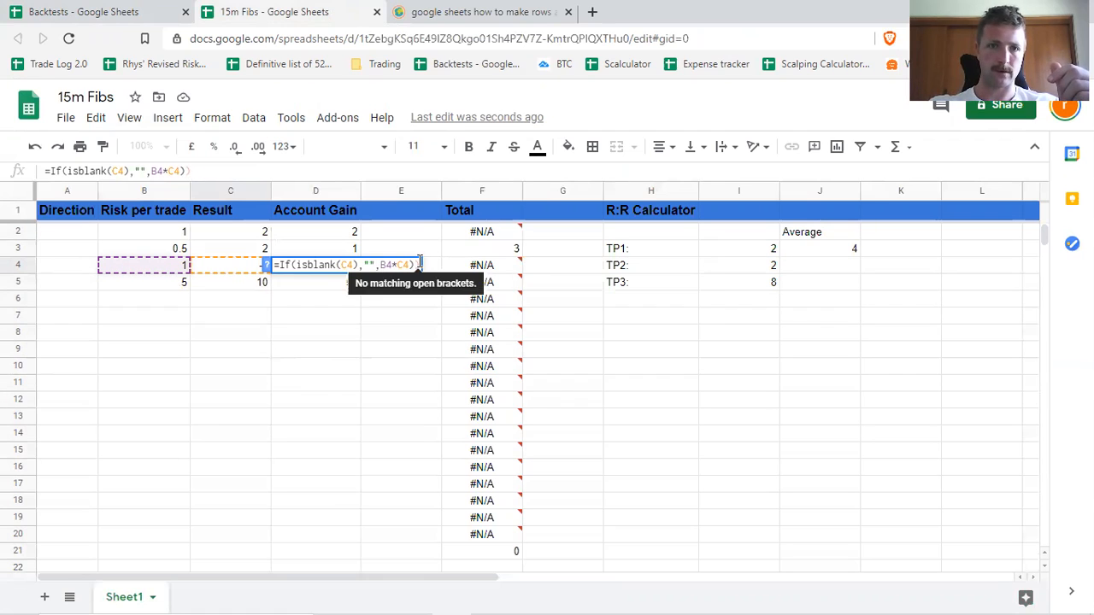
pyautogui.click(418, 266)
pyautogui.write(')')
pyautogui.press('BackSpace')
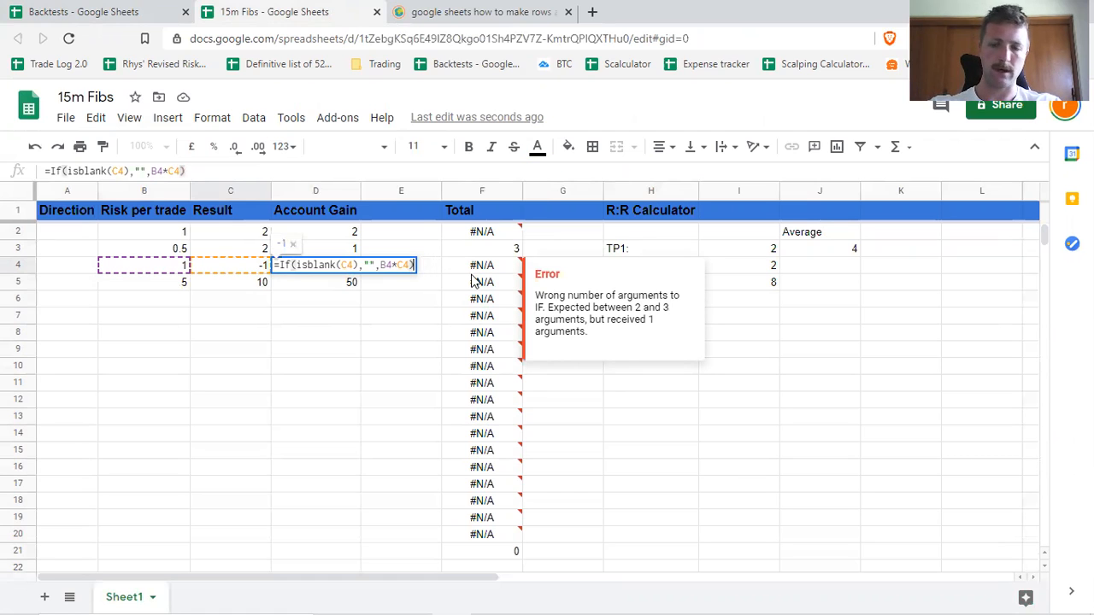
pyautogui.press('Return')
# Fill the Account Gain formula from D4 down to D15.
pyautogui.click(331, 266)
pyautogui.moveTo(360, 273); pyautogui.dragTo(342, 451)
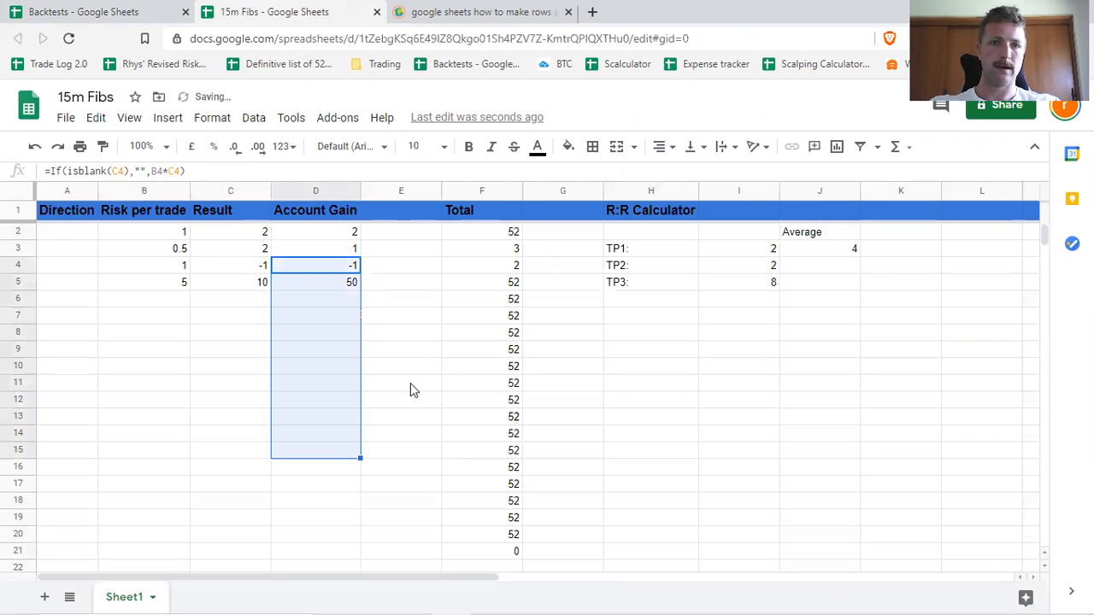
pyautogui.click(331, 308)
# Enter a row 6 trade with a risk per trade of 1 and a result of 2.
pyautogui.click(167, 297)
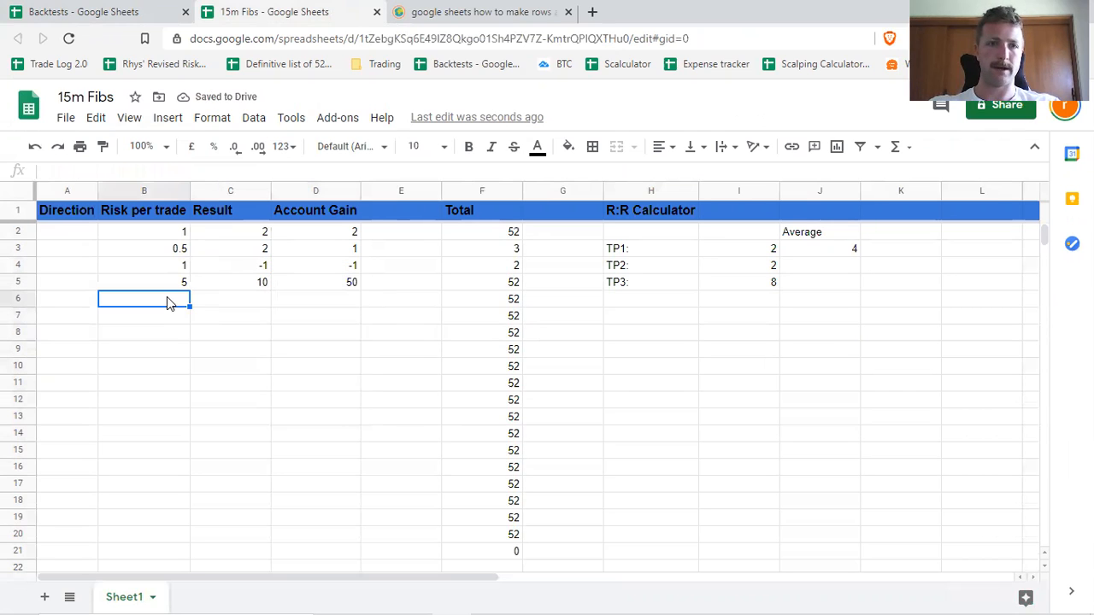
pyautogui.write('1')
pyautogui.press('Tab')
pyautogui.write('2')
pyautogui.press('Tab')
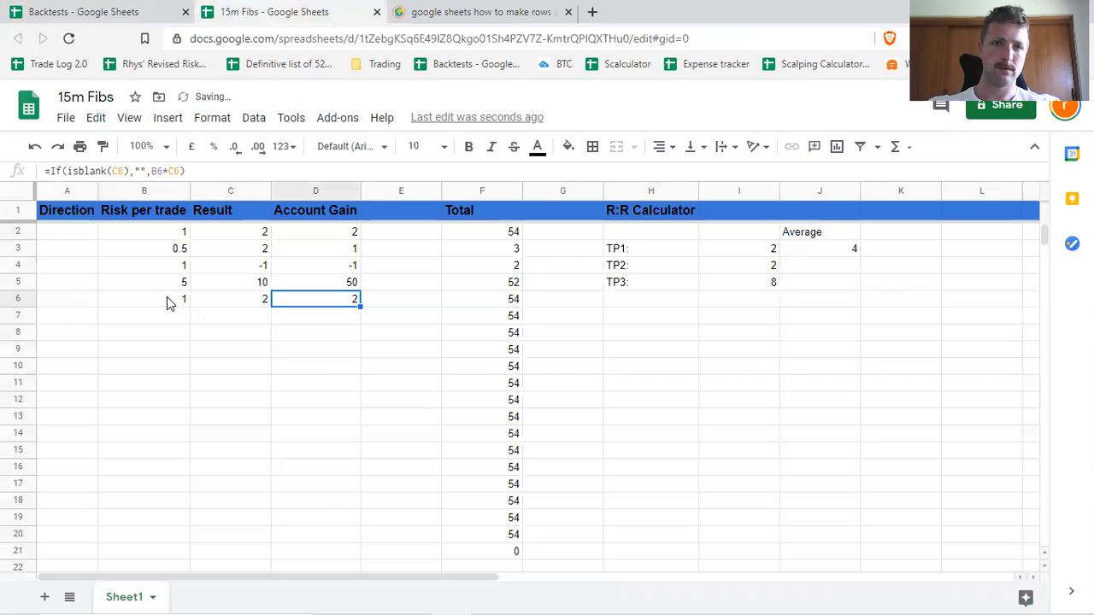
# Wrap the Total formula in F6 in a blank check on the result: =If(ISBLANK(C6),"", Sum($D$2:D6)).
pyautogui.click(469, 302)
pyautogui.click(49, 172)
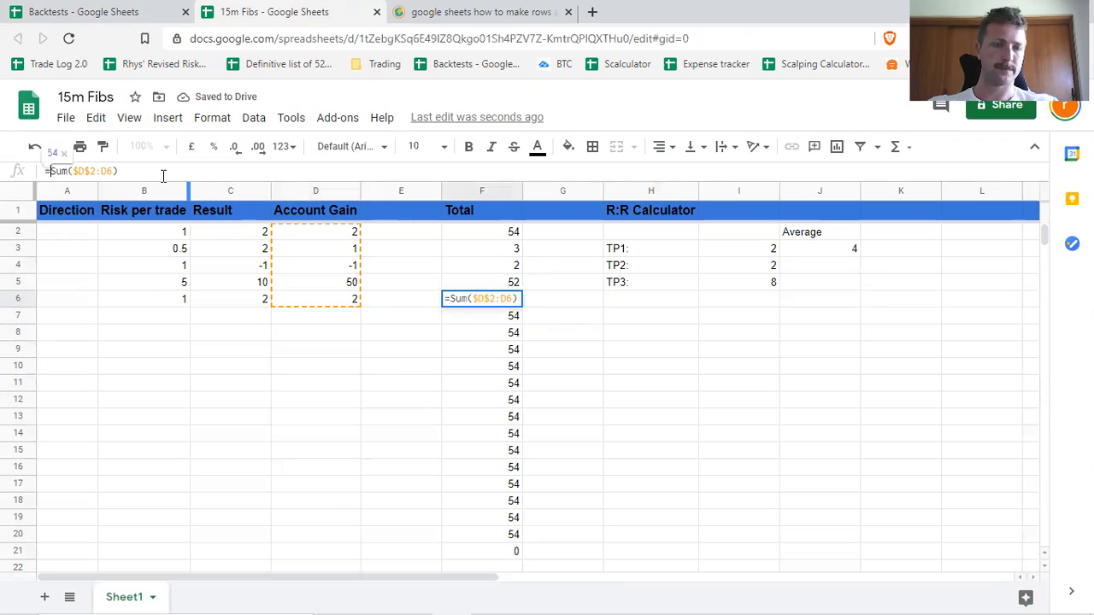
pyautogui.write('If(')
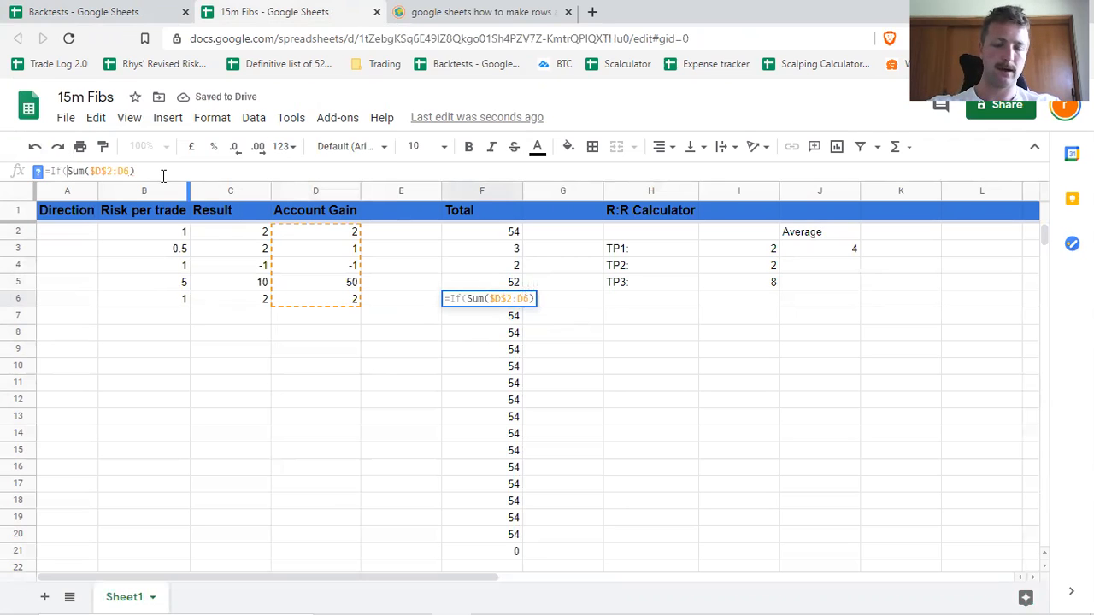
pyautogui.write('ISBLANK')
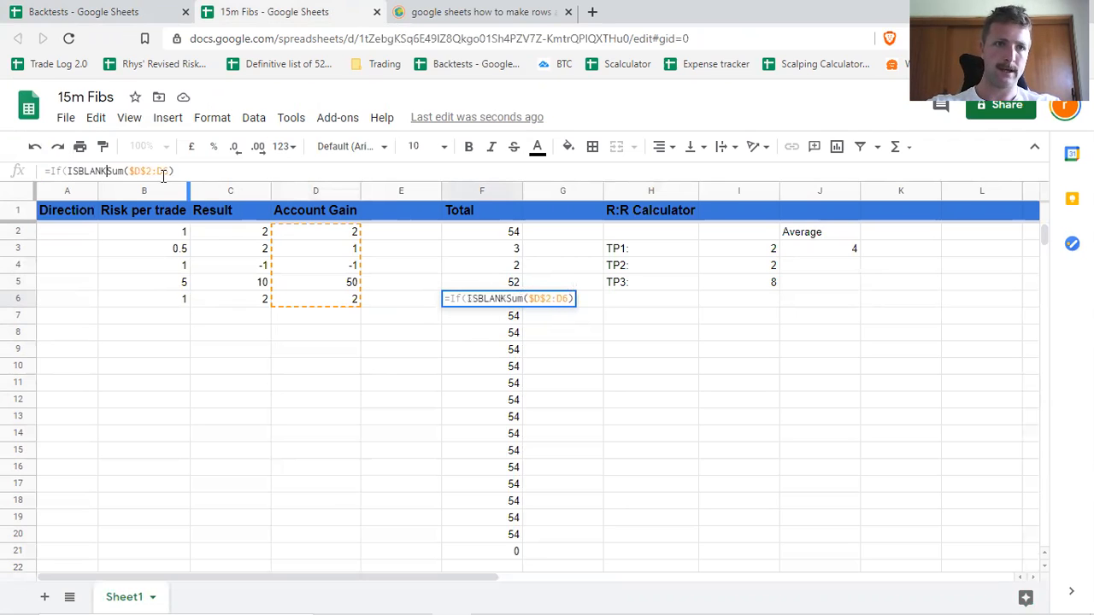
pyautogui.write('(')
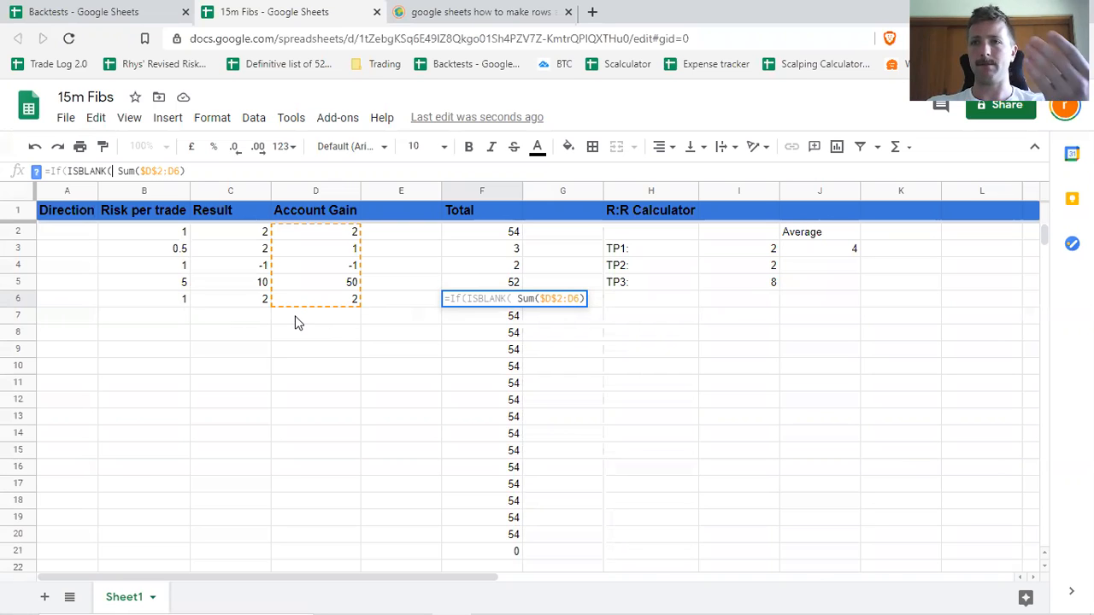
pyautogui.click(243, 297)
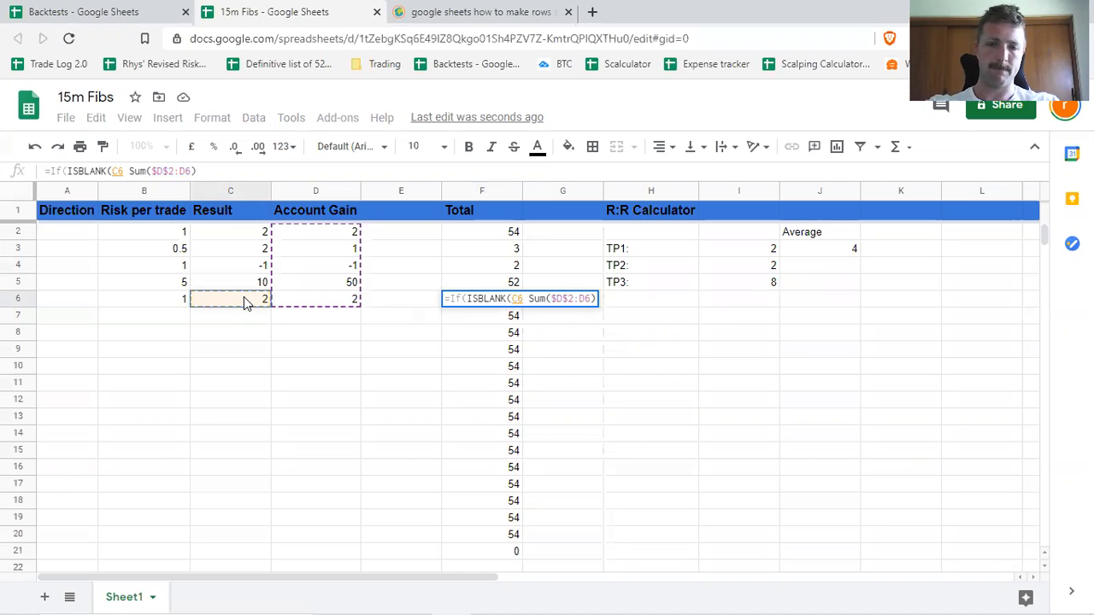
pyautogui.write('),"",')
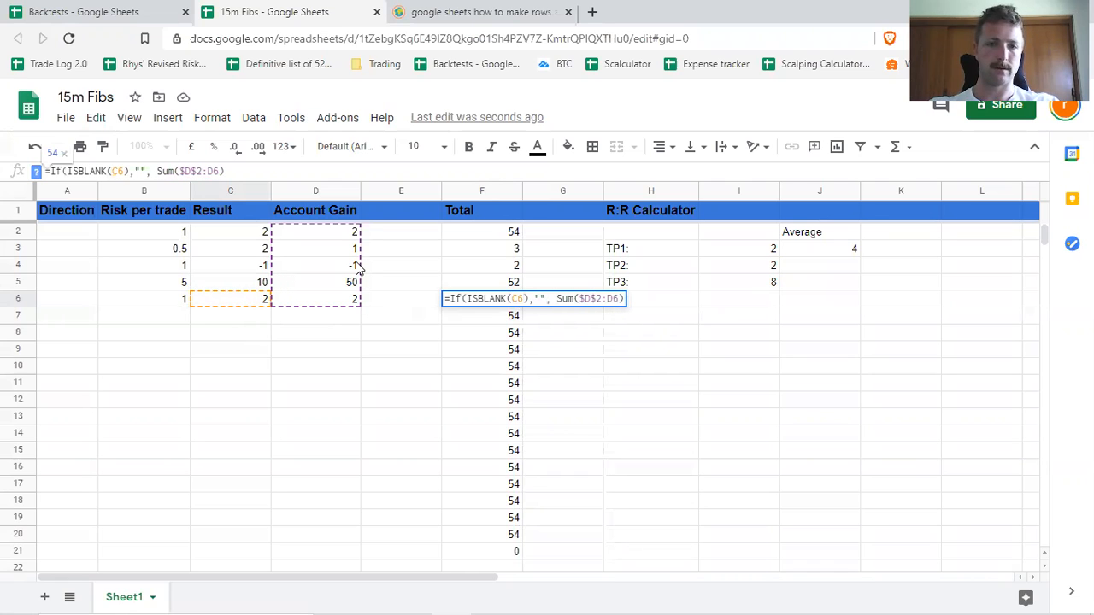
pyautogui.press('Return')
pyautogui.click(478, 299)
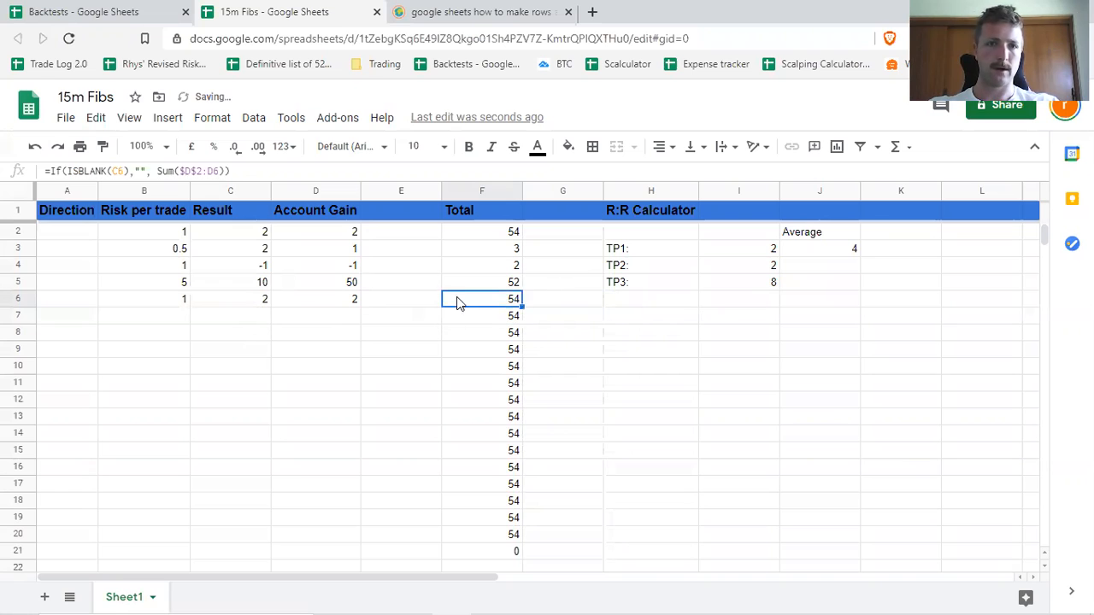
# Try swapping the two outcomes in the D6 Account Gain formula: =If(isblank(C6),B6*C6,"").
pyautogui.click(355, 293)
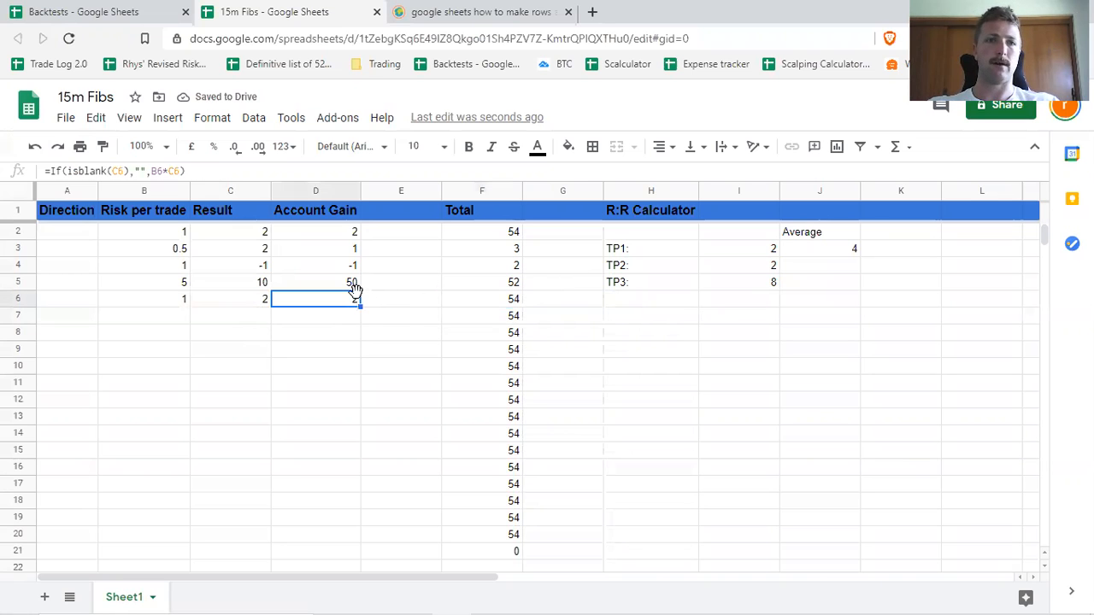
pyautogui.click(136, 171)
pyautogui.press('Delete')
pyautogui.press('Delete')
pyautogui.press('Delete')
pyautogui.click(163, 169)
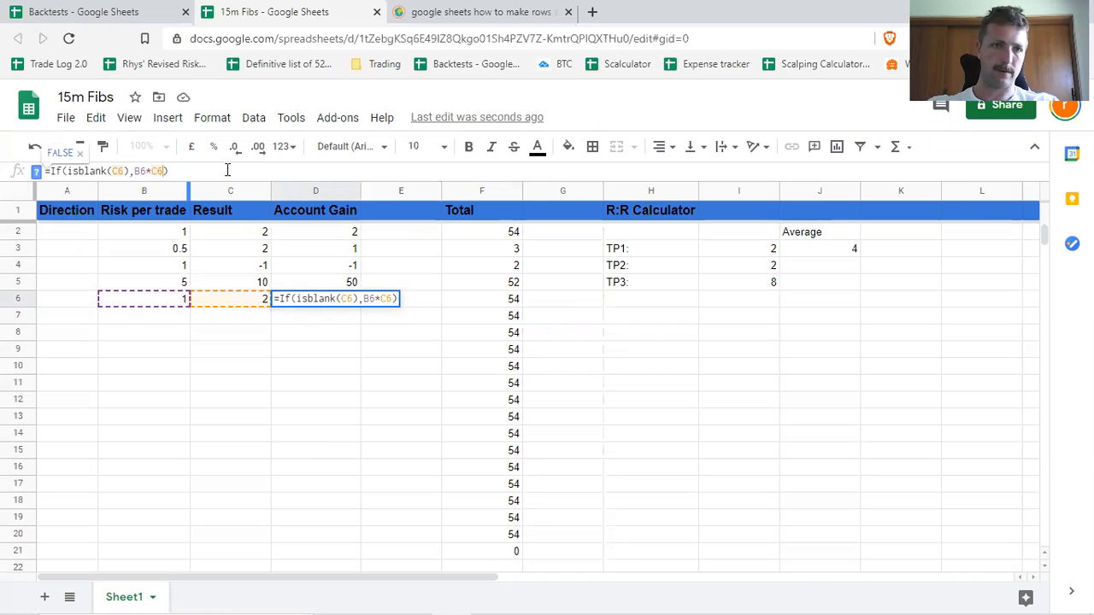
pyautogui.write(',""')
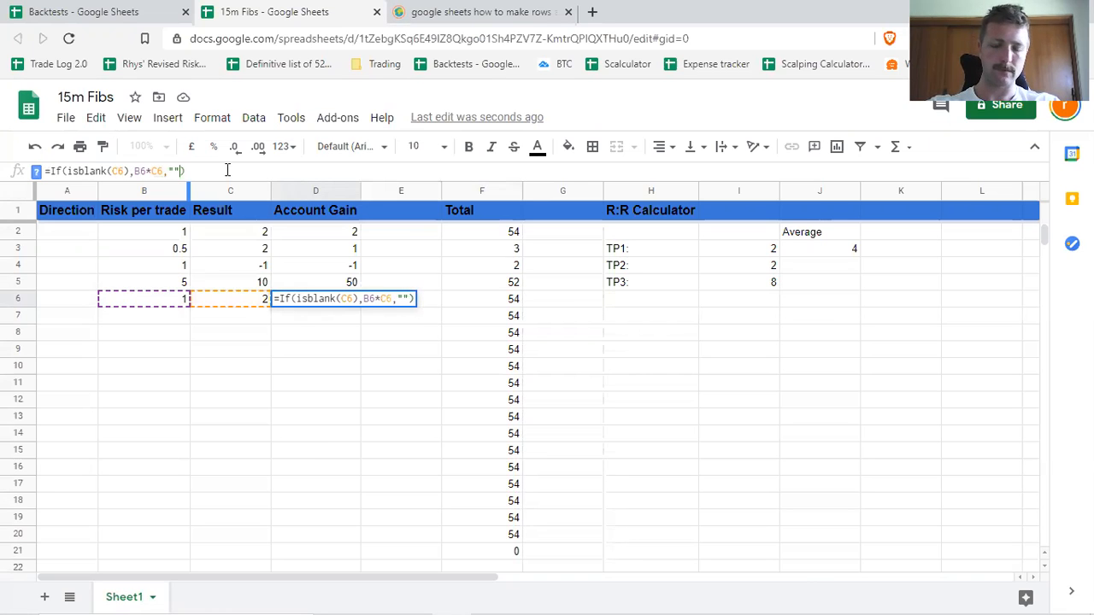
pyautogui.press('Return')
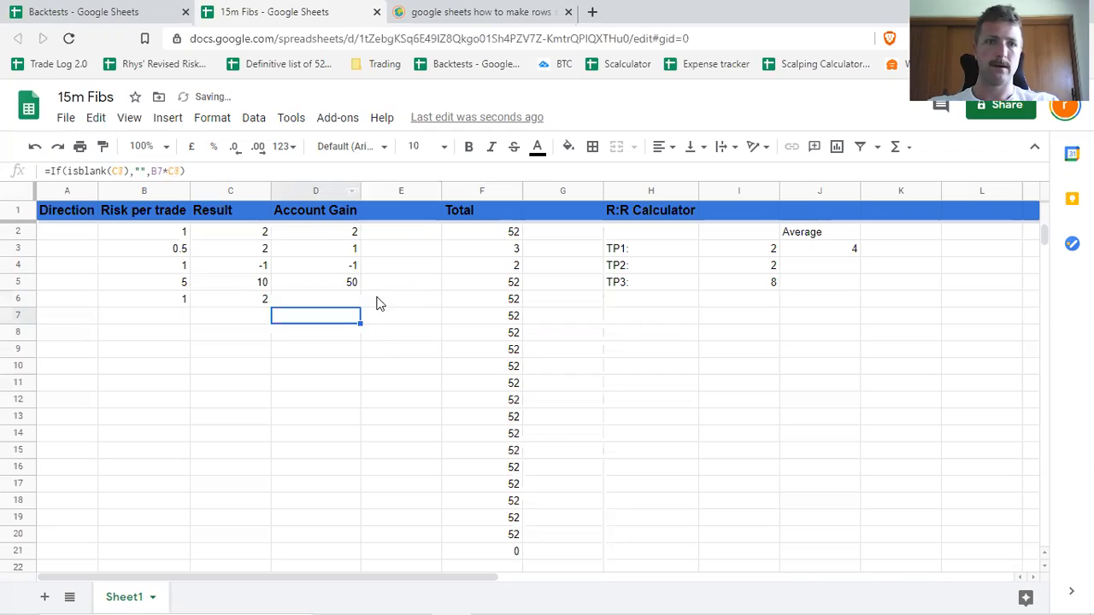
pyautogui.click(286, 304)
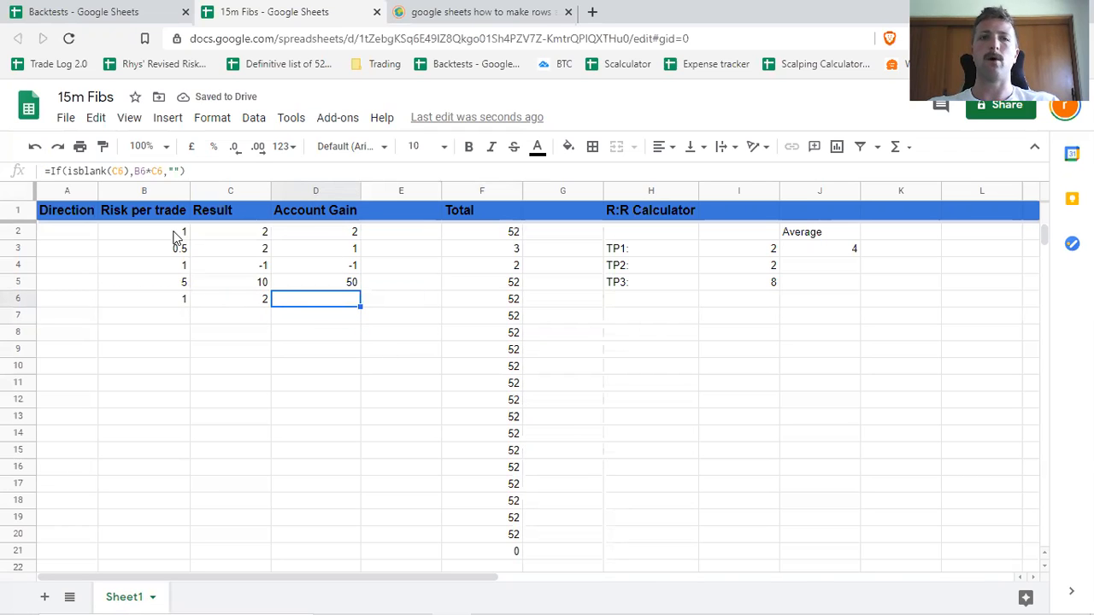
# Restore the D6 Account Gain formula to =If(isblank(C6),"",B6*C6).
pyautogui.doubleClick(339, 306)
pyautogui.click(178, 172)
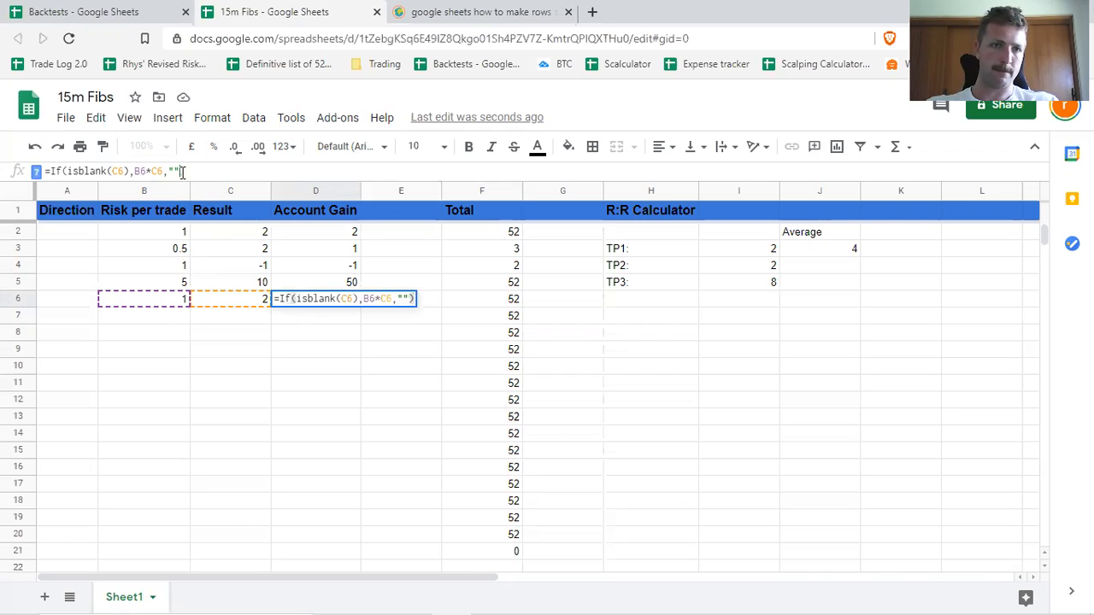
pyautogui.press('BackSpace')
pyautogui.press('BackSpace')
pyautogui.press('BackSpace')
pyautogui.press('Left')
pyautogui.press('Left')
pyautogui.press('Left')
pyautogui.press('Left')
pyautogui.write('"')
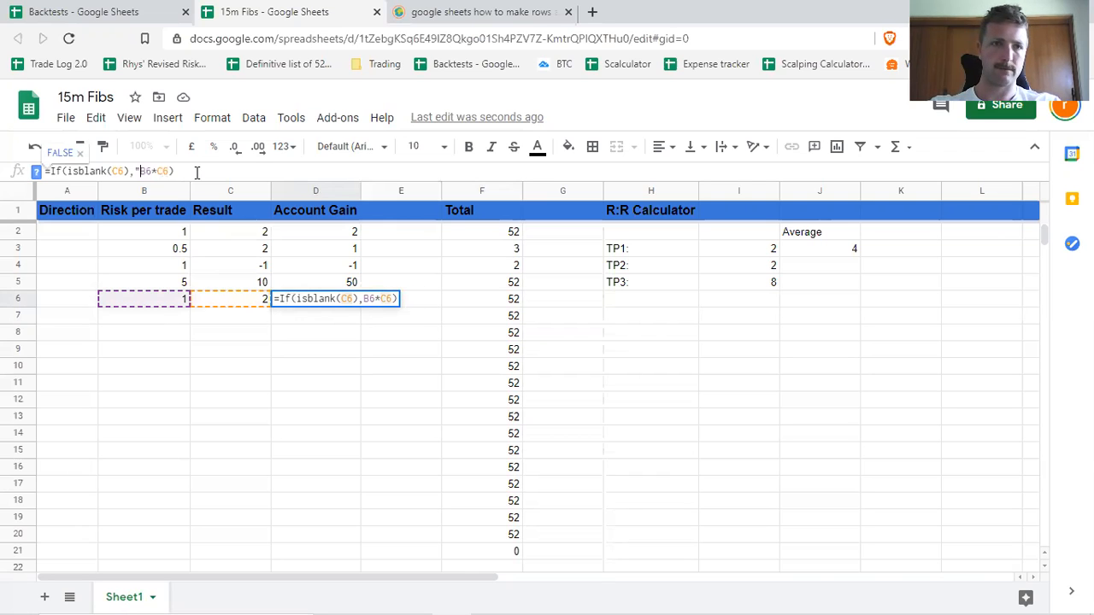
pyautogui.write('",')
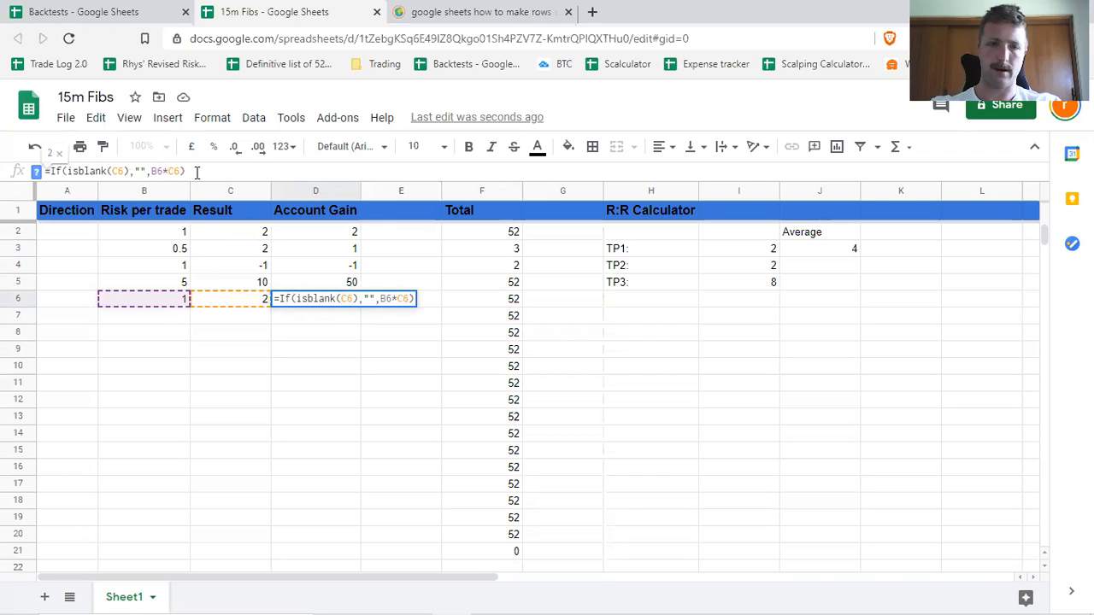
pyautogui.press('Return')
pyautogui.click(394, 367)
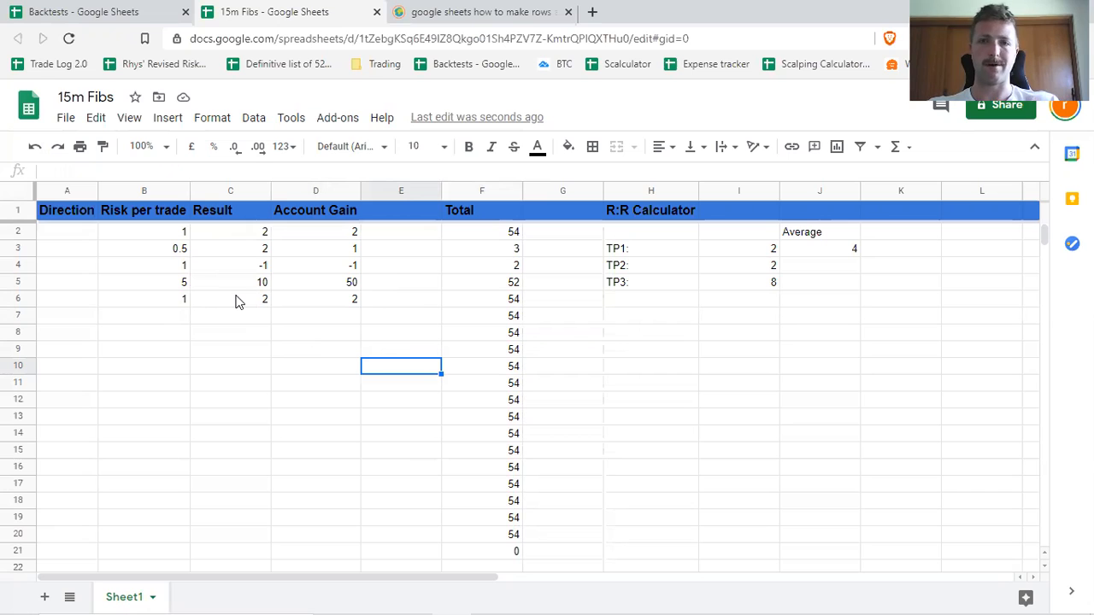
# Fill the blank-checking Total formula from F6 down to F20.
pyautogui.click(503, 286)
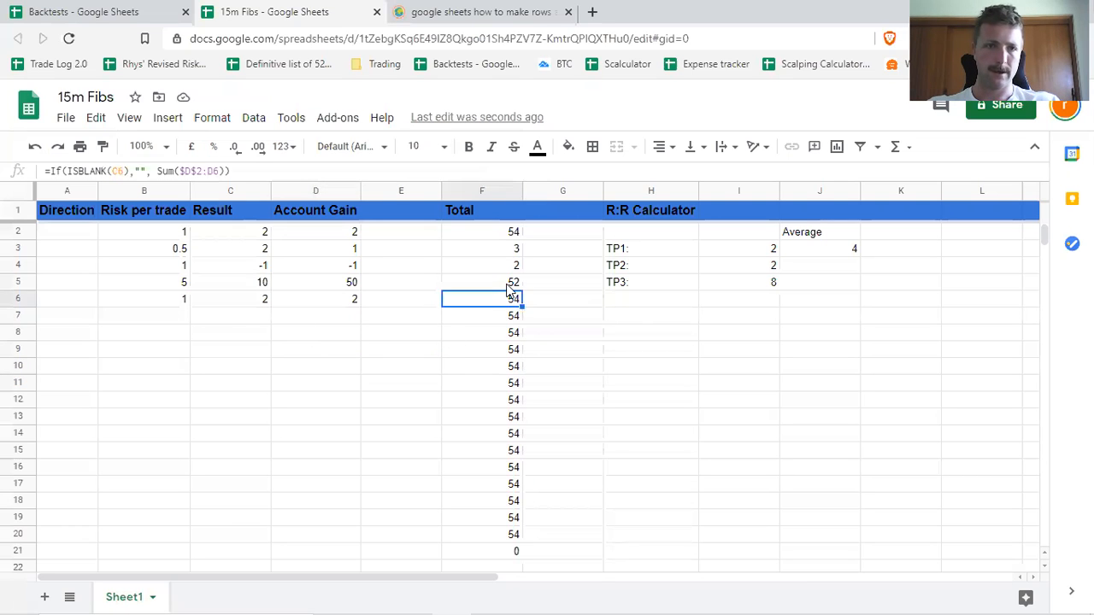
pyautogui.click(513, 300)
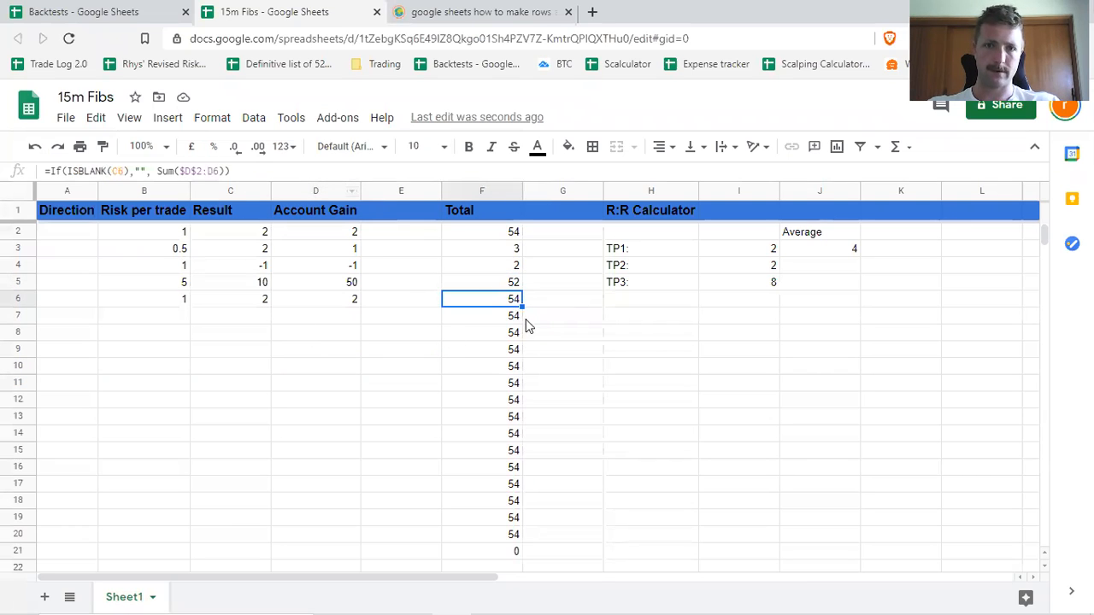
pyautogui.moveTo(519, 309); pyautogui.dragTo(520, 534)
pyautogui.press('Delete')
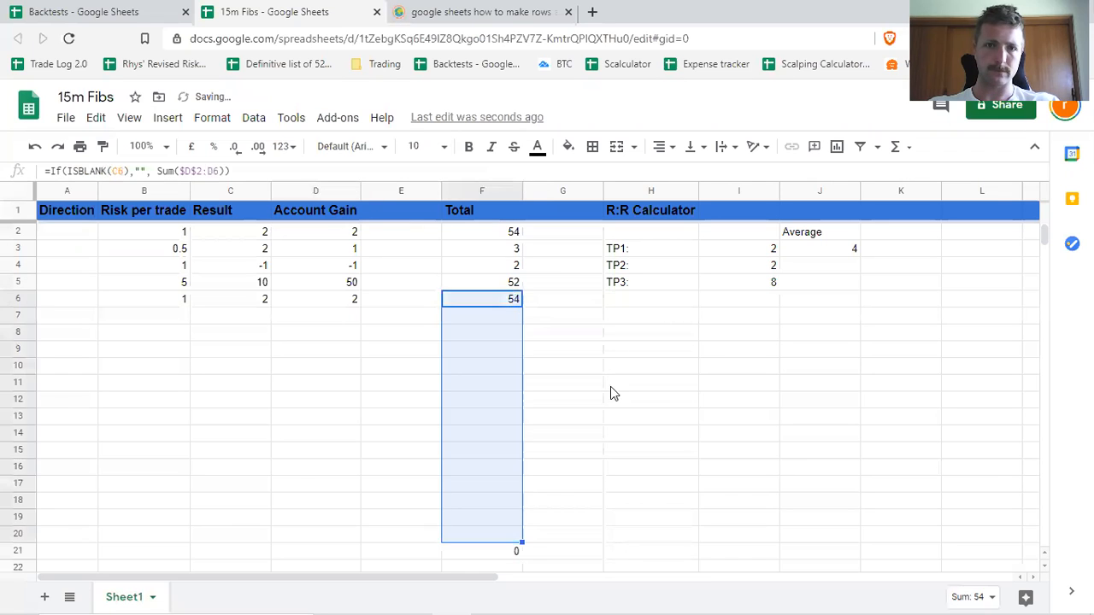
pyautogui.click(610, 386)
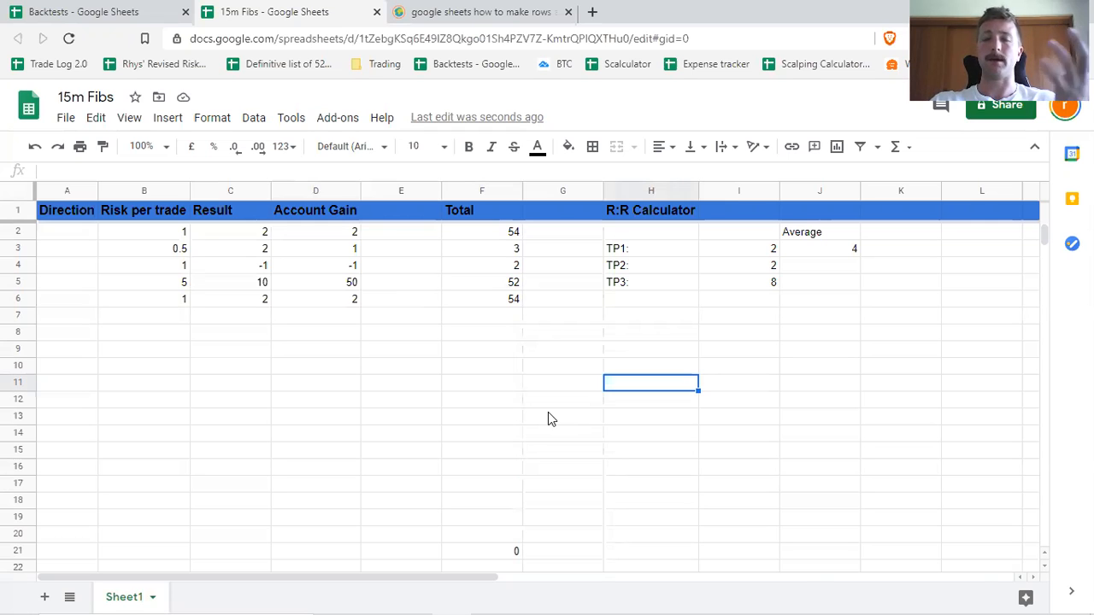
pyautogui.click(79, 353)
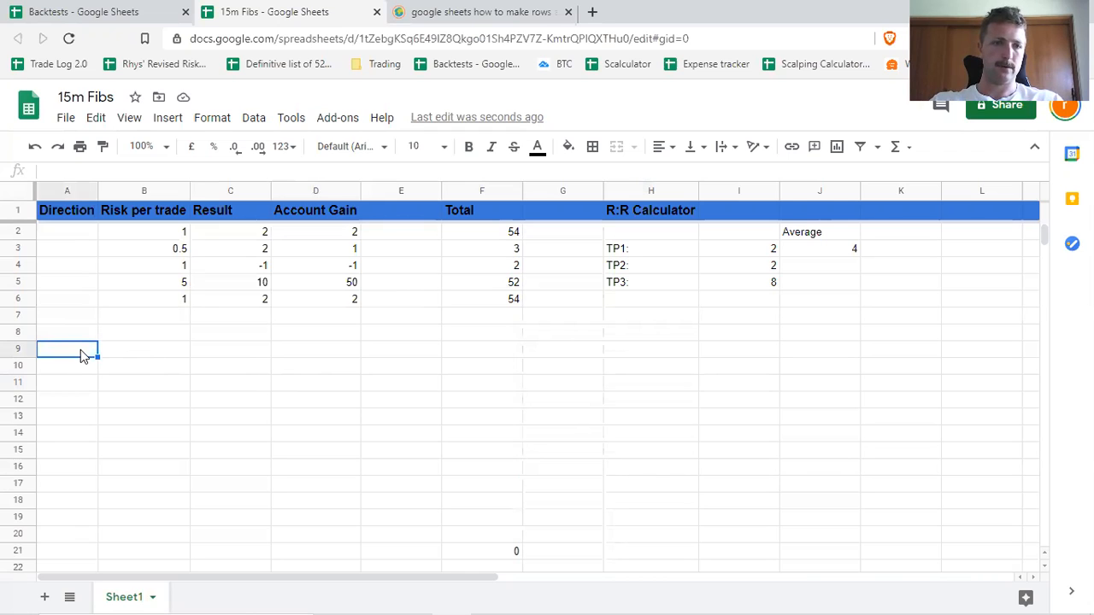
pyautogui.write('Long')
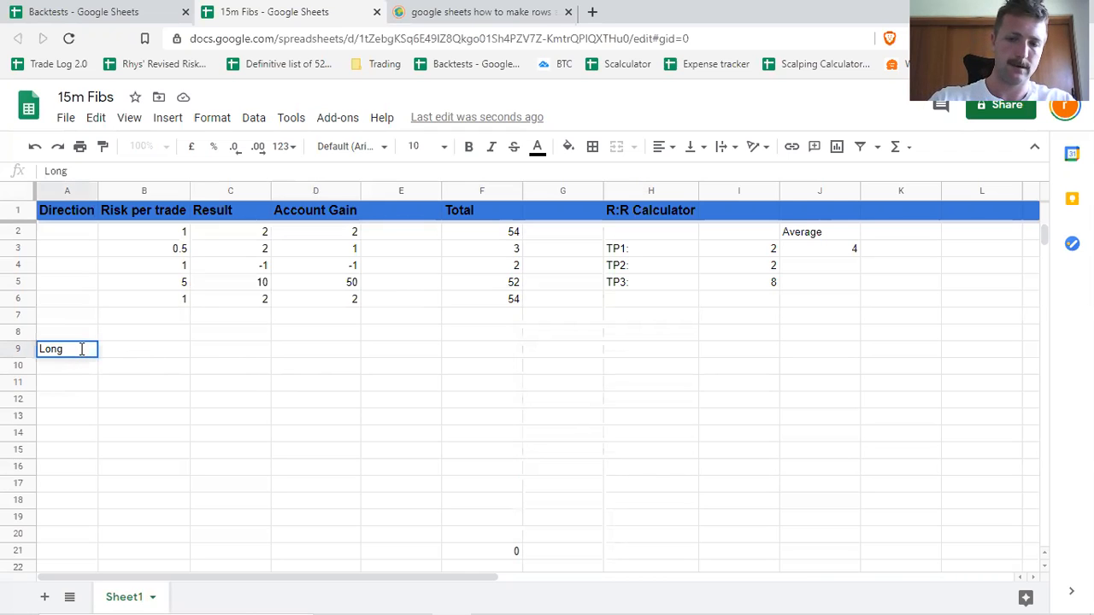
pyautogui.write('+++')
# Label cell B9 Entry and cell C9 Exit below the existing trade rows.
pyautogui.press('Tab')
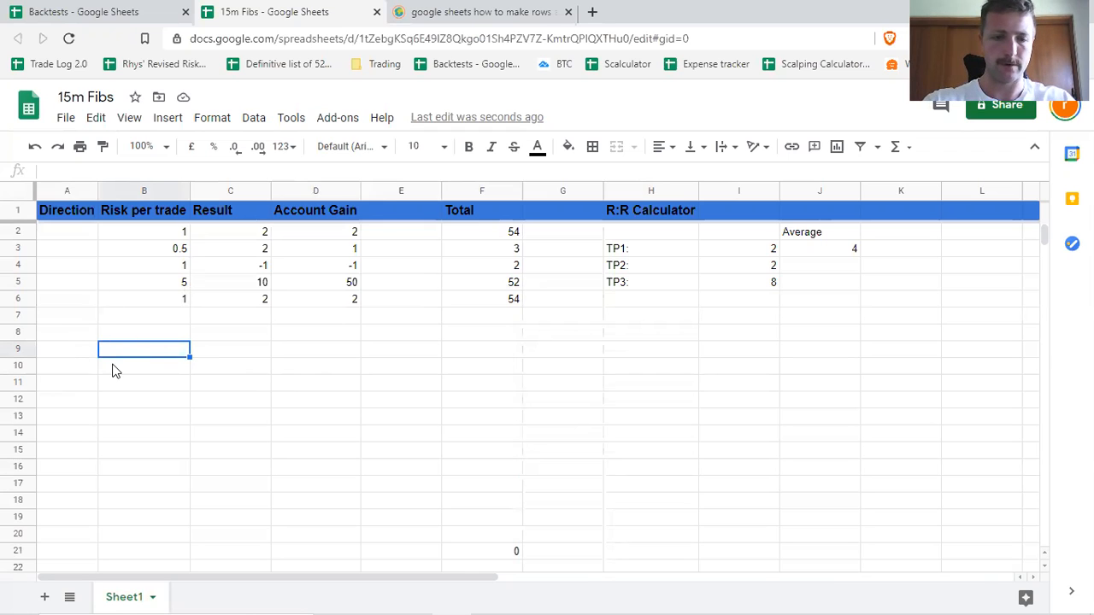
pyautogui.write('Entry')
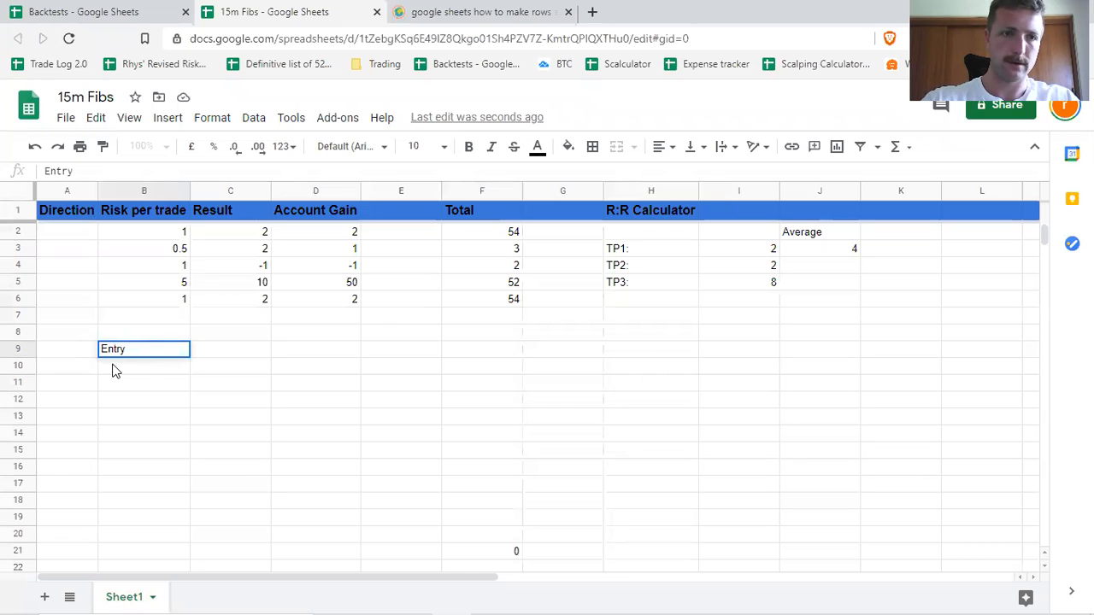
pyautogui.press('Tab')
pyautogui.write('Exit')
pyautogui.press('Tab')
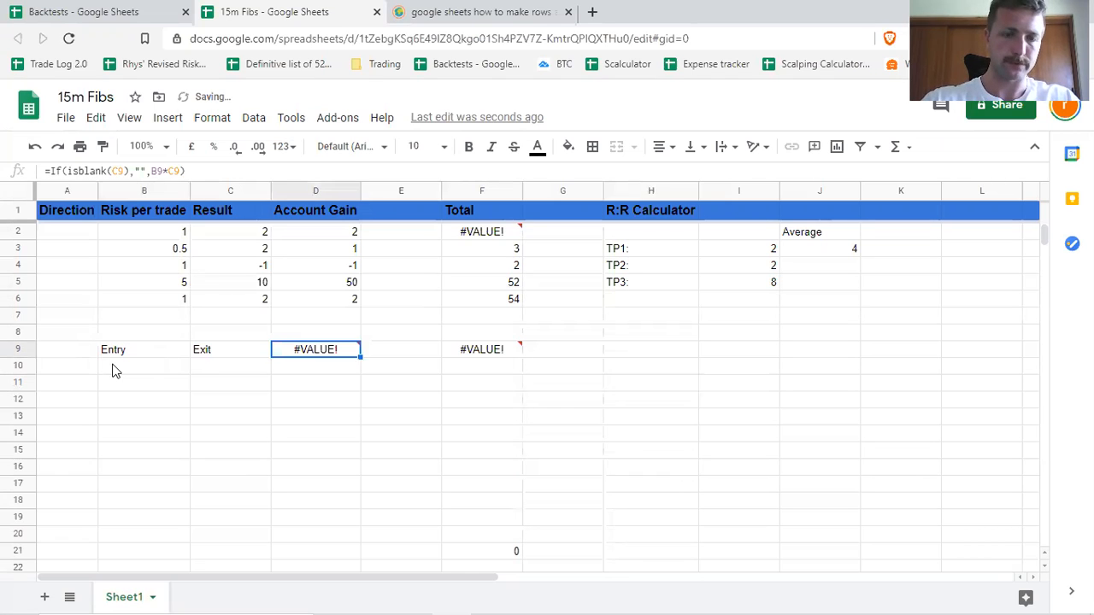
# Clear the formulas from D9 through F29 and label cell D9 Result.
pyautogui.moveTo(313, 350); pyautogui.dragTo(499, 468)
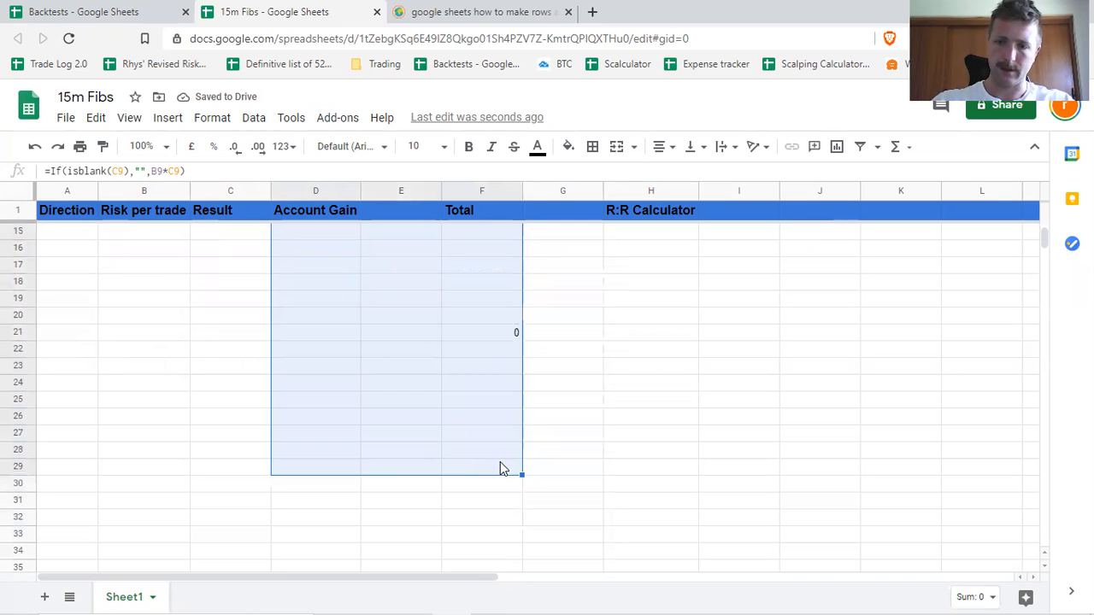
pyautogui.press('Delete')
pyautogui.scroll(5, 427, 402)
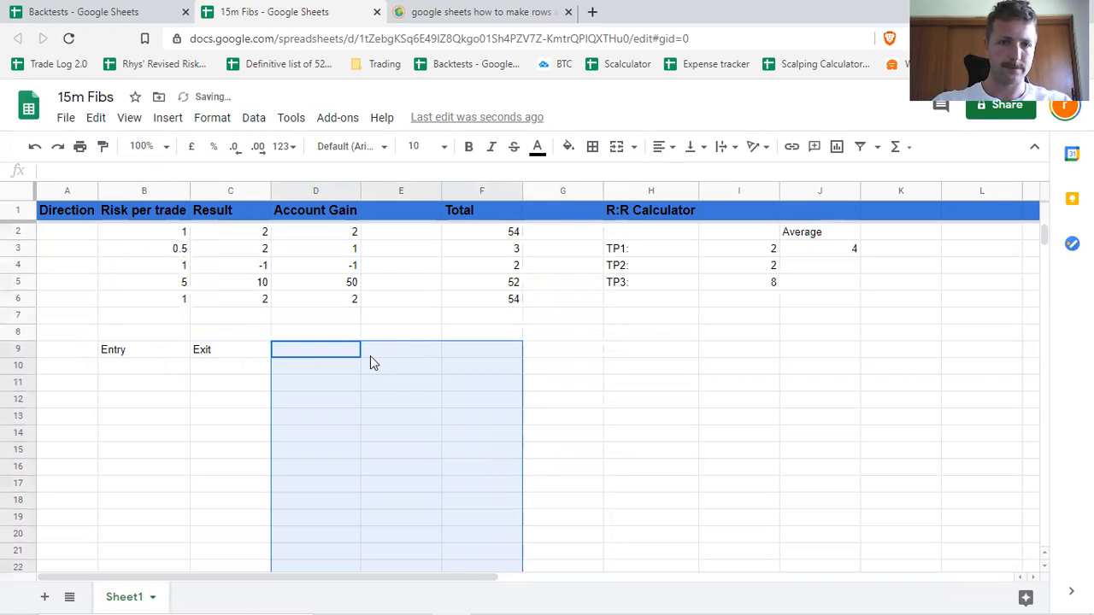
pyautogui.click(305, 357)
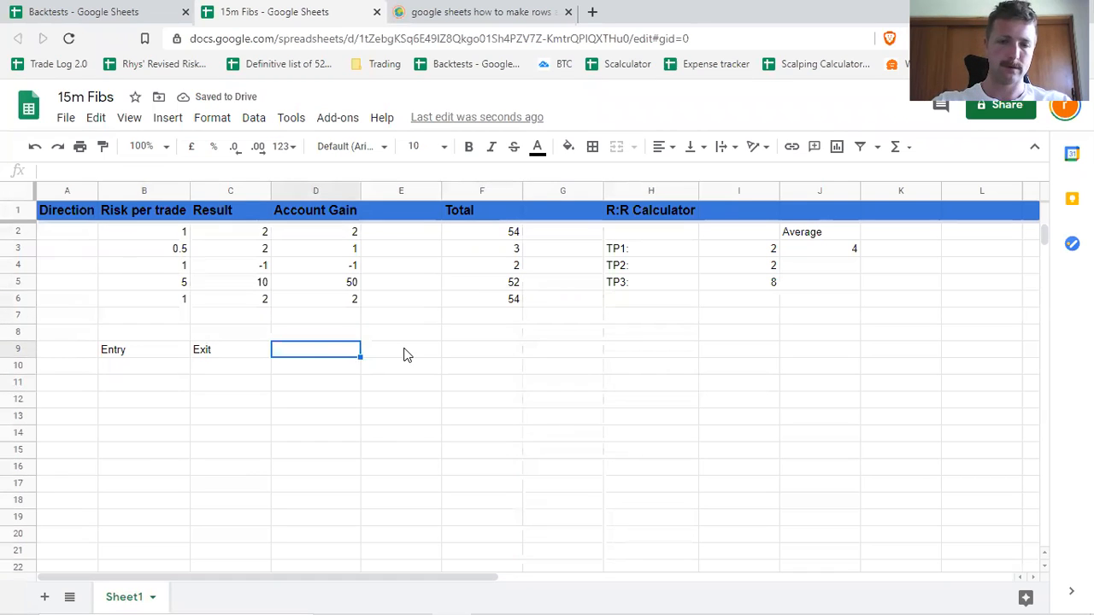
pyautogui.write('Result')
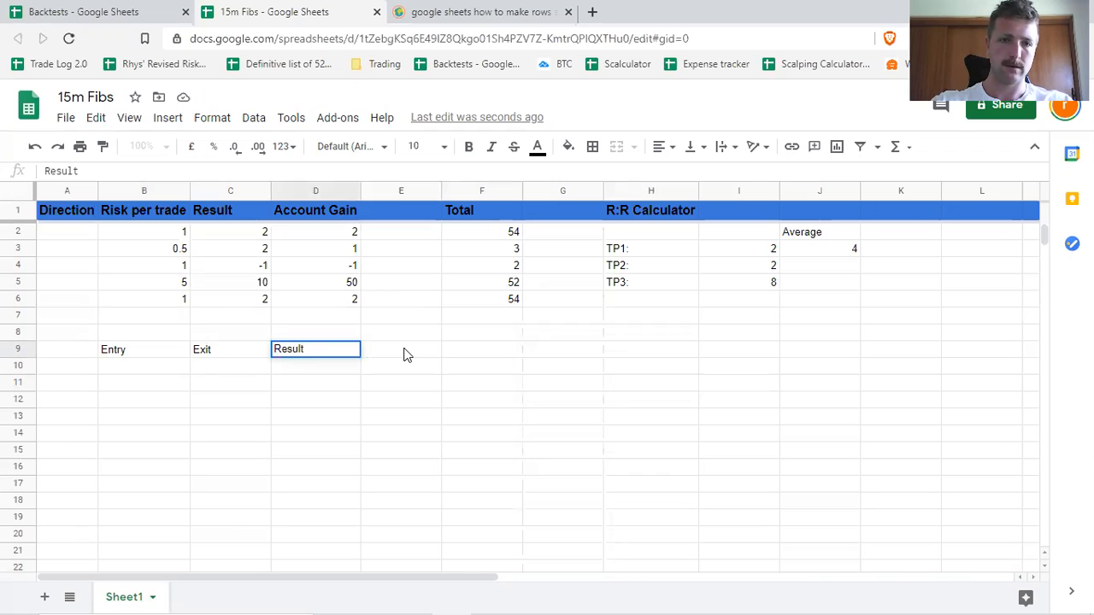
pyautogui.click(407, 356)
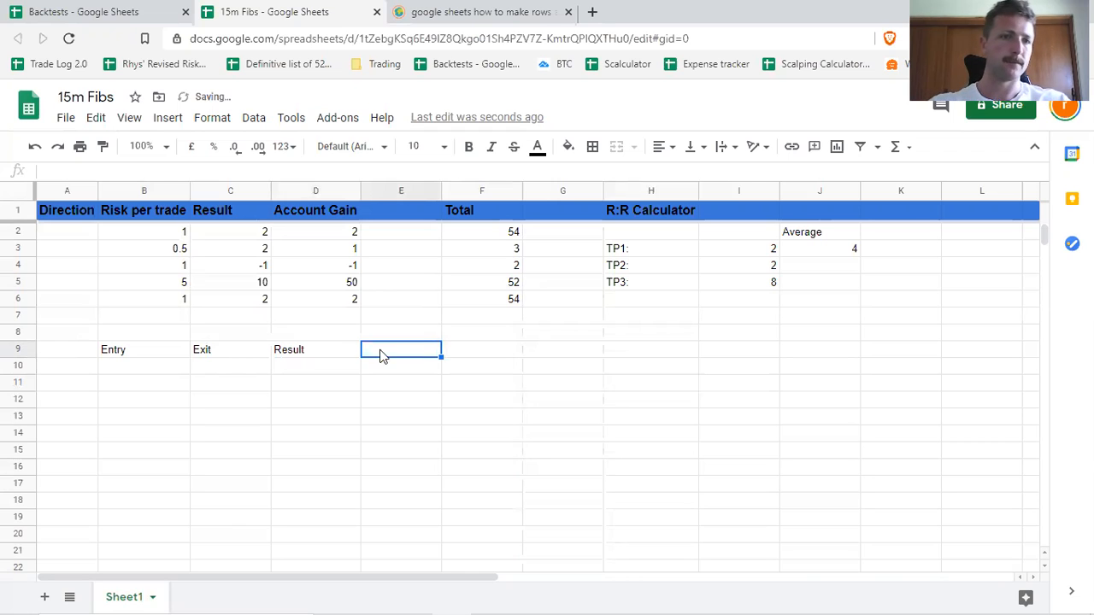
# Enter the formula =C10-B10 in D10 to compute the result from exit minus entry.
pyautogui.click(293, 366)
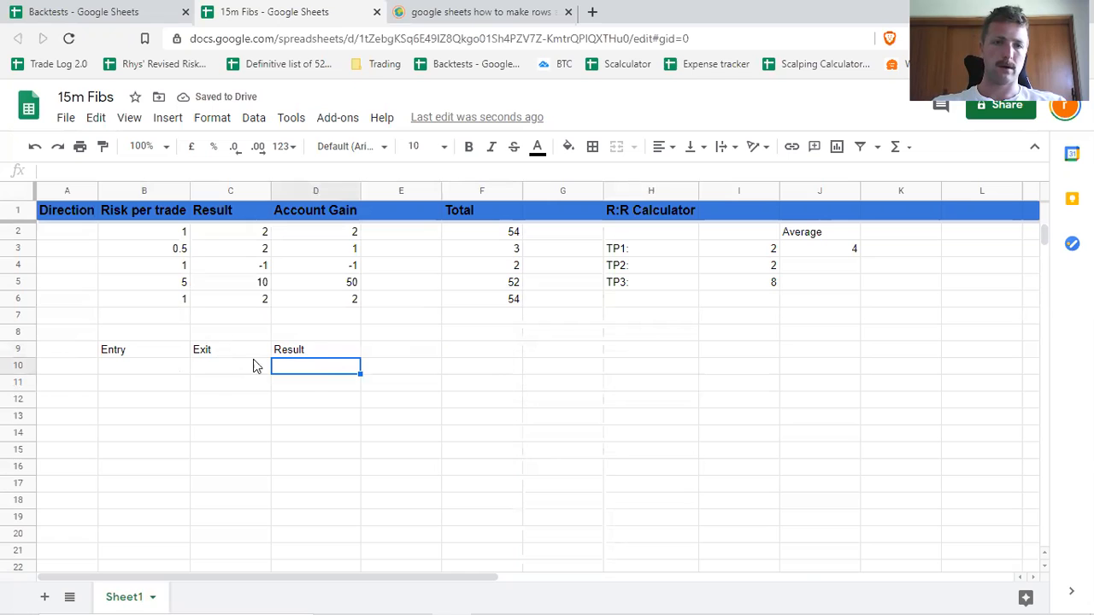
pyautogui.doubleClick(331, 366)
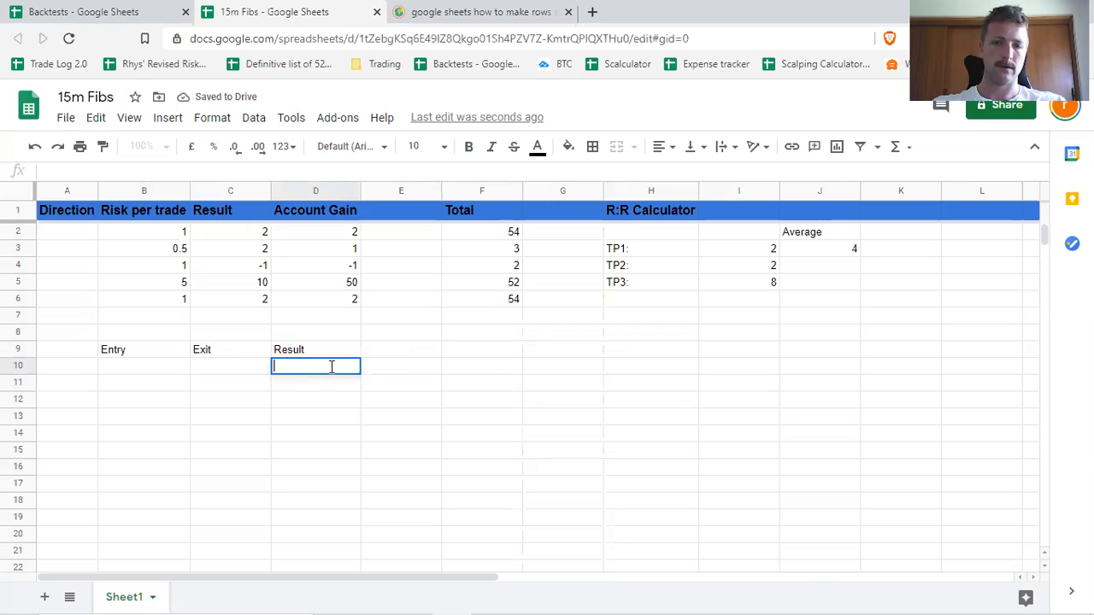
pyautogui.write('=')
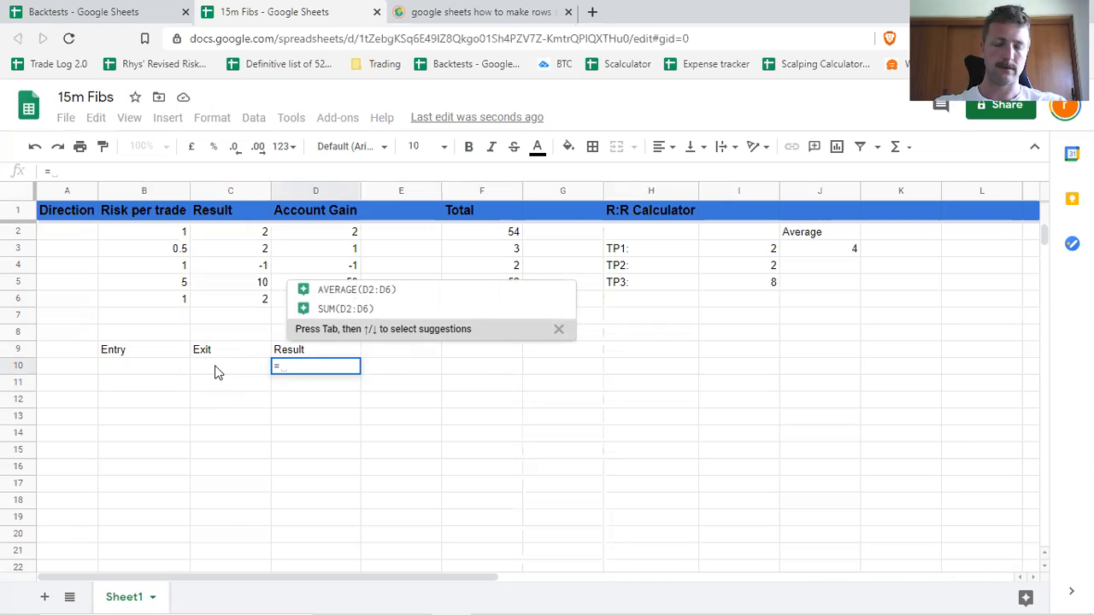
pyautogui.click(216, 367)
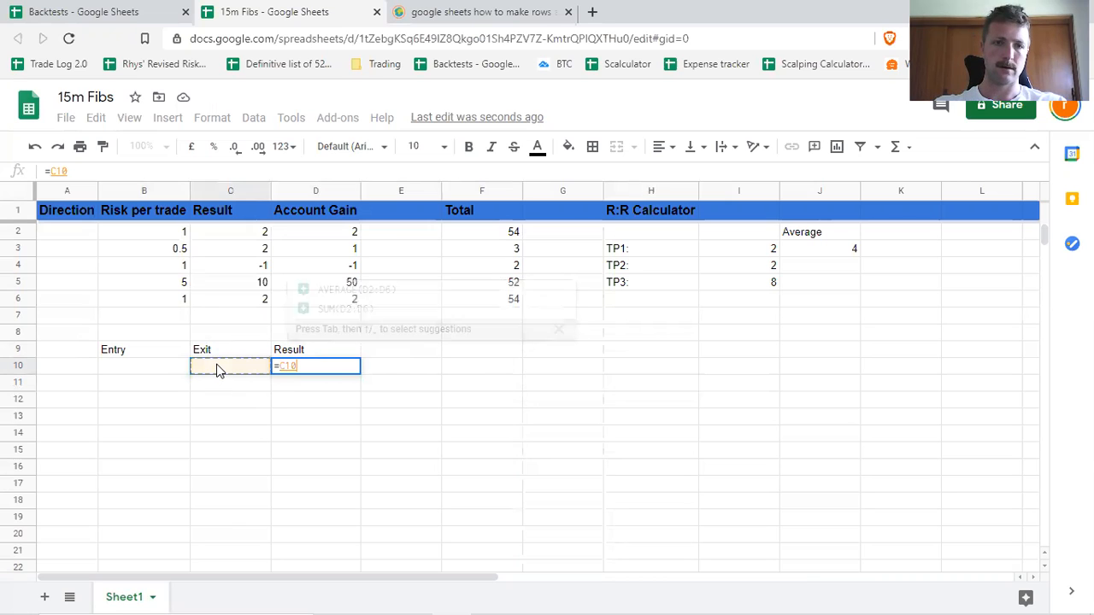
pyautogui.write('-')
pyautogui.click(140, 363)
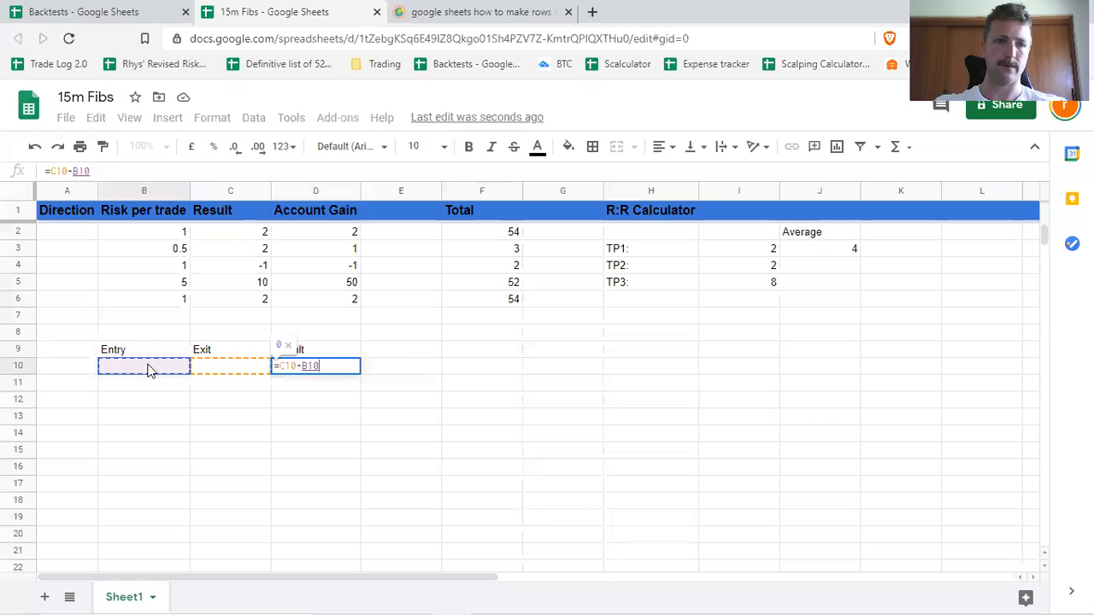
pyautogui.press('Return')
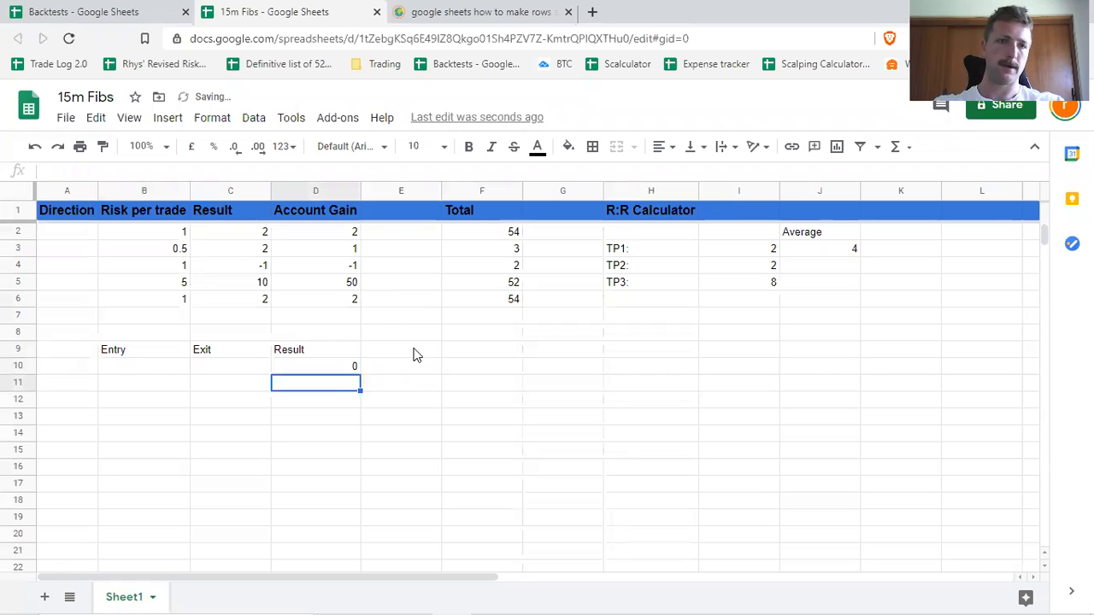
# Enter 10,000 as the entry in B10 and 11,000 as the exit in C10.
pyautogui.click(142, 367)
pyautogui.write('10,000')
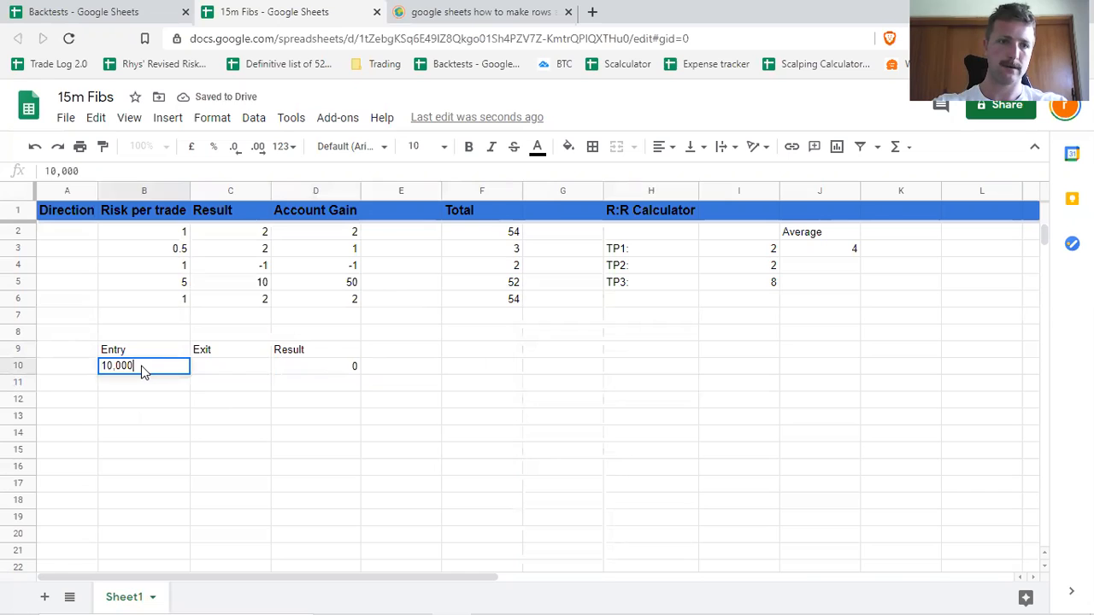
pyautogui.press('Tab')
pyautogui.write('11,000')
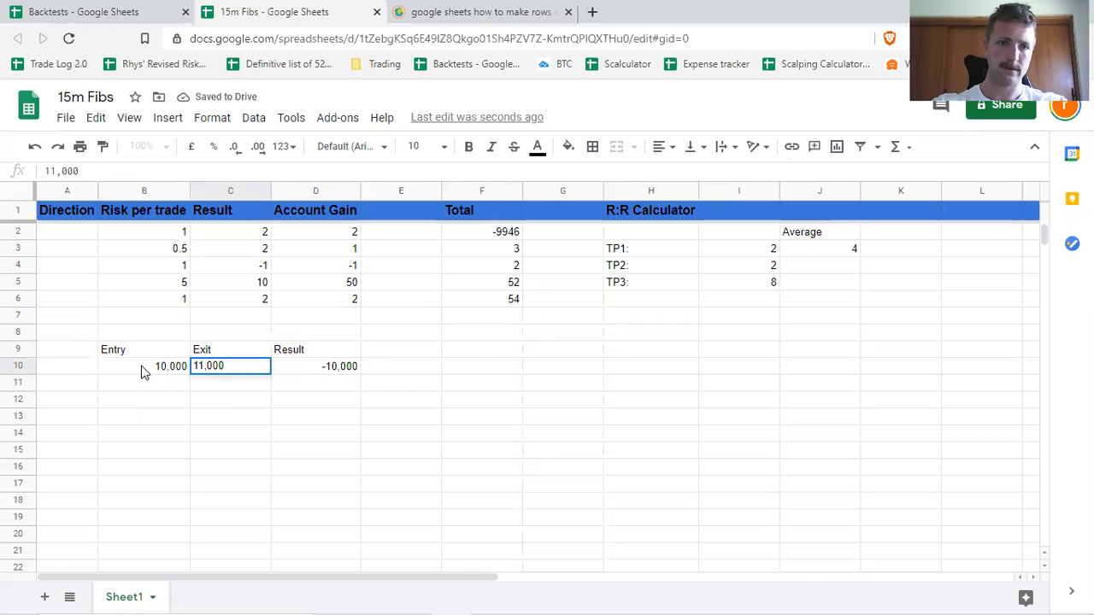
pyautogui.press('Return')
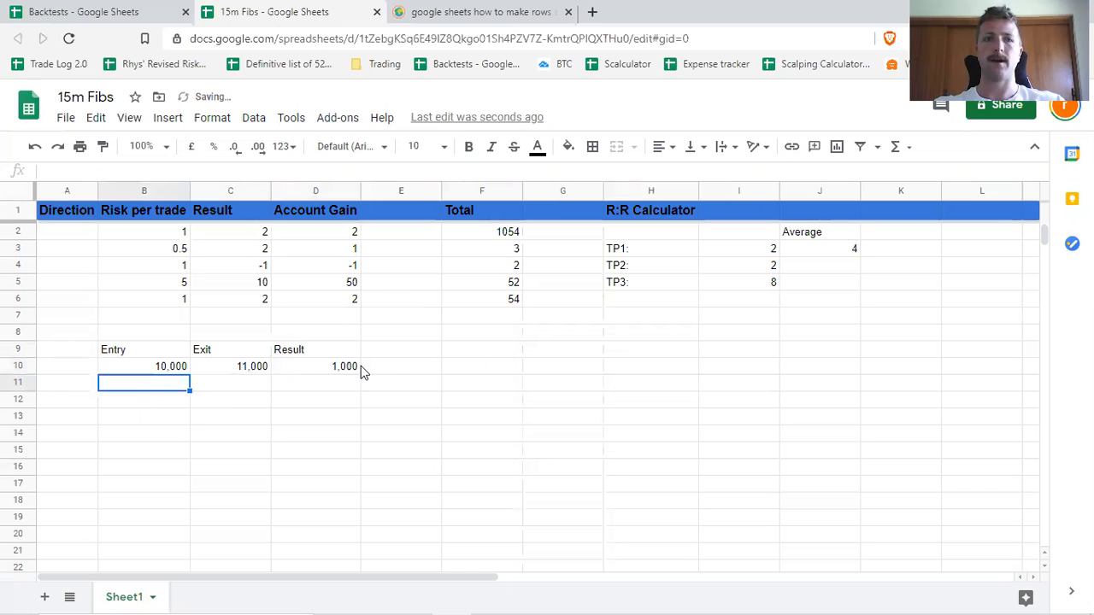
# Rename the B9 header to Entry Value and the C9 header to Exit Value.
pyautogui.doubleClick(157, 349)
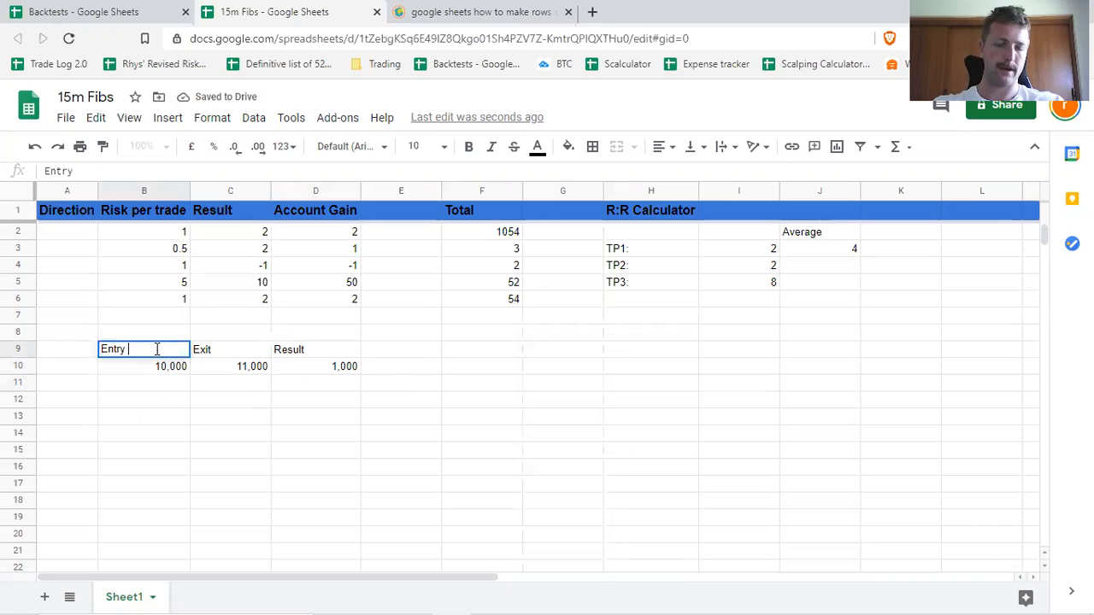
pyautogui.write('Value')
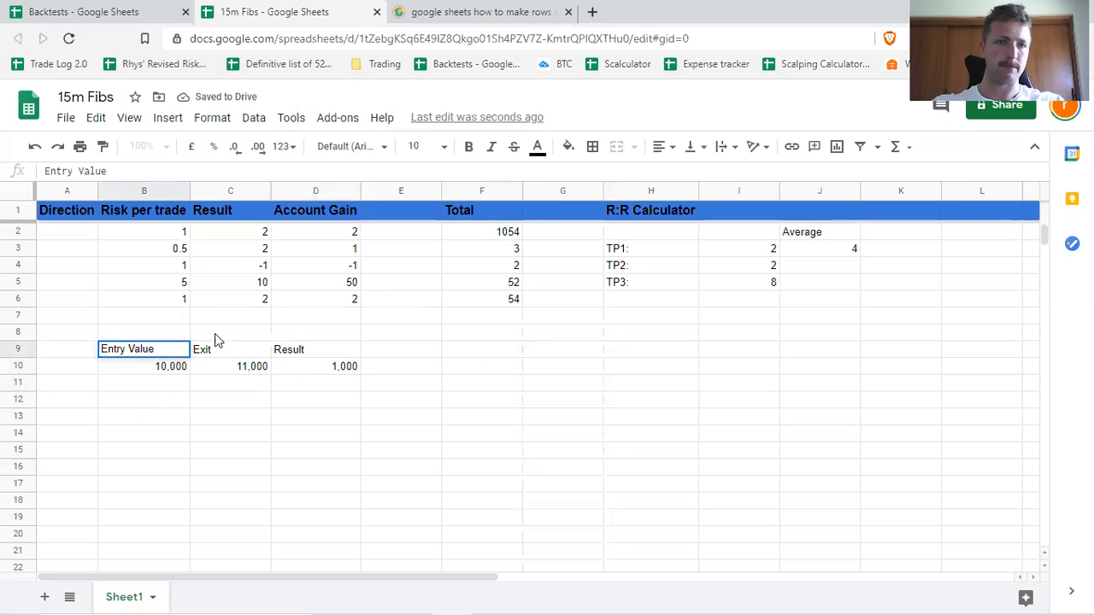
pyautogui.click(260, 352)
pyautogui.doubleClick(261, 352)
pyautogui.write('V')
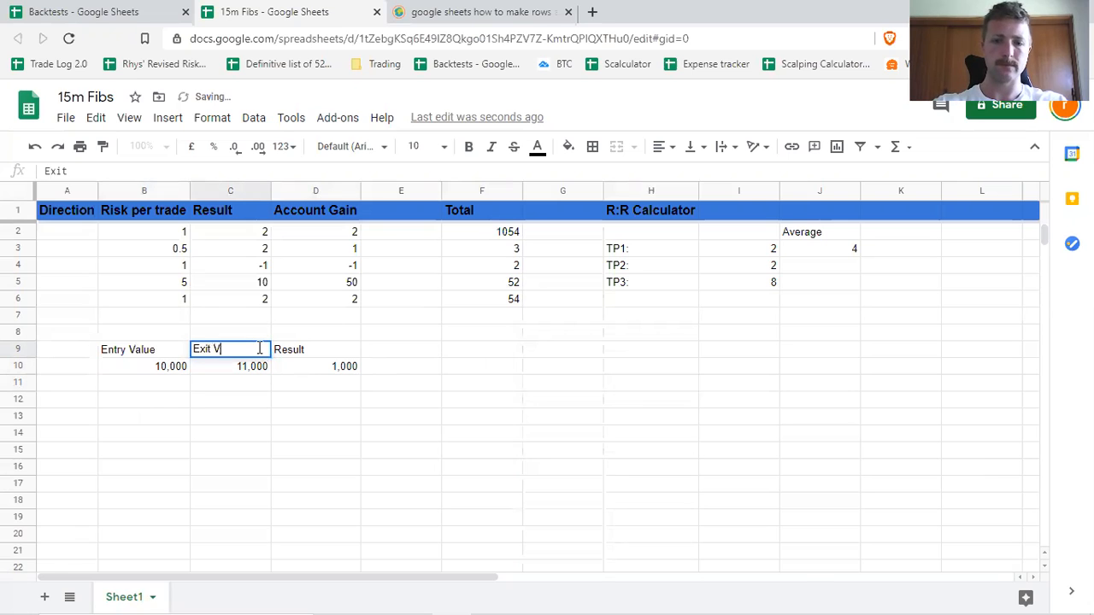
pyautogui.write('alue')
pyautogui.press('Return')
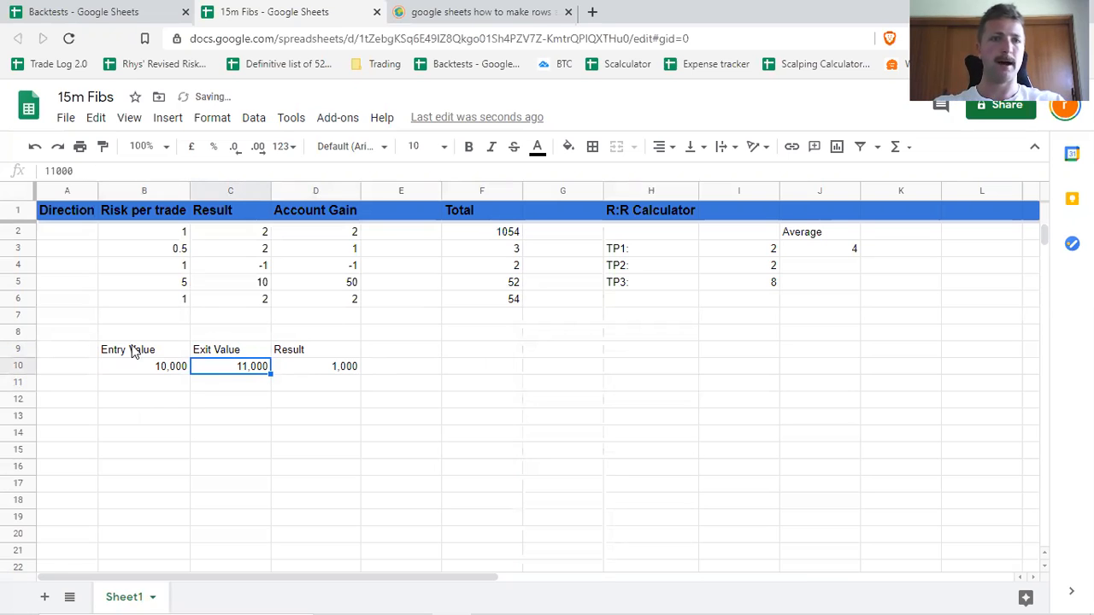
# Add a second example trade in row 11 with entry value 10,000 and exit value 11,000.
pyautogui.click(142, 385)
pyautogui.write('10,000')
pyautogui.press('Tab')
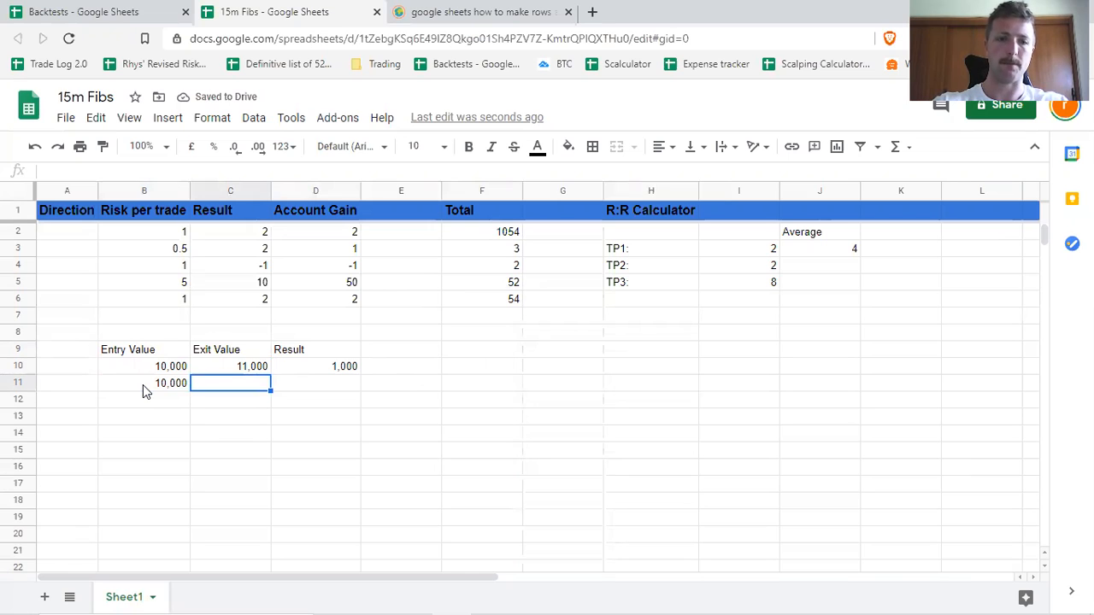
pyautogui.write('11,000')
pyautogui.press('Tab')
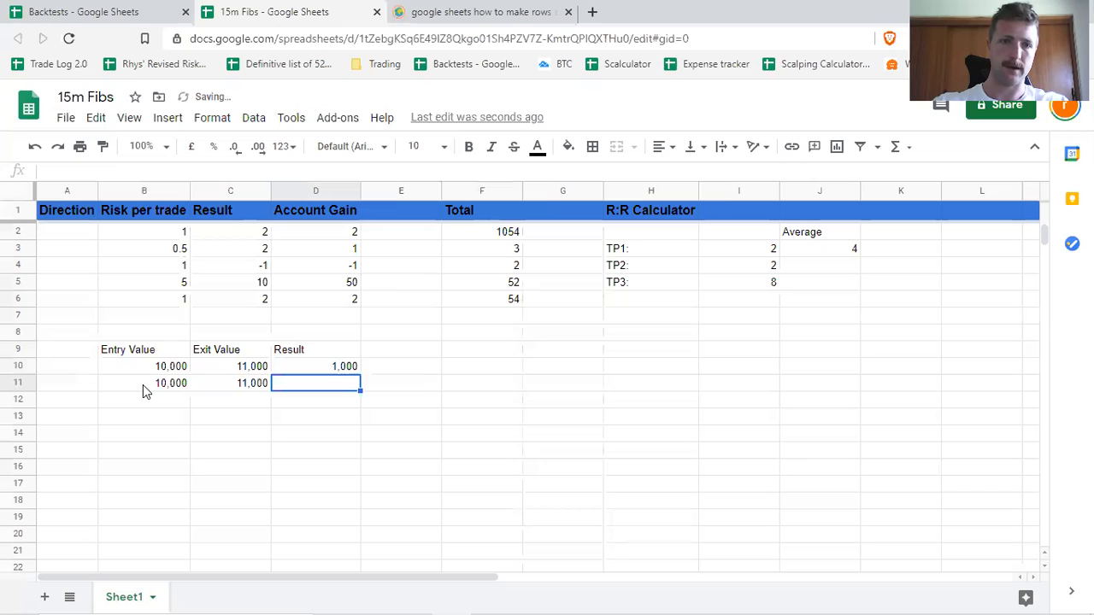
# Fill the Result formula from D10 down to D11.
pyautogui.click(357, 367)
pyautogui.moveTo(359, 374); pyautogui.dragTo(359, 389)
pyautogui.click(445, 386)
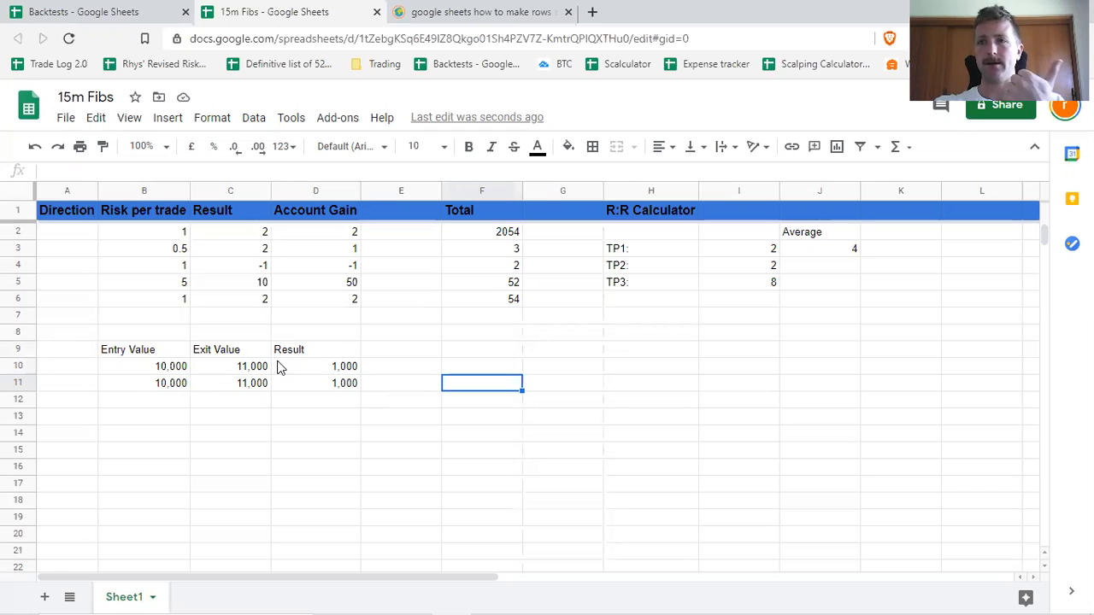
# Start a data validation rule for cell A10 with List of items as its criteria.
pyautogui.click(88, 374)
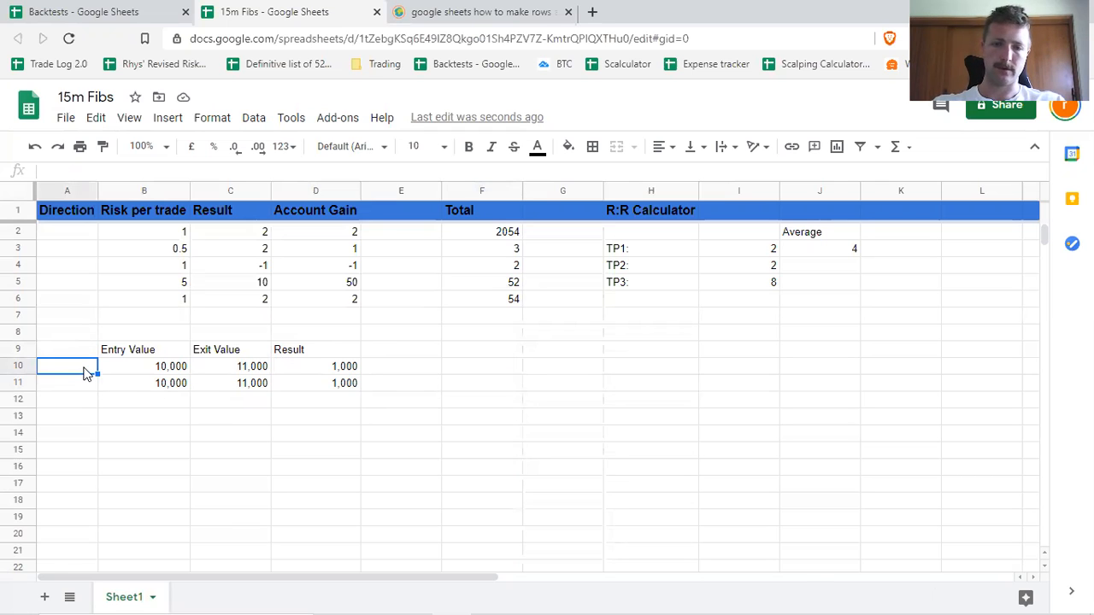
pyautogui.rightClick(85, 373)
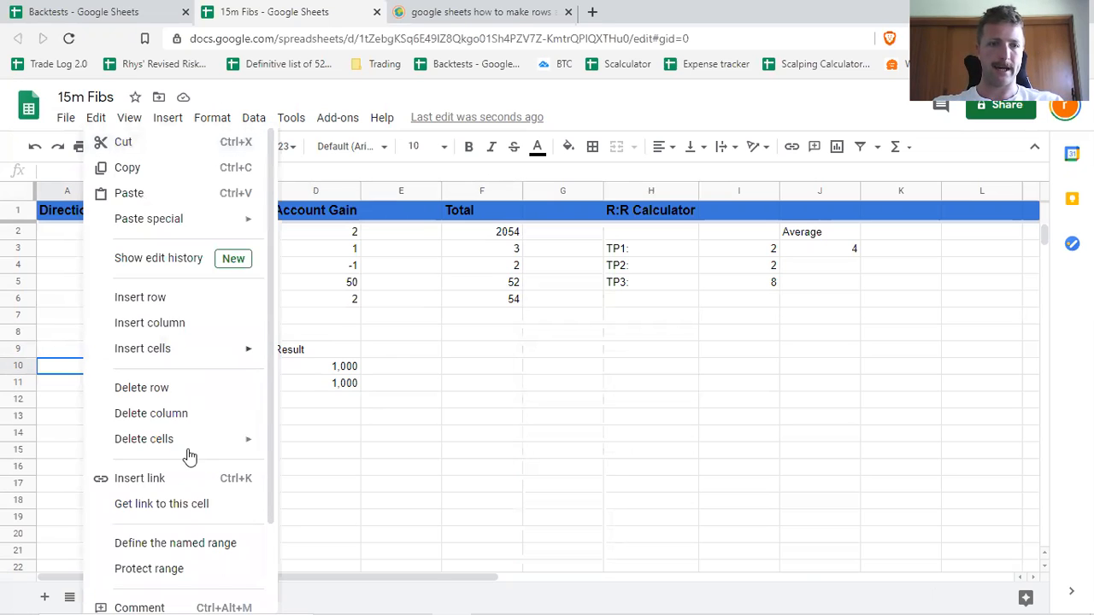
pyautogui.scroll(-3, 189, 461)
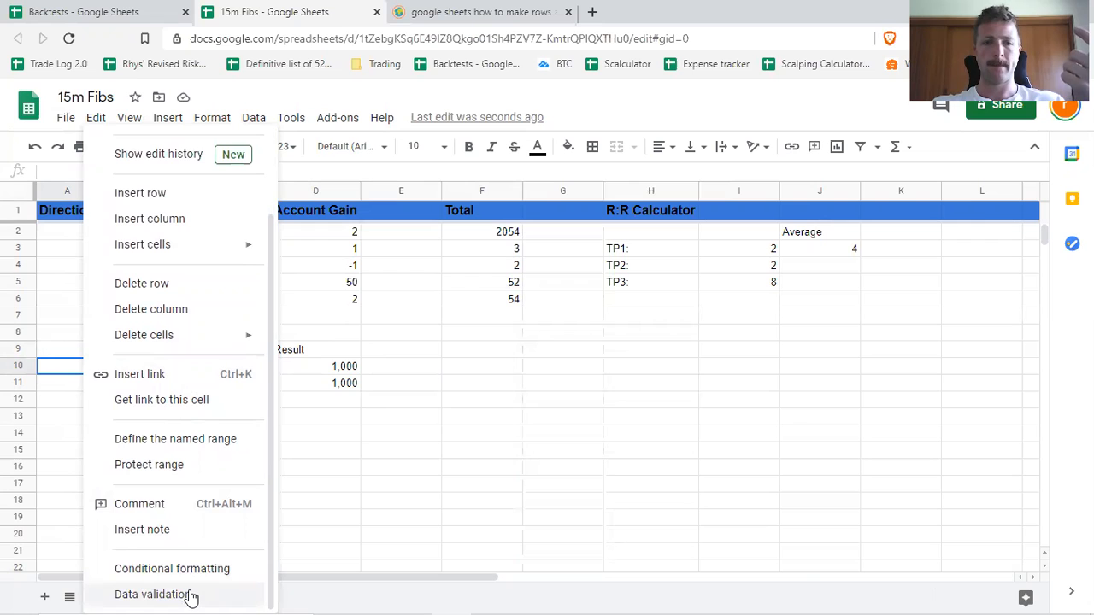
pyautogui.click(190, 595)
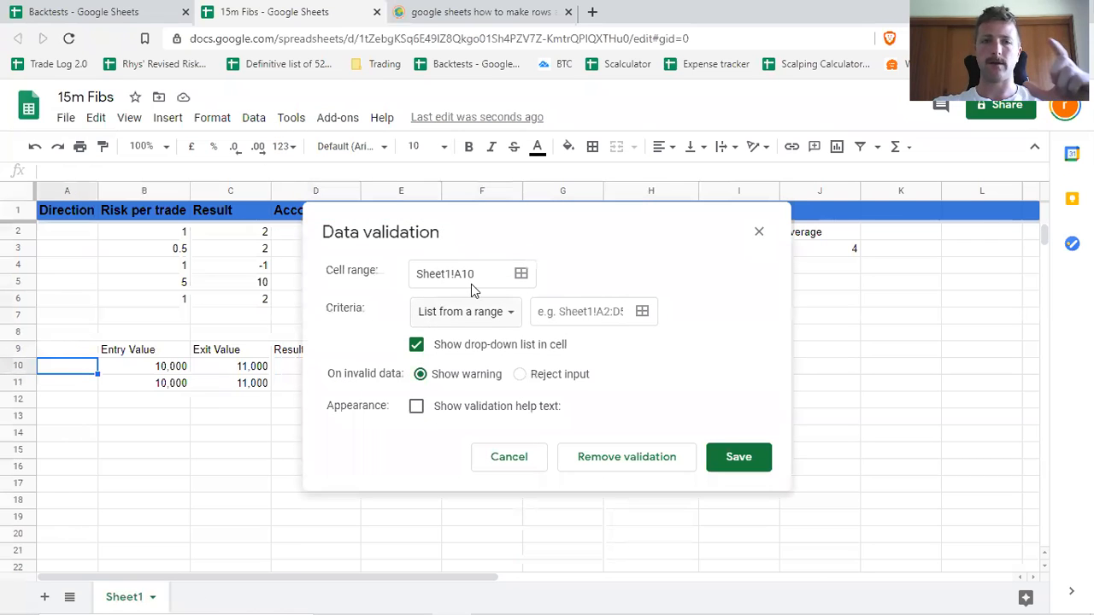
pyautogui.click(508, 316)
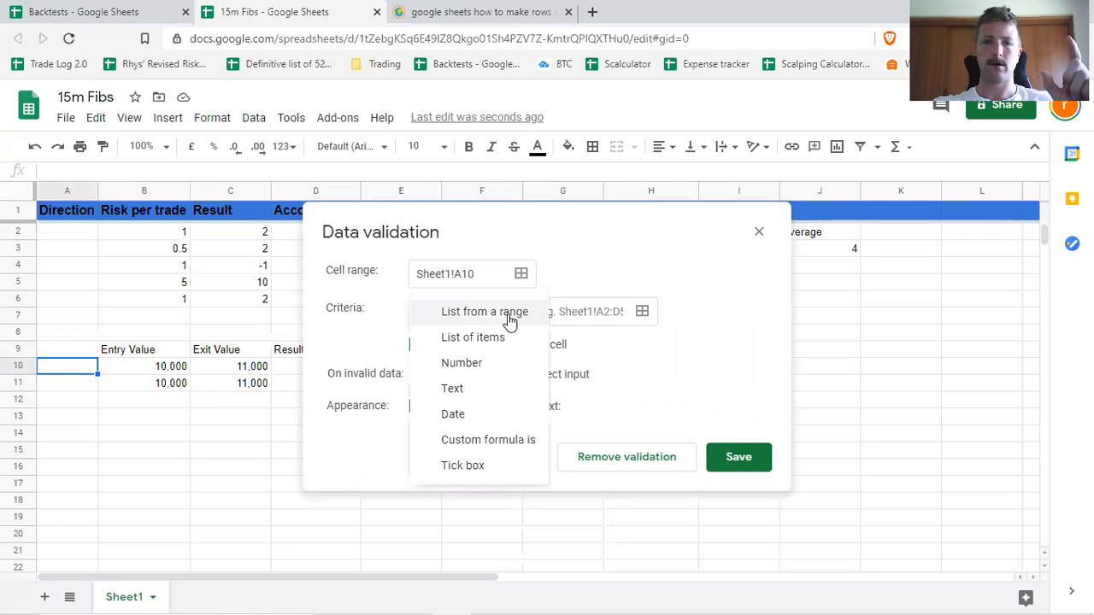
pyautogui.click(505, 338)
# Save Long,Short as the list items of the A10 validation and extend the drop-down to A11.
pyautogui.click(560, 310)
pyautogui.write('Long, Short')
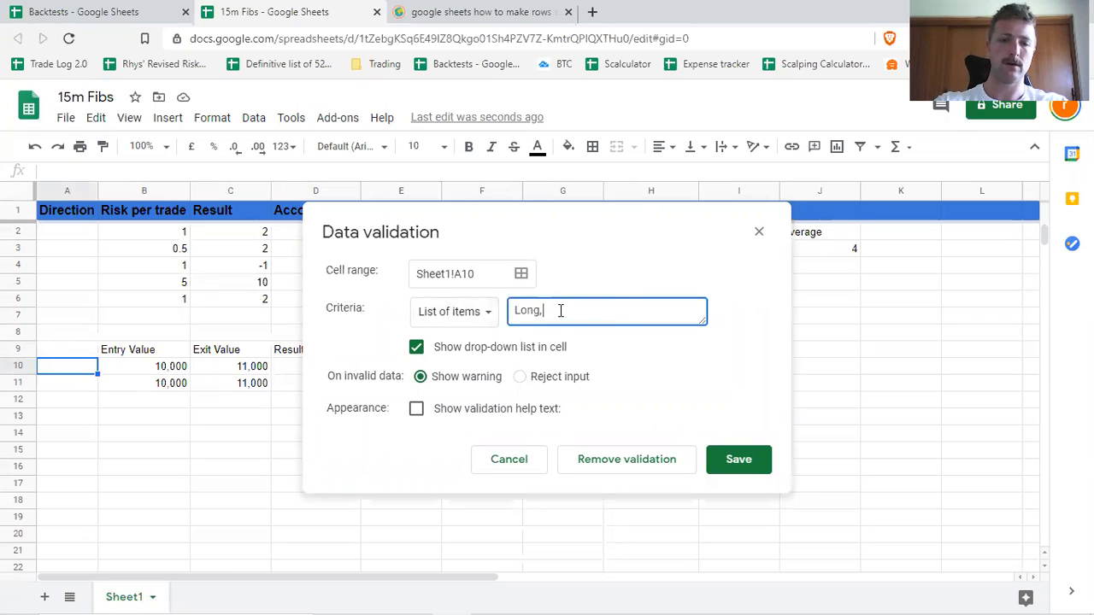
pyautogui.press('Left')
pyautogui.press('Left')
pyautogui.press('Left')
pyautogui.press('Left')
pyautogui.press('Left')
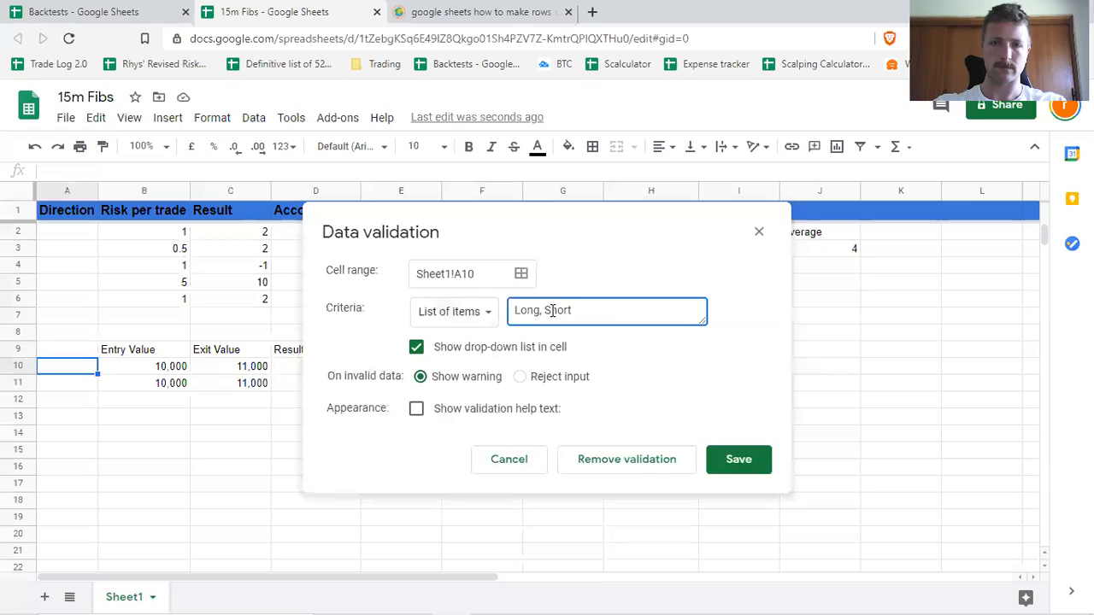
pyautogui.press('BackSpace')
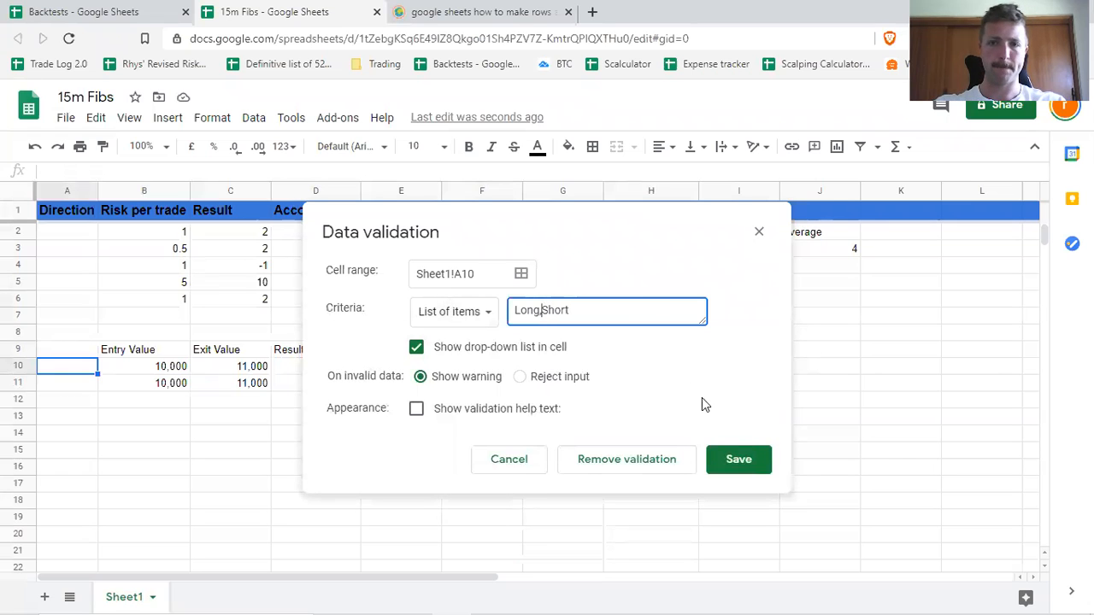
pyautogui.click(755, 458)
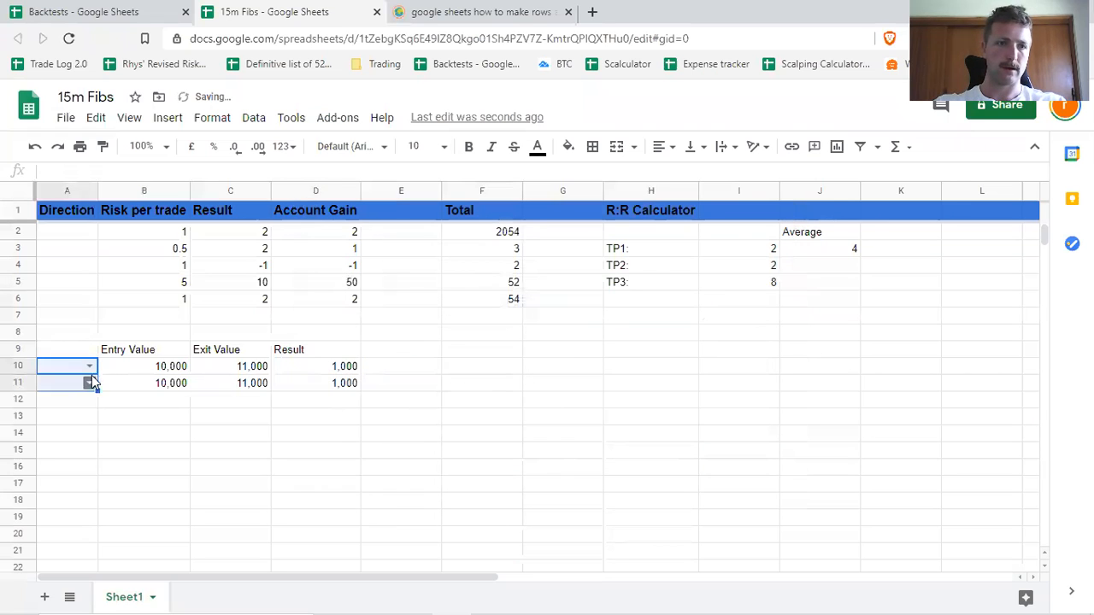
# Set the direction to Long in A10 and Short in A11, and check the Result formula in D11.
pyautogui.click(90, 366)
pyautogui.click(84, 386)
pyautogui.click(89, 383)
pyautogui.click(74, 422)
pyautogui.click(528, 386)
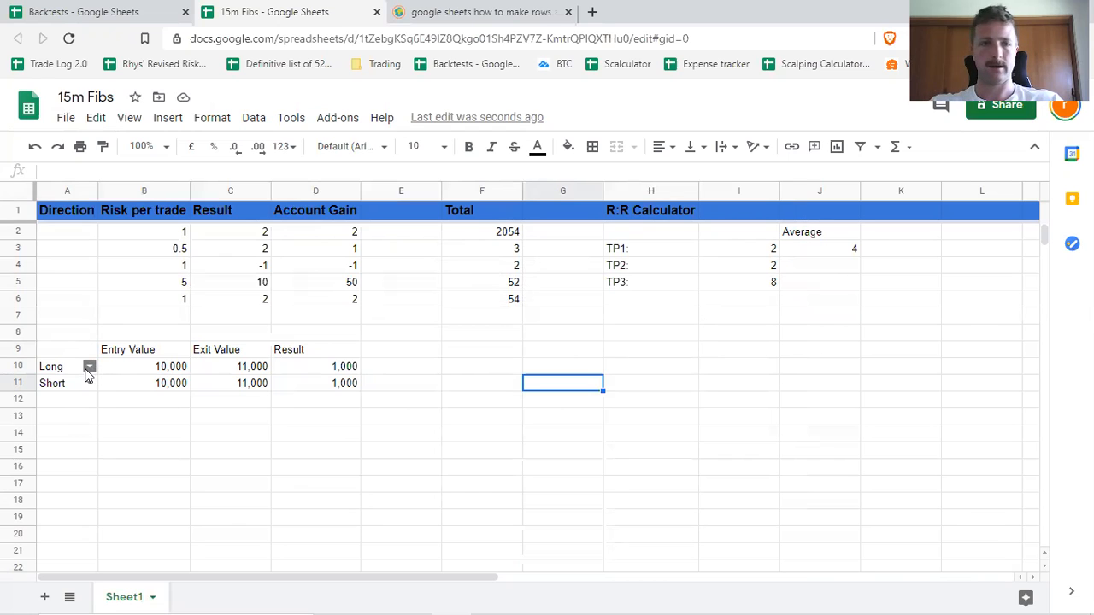
pyautogui.click(350, 387)
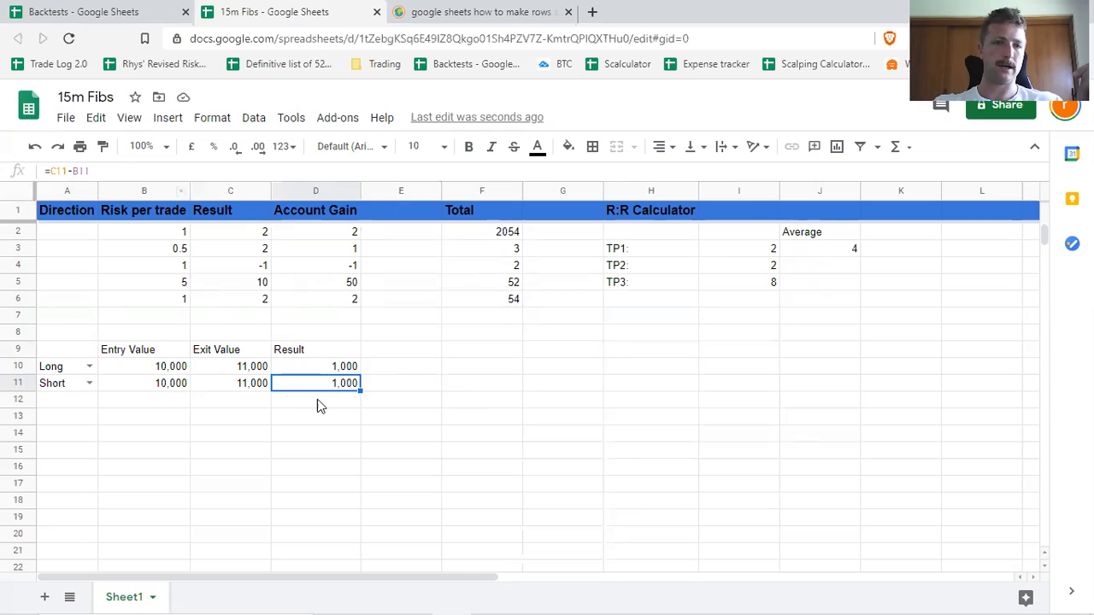
# Clear the subtraction formula in D11 and begin an IF function in its place.
pyautogui.click(51, 173)
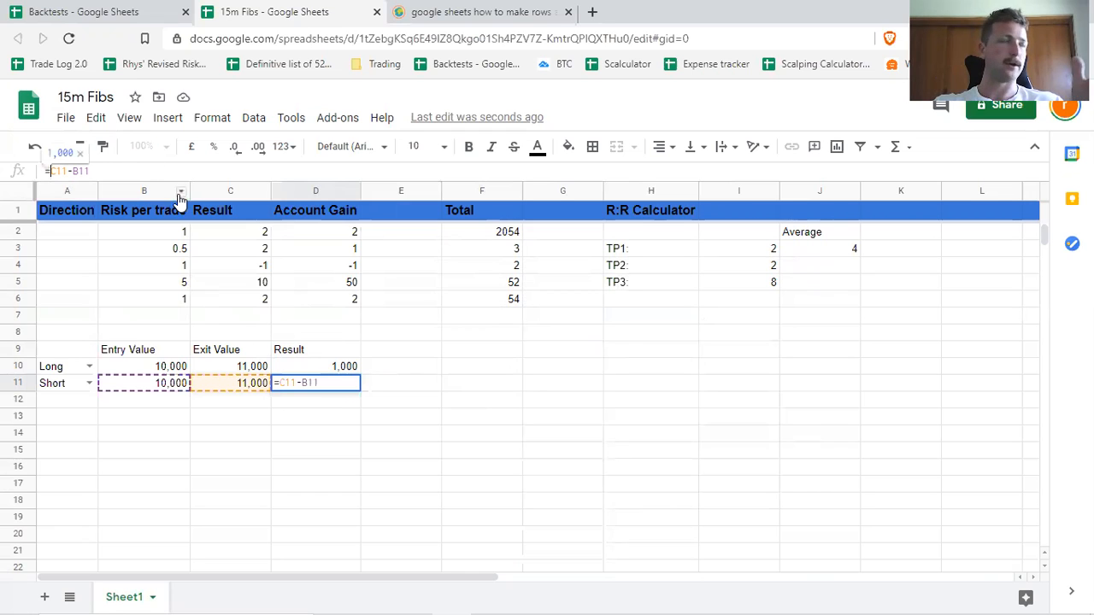
pyautogui.press('BackSpace')
pyautogui.press('BackSpace')
pyautogui.press('BackSpace')
pyautogui.press('BackSpace')
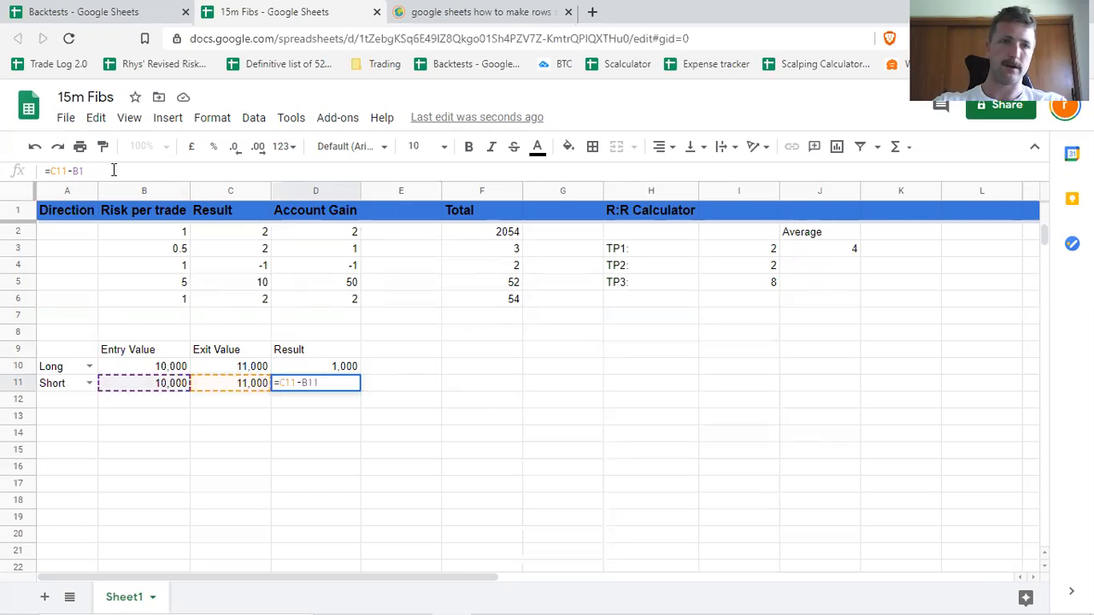
pyautogui.press('BackSpace')
pyautogui.press('BackSpace')
pyautogui.press('BackSpace')
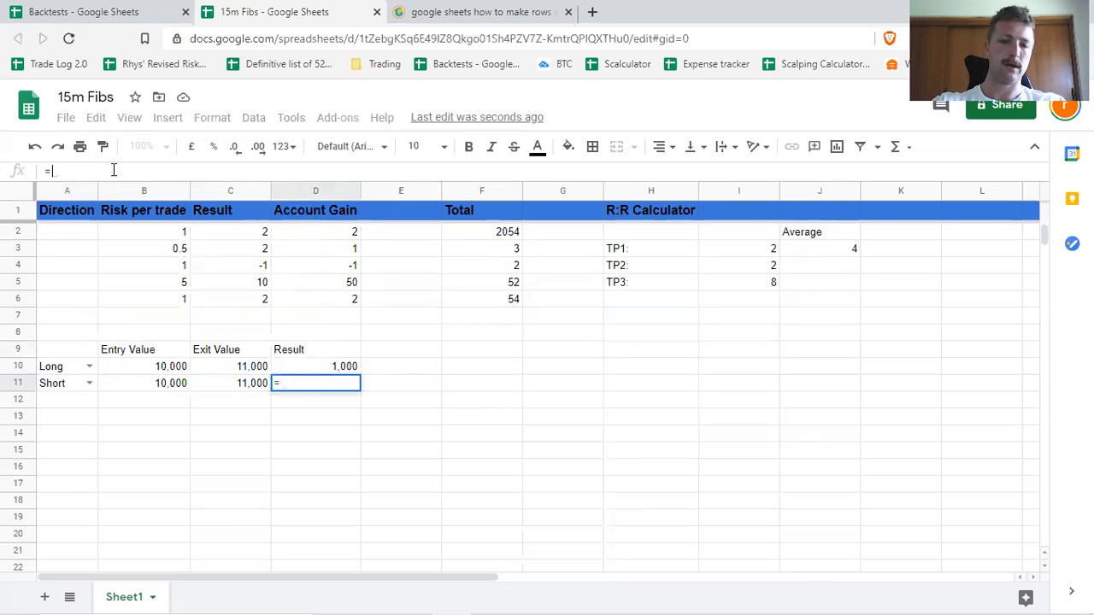
pyautogui.write('If')
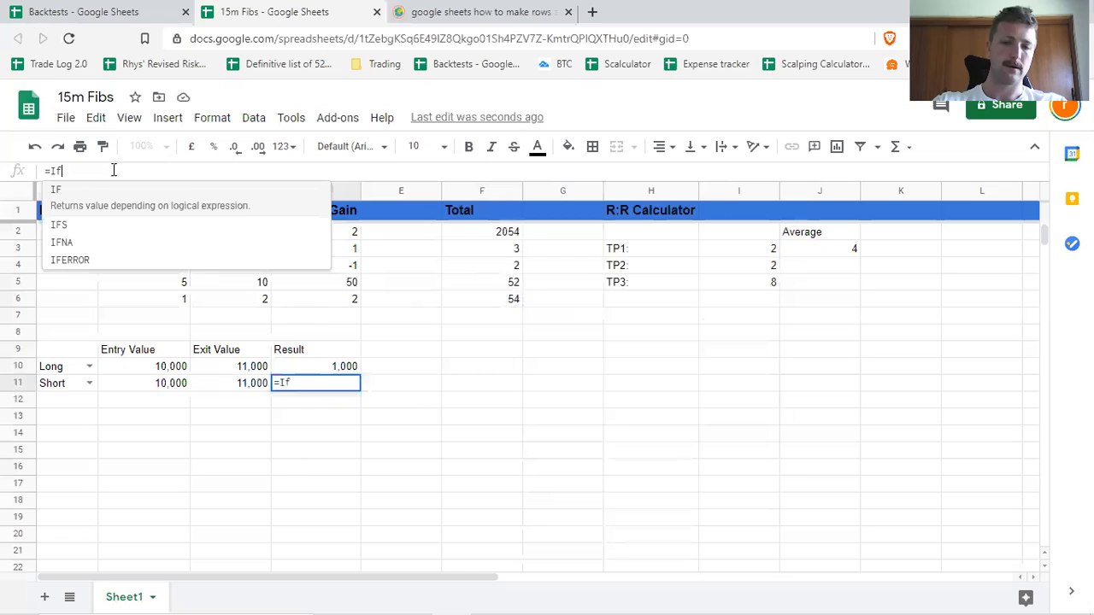
pyautogui.write('(')
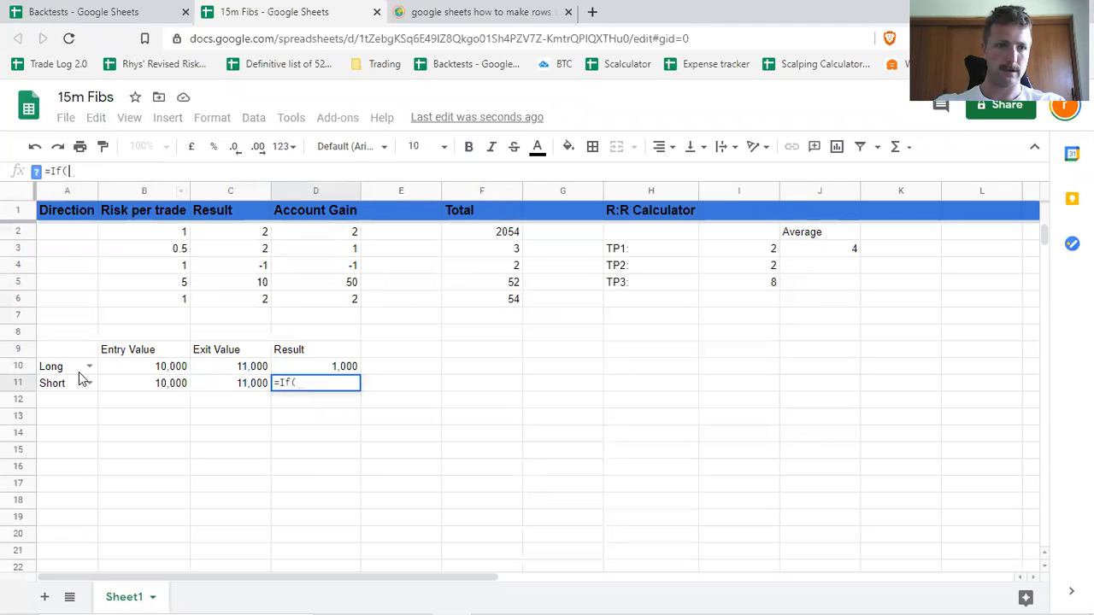
# Set the IF function's logical test in D11 to A11="Short".
pyautogui.click(63, 381)
pyautogui.write('=S')
pyautogui.press('BackSpace')
pyautogui.write('"Short"')
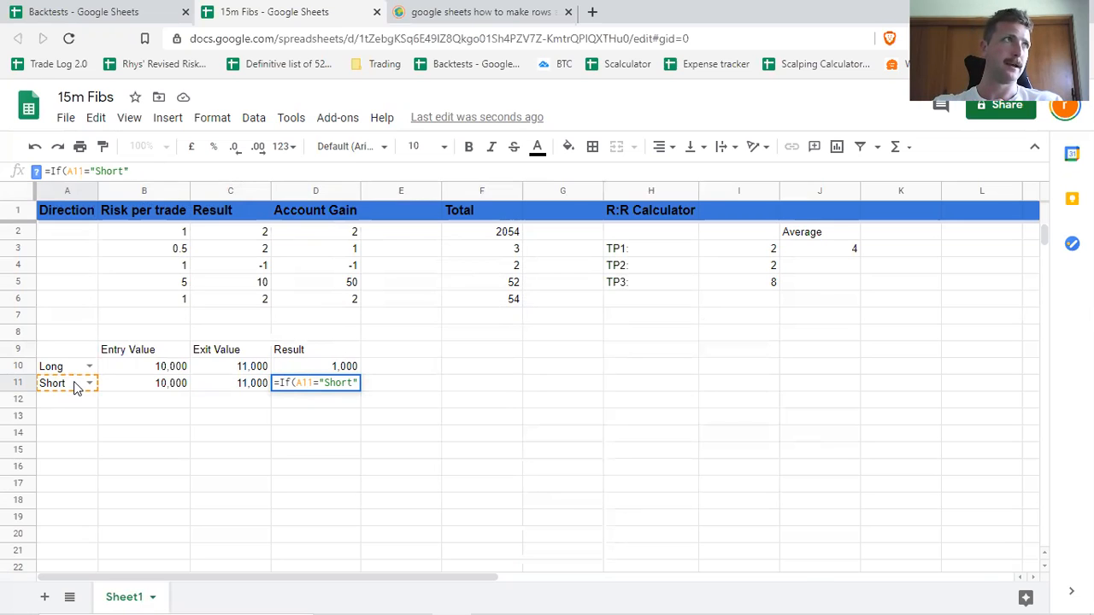
pyautogui.write(',')
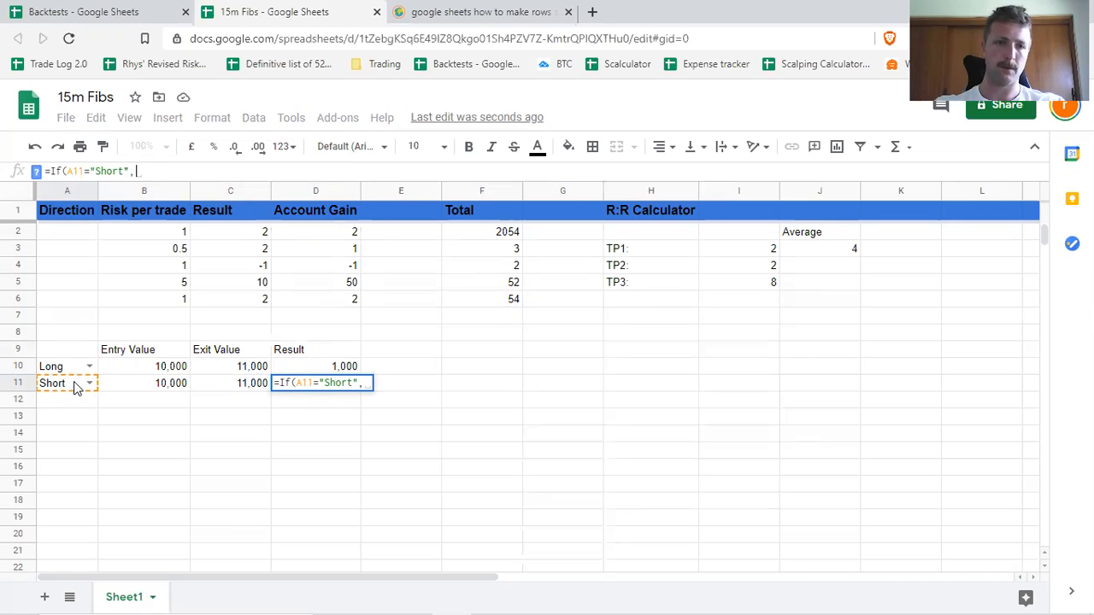
# Complete the D11 IF formula with B11-C11 as the true value and C11-B11 as the false value.
pyautogui.click(176, 388)
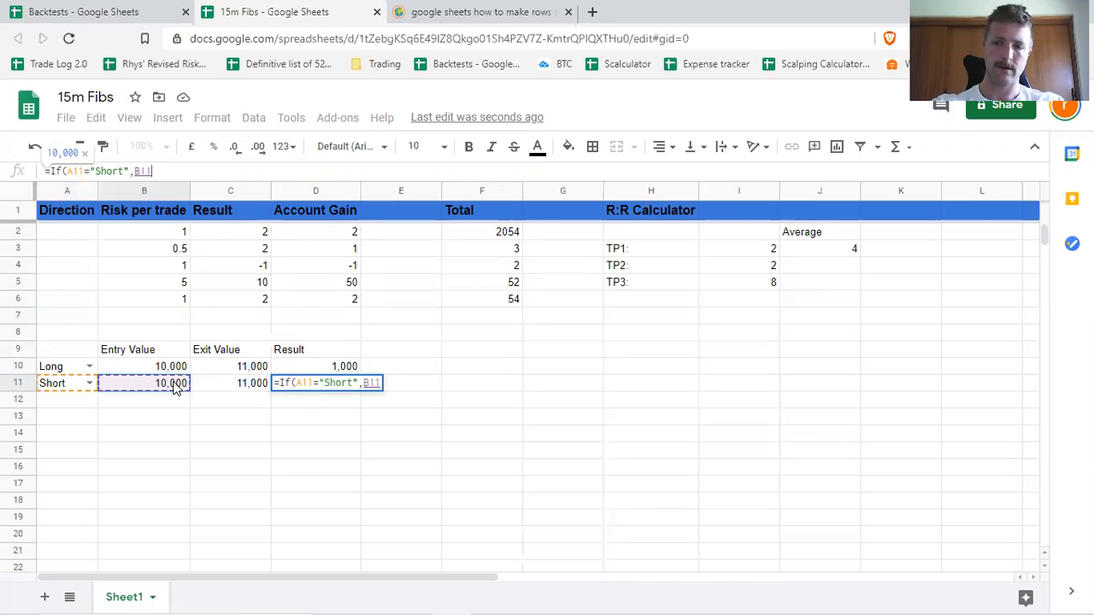
pyautogui.write('-')
pyautogui.click(235, 391)
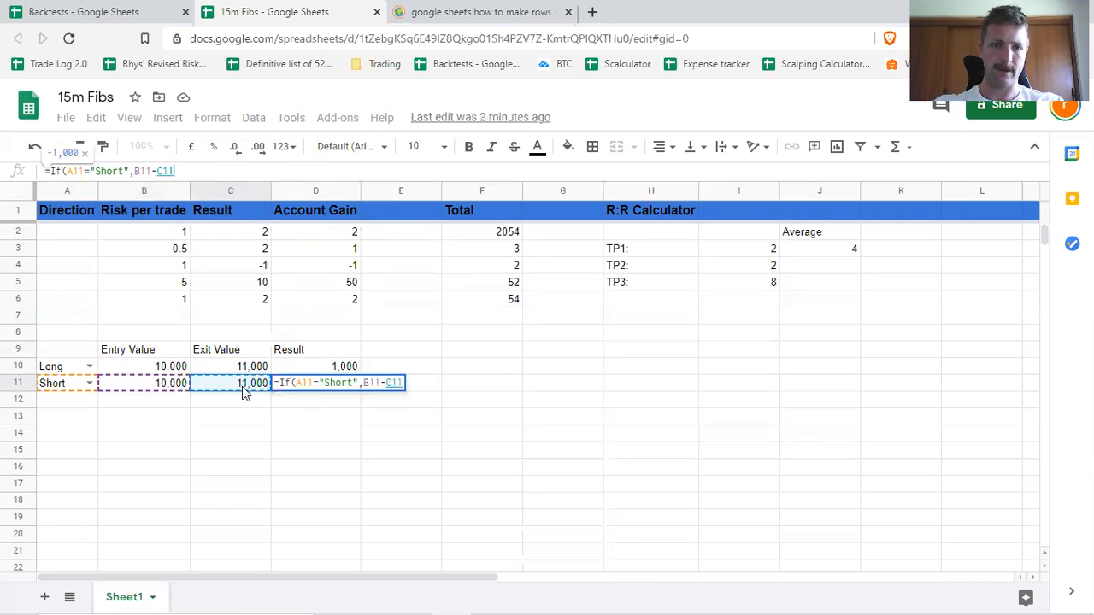
pyautogui.write(',')
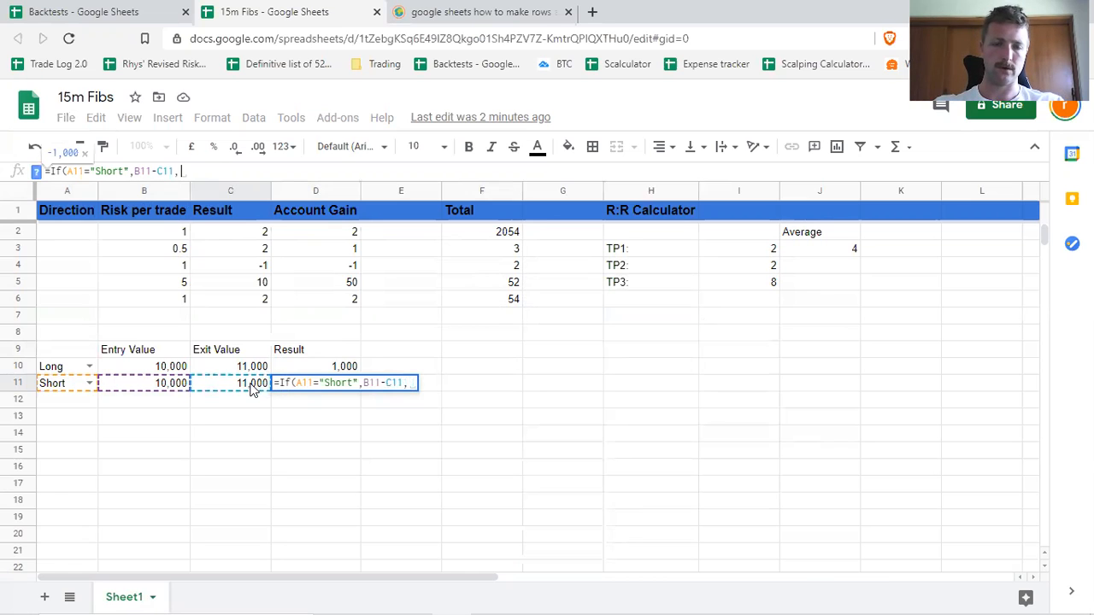
pyautogui.click(252, 387)
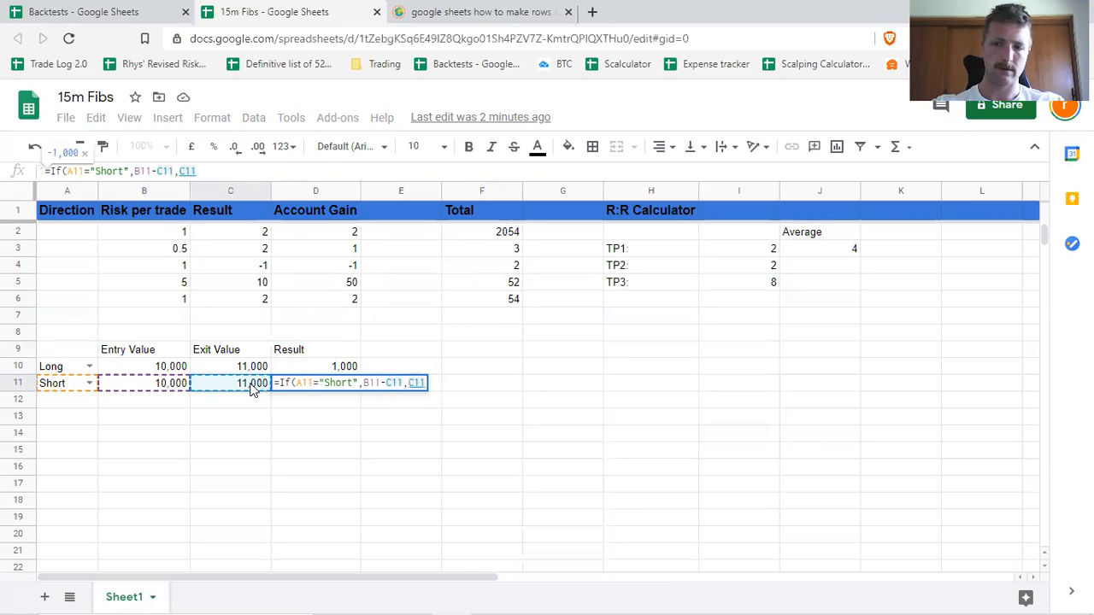
pyautogui.write('-')
pyautogui.click(161, 386)
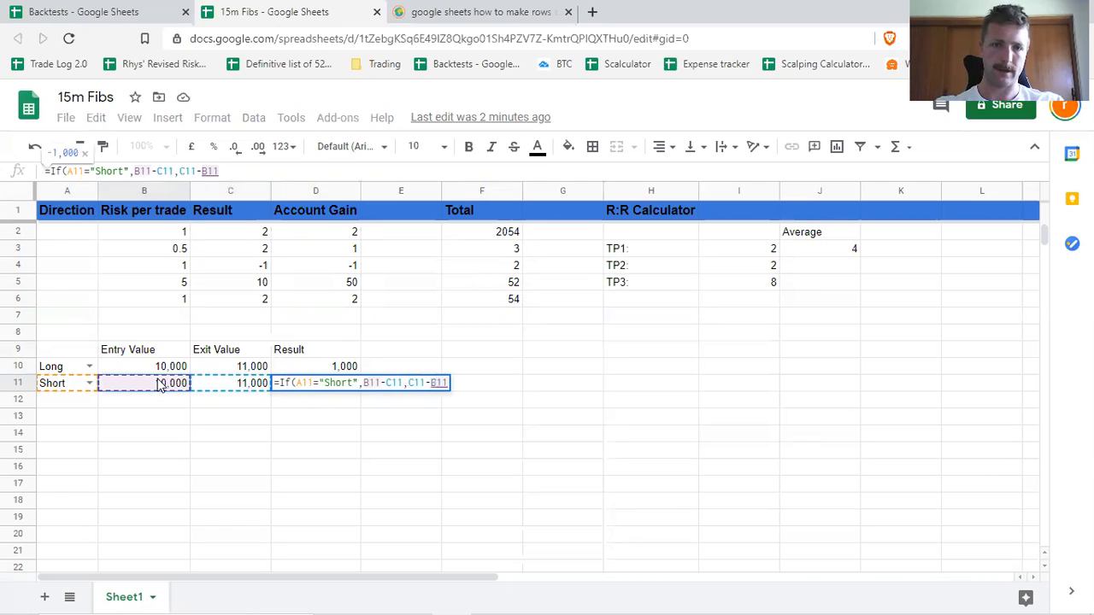
pyautogui.write(')')
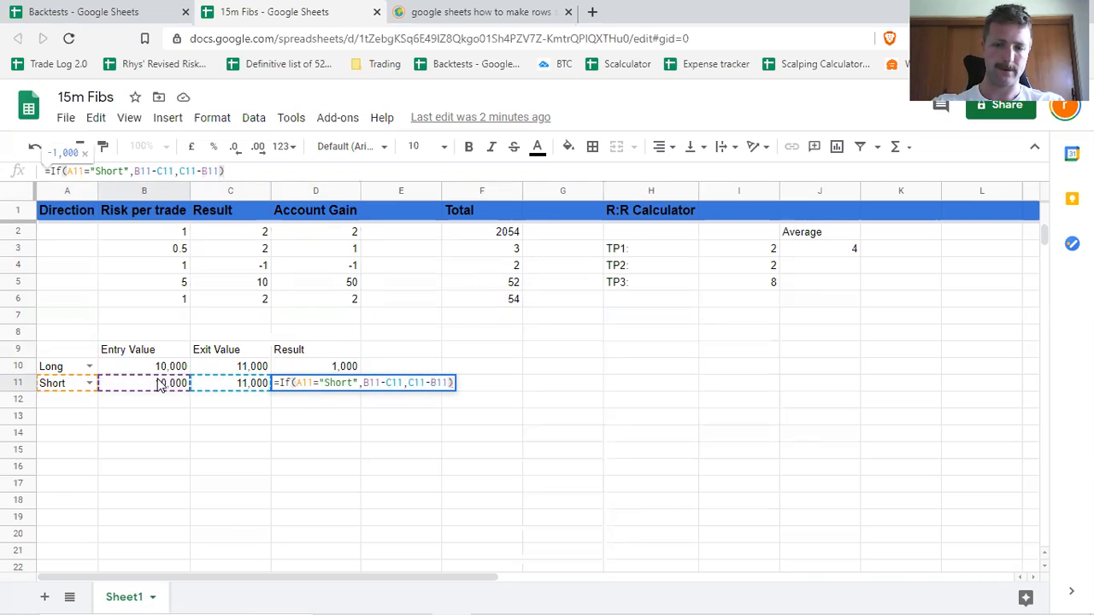
pyautogui.press('Return')
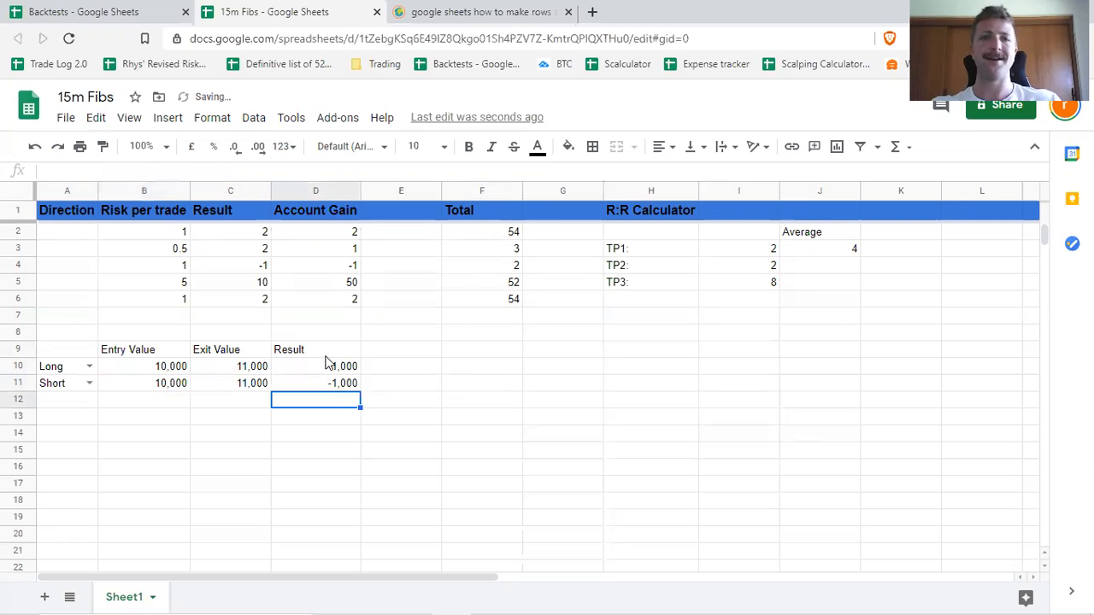
pyautogui.click(400, 390)
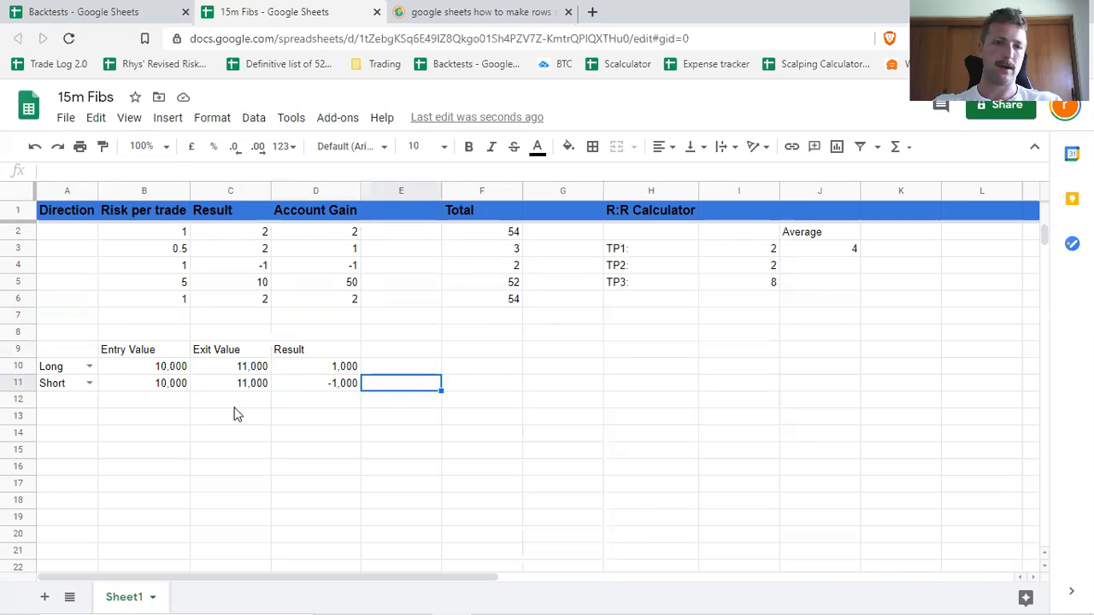
# Add another example trade in row 12 with entry value 10,000 and exit value 9000.
pyautogui.click(173, 397)
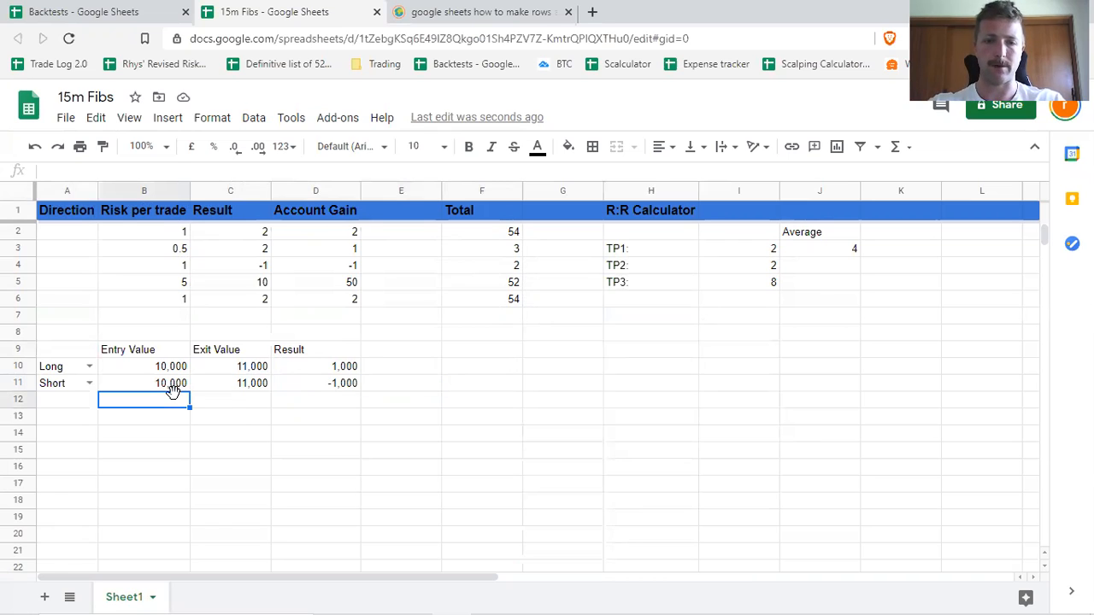
pyautogui.write('10,000')
pyautogui.press('Tab')
pyautogui.write('9000')
pyautogui.press('Tab')
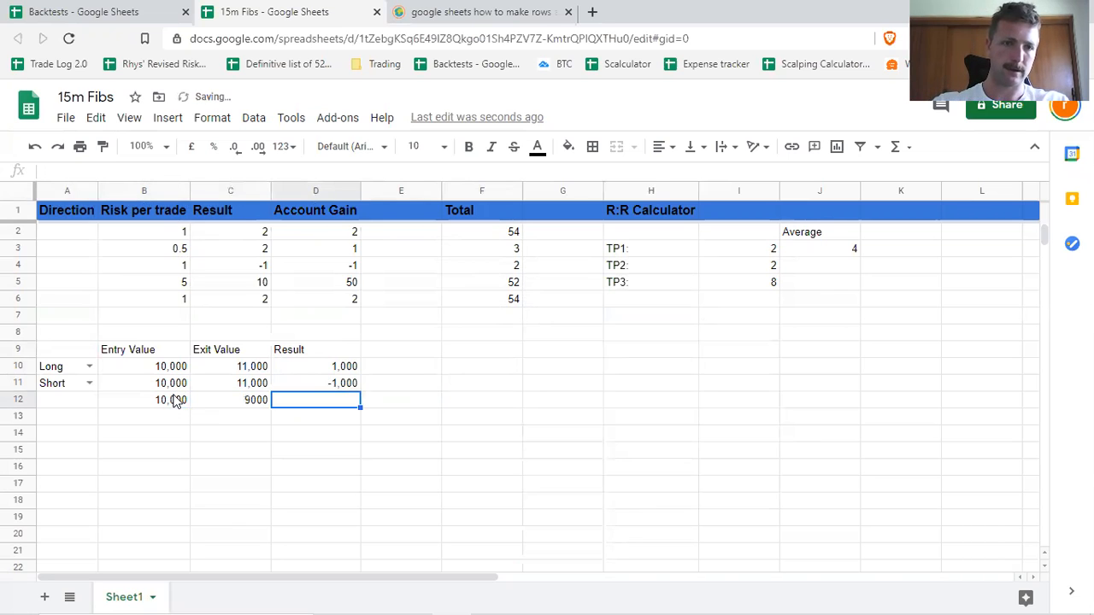
# Add a further example trade in row 13 with entry value 10000 and exit value 9000.
pyautogui.click(164, 419)
pyautogui.write('10')
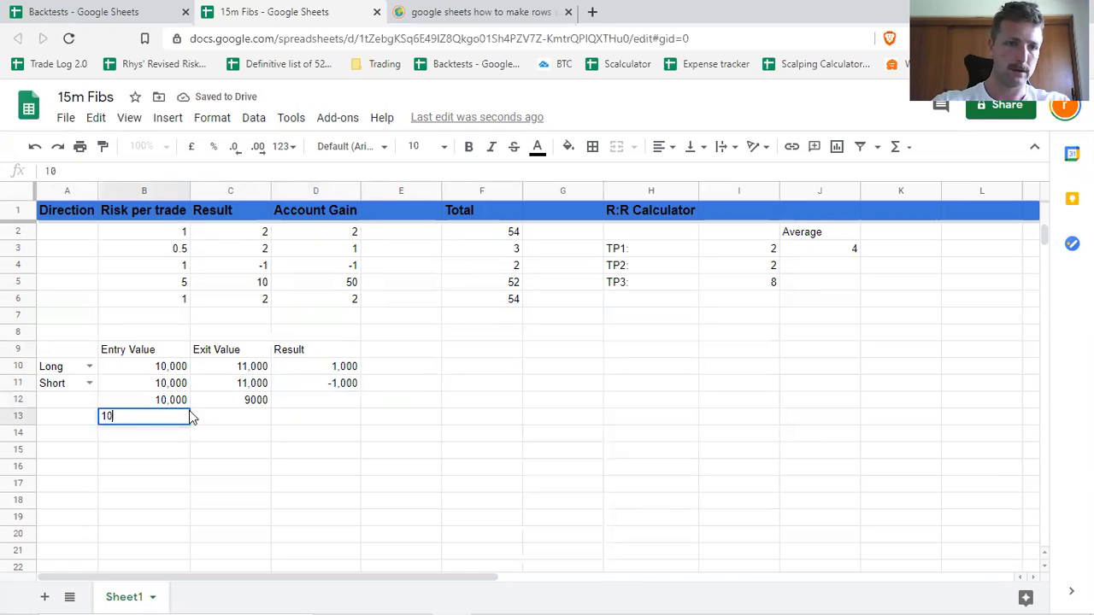
pyautogui.write('000,')
pyautogui.press('BackSpace')
pyautogui.press('Tab')
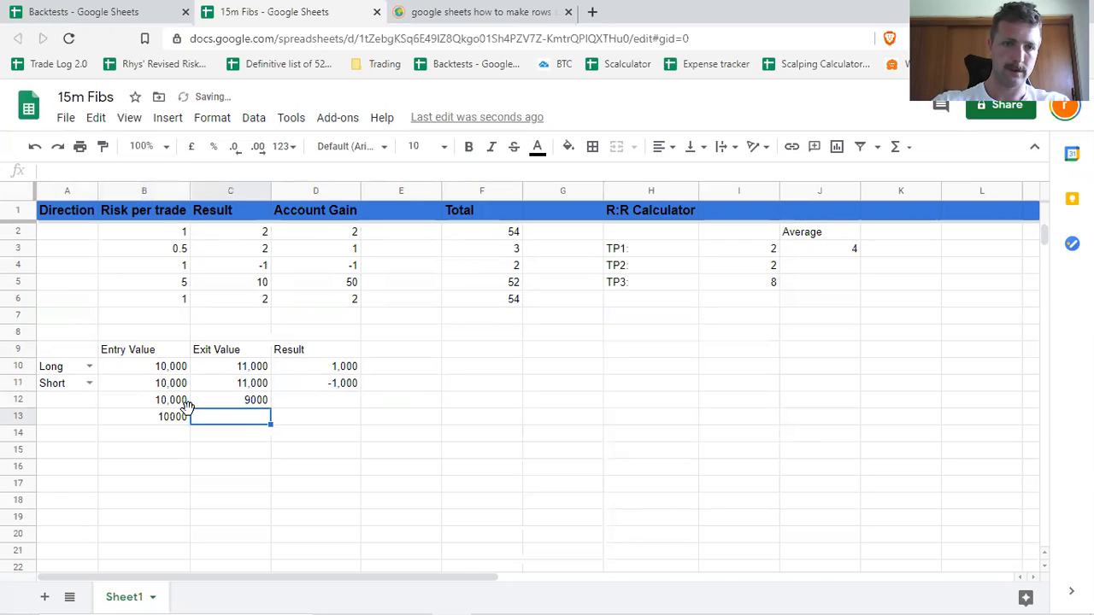
pyautogui.write('9000')
pyautogui.press('Tab')
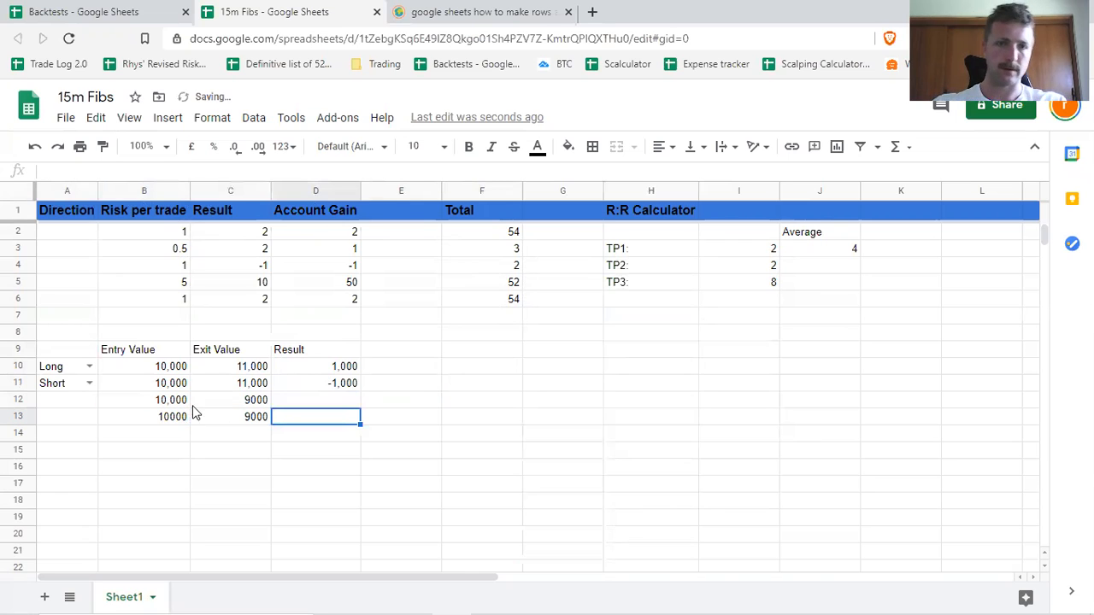
# Fill the IF formula from D11 down to D13 and check the formulas in the Result column.
pyautogui.click(357, 383)
pyautogui.moveTo(360, 390); pyautogui.dragTo(373, 419)
pyautogui.click(429, 403)
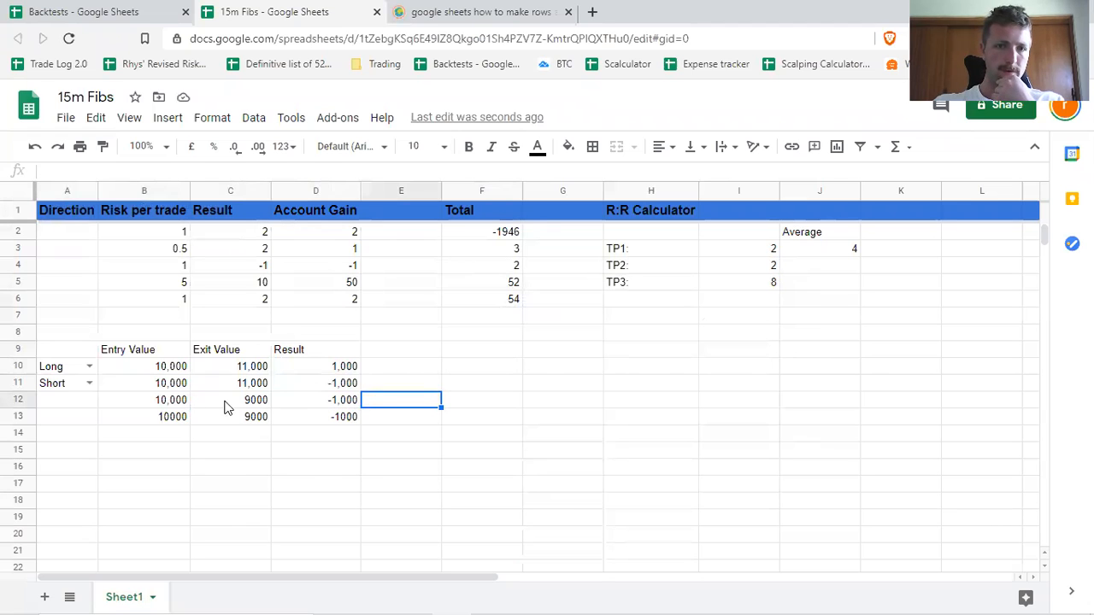
pyautogui.click(345, 401)
pyautogui.click(352, 386)
pyautogui.click(353, 371)
pyautogui.click(340, 388)
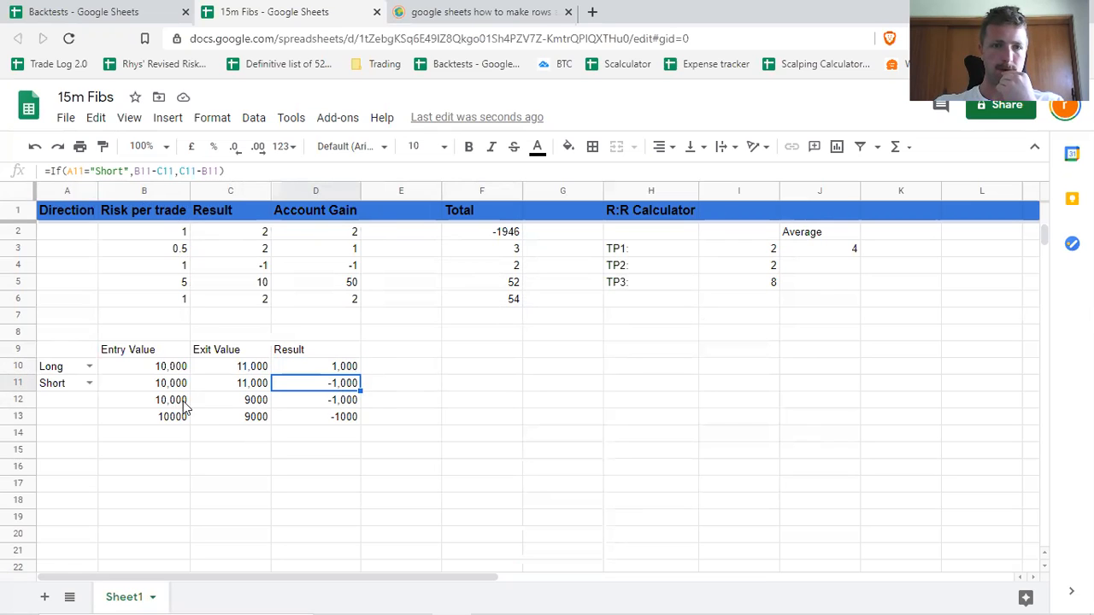
pyautogui.click(341, 401)
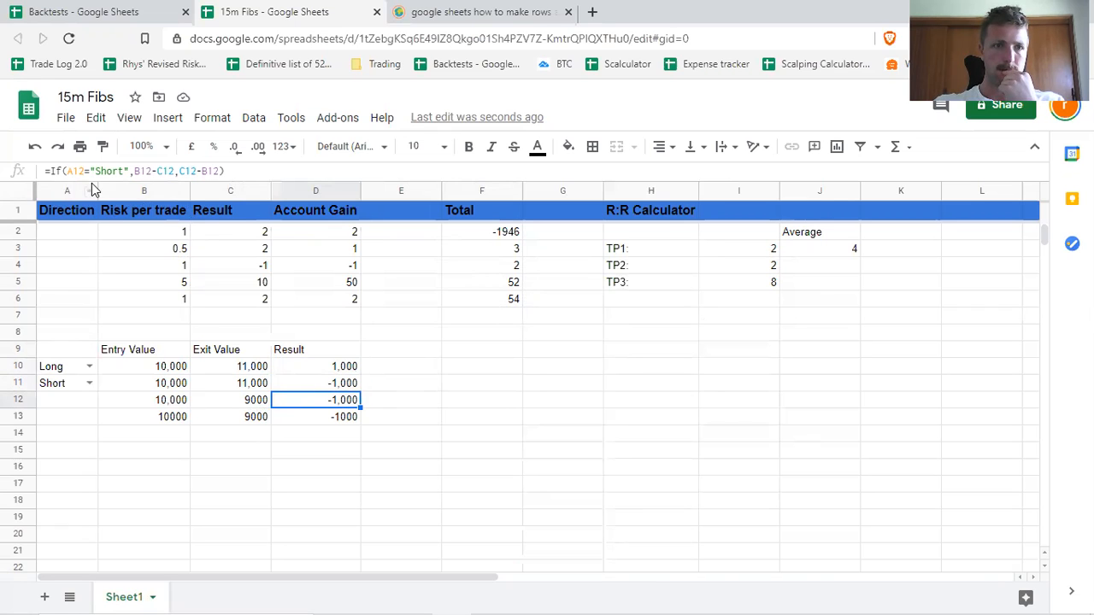
# Fill the Short direction drop-down from A11 down to A13.
pyautogui.click(92, 398)
pyautogui.click(84, 422)
pyautogui.click(90, 400)
pyautogui.click(77, 385)
pyautogui.moveTo(98, 391); pyautogui.dragTo(95, 418)
pyautogui.click(90, 400)
pyautogui.click(240, 468)
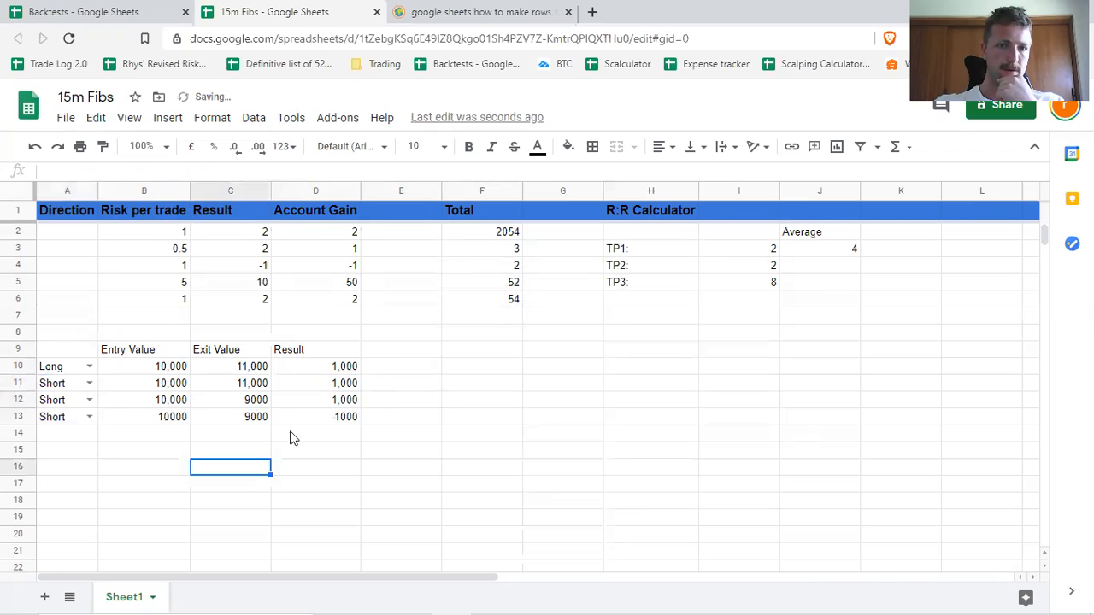
# Set the direction in A13 to Long.
pyautogui.click(89, 417)
pyautogui.click(53, 434)
pyautogui.click(356, 440)
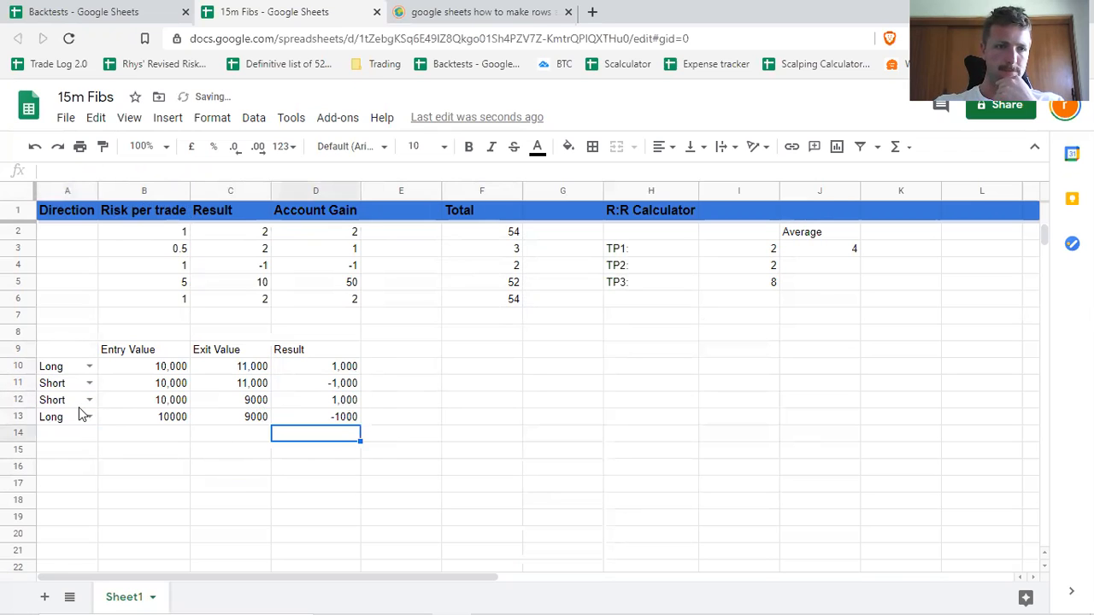
pyautogui.click(397, 422)
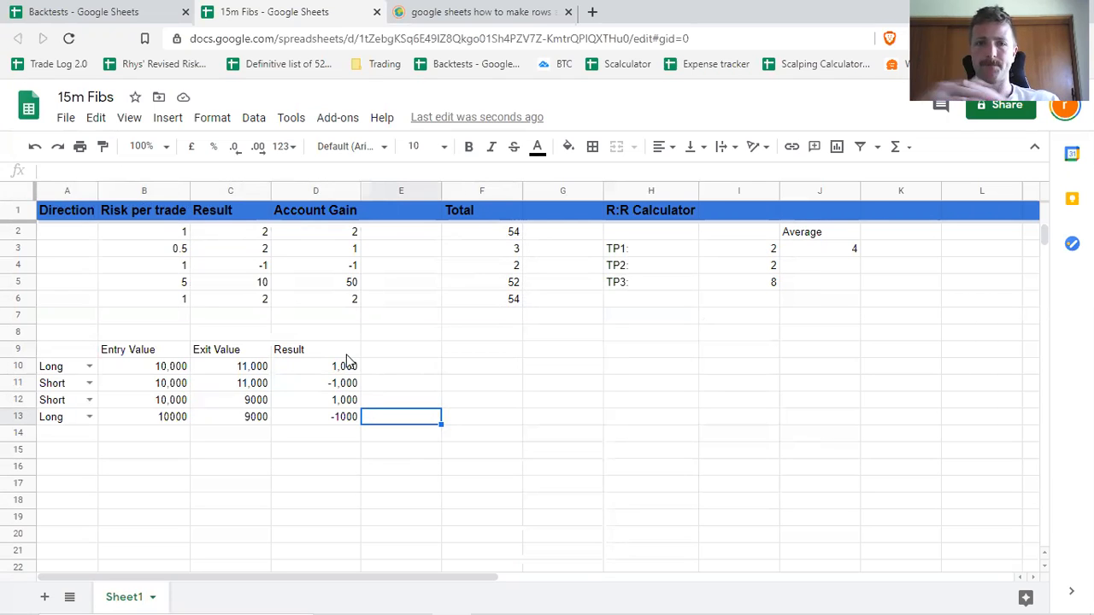
pyautogui.click(530, 372)
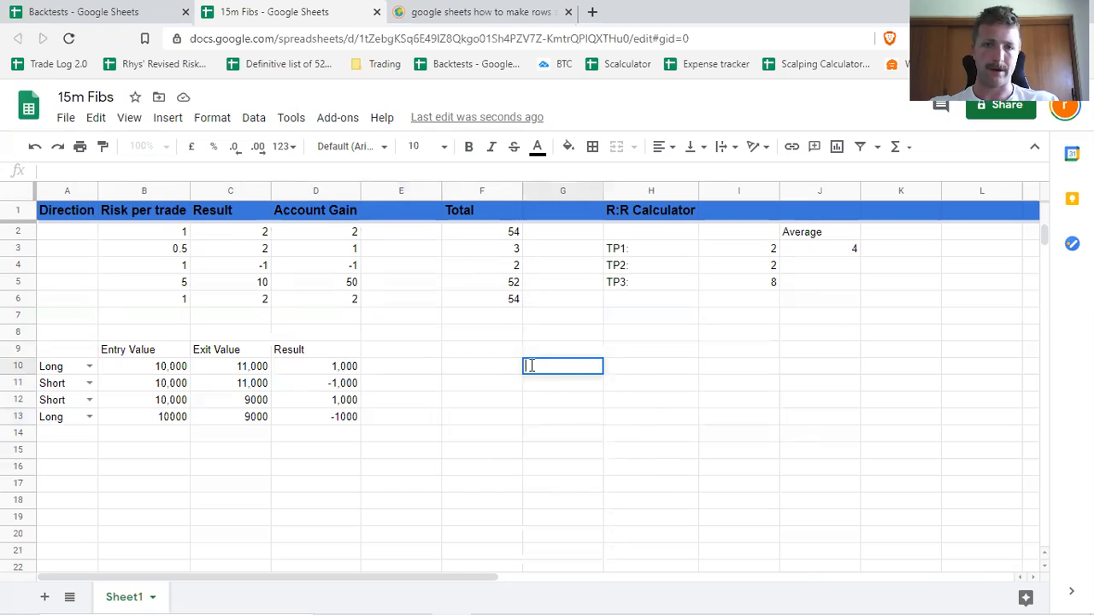
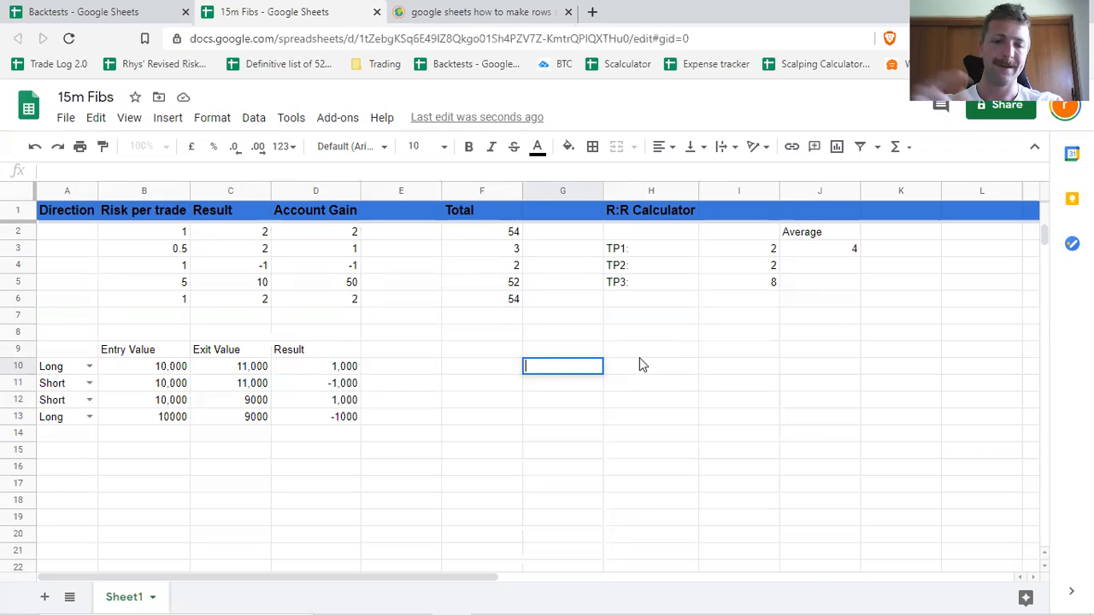
# Enter the formula =GoogleFinance("Currency:BTCAUD") in cell G10 to fetch the Bitcoin price in Australian dollars.
pyautogui.write('G')
pyautogui.press('BackSpace')
pyautogui.write('=')
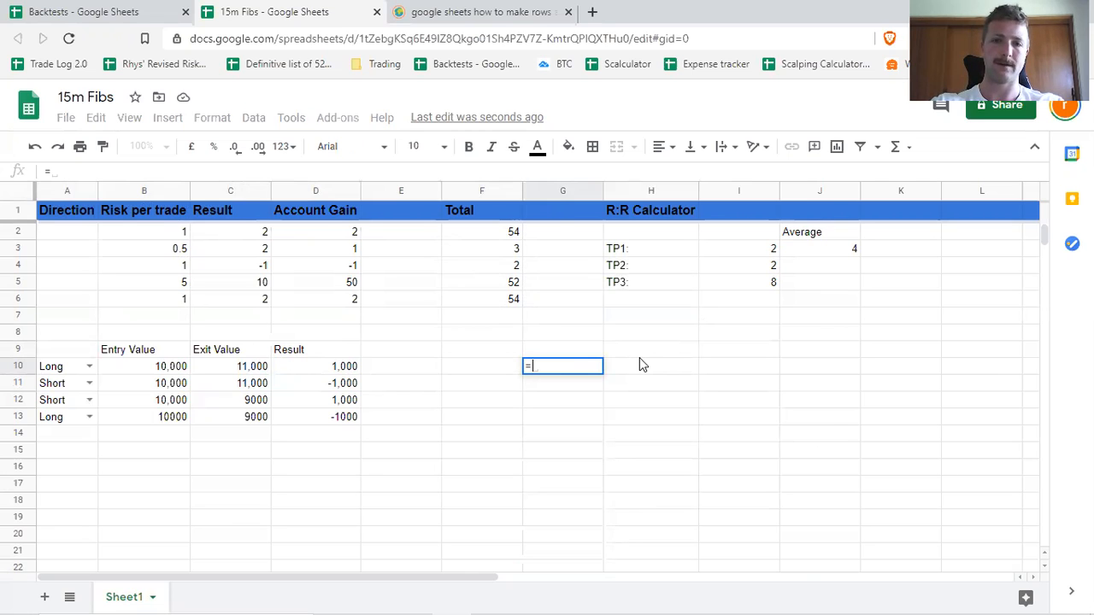
pyautogui.write('Google')
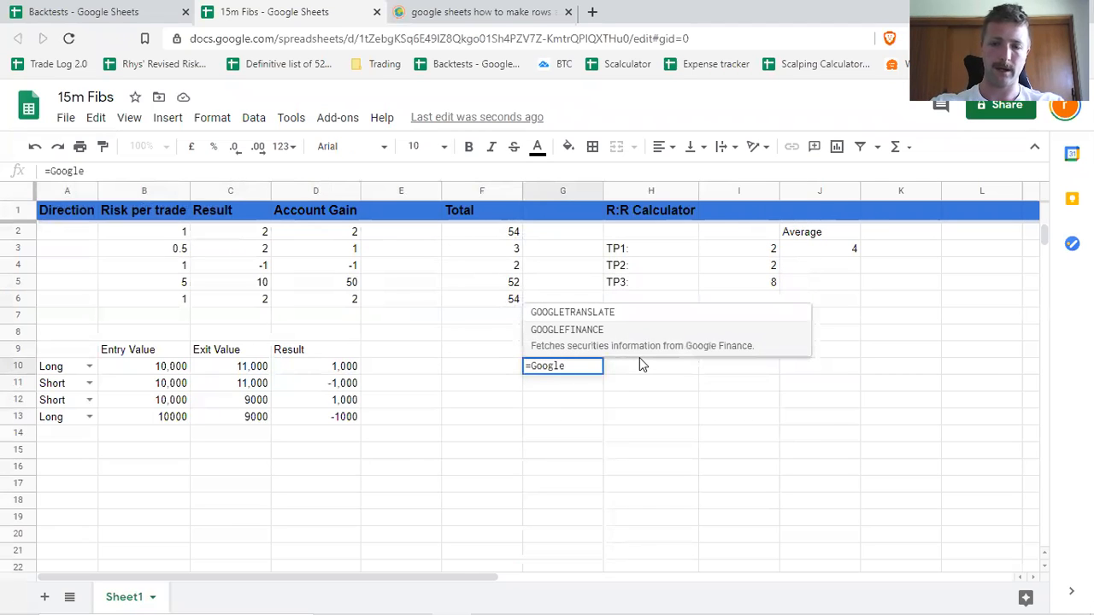
pyautogui.press('Down')
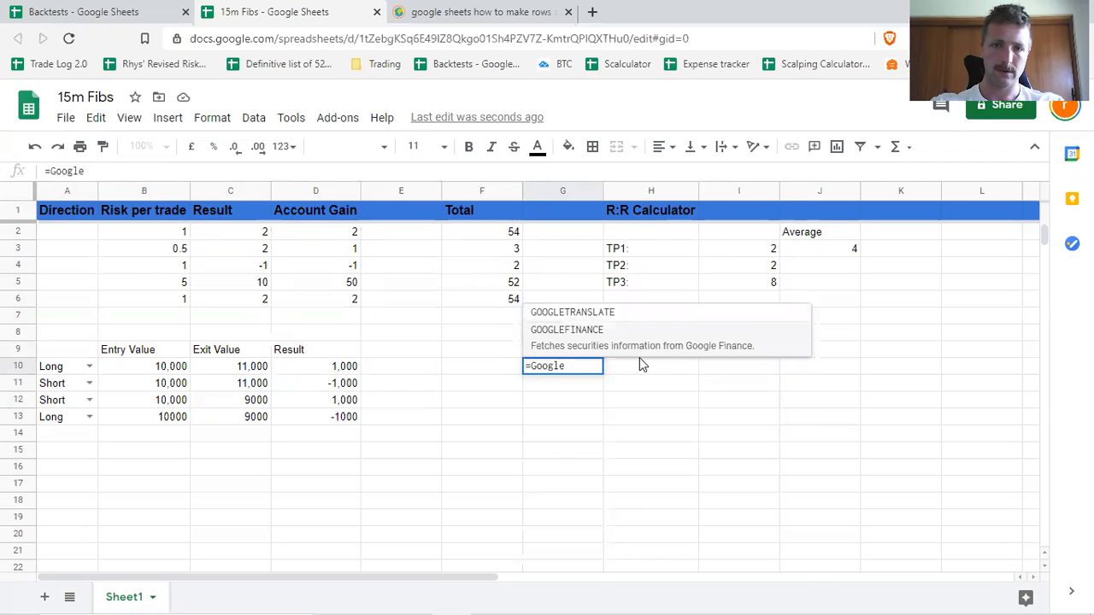
pyautogui.write('Finance')
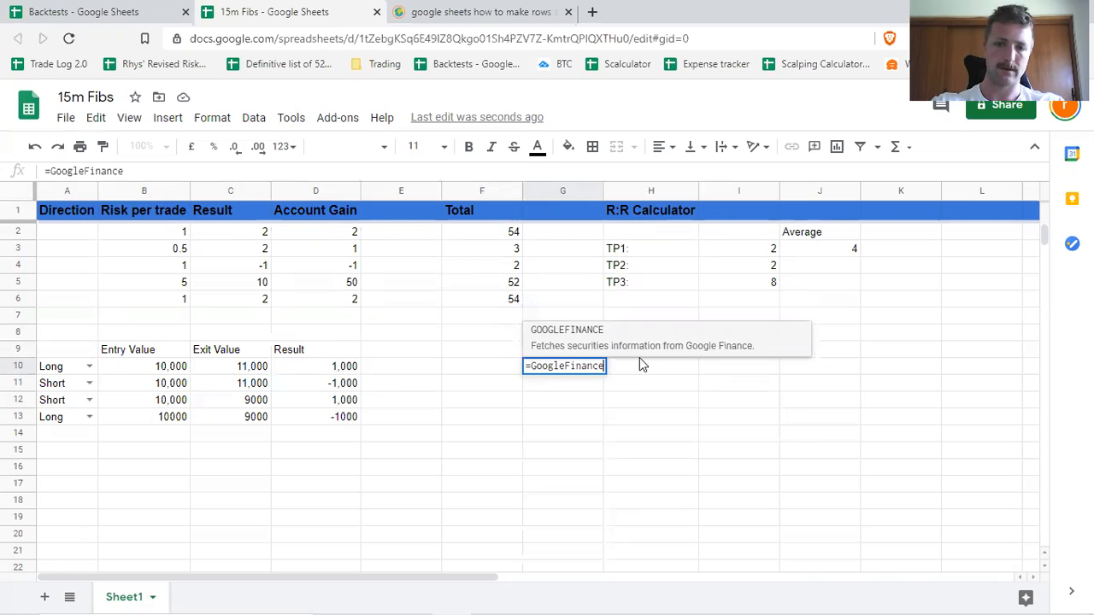
pyautogui.write('(')
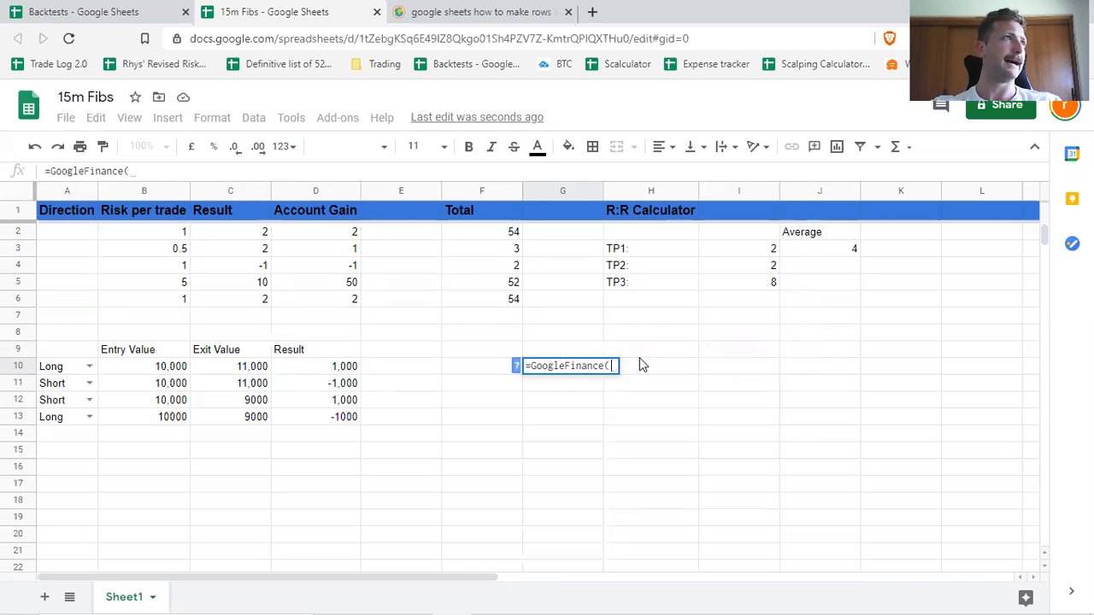
pyautogui.write('"Currency')
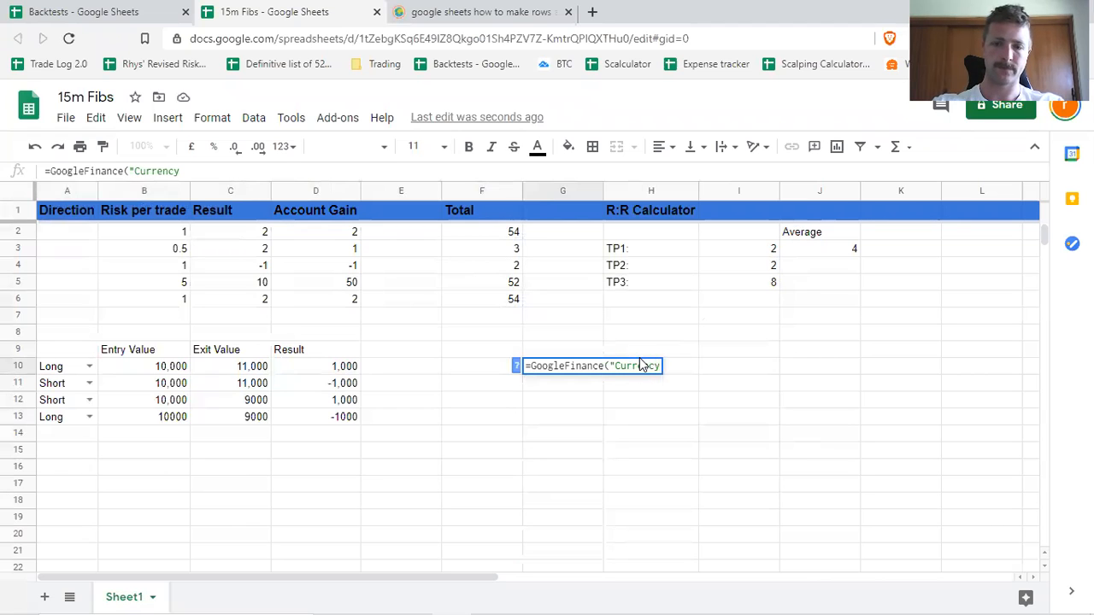
pyautogui.write(':BT')
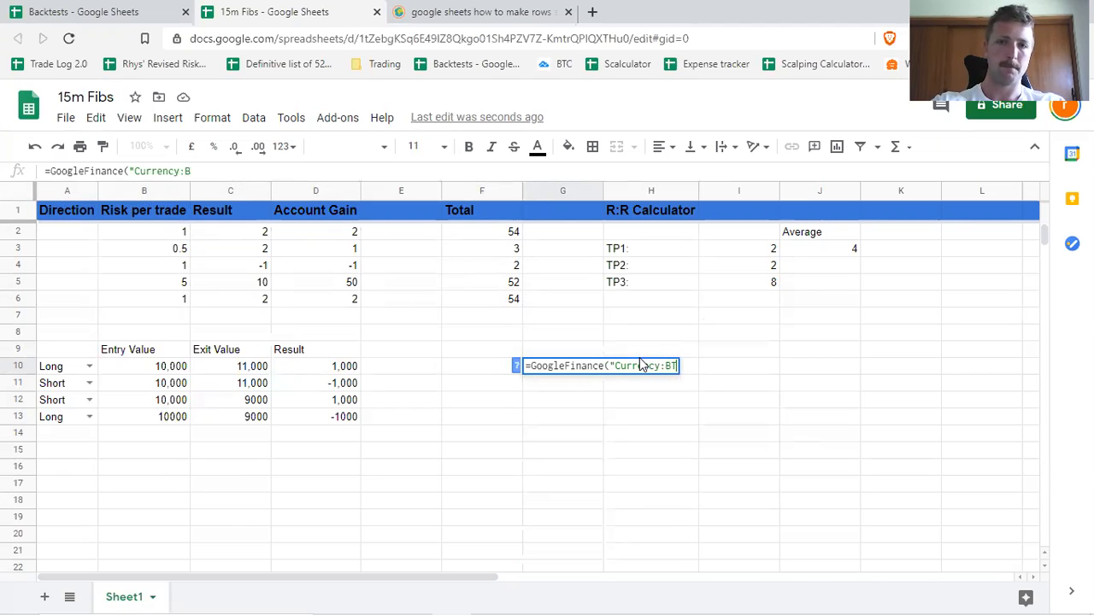
pyautogui.write('CUDS')
pyautogui.press('BackSpace')
pyautogui.press('BackSpace')
pyautogui.press('BackSpace')
pyautogui.write('AUD')
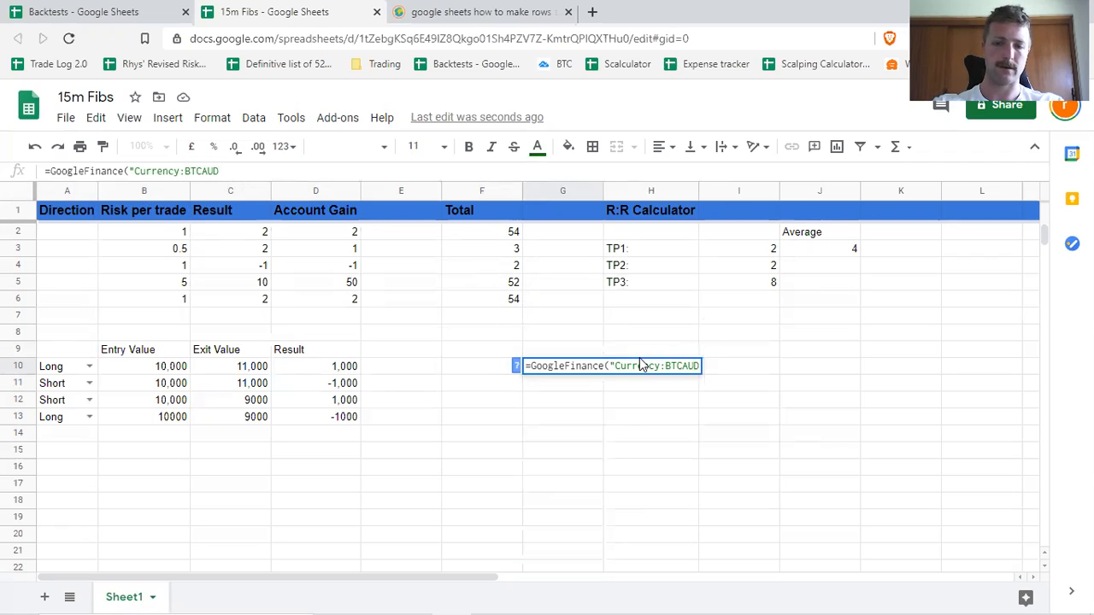
pyautogui.write('"')
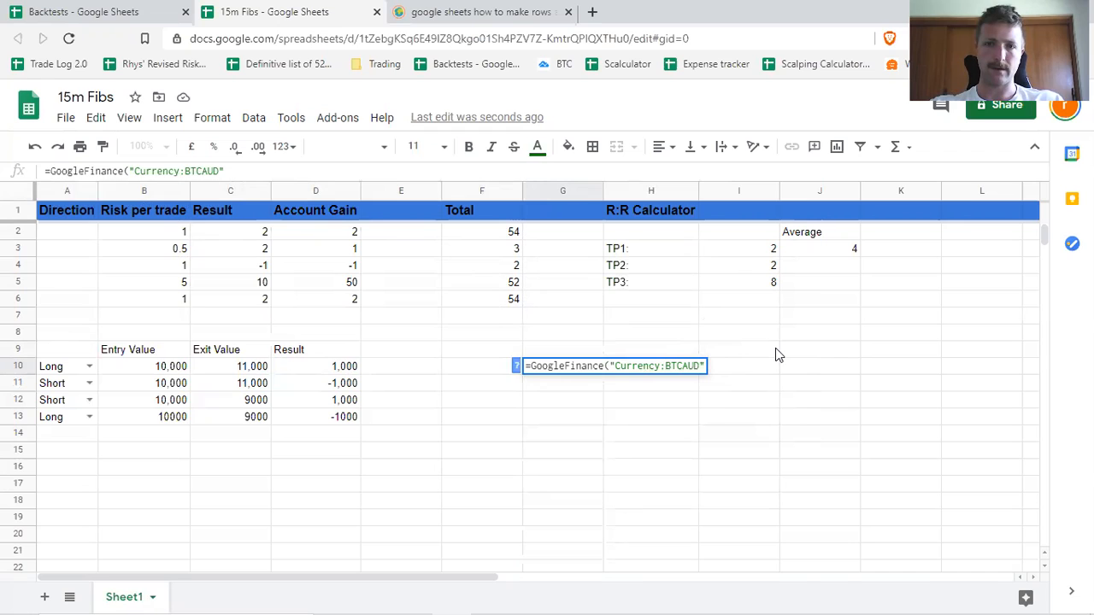
pyautogui.press('Return')
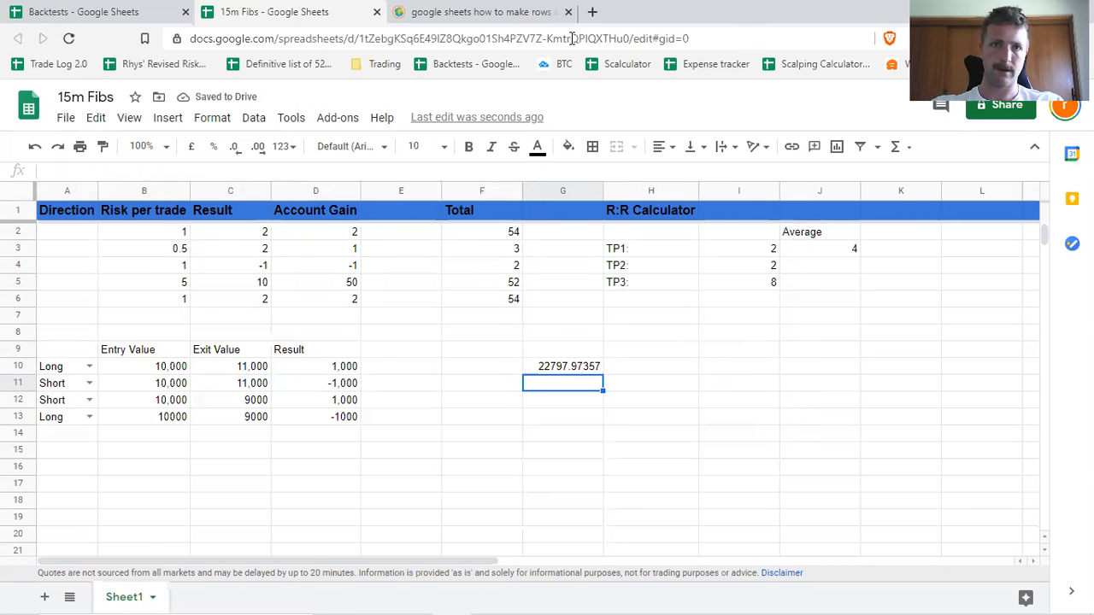
# Search the web for "btc aud price" in the other browser tab and examine Yahoo Finance's Bitcoin AUD quote.
pyautogui.hotkey('ctrl', 'Tab')
pyautogui.click(392, 37)
pyautogui.write('btc aud price')
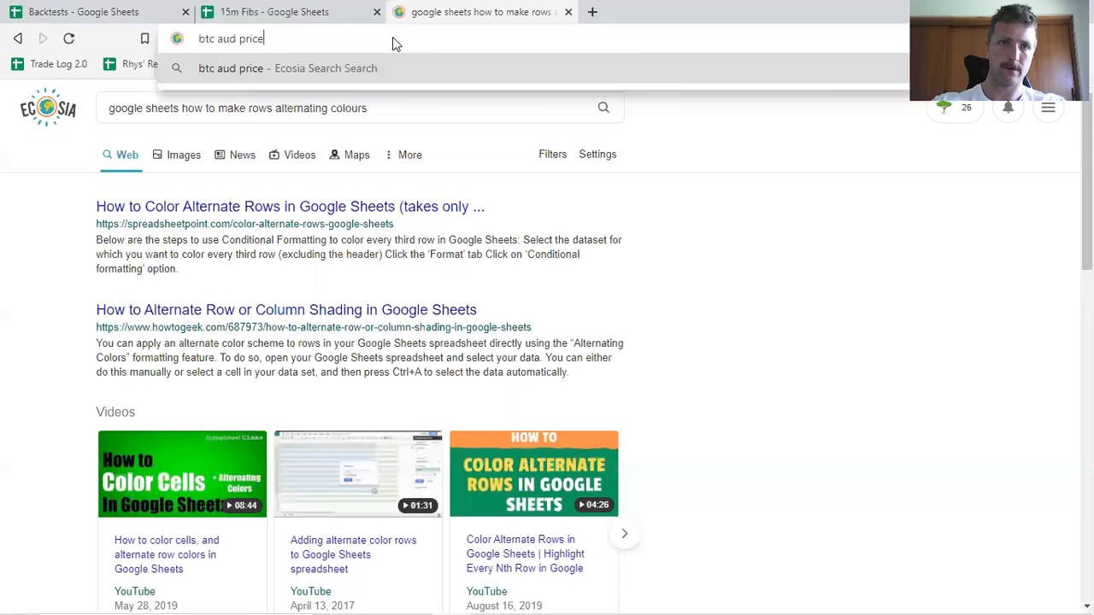
pyautogui.press('Return')
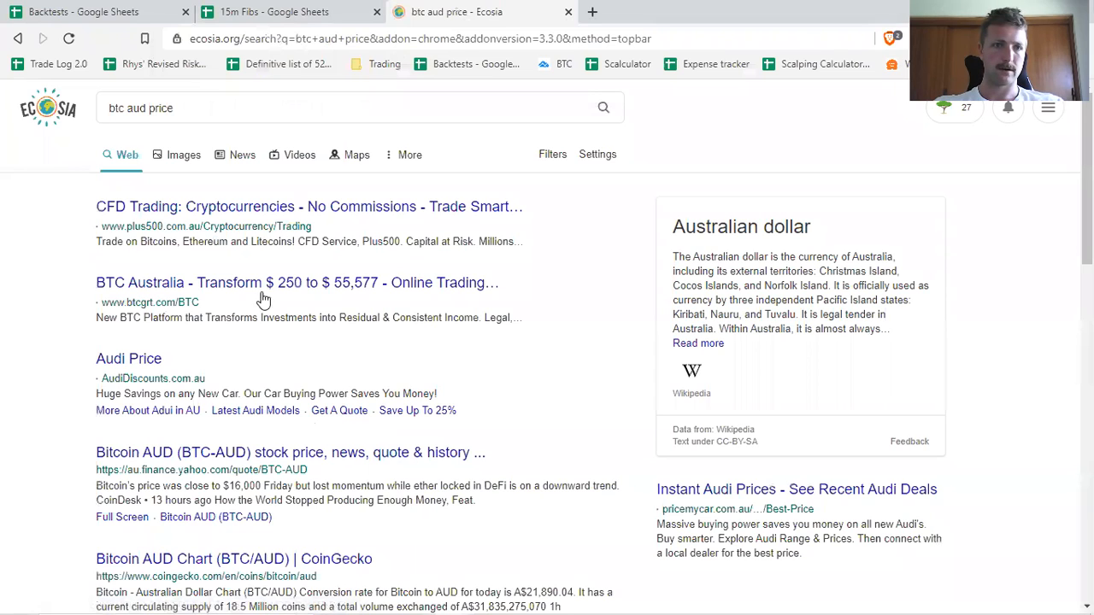
pyautogui.click(266, 453)
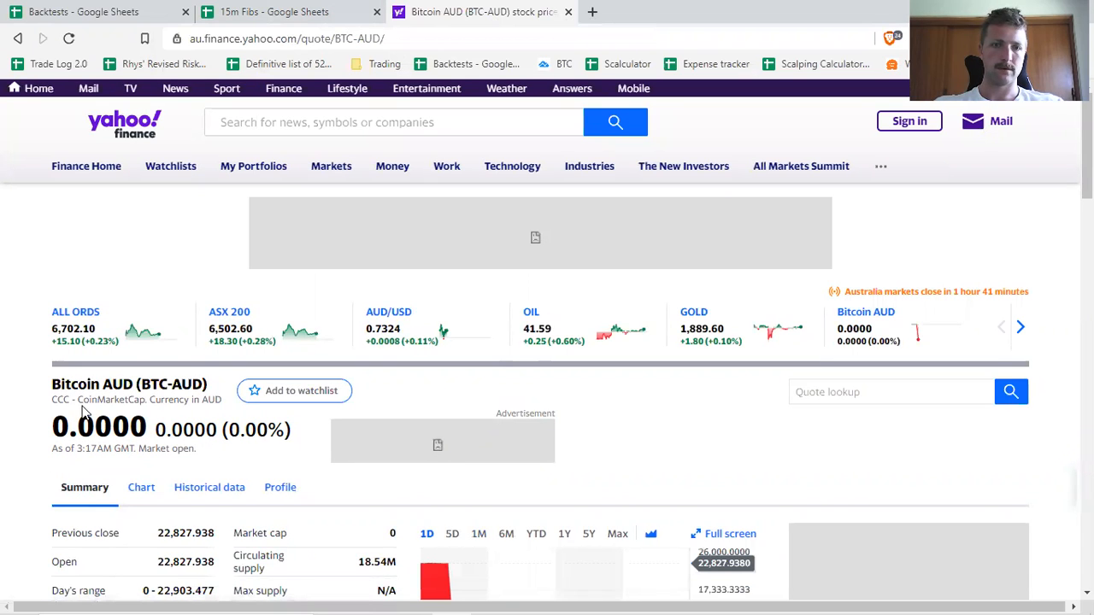
pyautogui.scroll(-2, 82, 413)
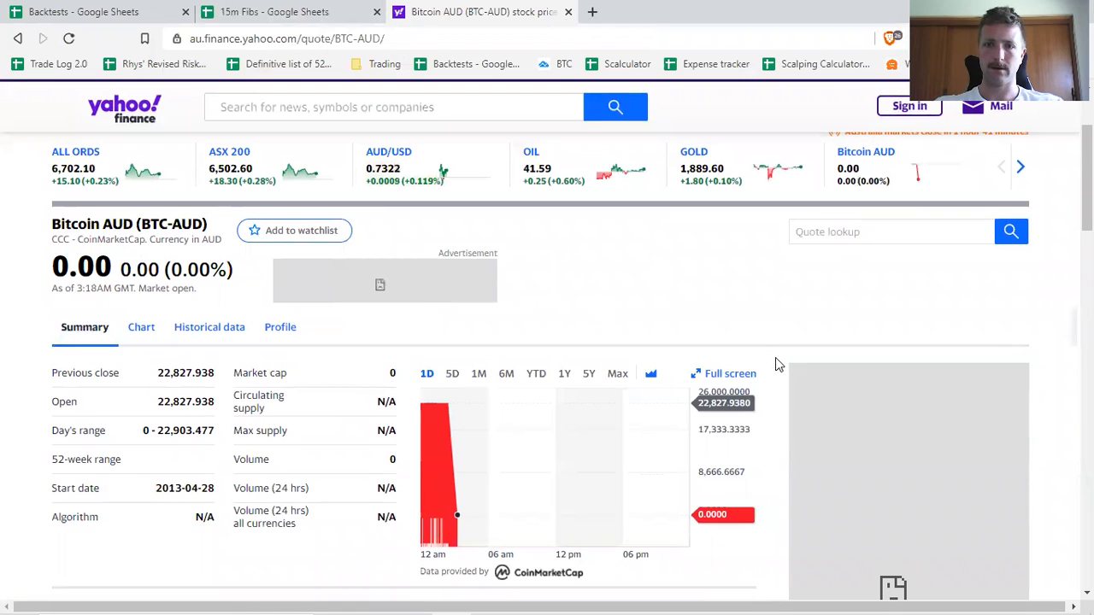
# Return to the 15m Fibs spreadsheet and check the GoogleFinance formula in G10.
pyautogui.click(325, 16)
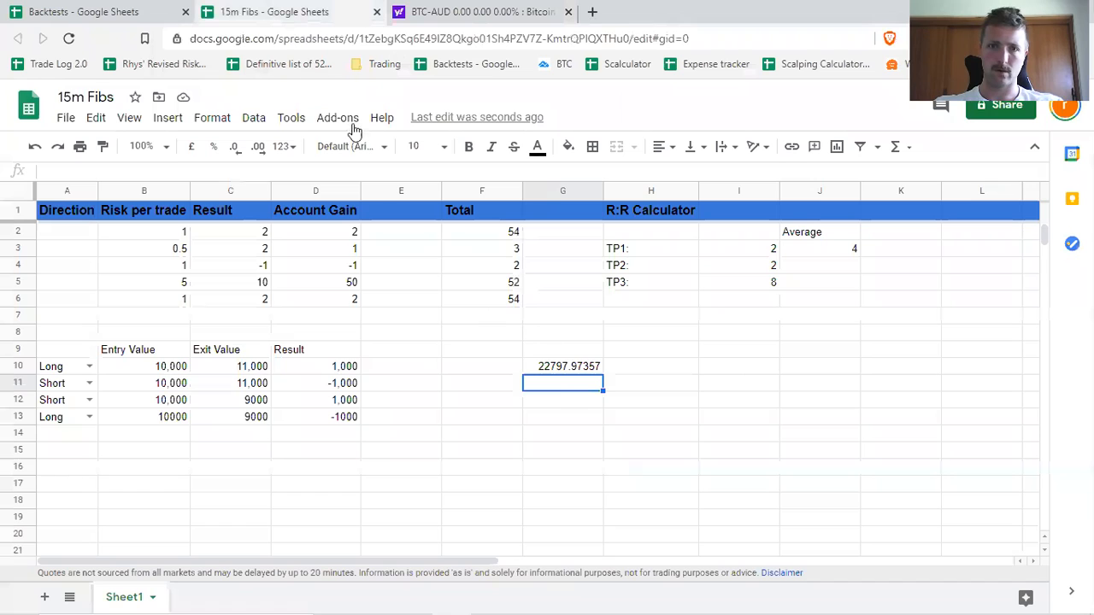
pyautogui.click(568, 368)
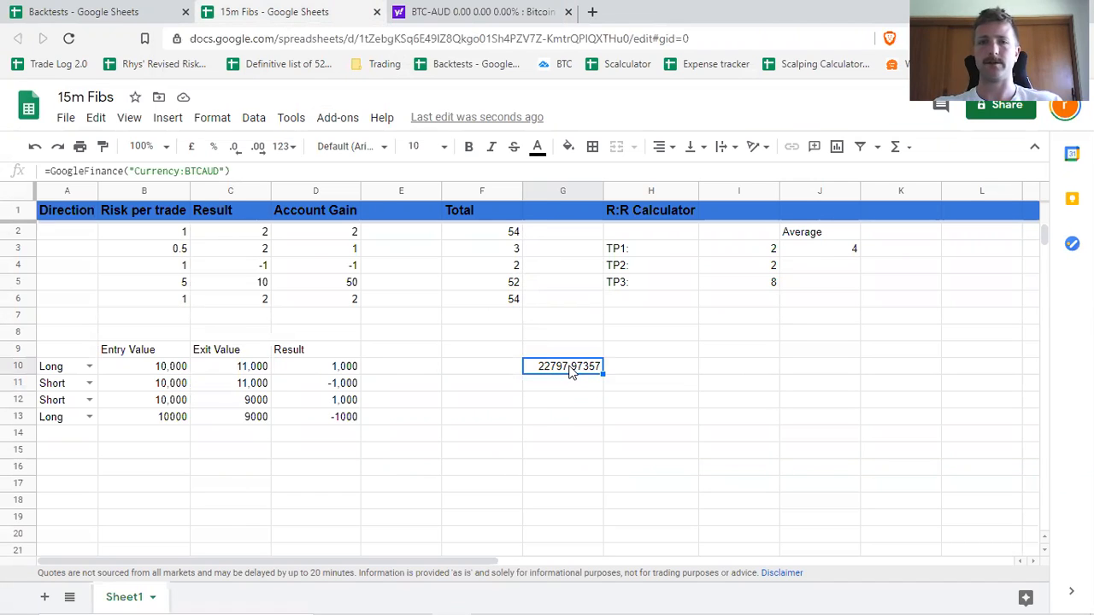
pyautogui.click(704, 371)
pyautogui.click(564, 364)
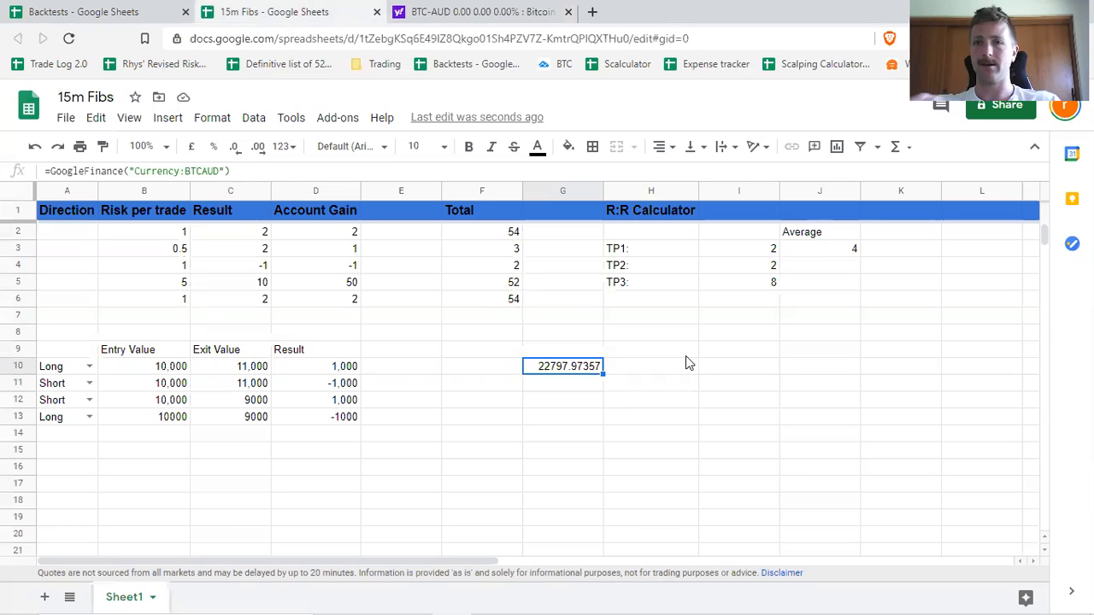
pyautogui.doubleClick(571, 384)
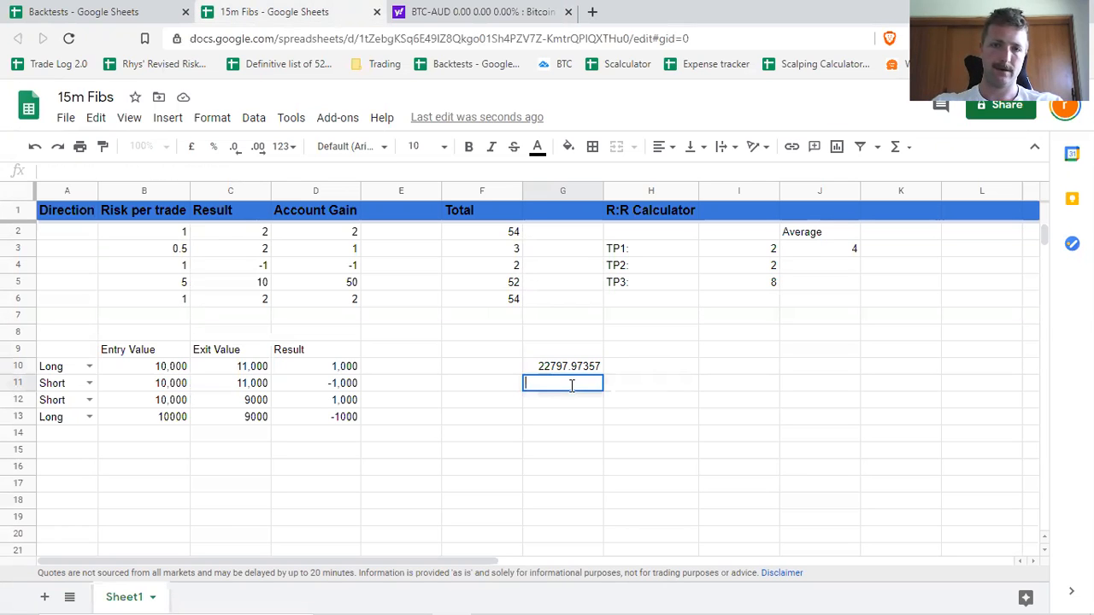
pyautogui.write('Googl')
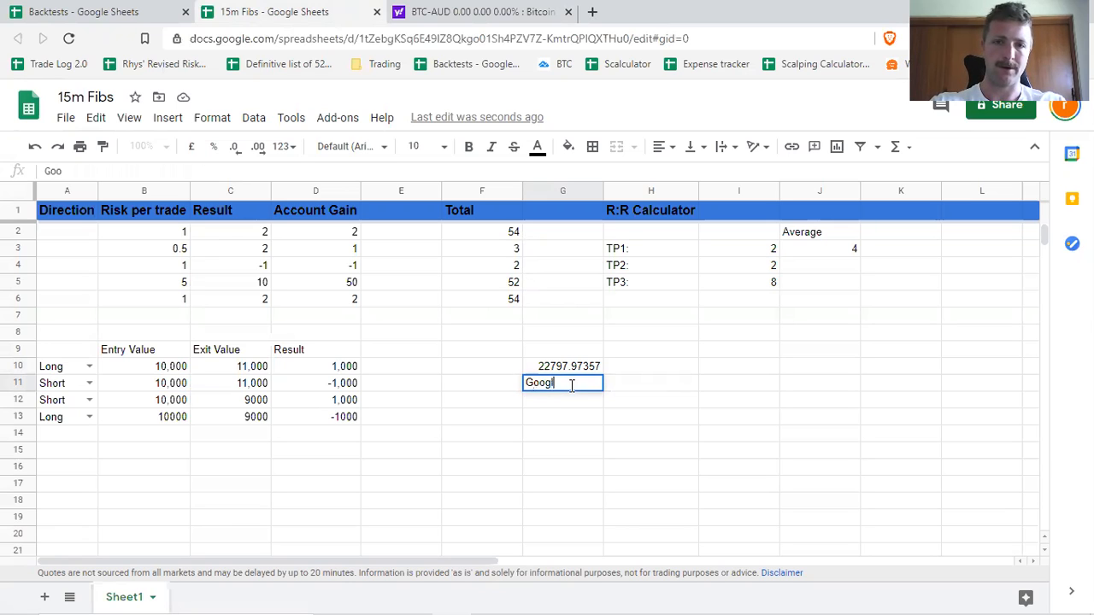
pyautogui.press('BackSpace')
pyautogui.press('BackSpace')
pyautogui.press('BackSpace')
pyautogui.press('BackSpace')
pyautogui.press('BackSpace')
pyautogui.write('=')
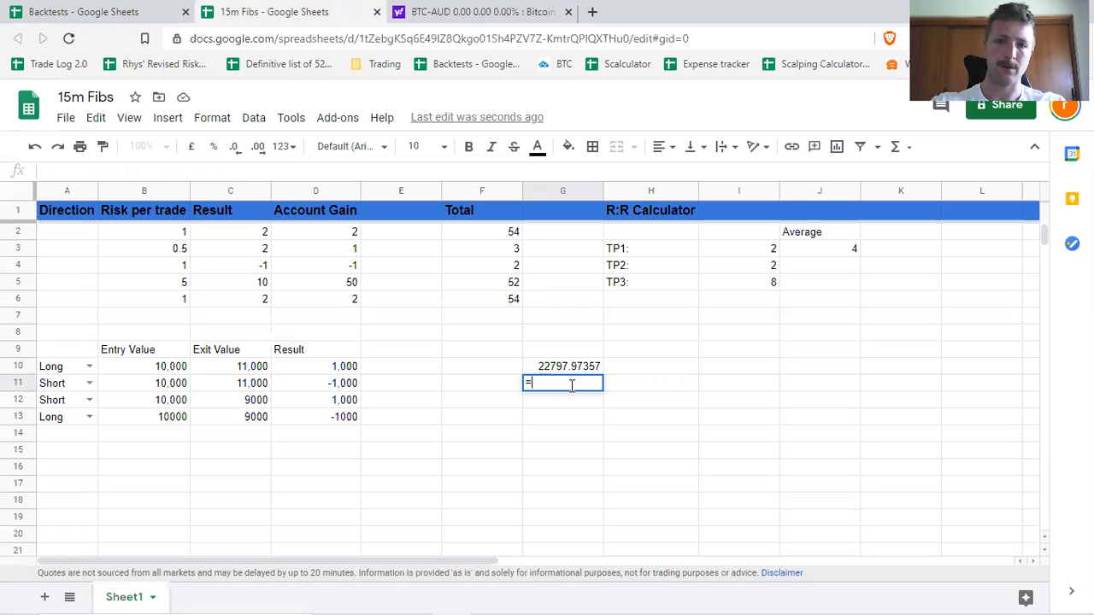
pyautogui.write('Google')
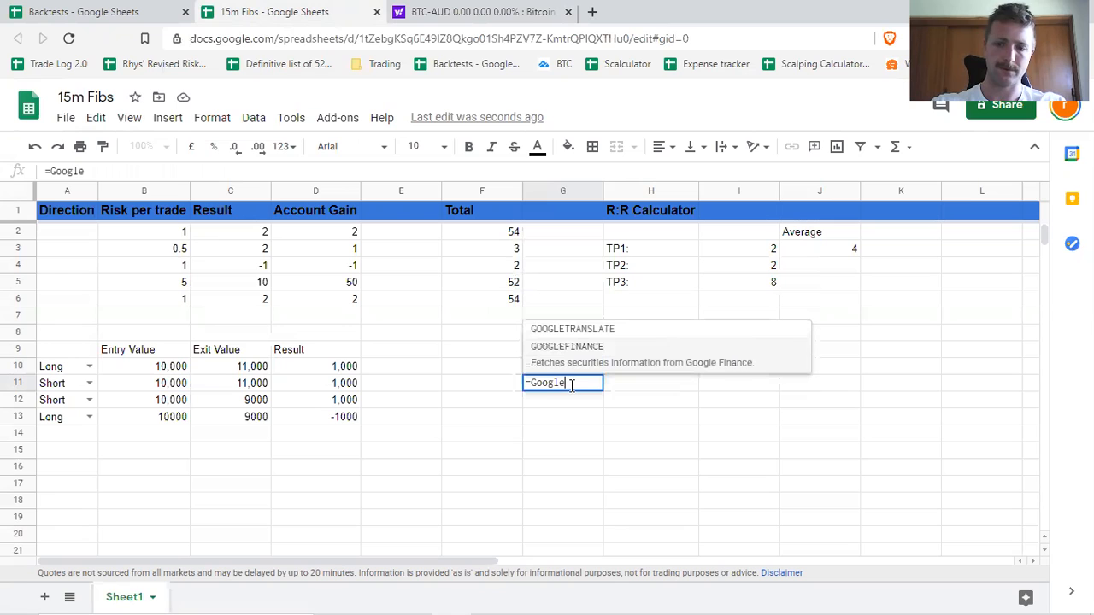
pyautogui.write('finance')
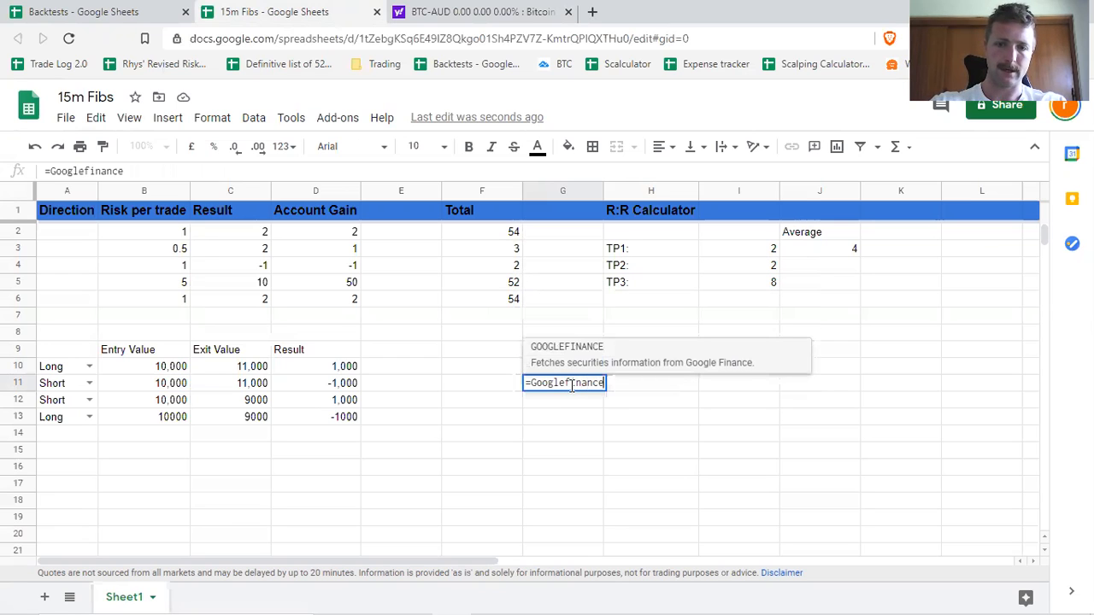
pyautogui.write('(Ts')
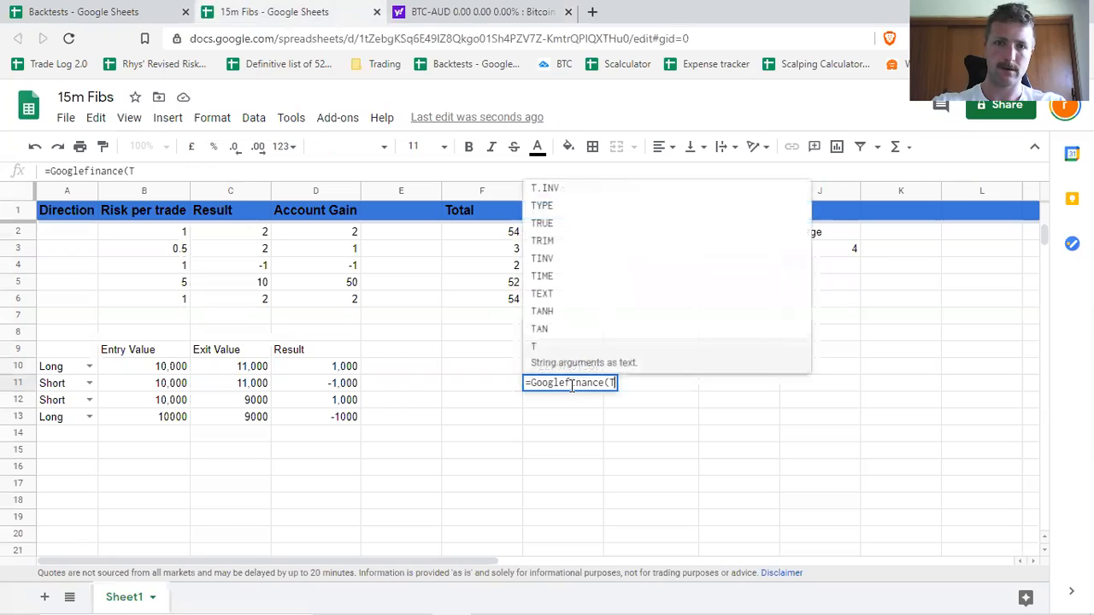
pyautogui.press('BackSpace')
pyautogui.write('N')
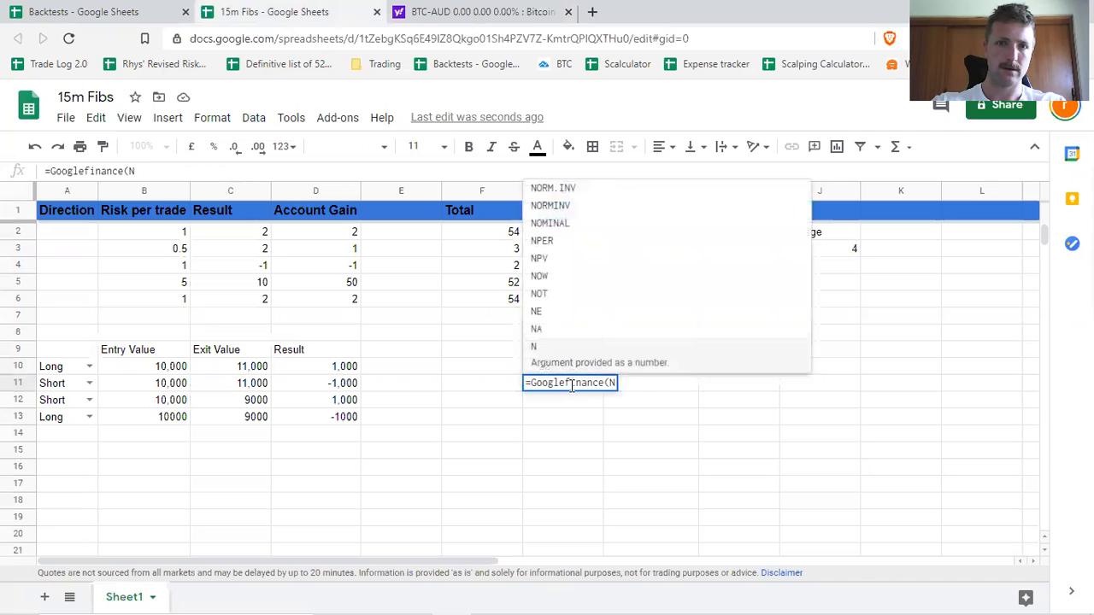
pyautogui.press('BackSpace')
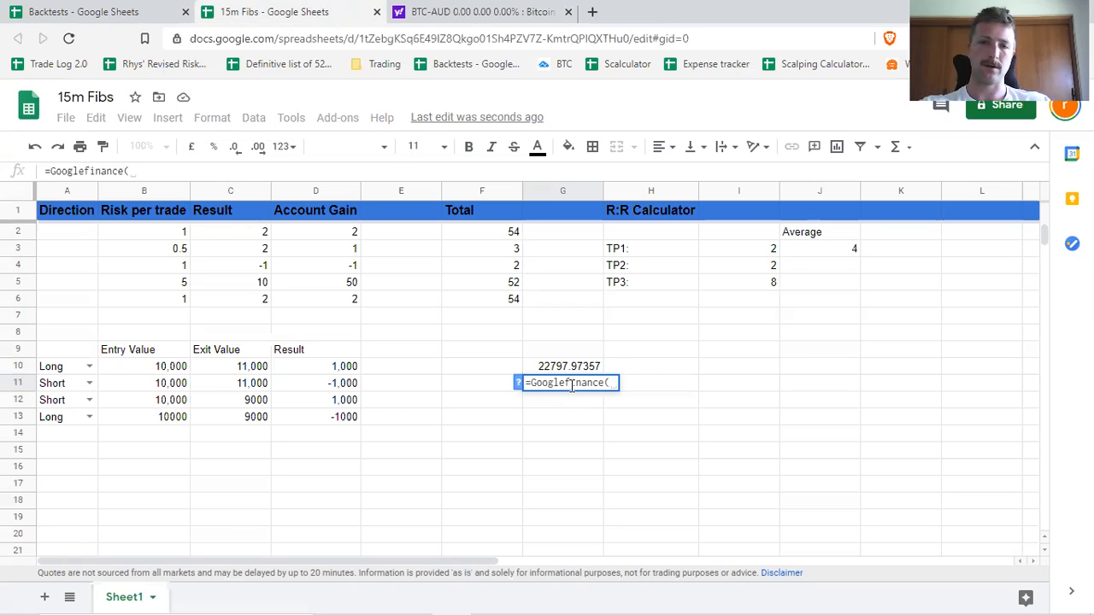
pyautogui.press('BackSpace')
pyautogui.press('BackSpace')
pyautogui.press('BackSpace')
pyautogui.press('BackSpace')
pyautogui.press('BackSpace')
pyautogui.press('BackSpace')
pyautogui.press('BackSpace')
pyautogui.press('BackSpace')
pyautogui.press('BackSpace')
pyautogui.press('BackSpace')
pyautogui.press('BackSpace')
pyautogui.press('BackSpace')
pyautogui.press('BackSpace')
pyautogui.press('BackSpace')
pyautogui.press('BackSpace')
pyautogui.press('Return')
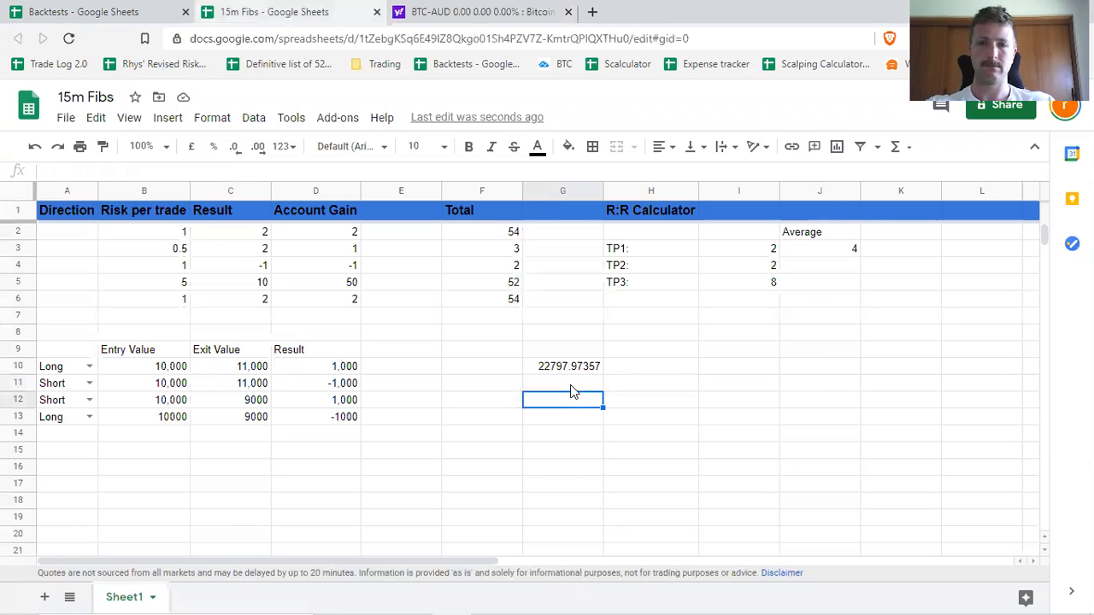
pyautogui.click(570, 385)
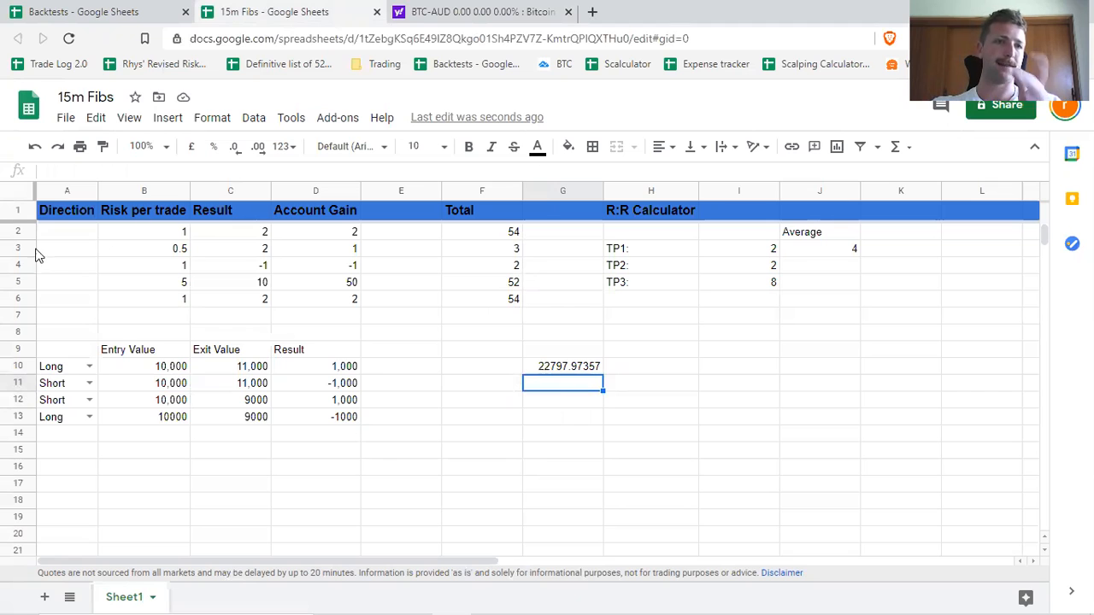
# Create a conditional formatting rule for the whole sheet, A1:Z1000, with the condition "Custom formula is".
pyautogui.click(18, 188)
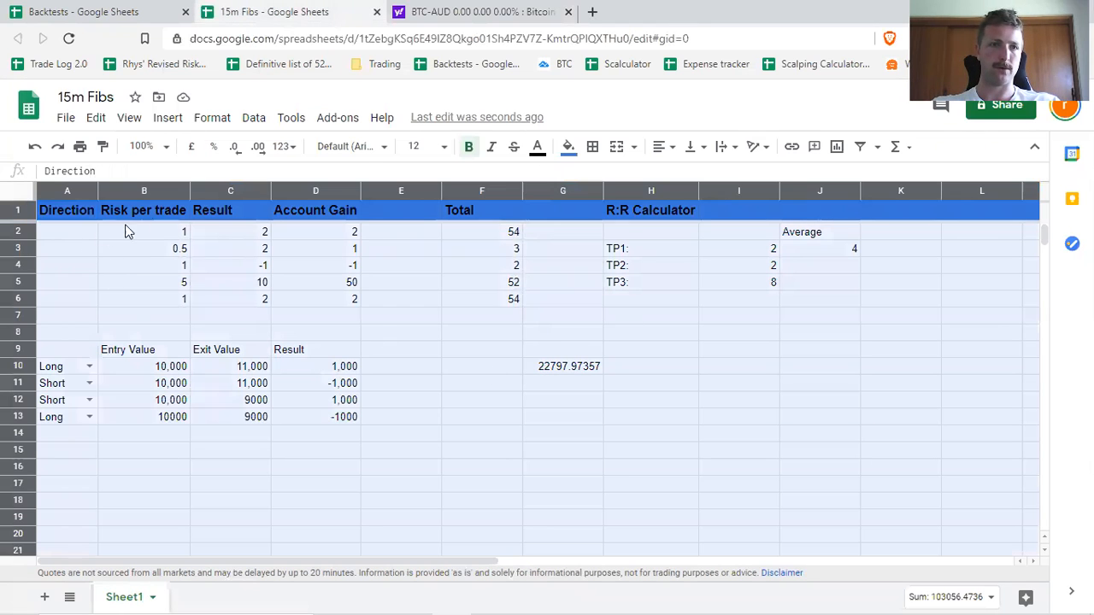
pyautogui.click(215, 118)
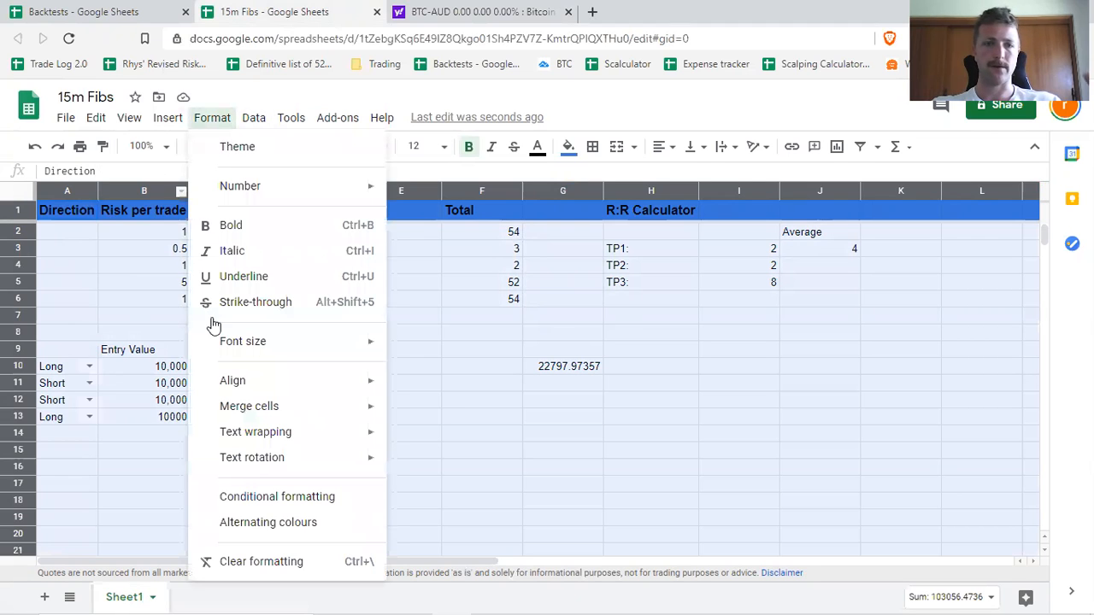
pyautogui.click(311, 498)
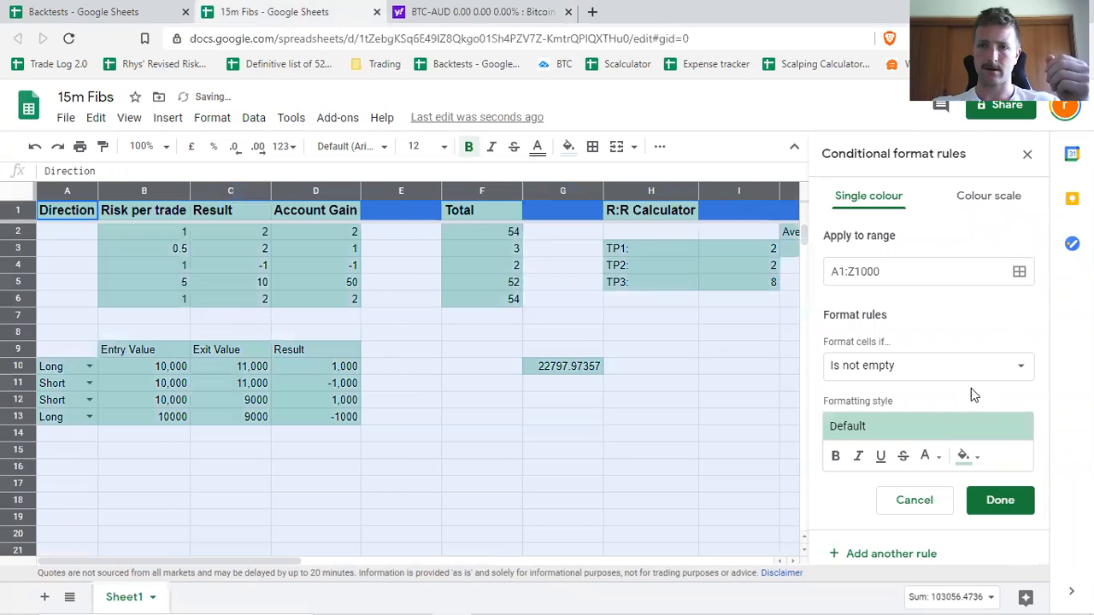
pyautogui.click(985, 375)
pyautogui.scroll(-4, 928, 462)
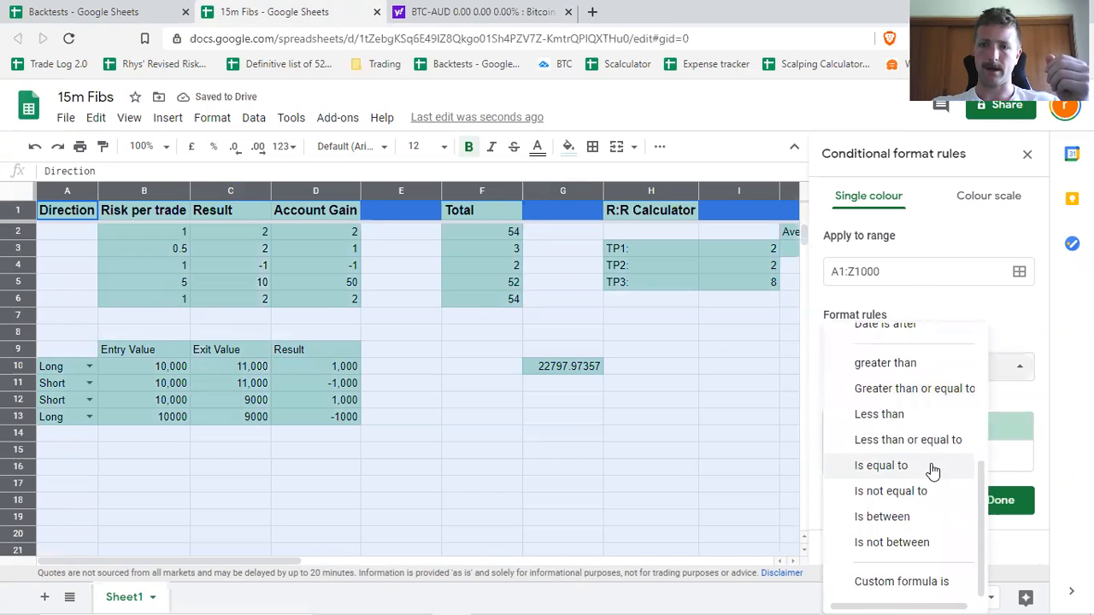
pyautogui.click(924, 587)
# Enter the rule's custom formula as =IsEven(Row)) and set its formatting fill to light blue.
pyautogui.click(891, 400)
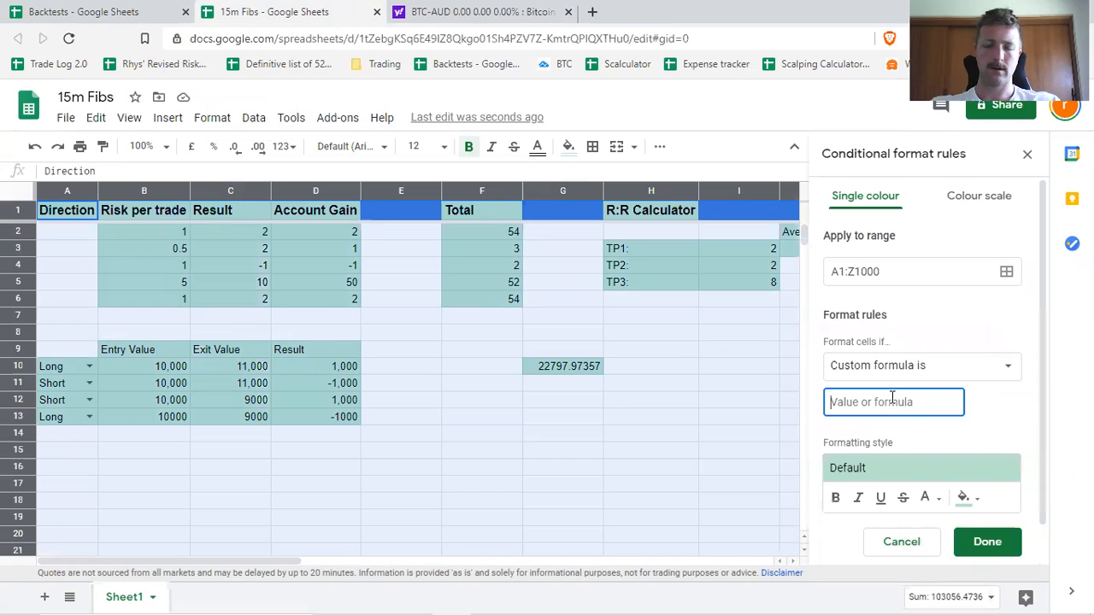
pyautogui.write('=')
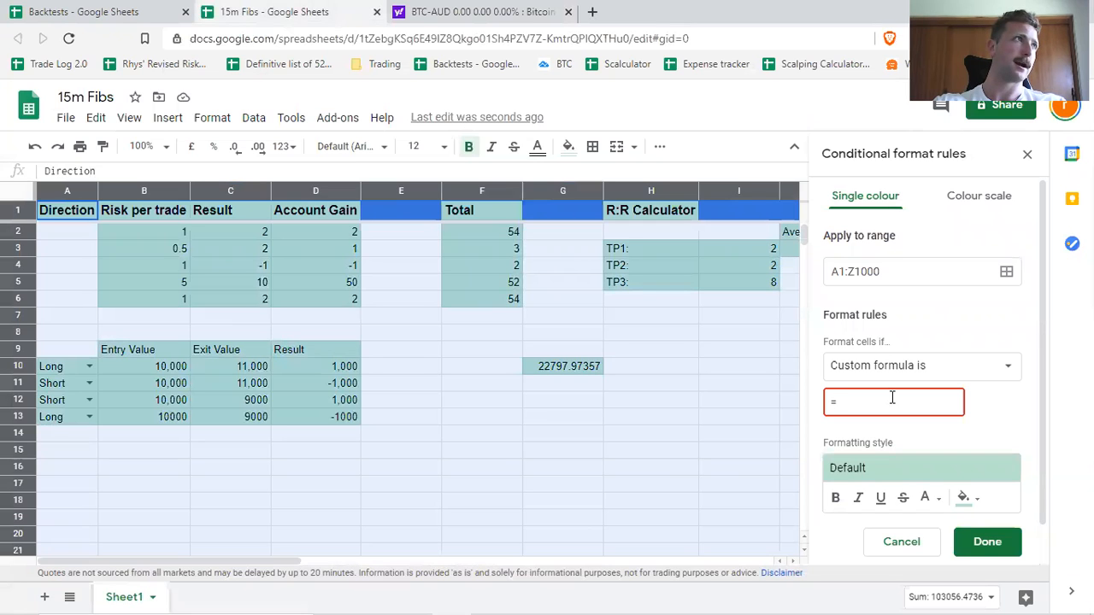
pyautogui.write('Is')
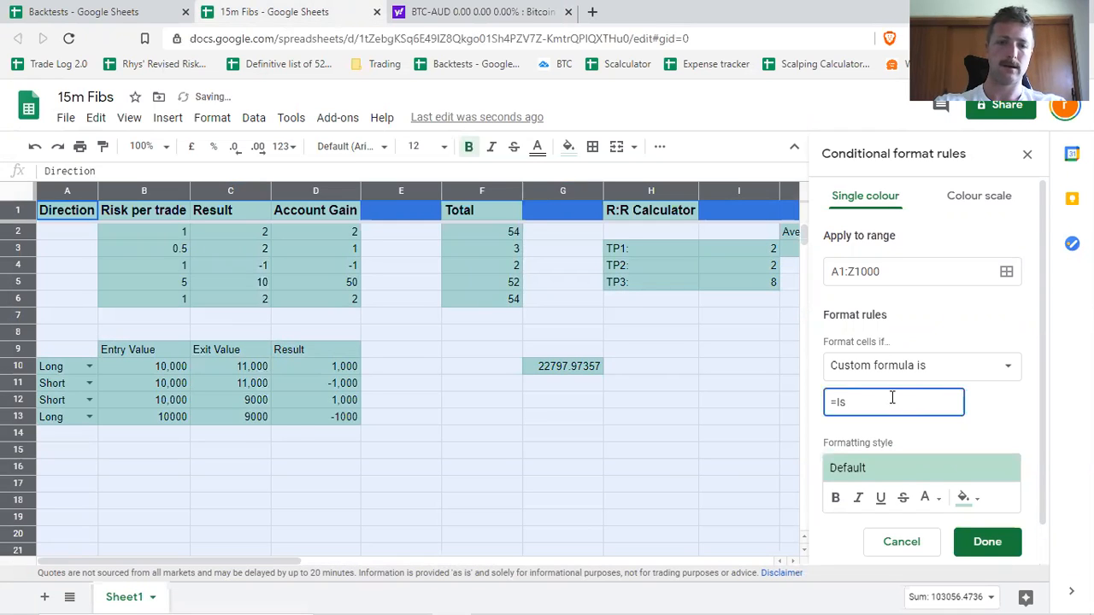
pyautogui.write('Even(')
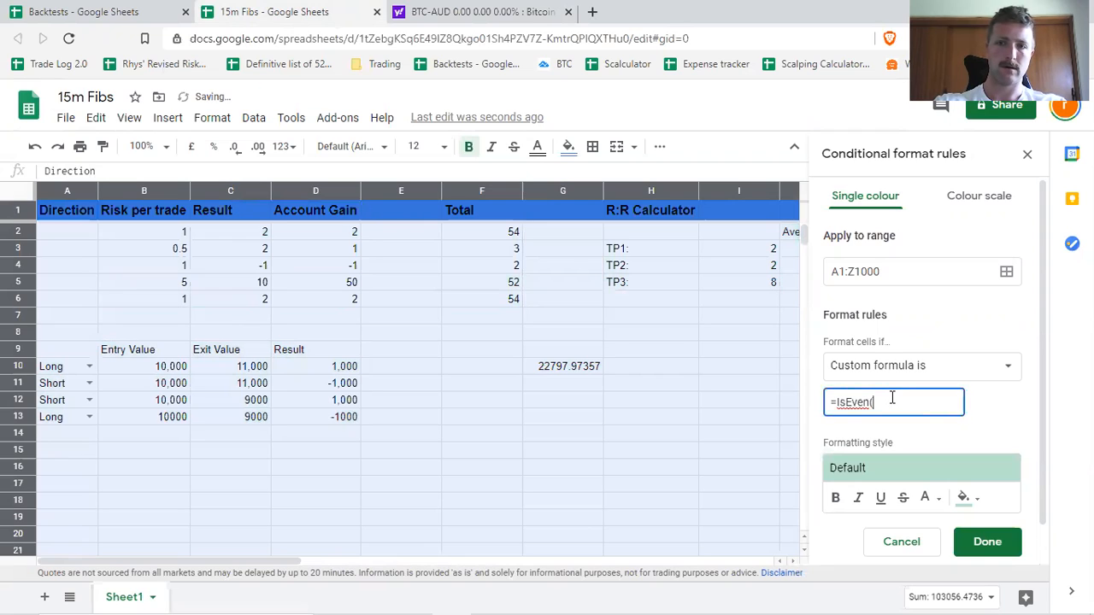
pyautogui.write('Row())')
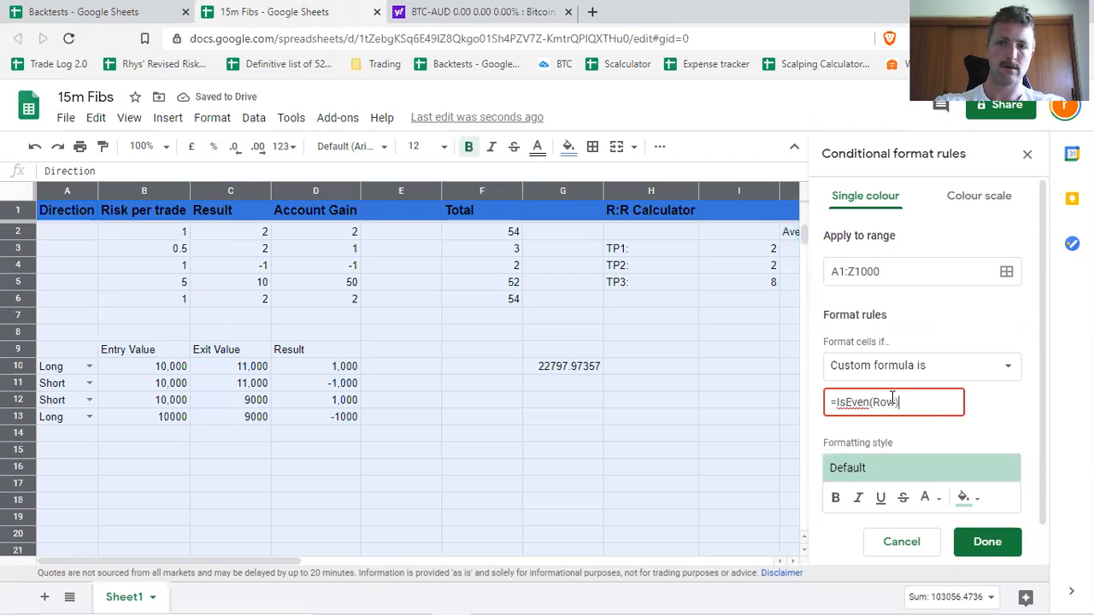
pyautogui.click(963, 498)
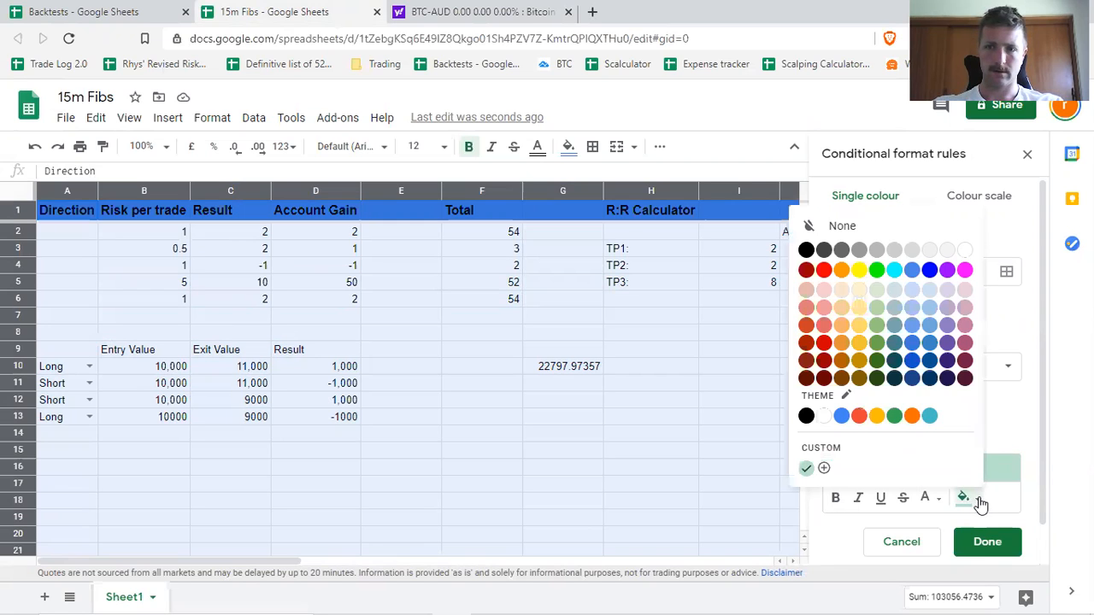
pyautogui.click(912, 292)
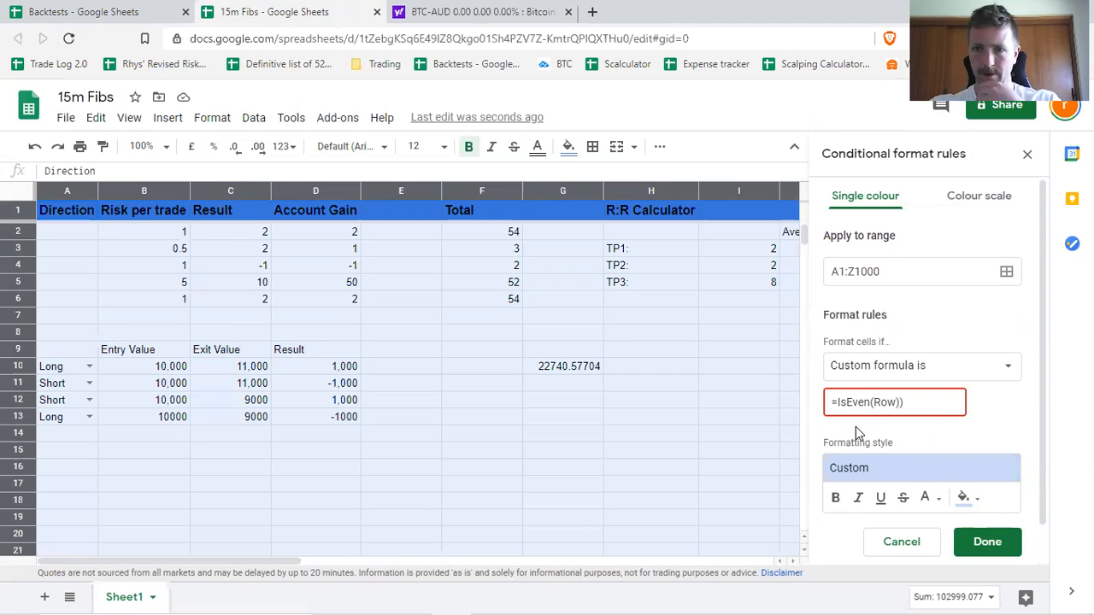
# Correct the rule's formula to =IsEven(Row()), save the rule and close the conditional formatting rules.
pyautogui.click(903, 402)
pyautogui.press('BackSpace')
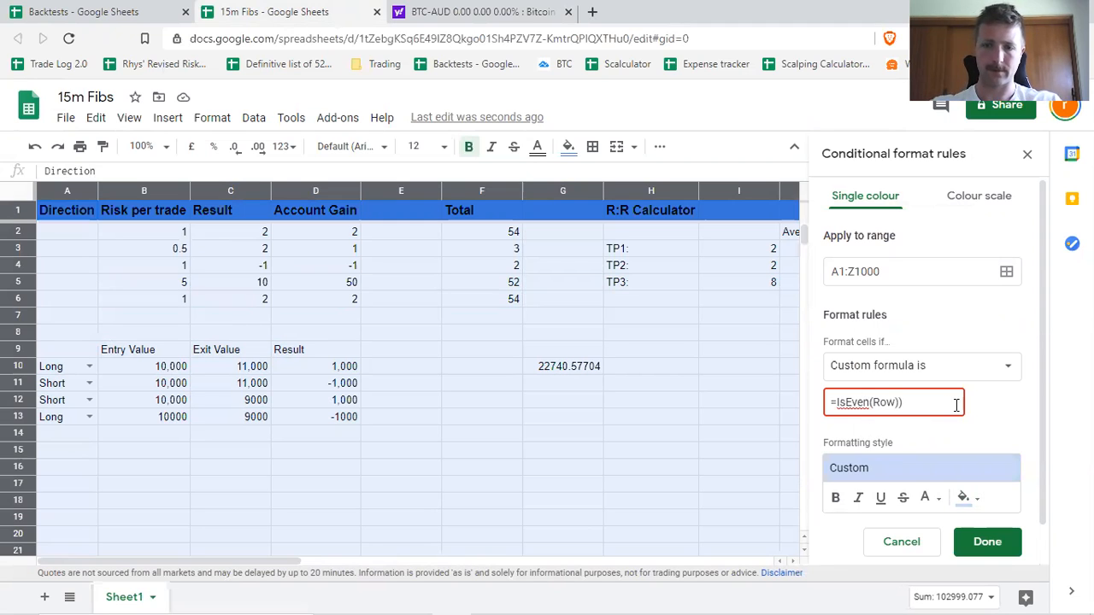
pyautogui.write('(')
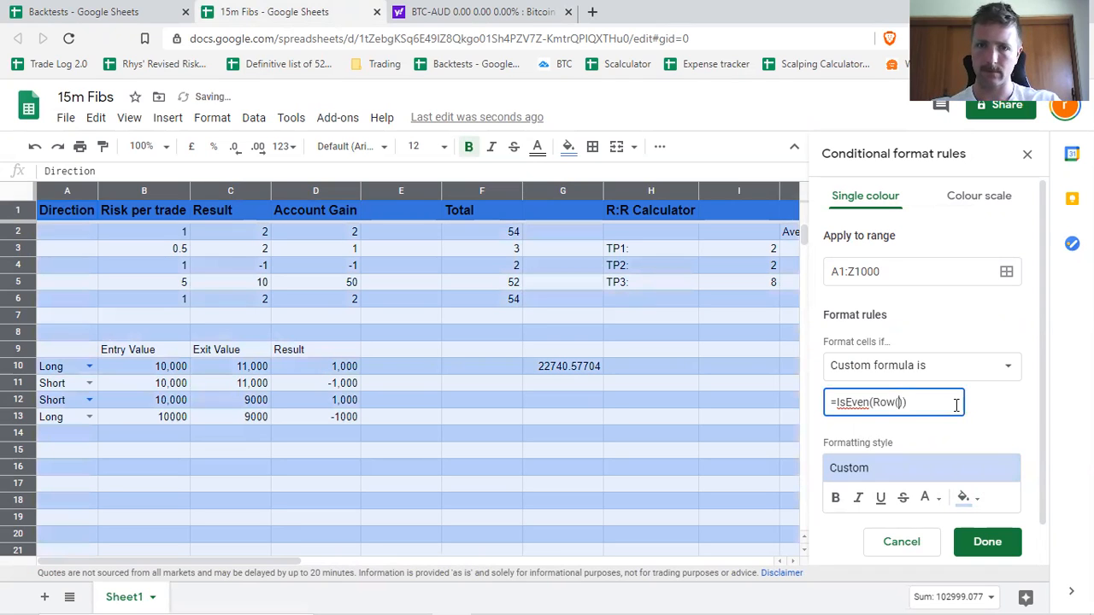
pyautogui.click(977, 542)
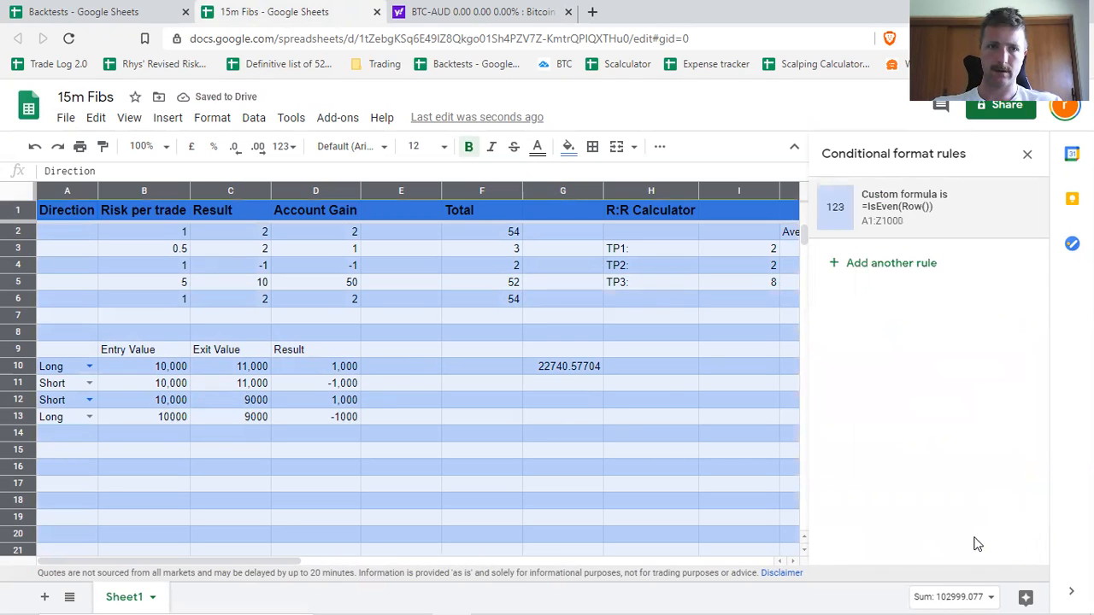
pyautogui.click(736, 451)
pyautogui.click(1027, 154)
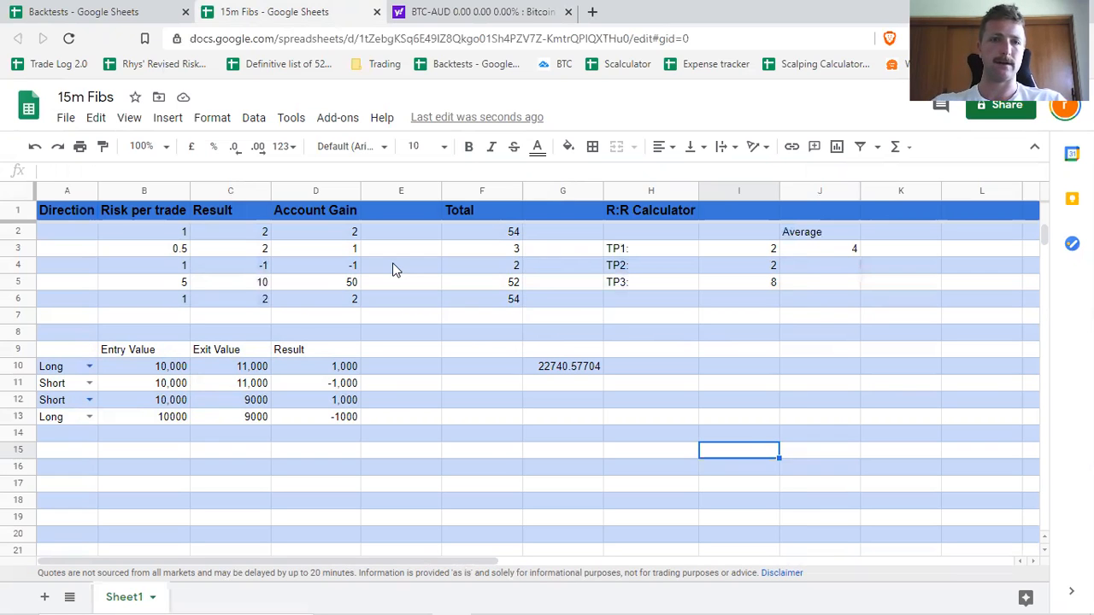
# Fill the Long/Short result formula from D13 down through D16.
pyautogui.click(353, 433)
pyautogui.click(345, 418)
pyautogui.moveTo(360, 425); pyautogui.dragTo(359, 466)
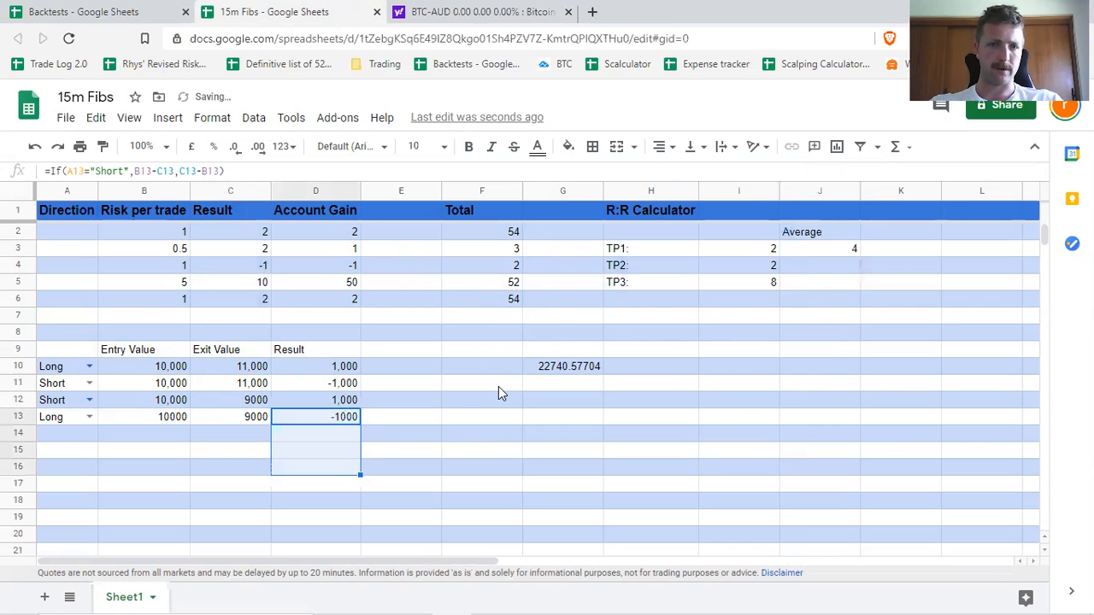
pyautogui.click(446, 434)
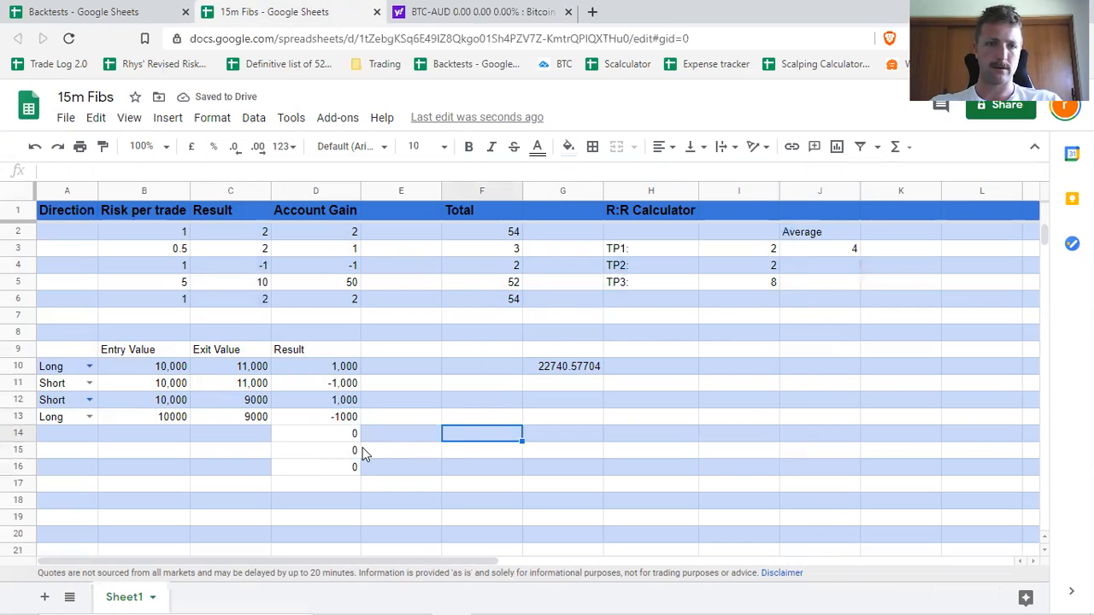
pyautogui.click(461, 423)
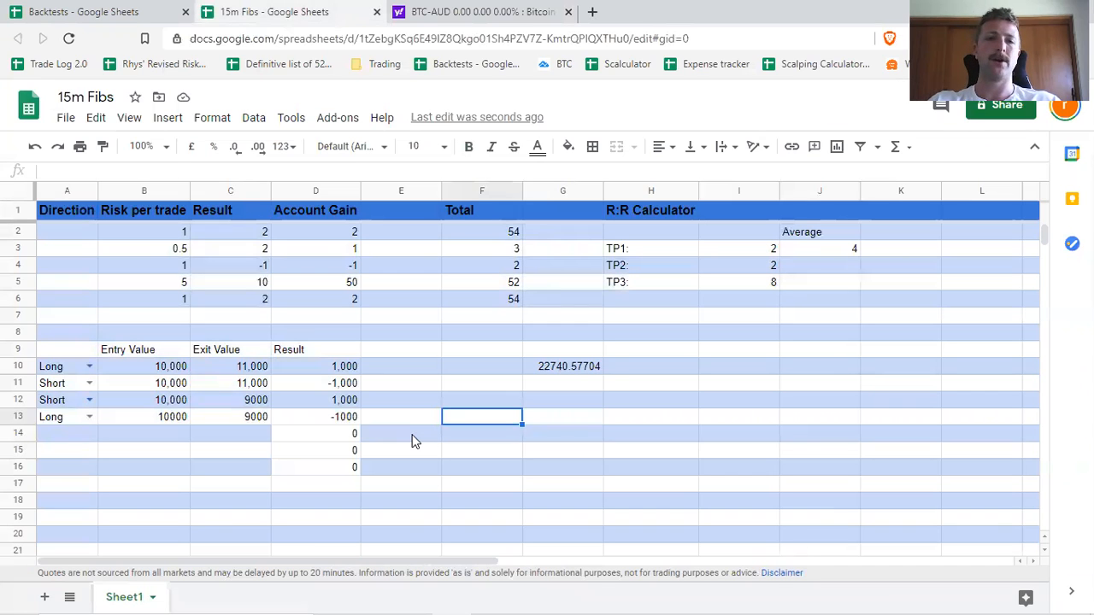
# Switch to the Backtests spreadsheet and examine the Golden Cross Scalper sheet from the 4H Bias column across to the Sum column.
pyautogui.click(125, 15)
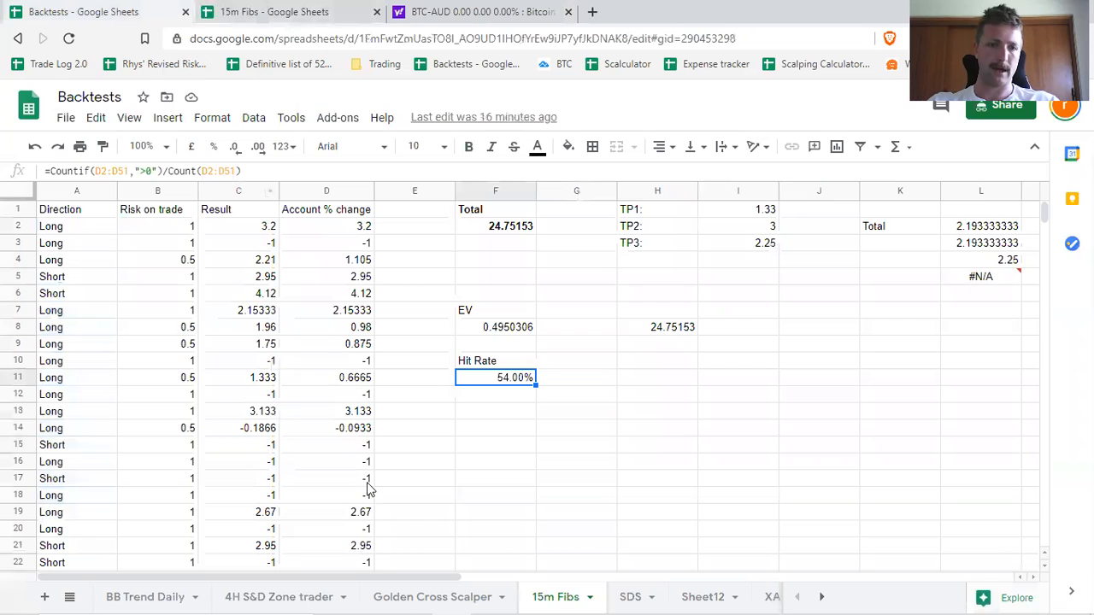
pyautogui.click(499, 598)
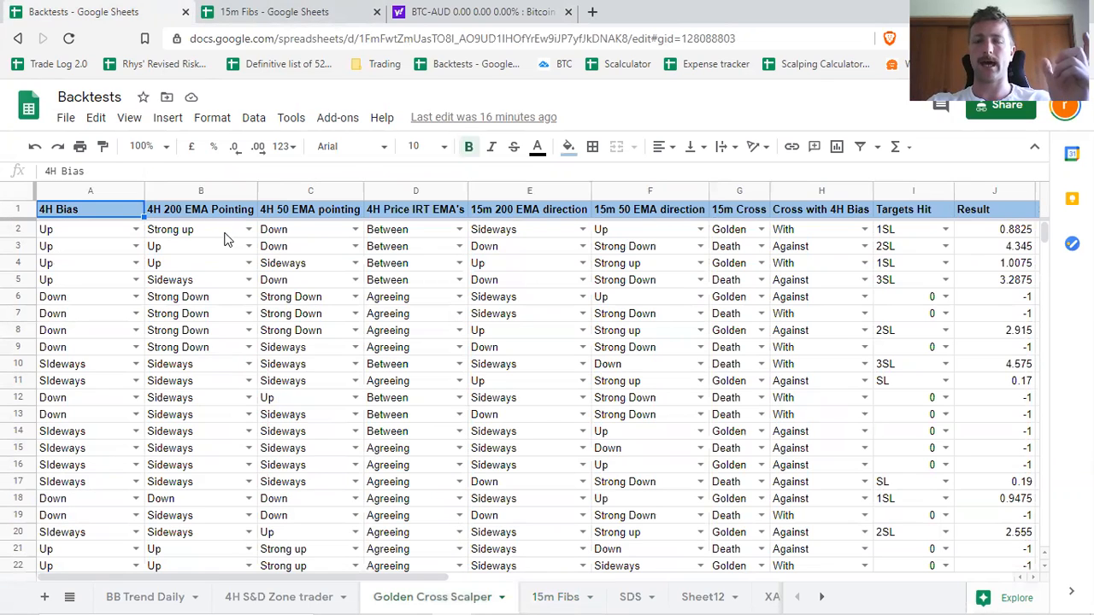
pyautogui.click(227, 231)
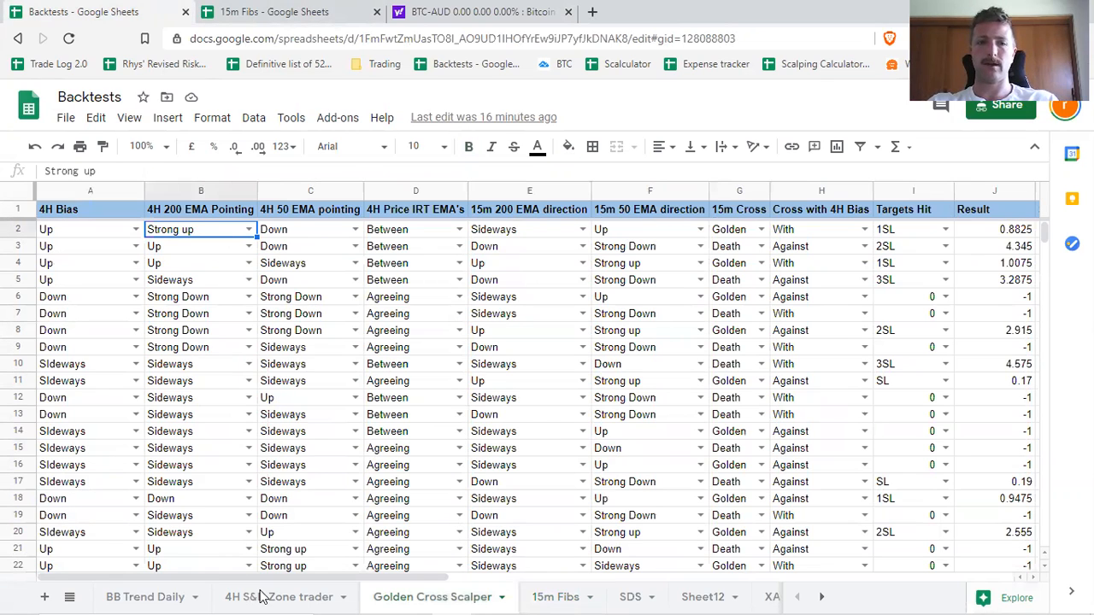
pyautogui.moveTo(269, 578); pyautogui.dragTo(457, 579)
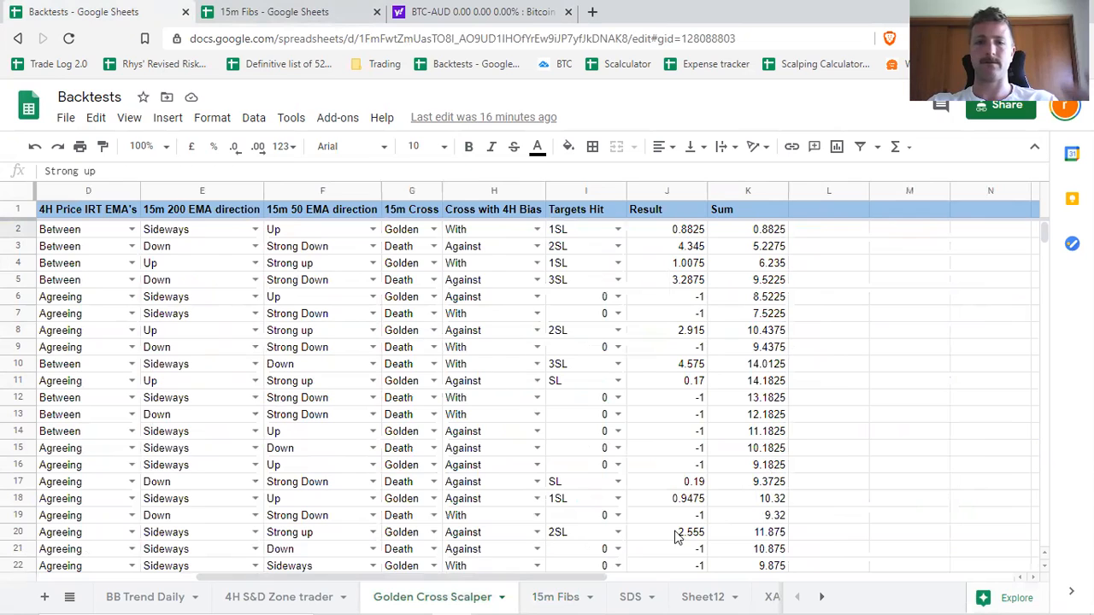
pyautogui.moveTo(363, 578); pyautogui.dragTo(208, 577)
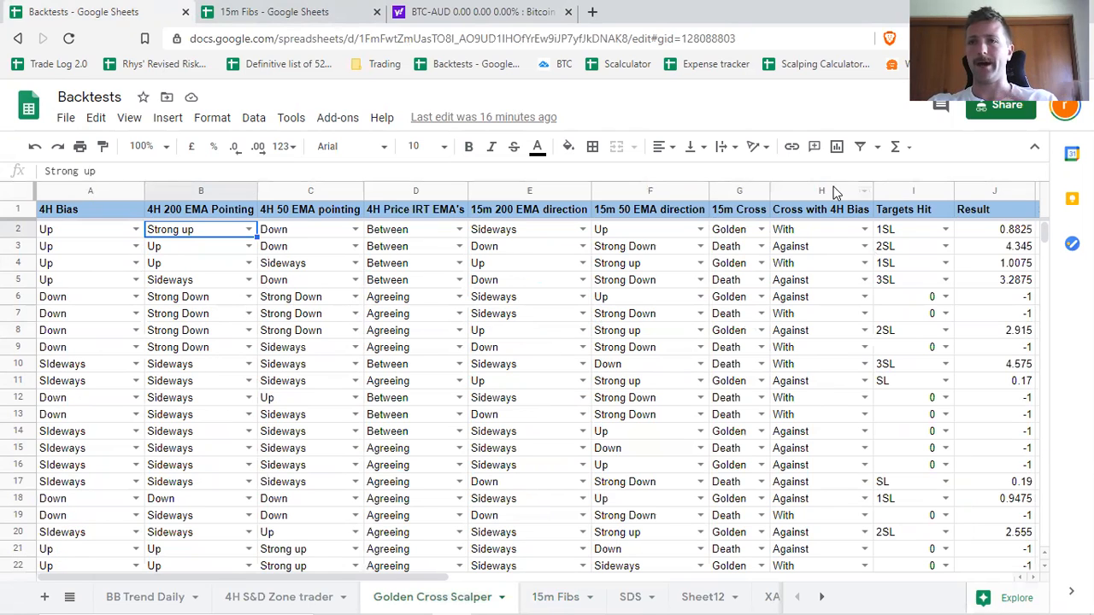
# Return to the 15m Fibs spreadsheet, clear the formulas from D14:D16 and select the Bitcoin price cell G10.
pyautogui.click(274, 11)
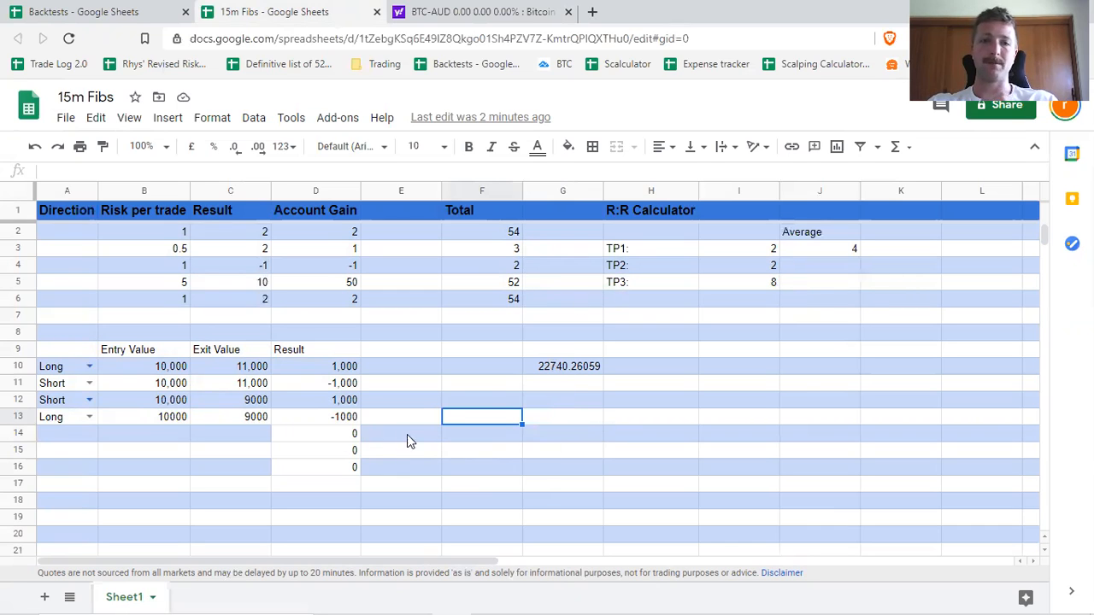
pyautogui.moveTo(334, 437); pyautogui.dragTo(330, 475)
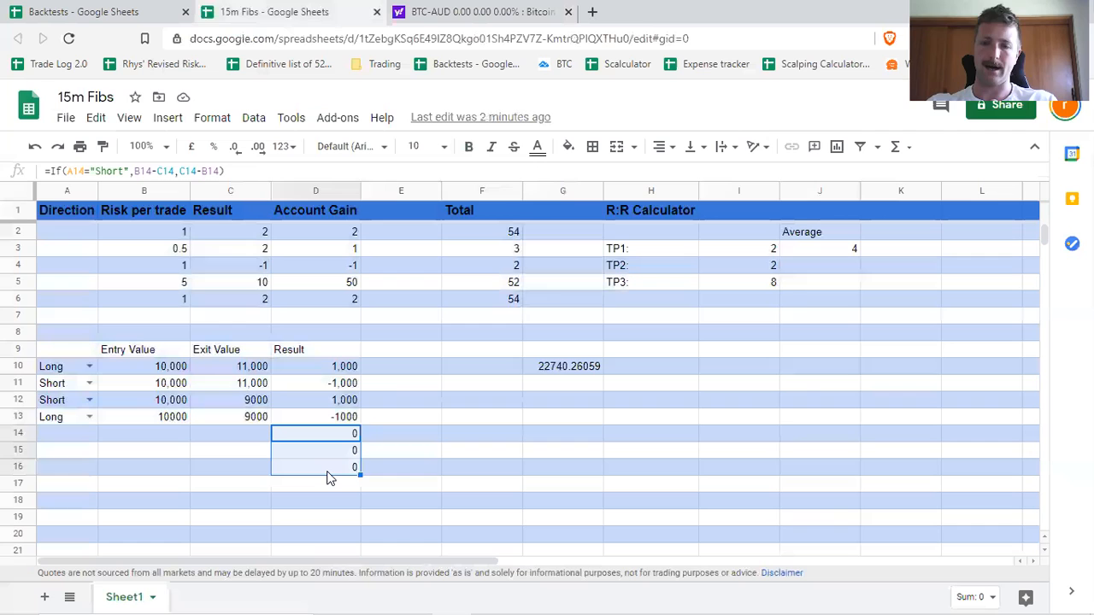
pyautogui.press('Delete')
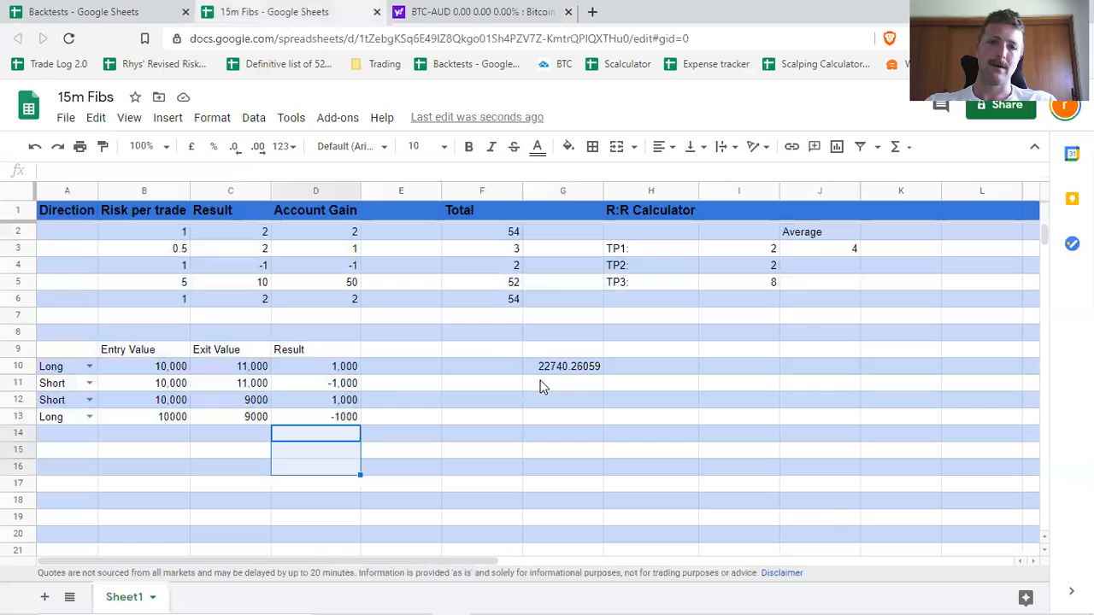
pyautogui.click(575, 369)
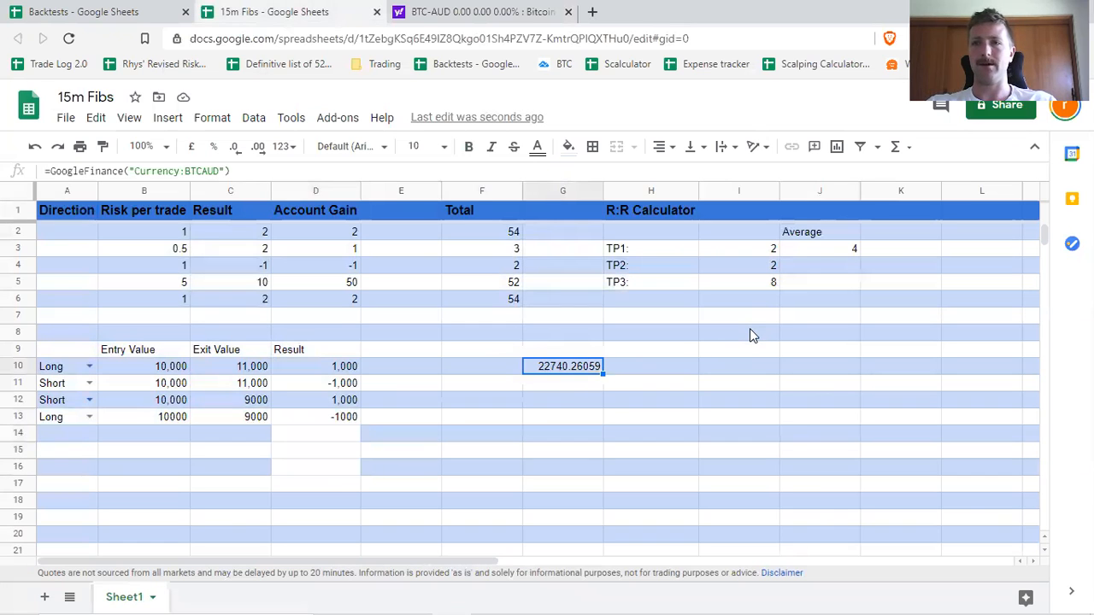